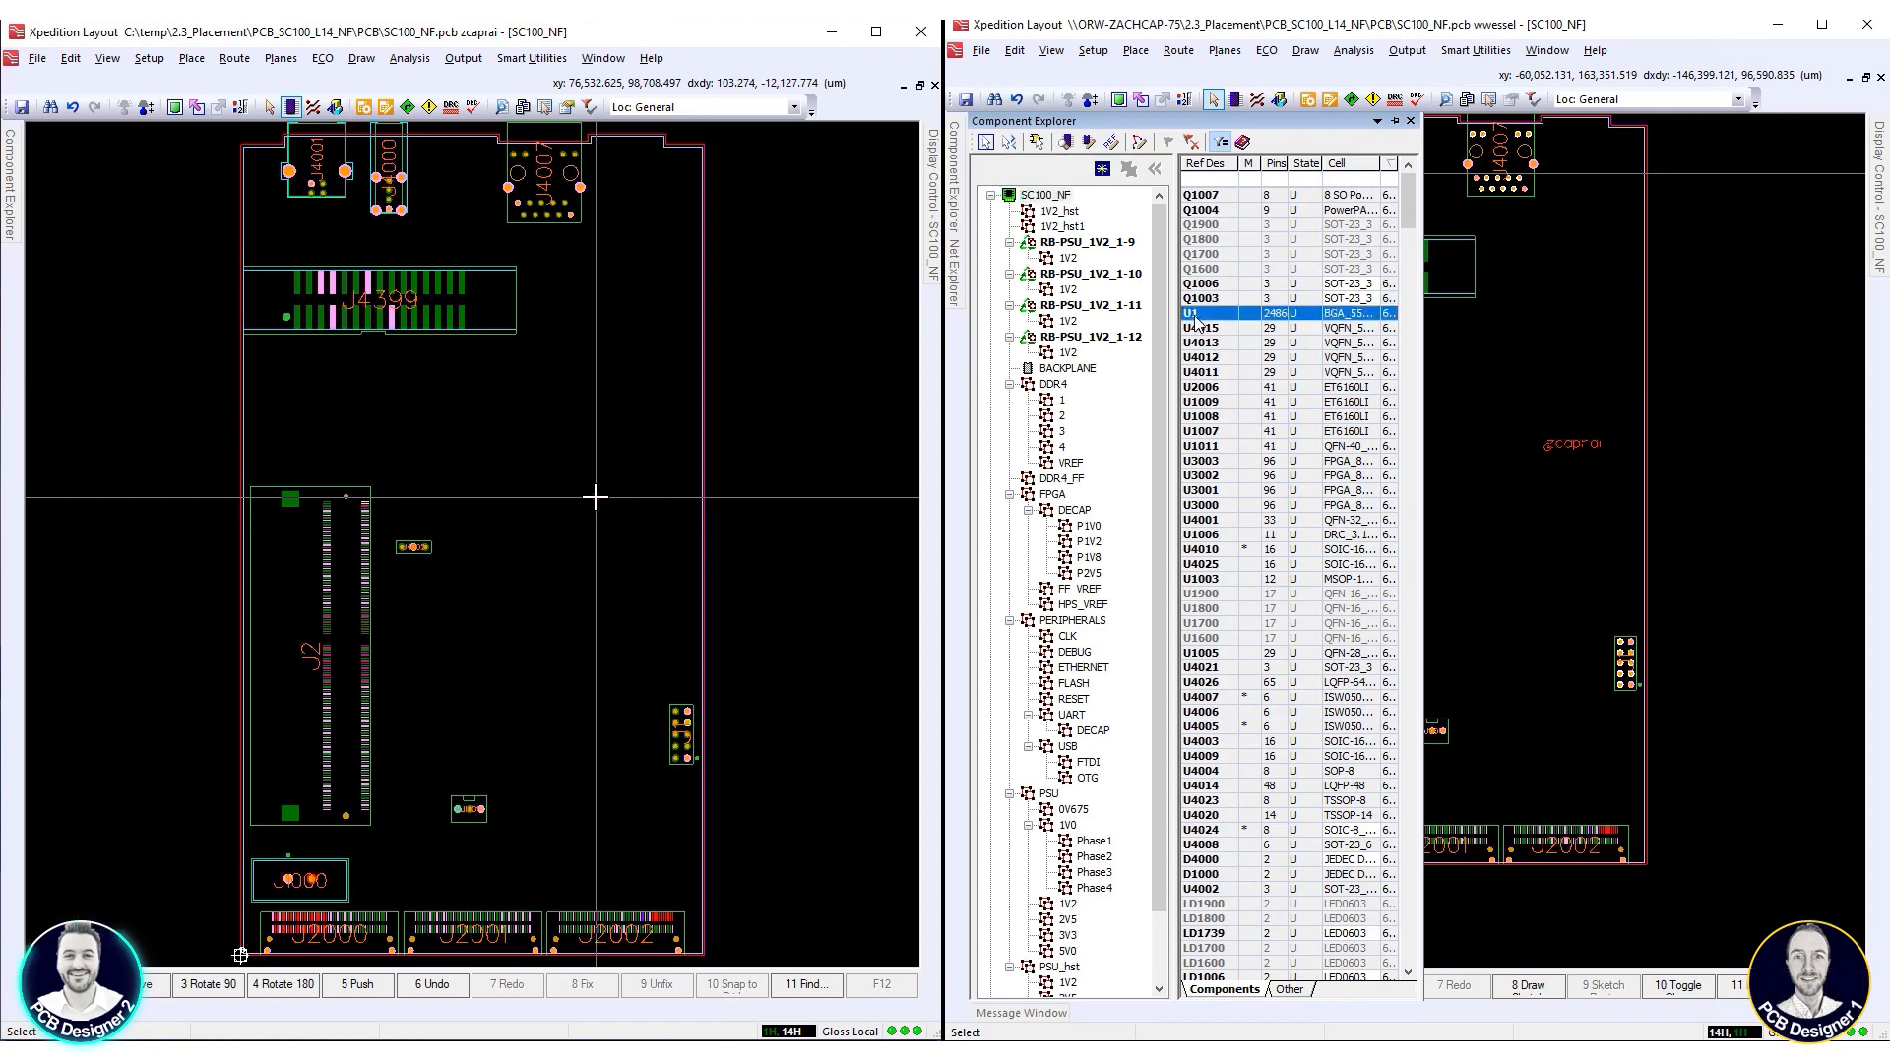
Place component U1 on the board between J2 and the right board edge, centred at about 65,600, 68,200 µm
left_click_drag(1348, 375, 1499, 573)
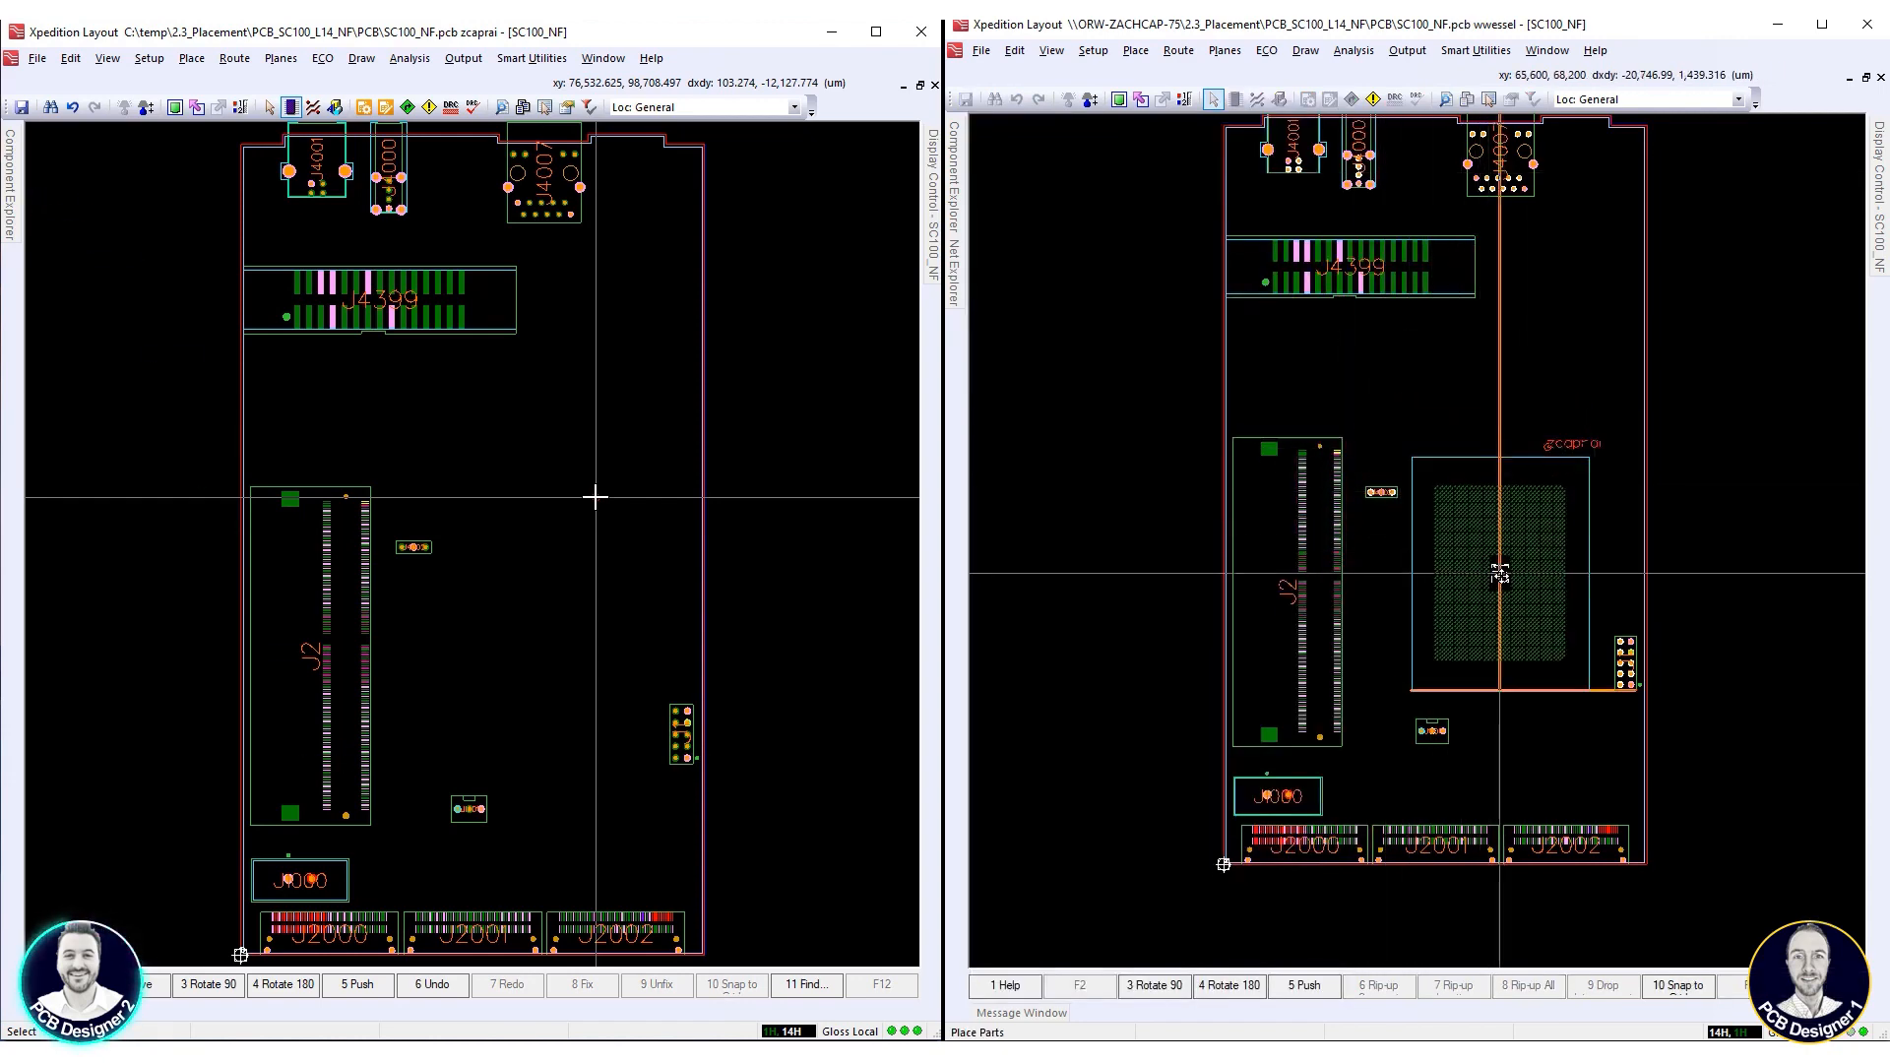
left_click_drag(1499, 573, 1499, 575)
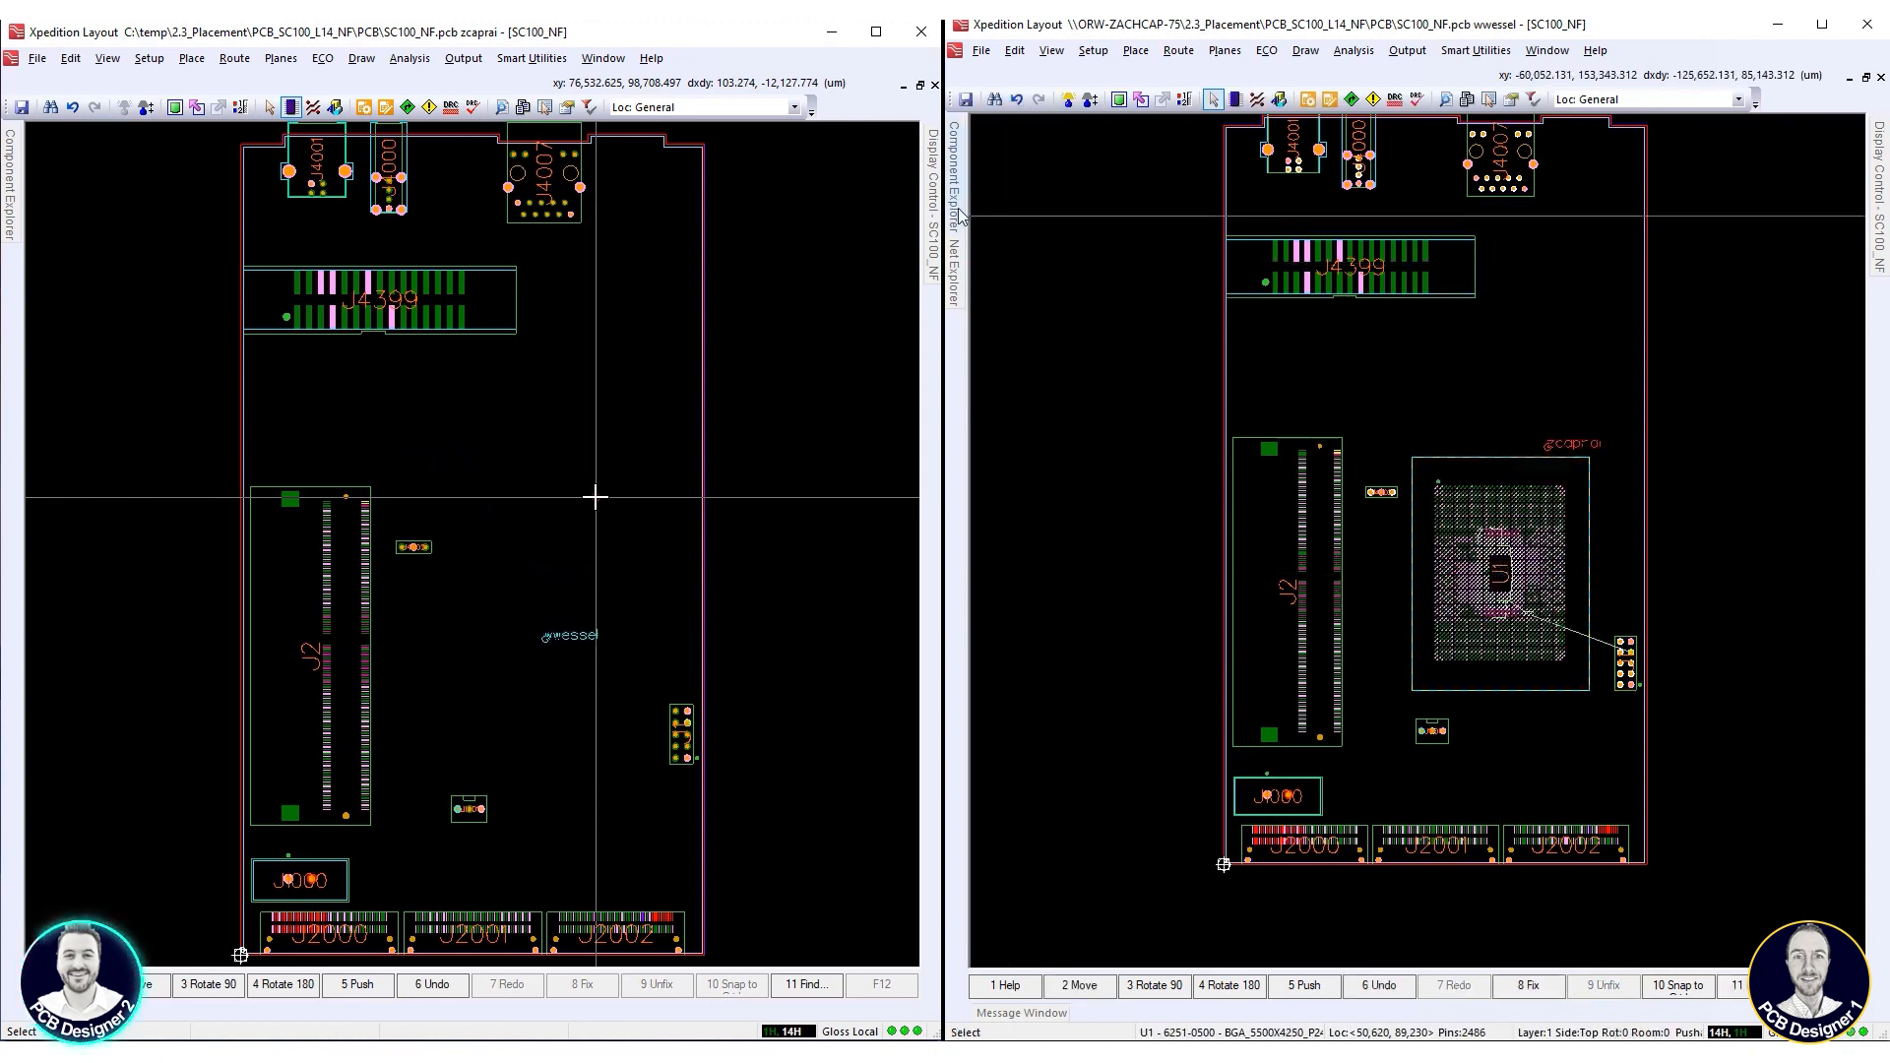
Place managed block RB-PSU_1V2_1-9 in the board's upper right area beside J4399, at about 87,400, 133,200 µm
mouse_move(956, 208)
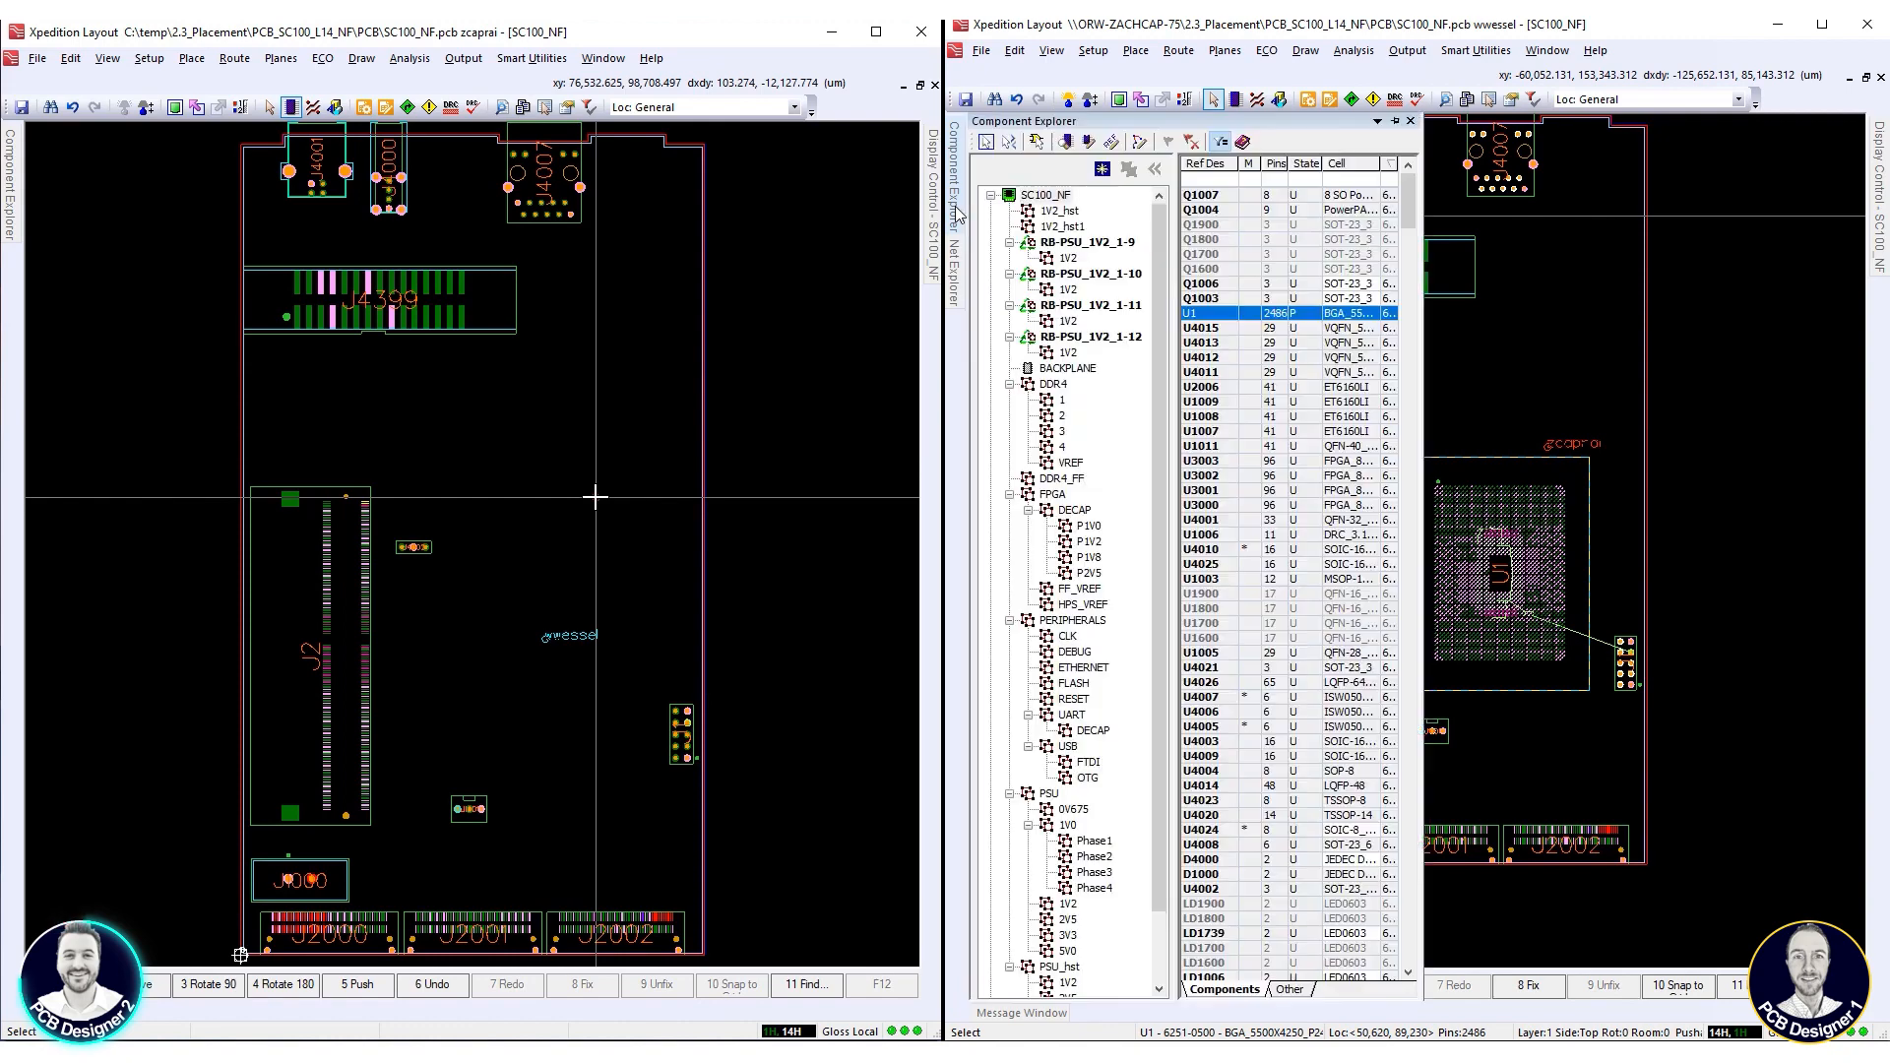
left_click(1086, 243)
right_click(1086, 246)
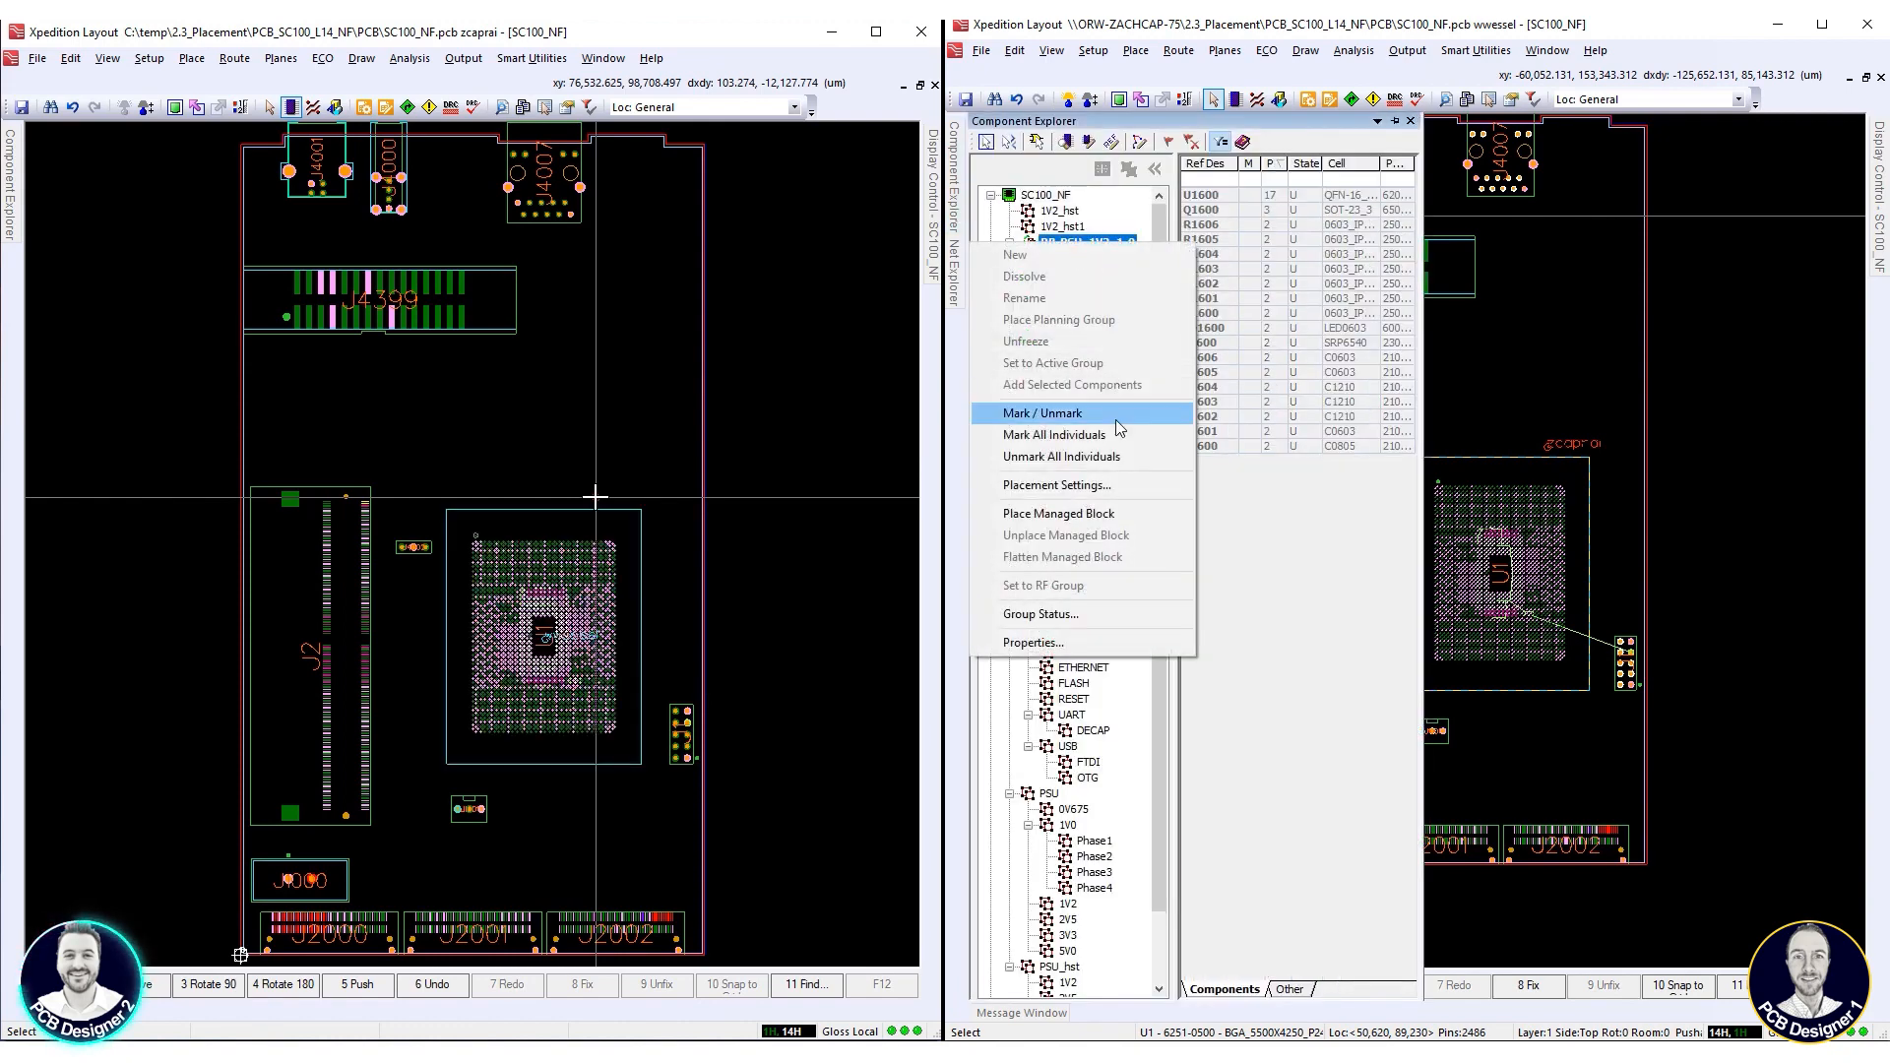
left_click(1122, 514)
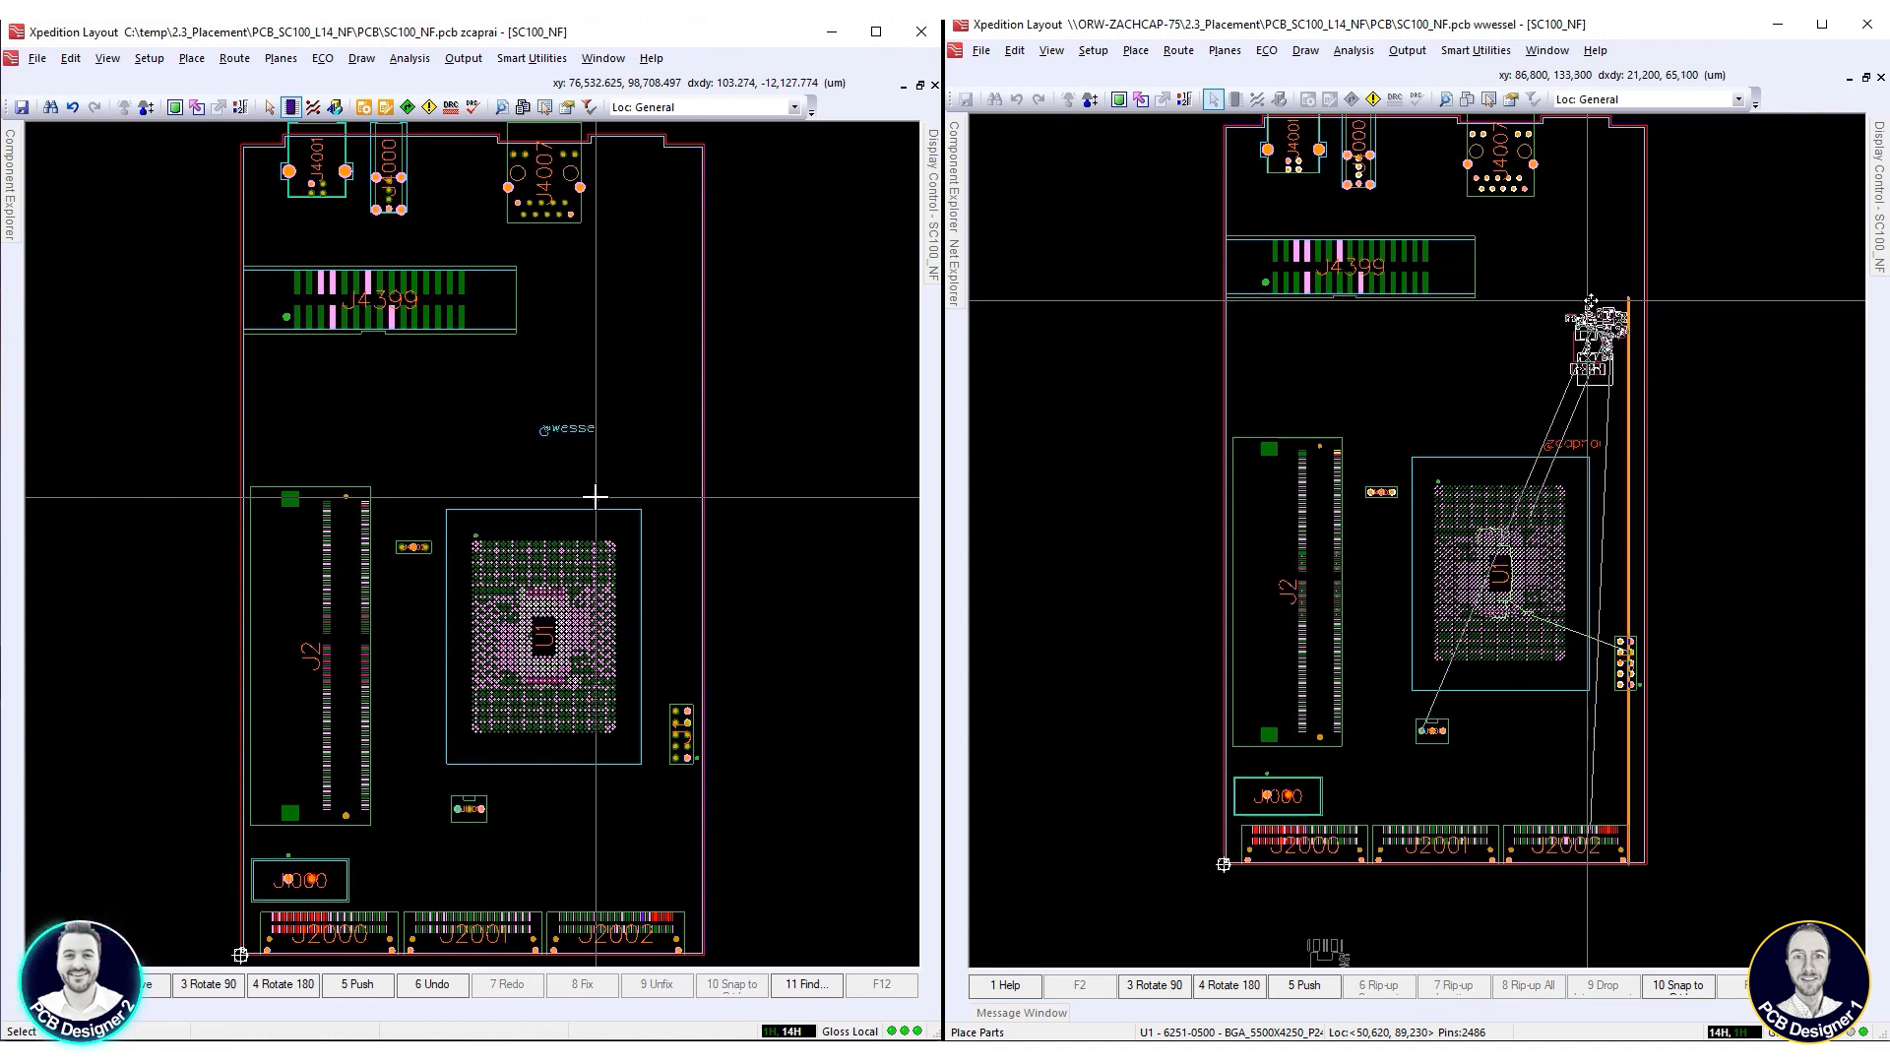
scroll(1591, 300, "up", 2)
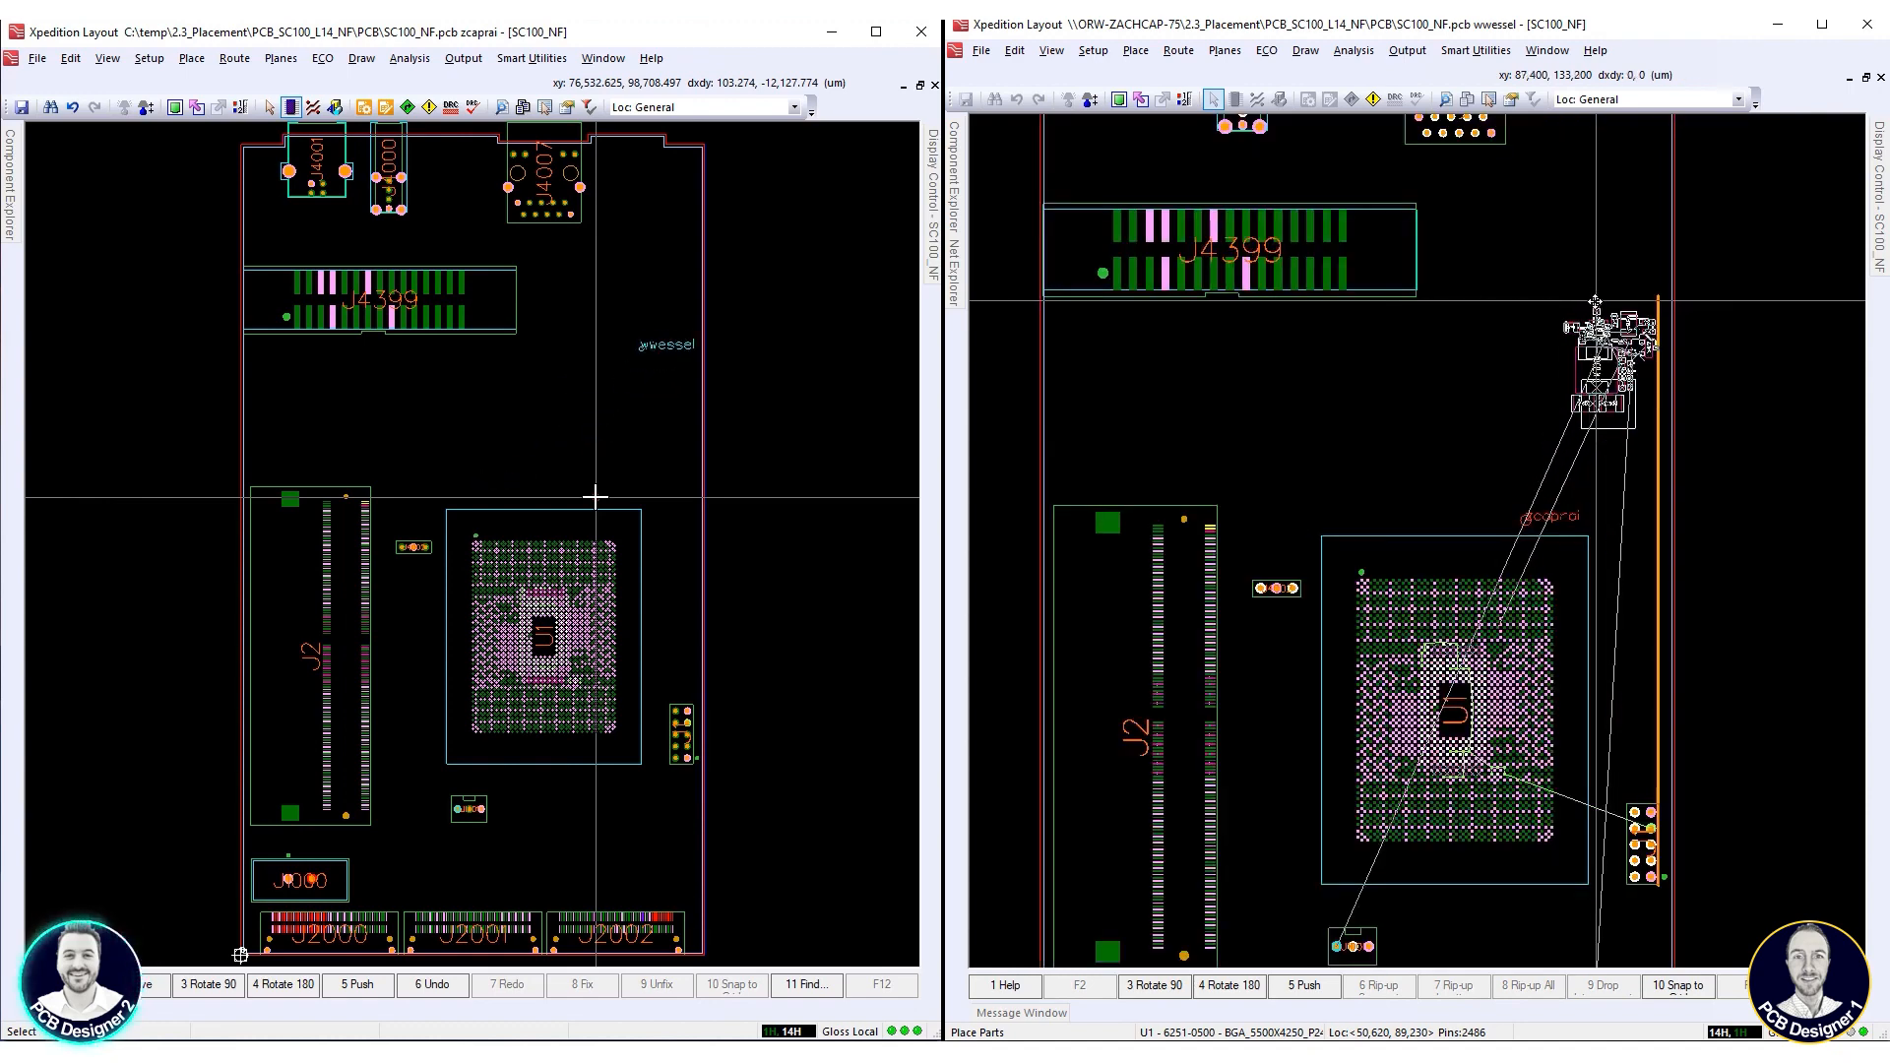
left_click(1595, 300)
Examine the parts and routing inside the placed RB-PSU_1V2_1-9 block
scroll(1619, 354, "up", 3)
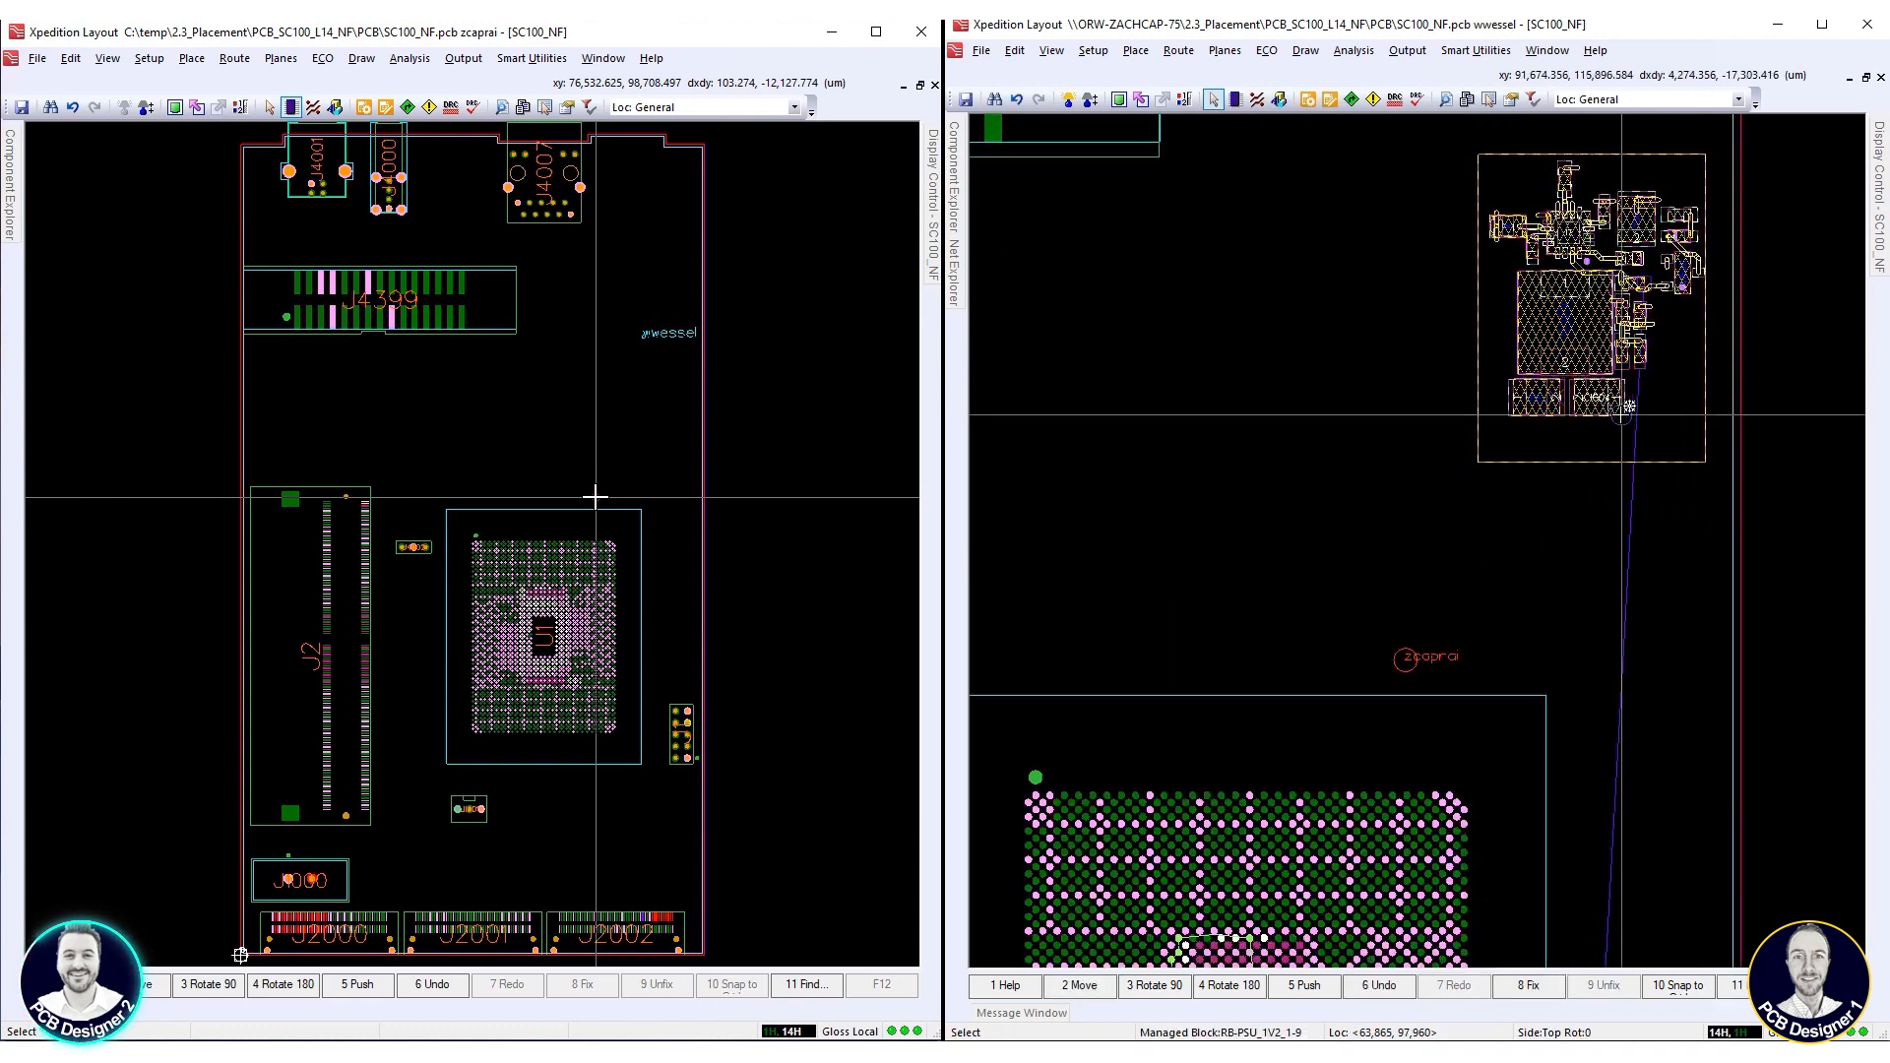
scroll(1619, 414, "up", 2)
left_click(1518, 581)
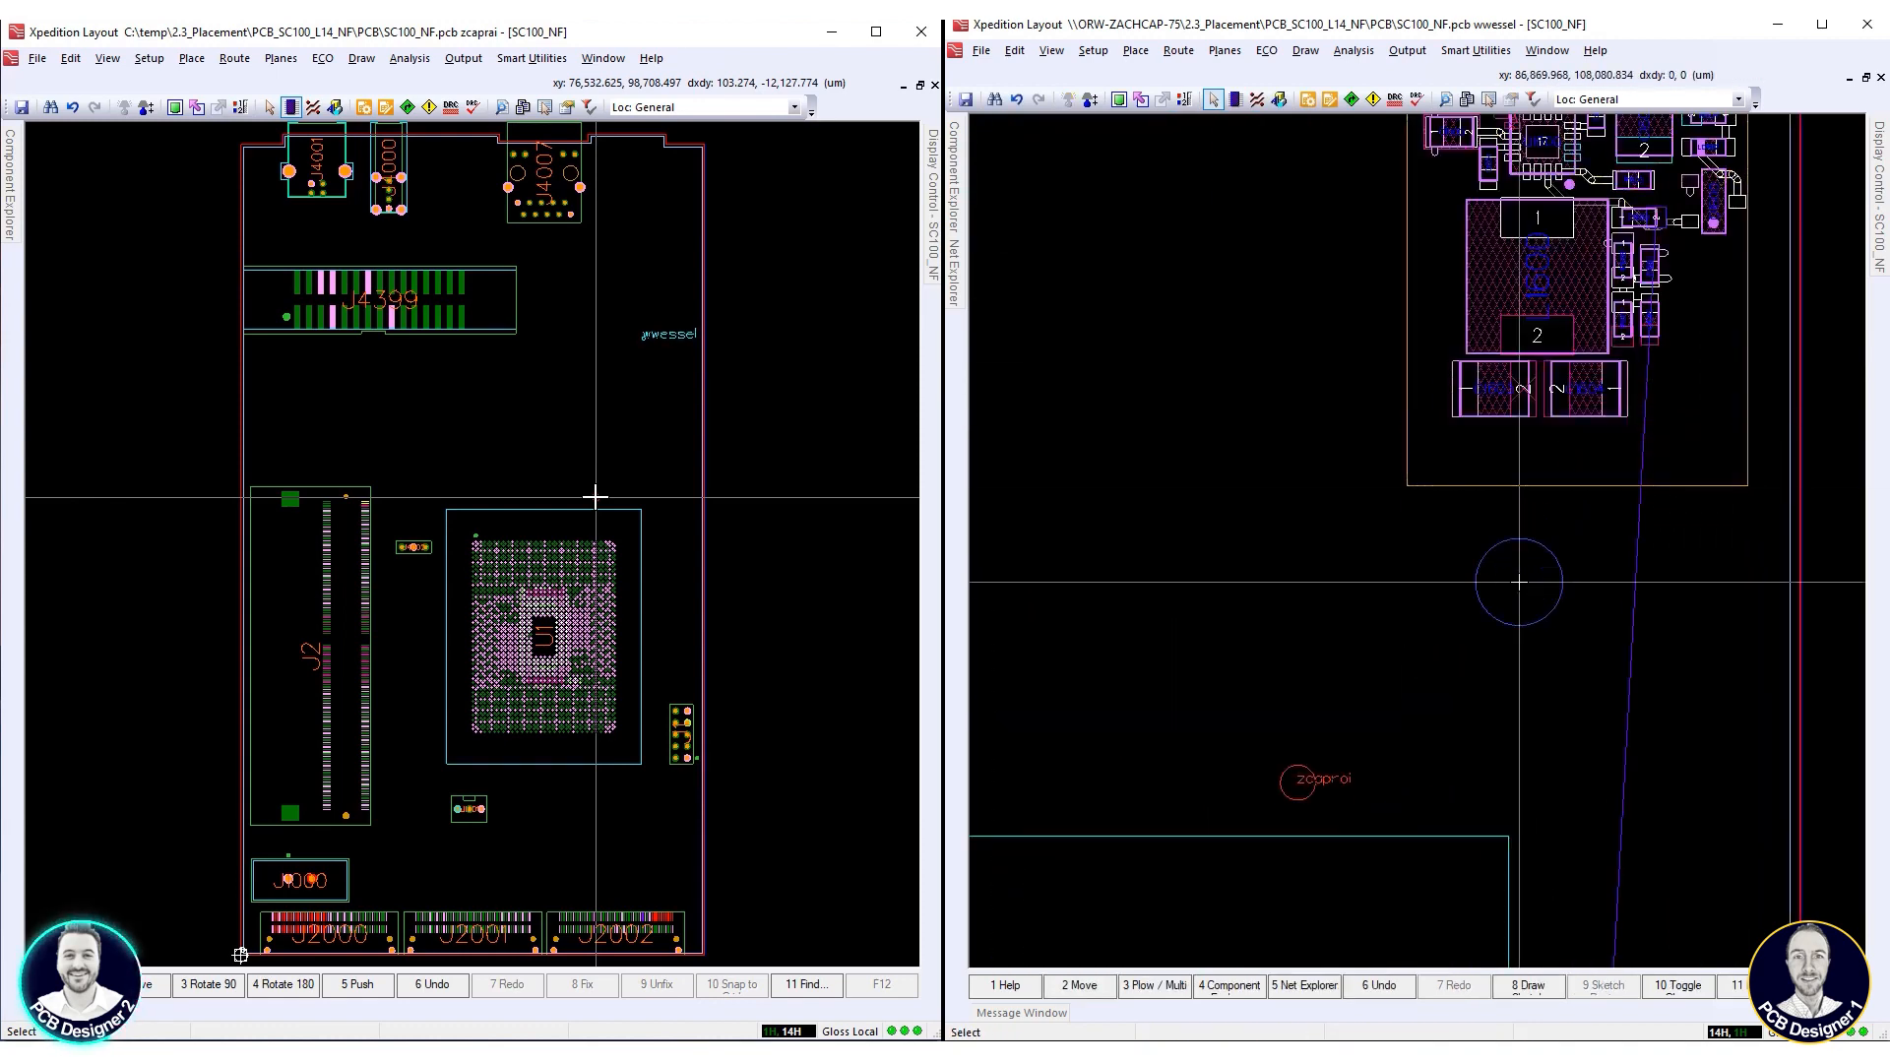
scroll(1519, 582, "down", 2)
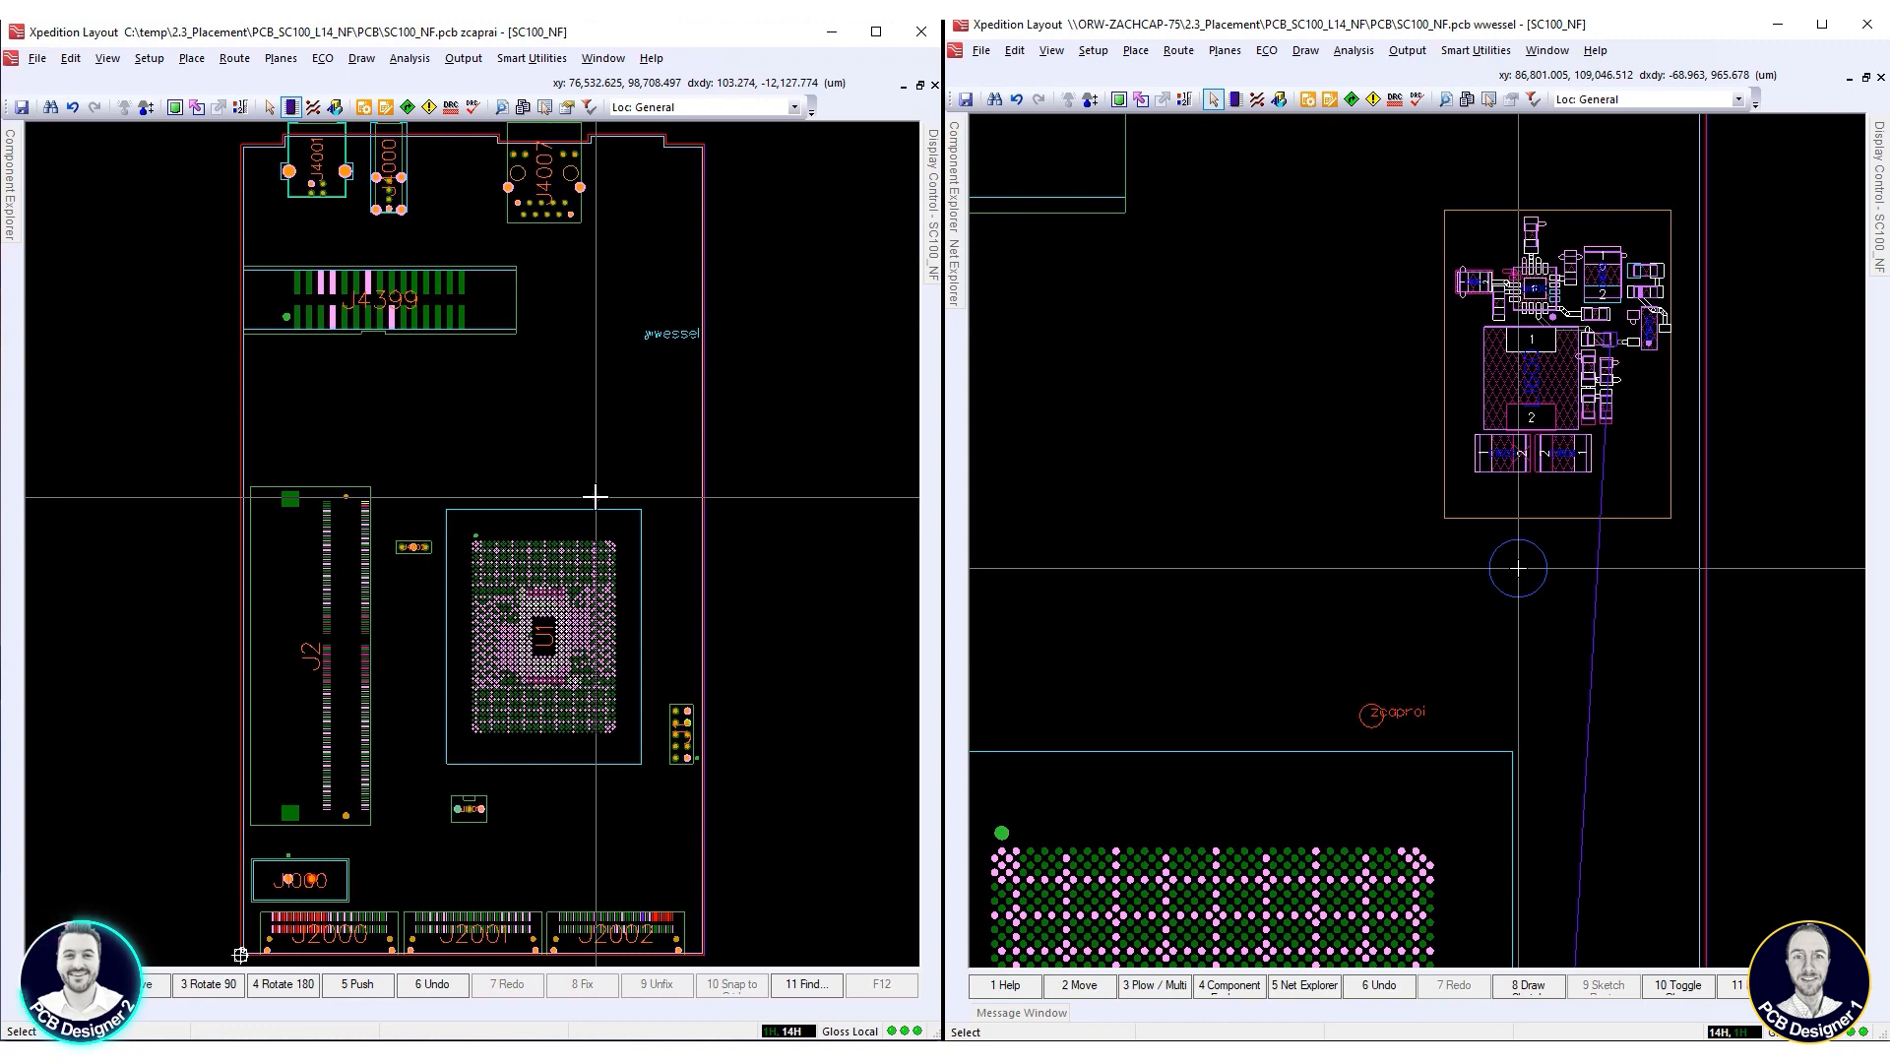
scroll(1621, 349, "up", 3)
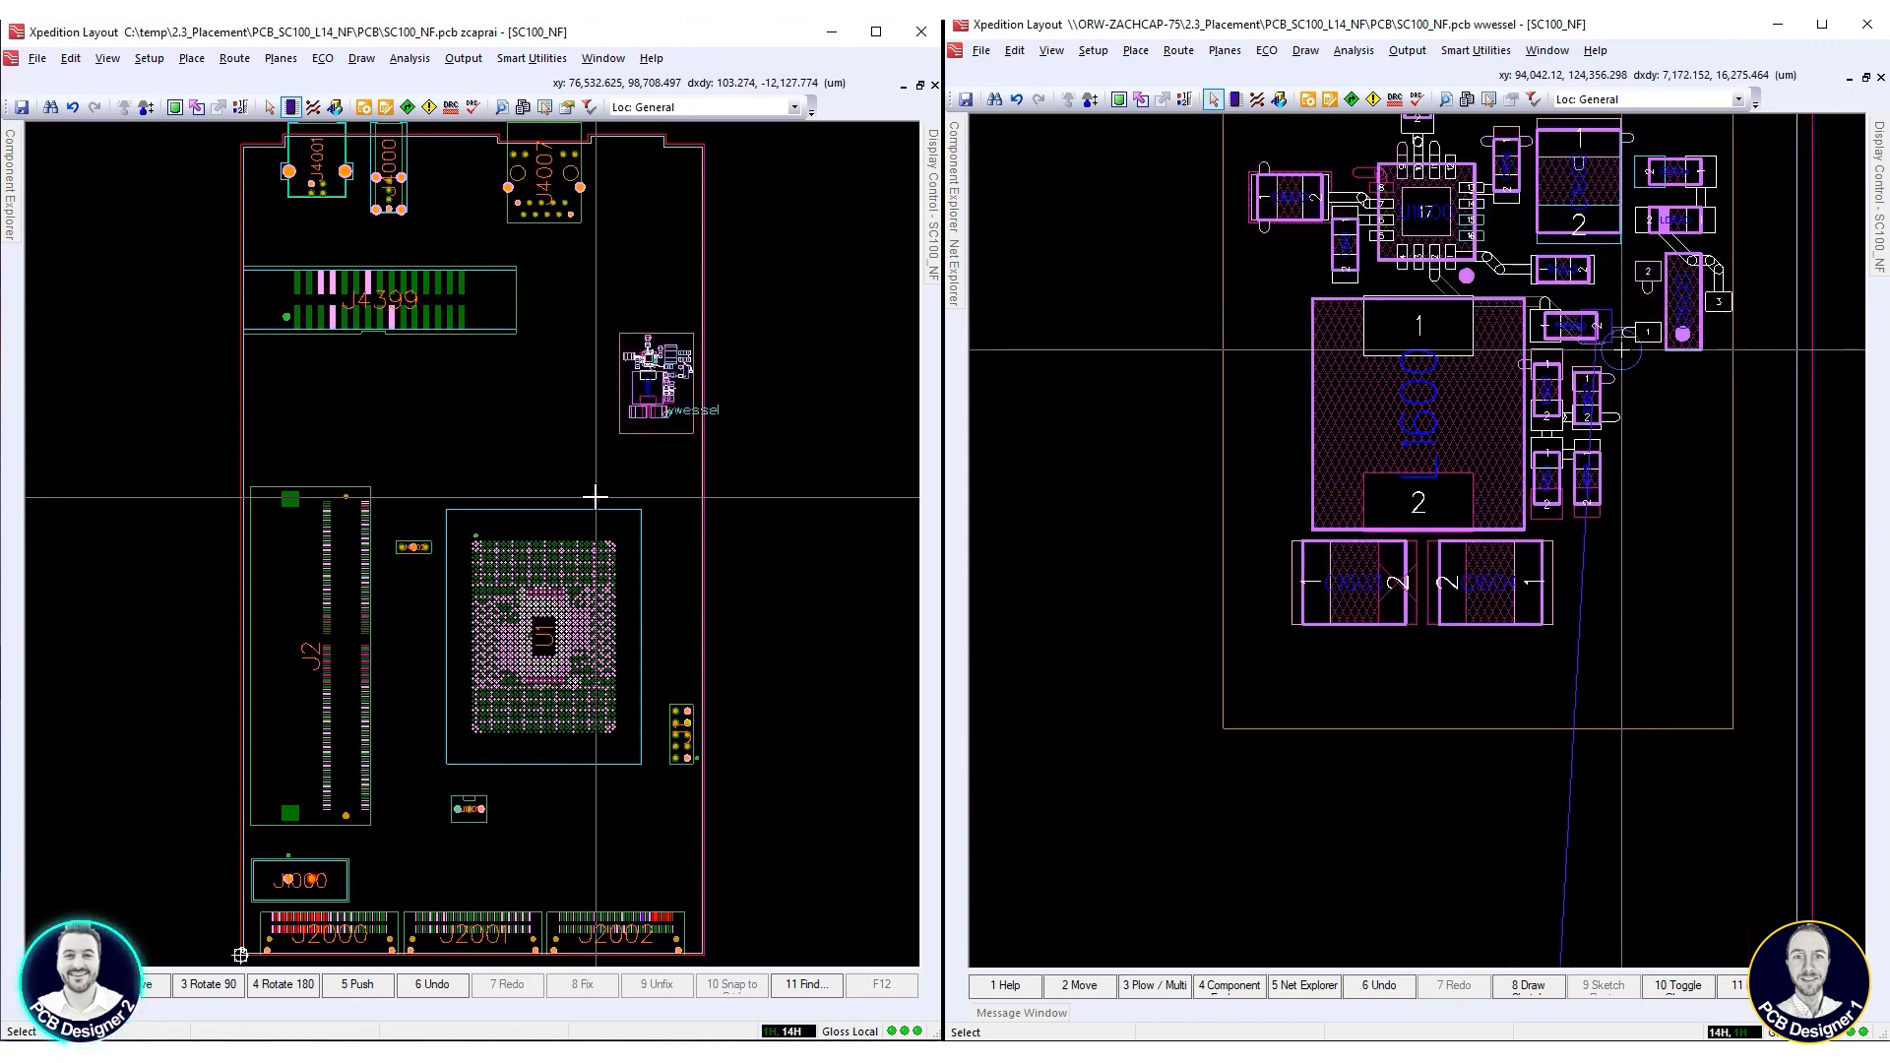
scroll(1621, 349, "down", 1)
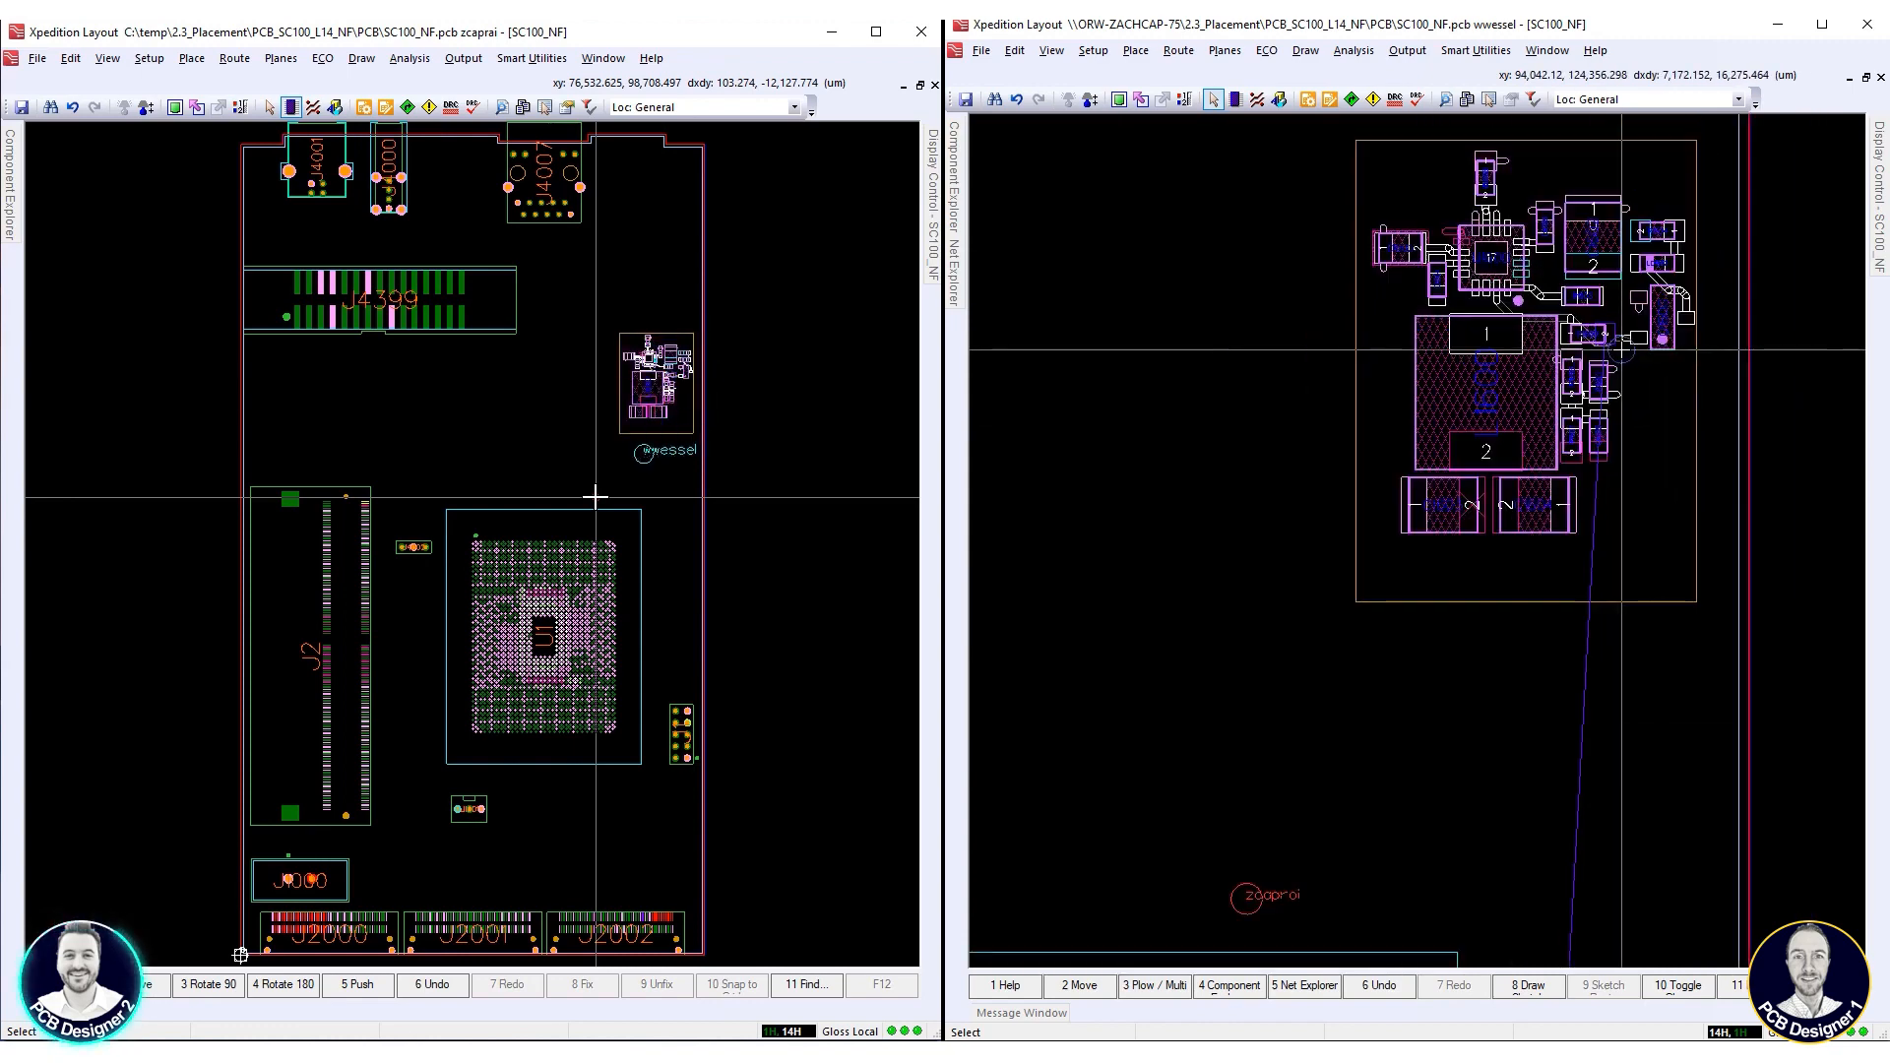
scroll(1621, 350, "down", 1)
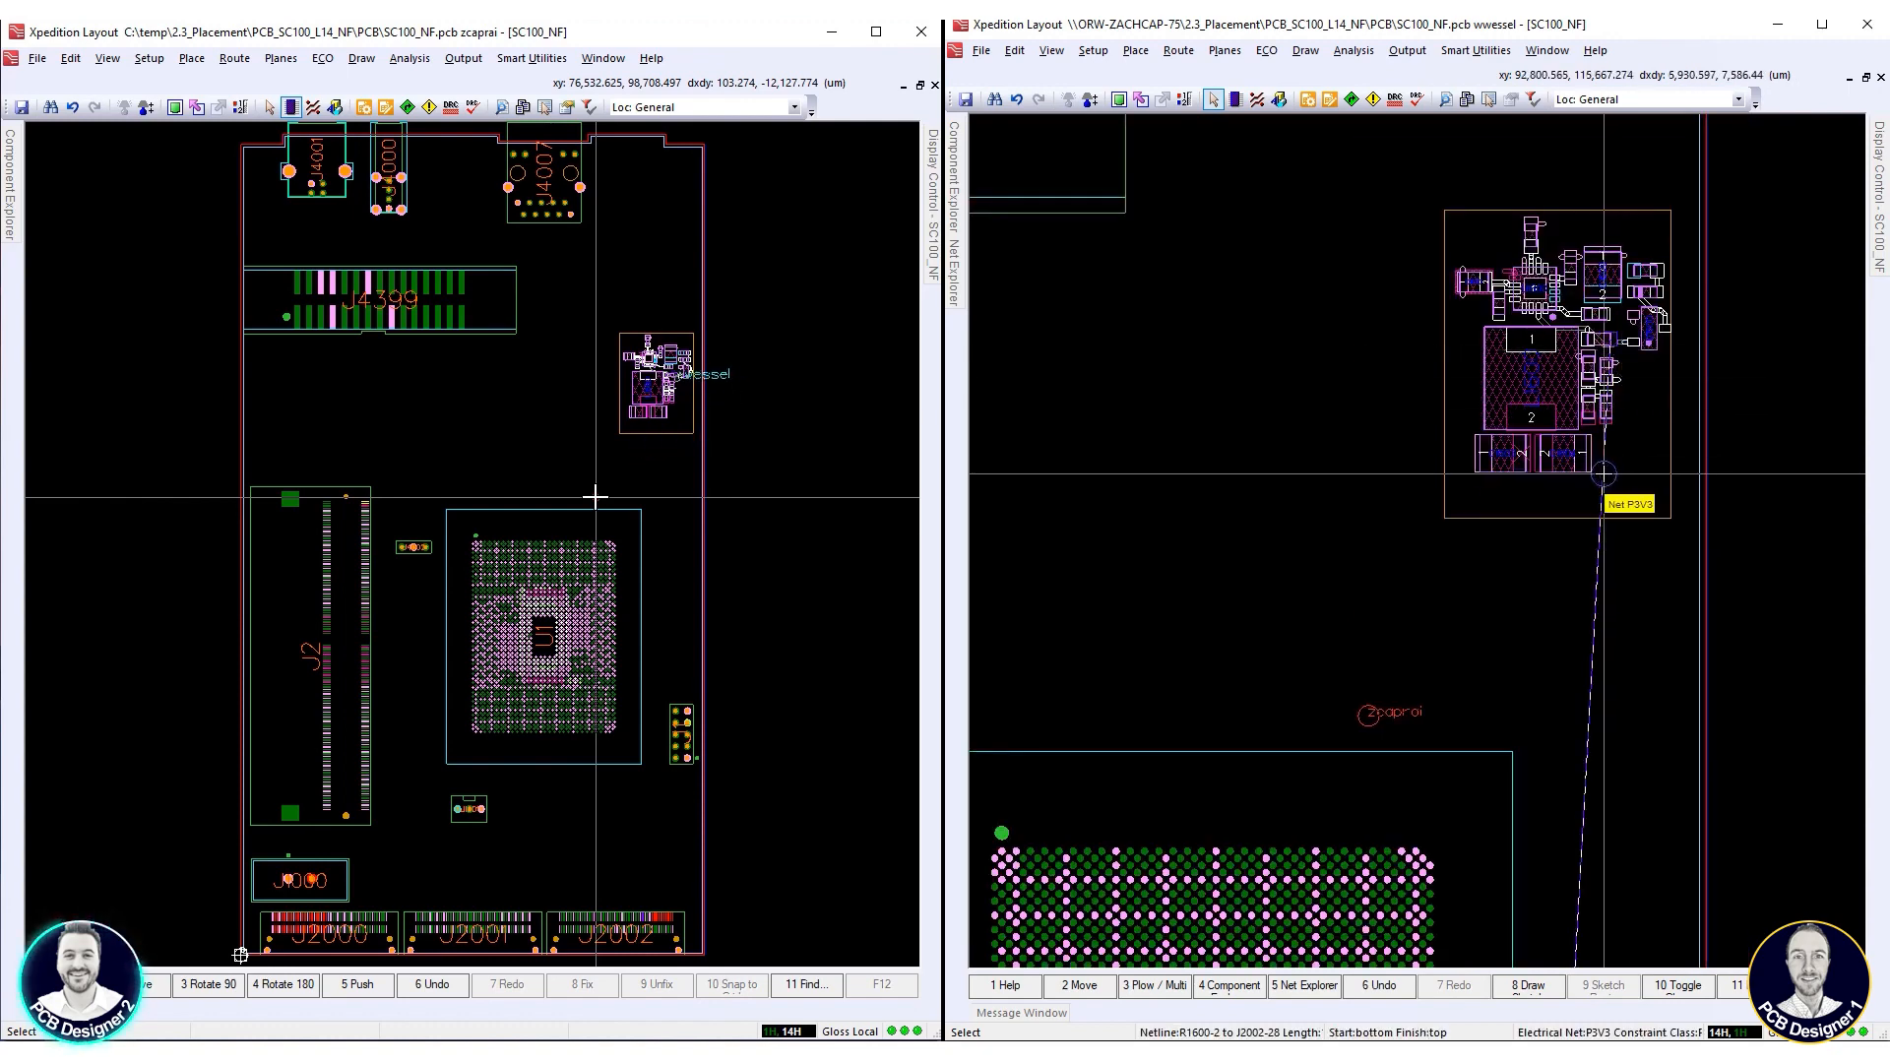
Move managed block RB-PSU_1V2_1-9 to just below J4399, above U1, at about 50,400, 132,600 µm
scroll(1604, 473, "down", 1)
scroll(1613, 350, "down", 1)
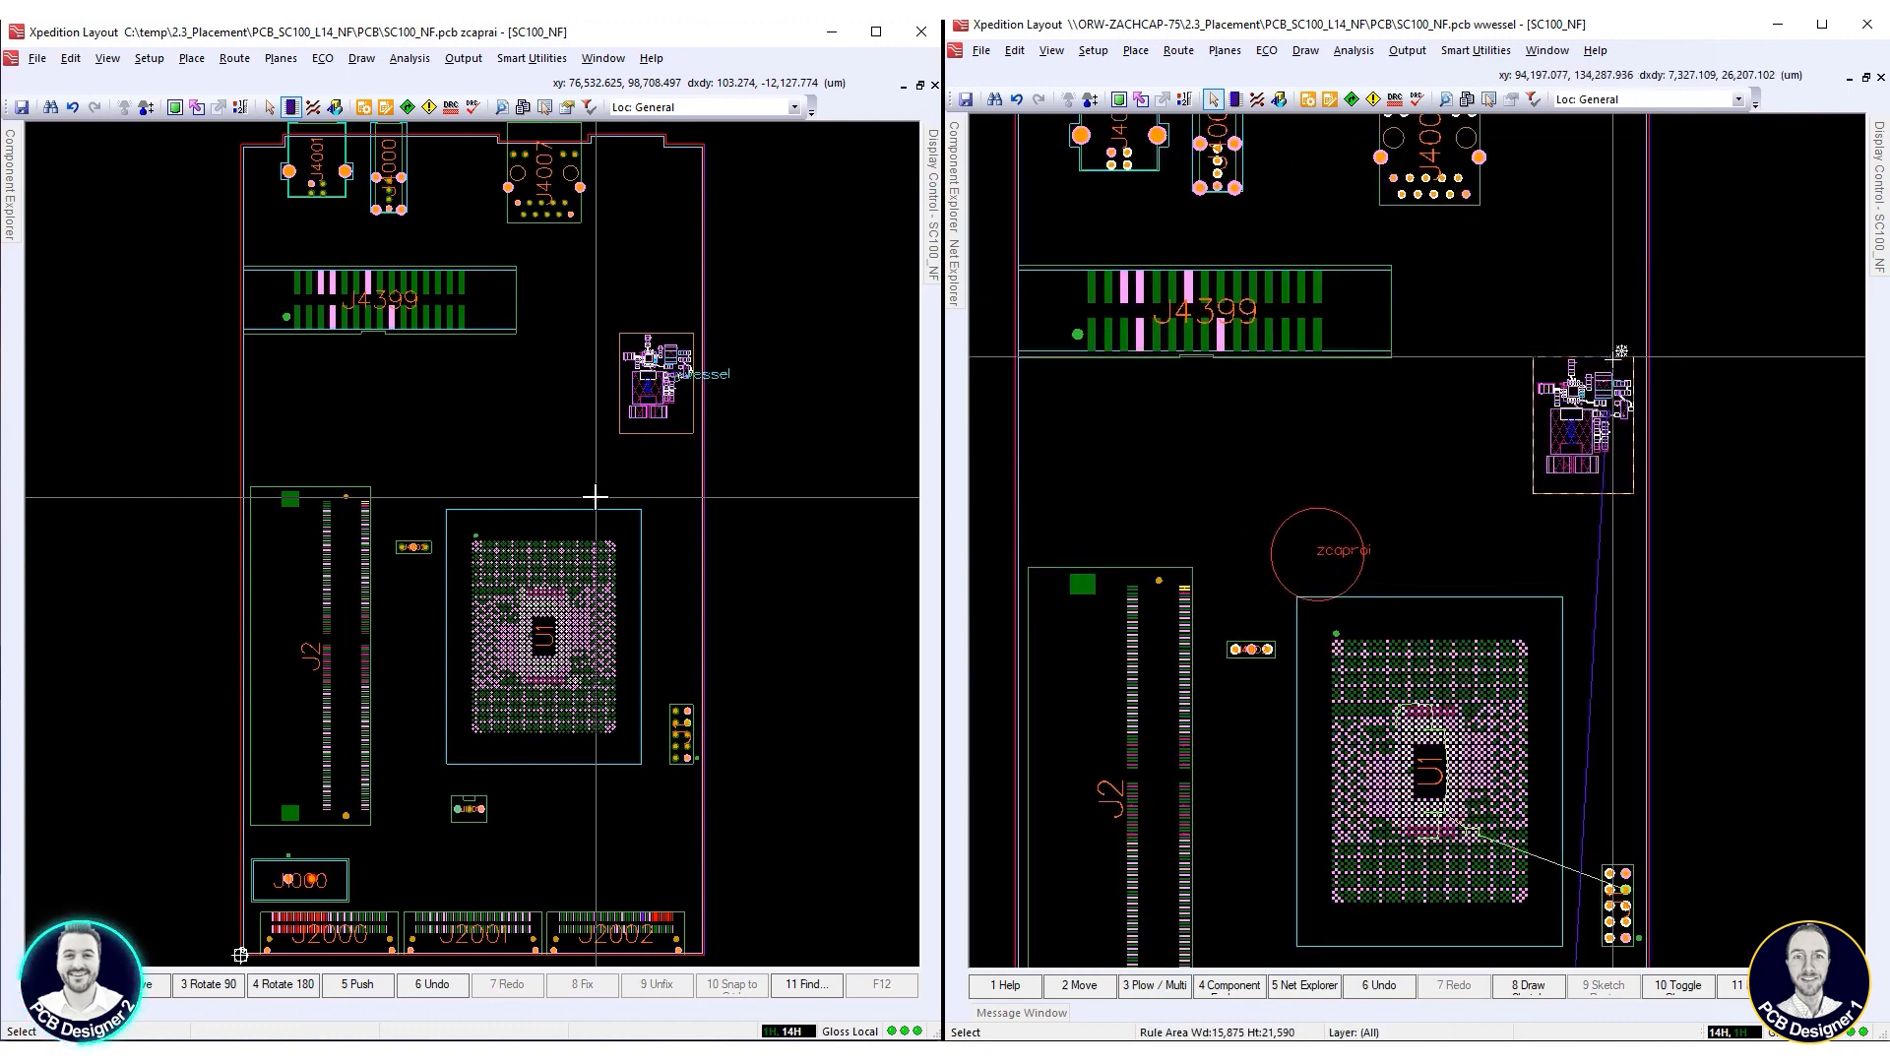
right_click(1614, 367)
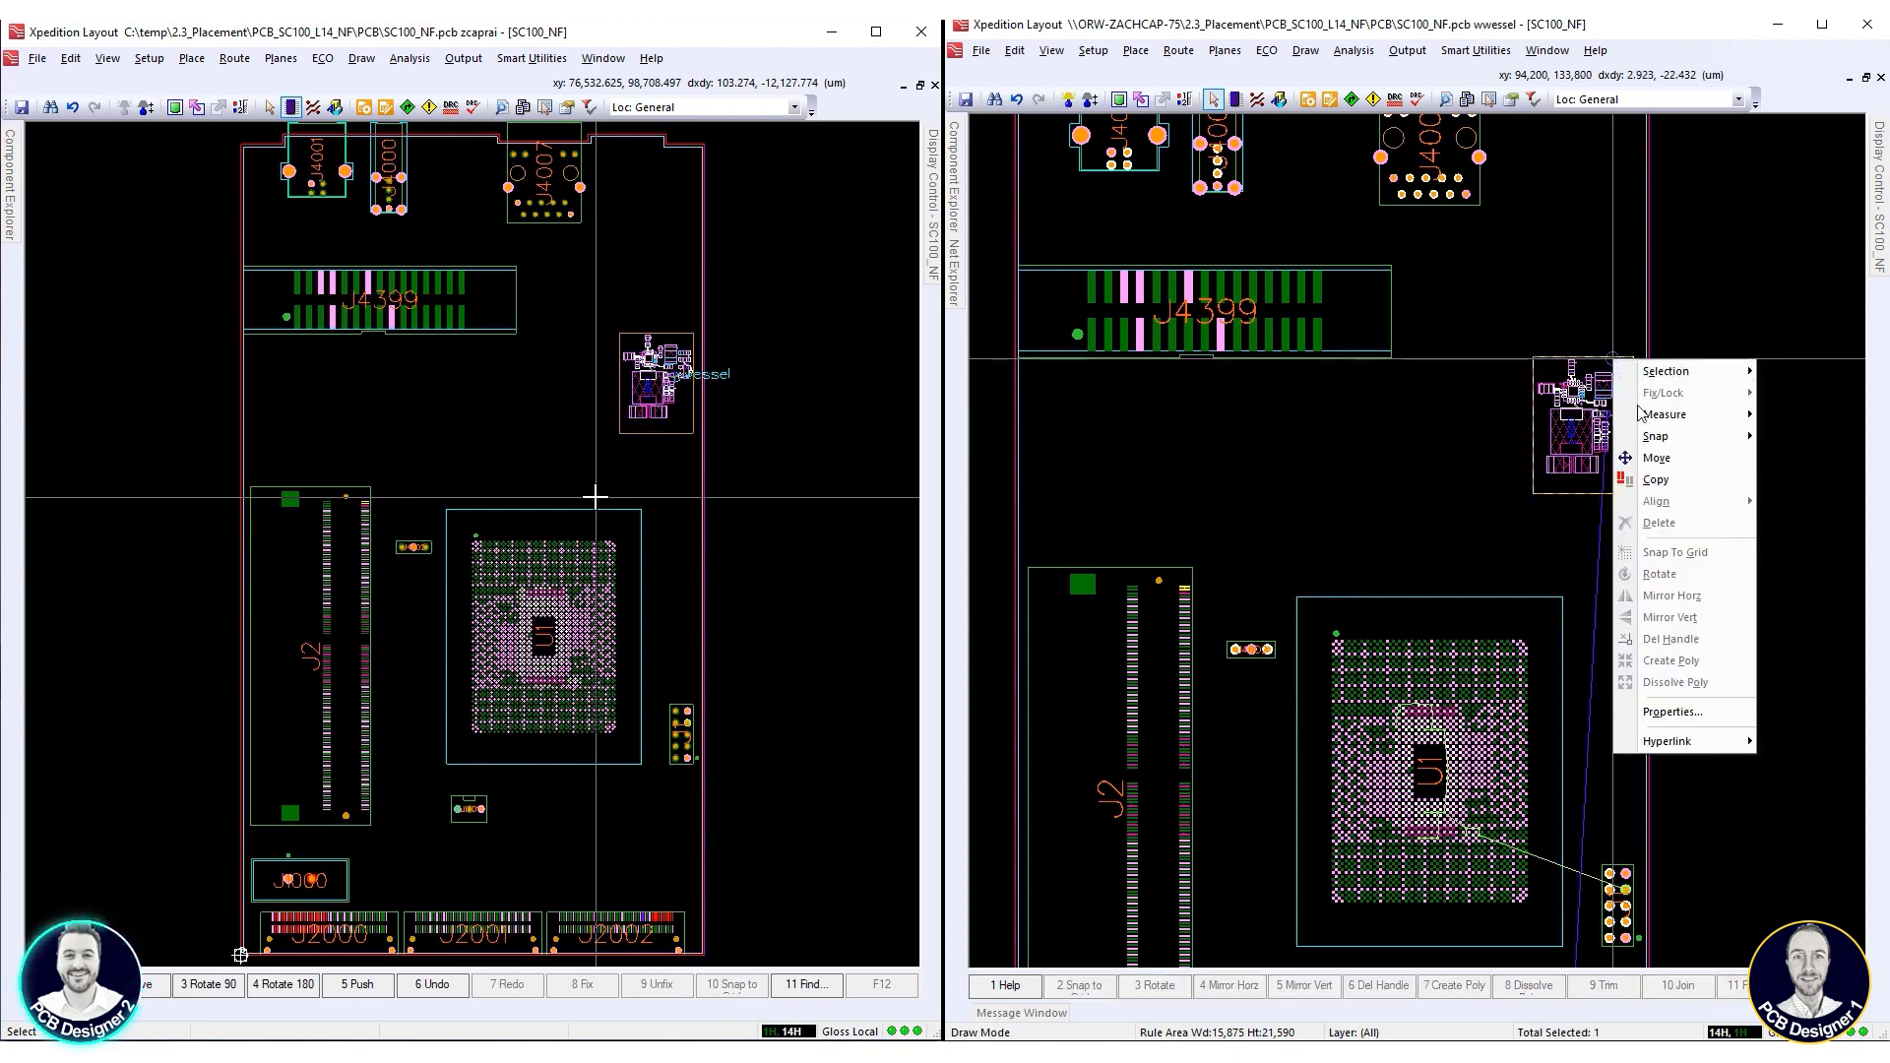
left_click(1657, 458)
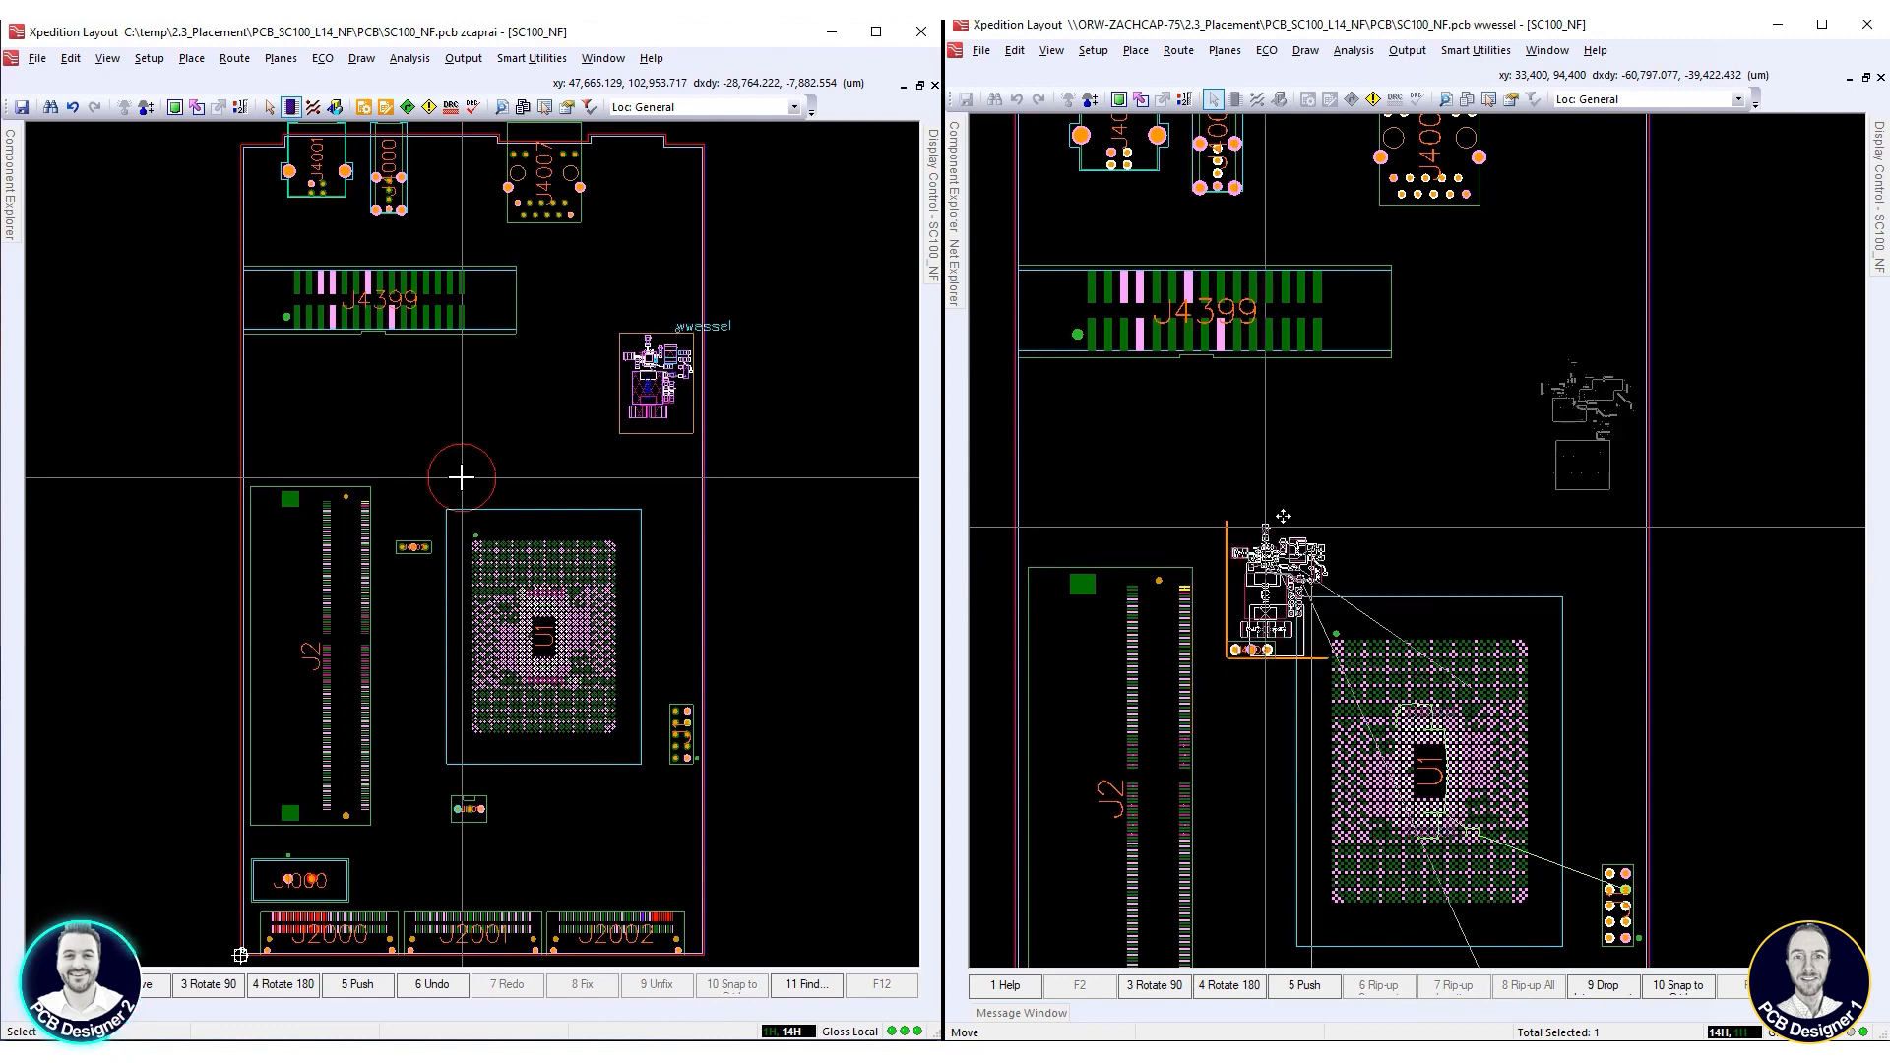
Begin placing managed block RB-PSU_1V2_1-10 and select the DDR4 group in the other designer's session
left_click(12, 215)
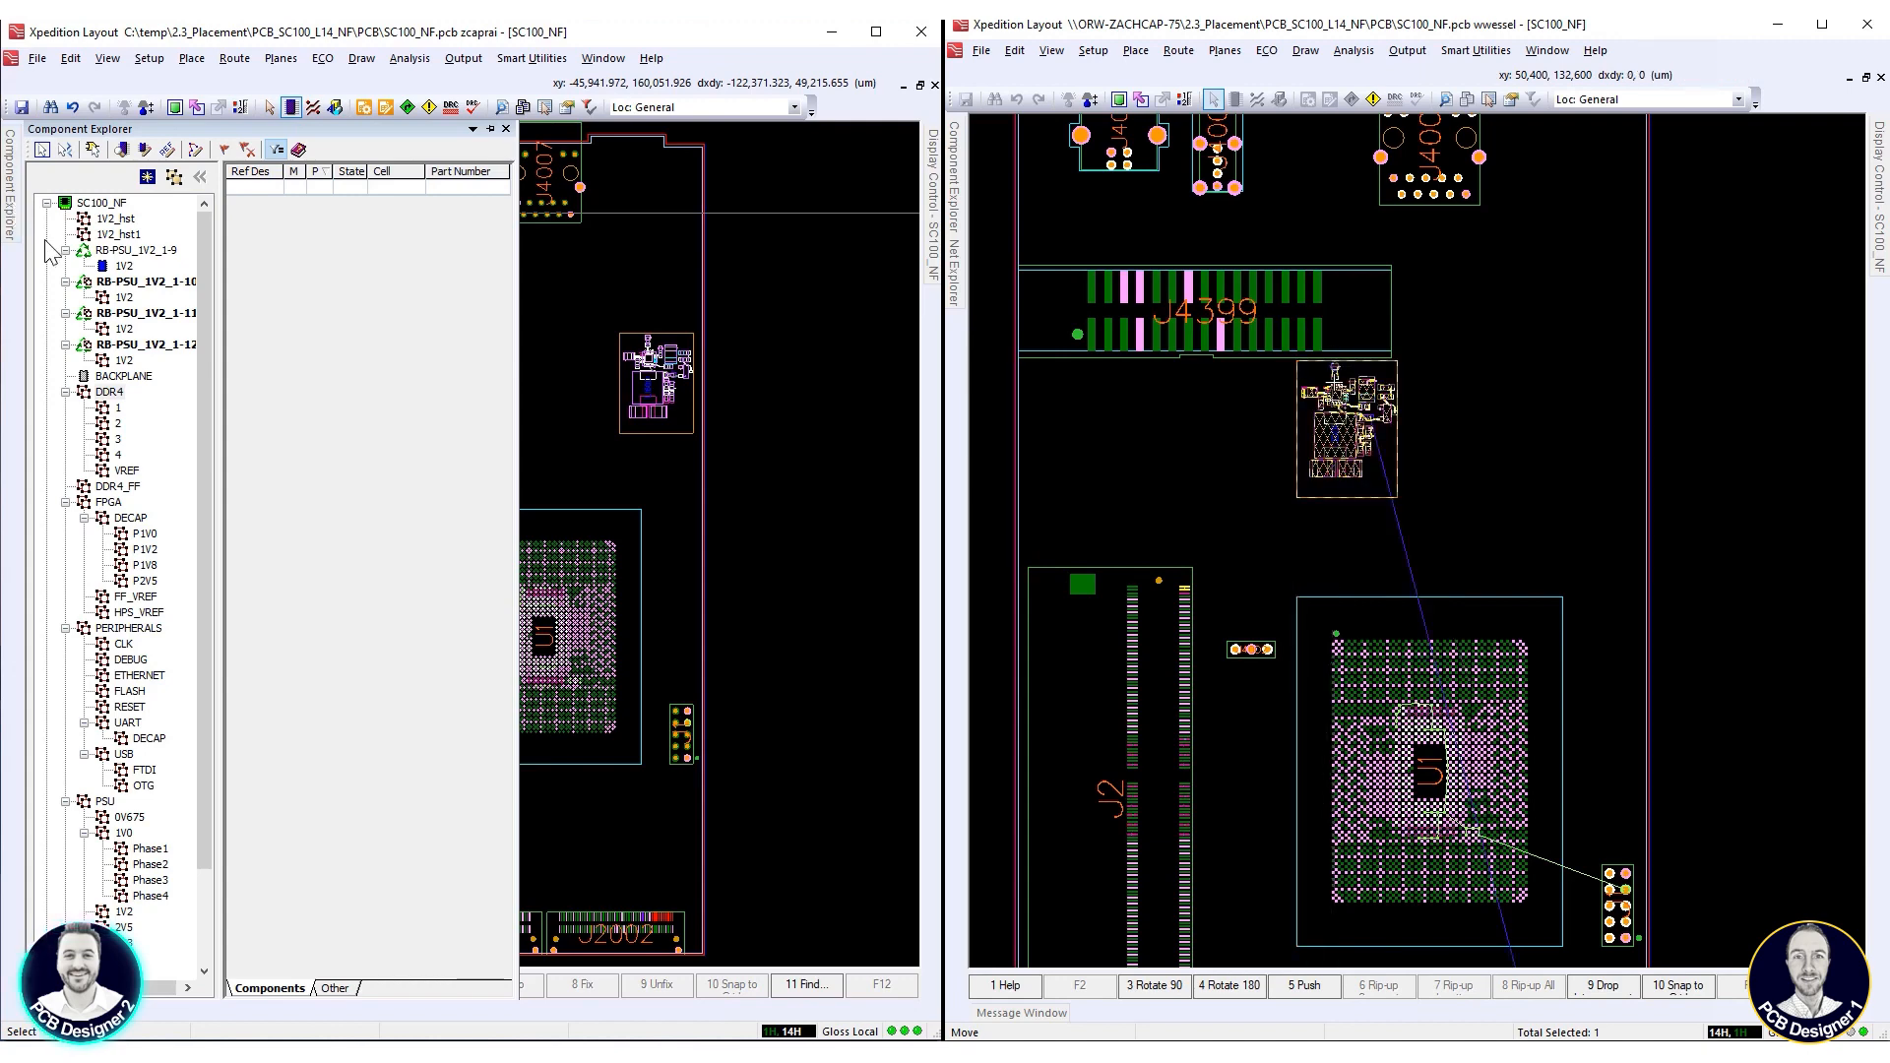
left_click(953, 219)
left_click(110, 392)
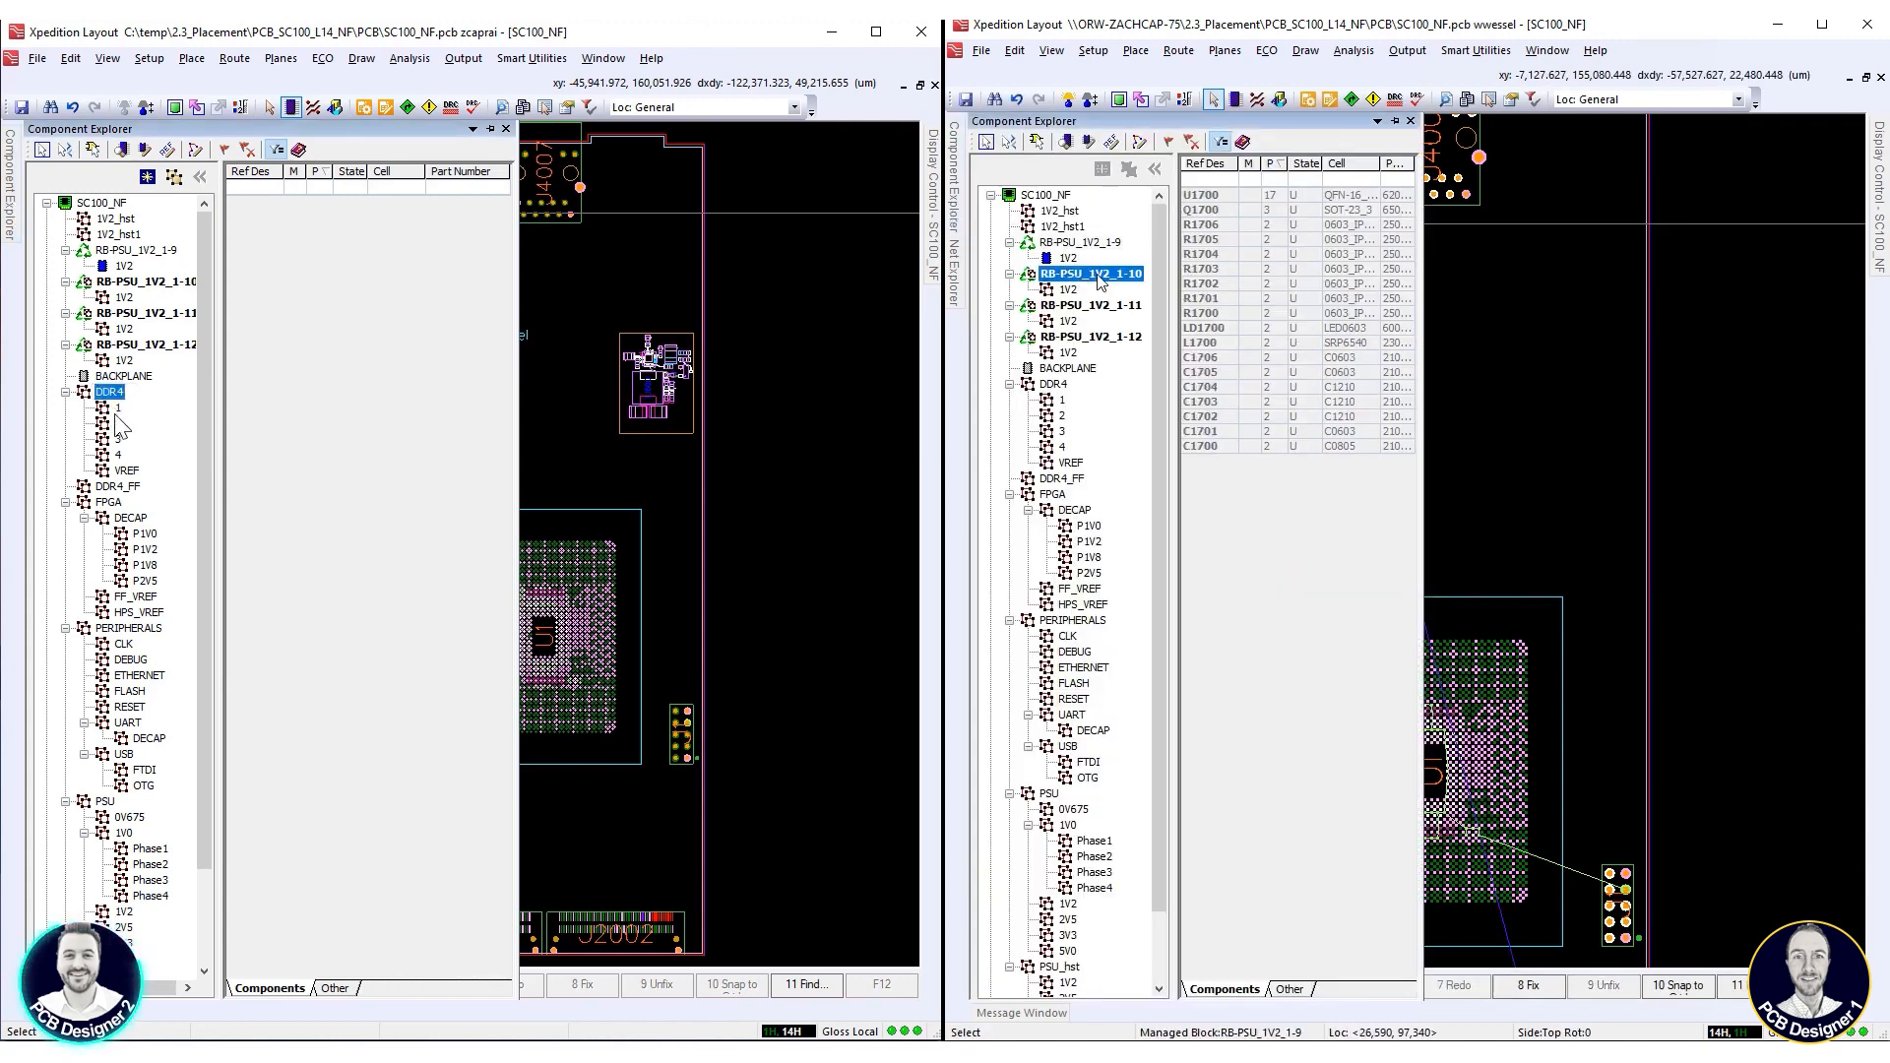
right_click(1100, 283)
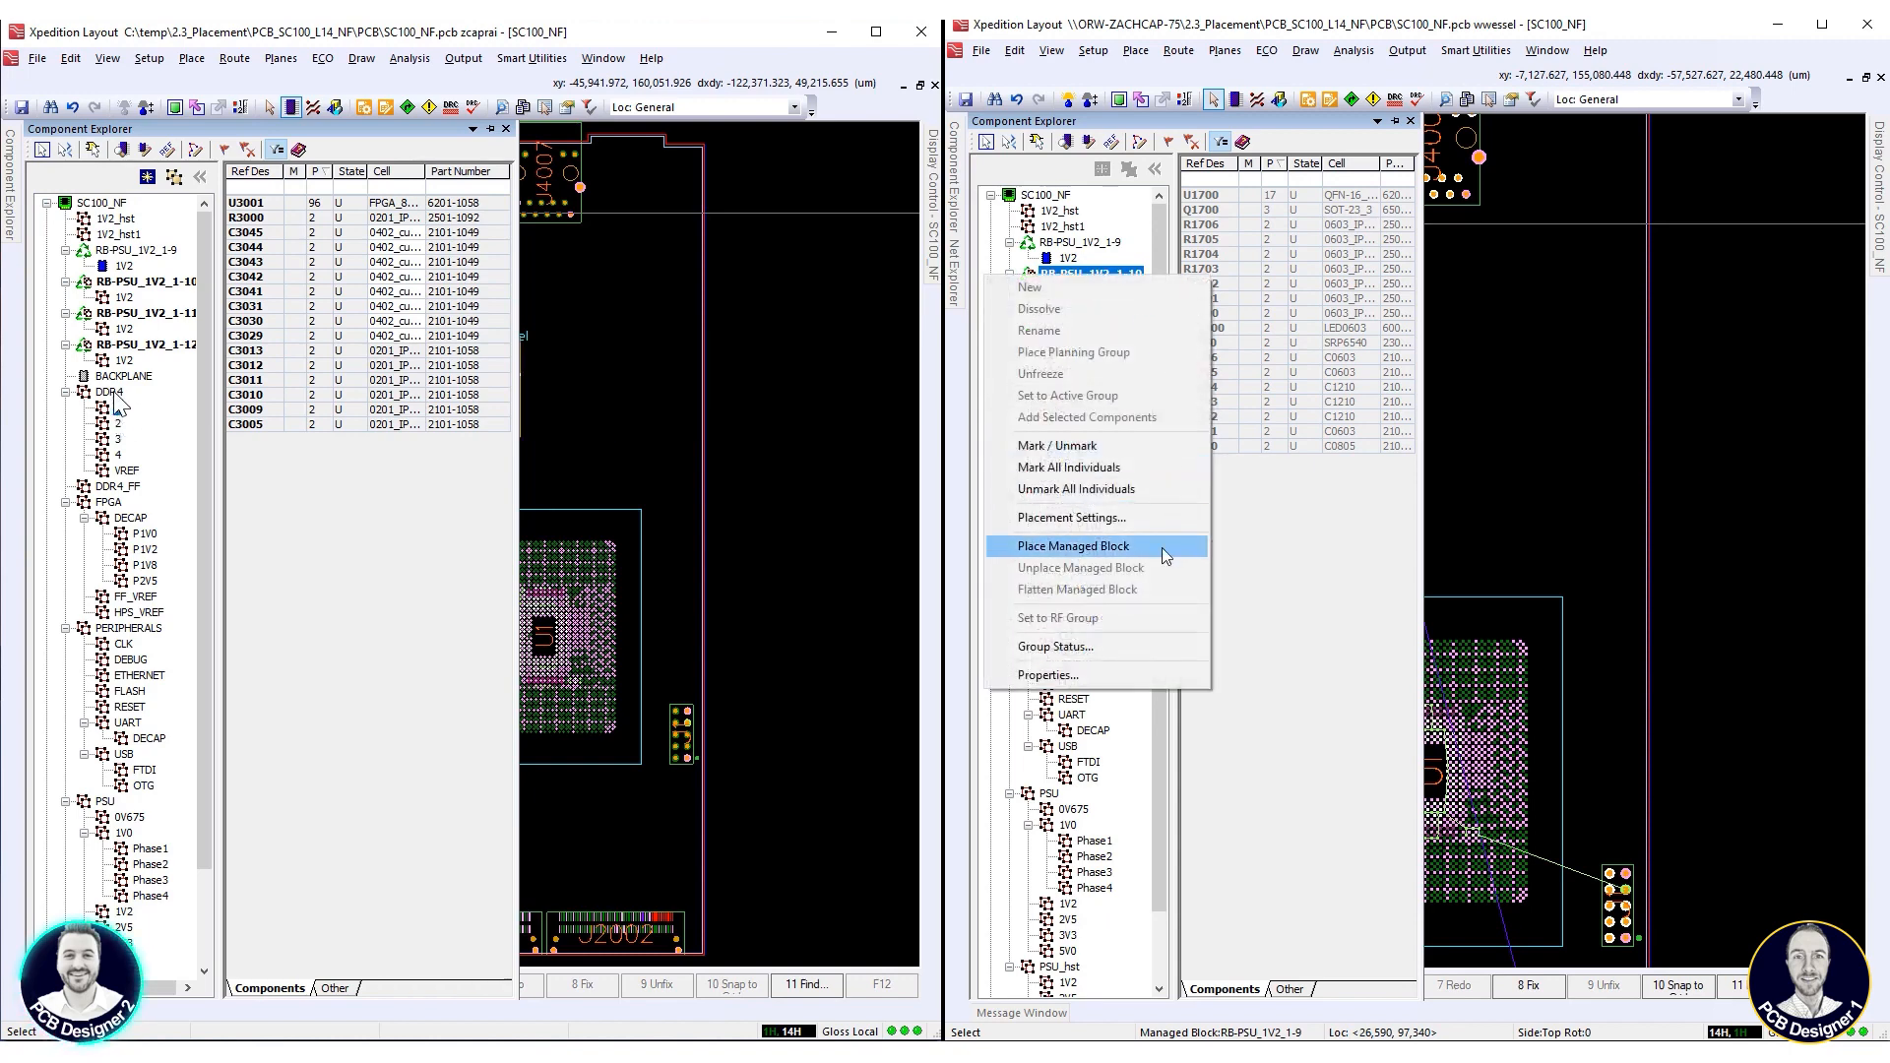
left_click(1165, 556)
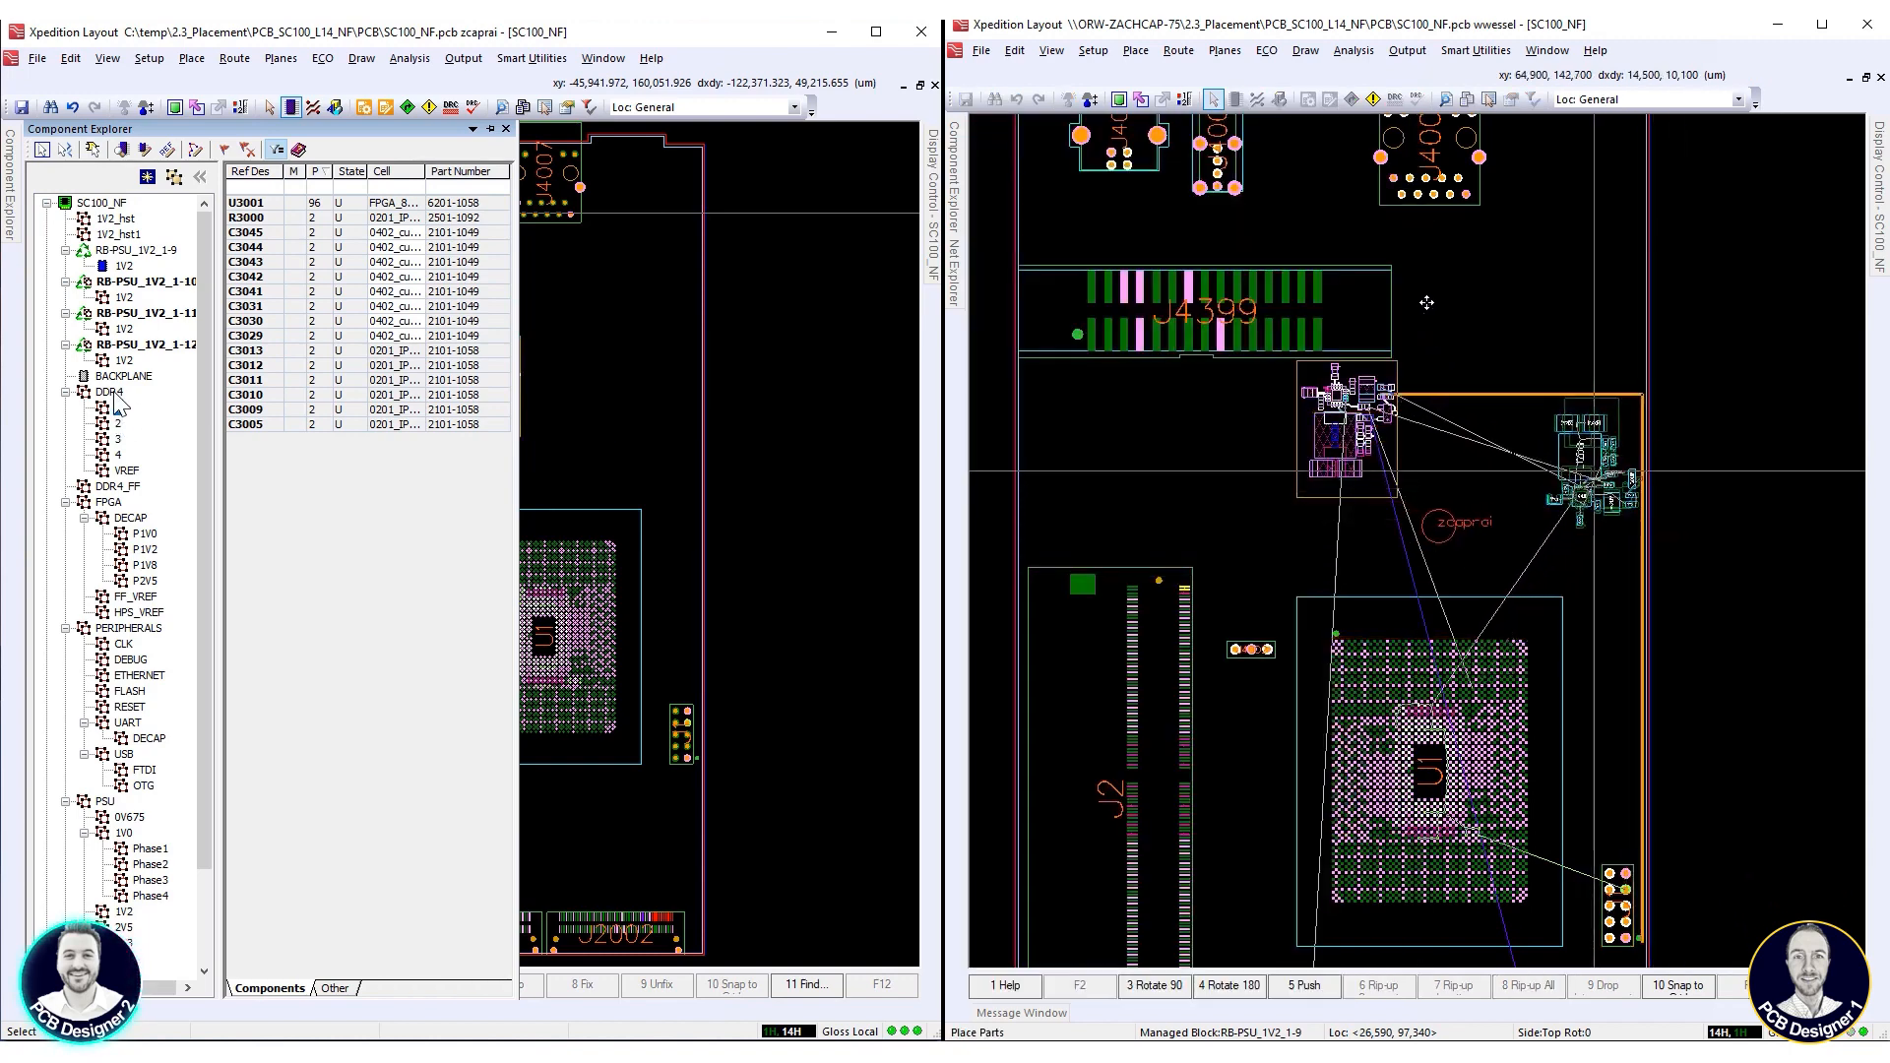
Place the DDR4 planning group on the board above U1, at about 64,858, 109,958 µm
left_click(113, 393)
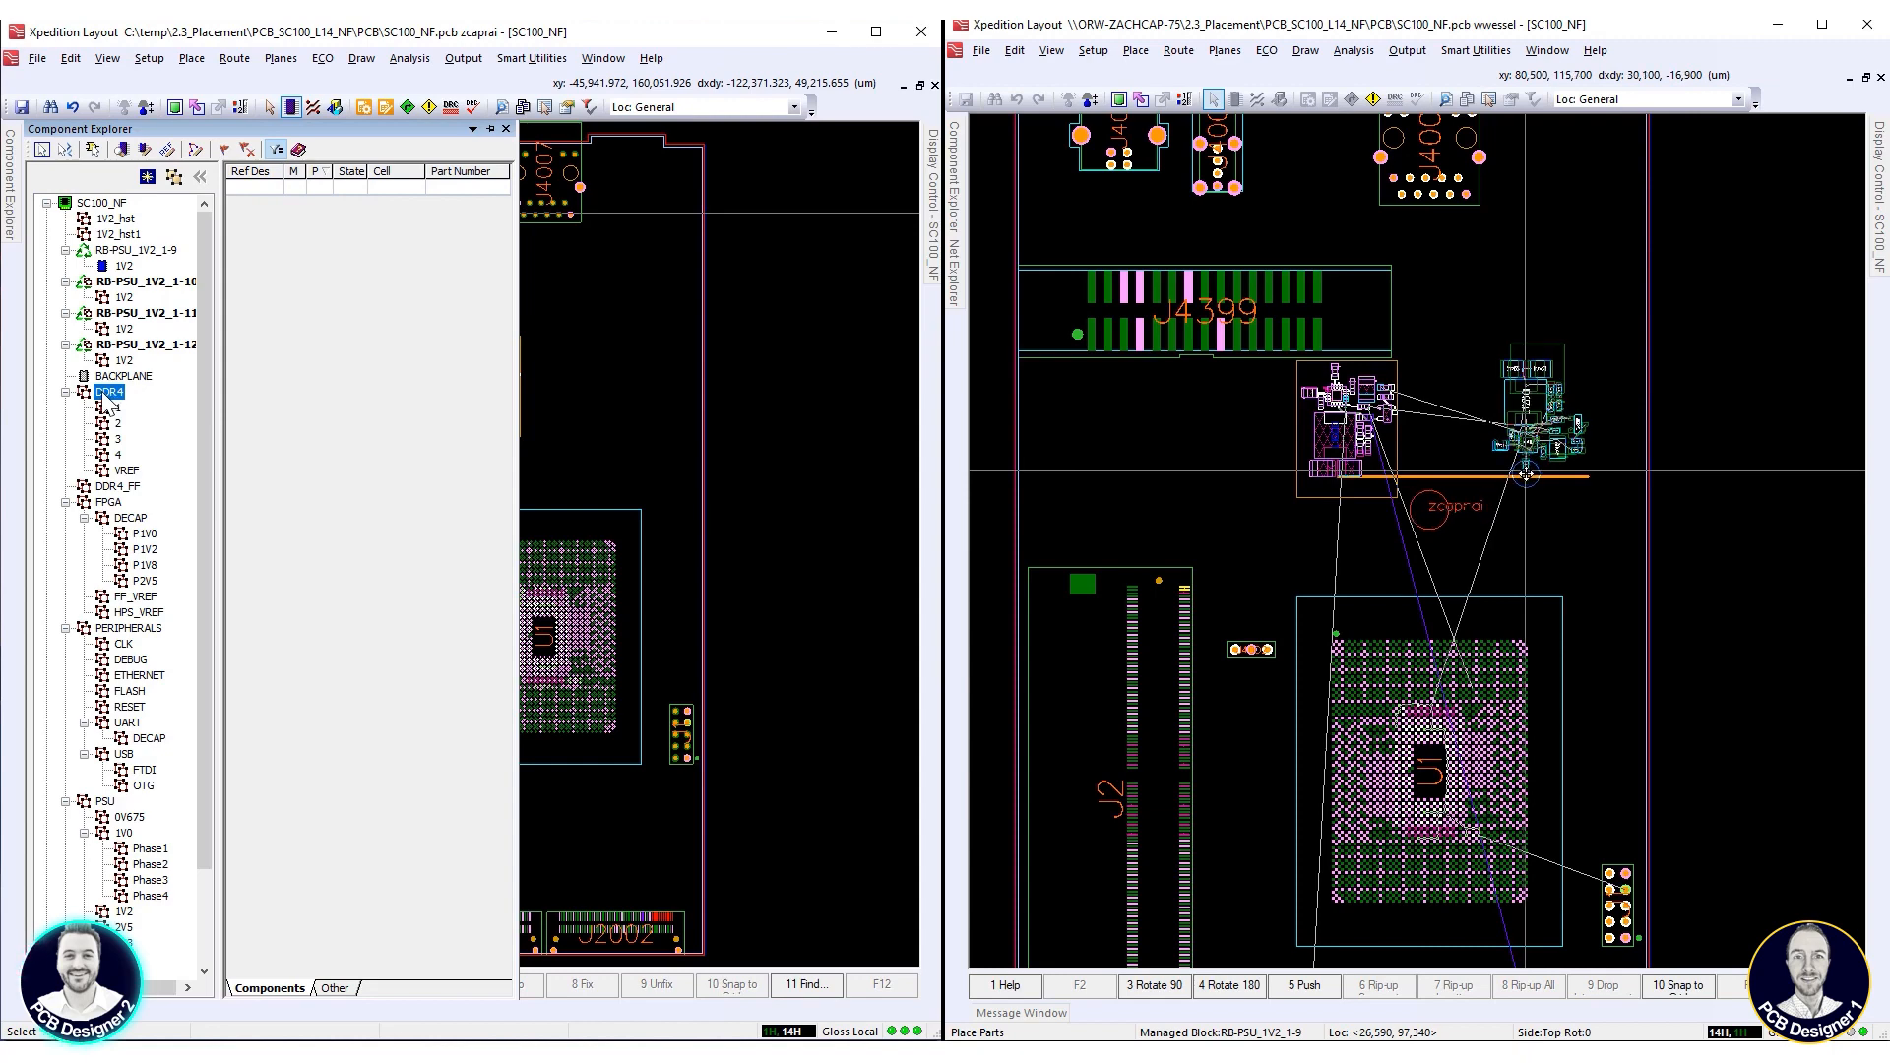
scroll(1529, 478, "up", 3)
scroll(1529, 477, "down", 3)
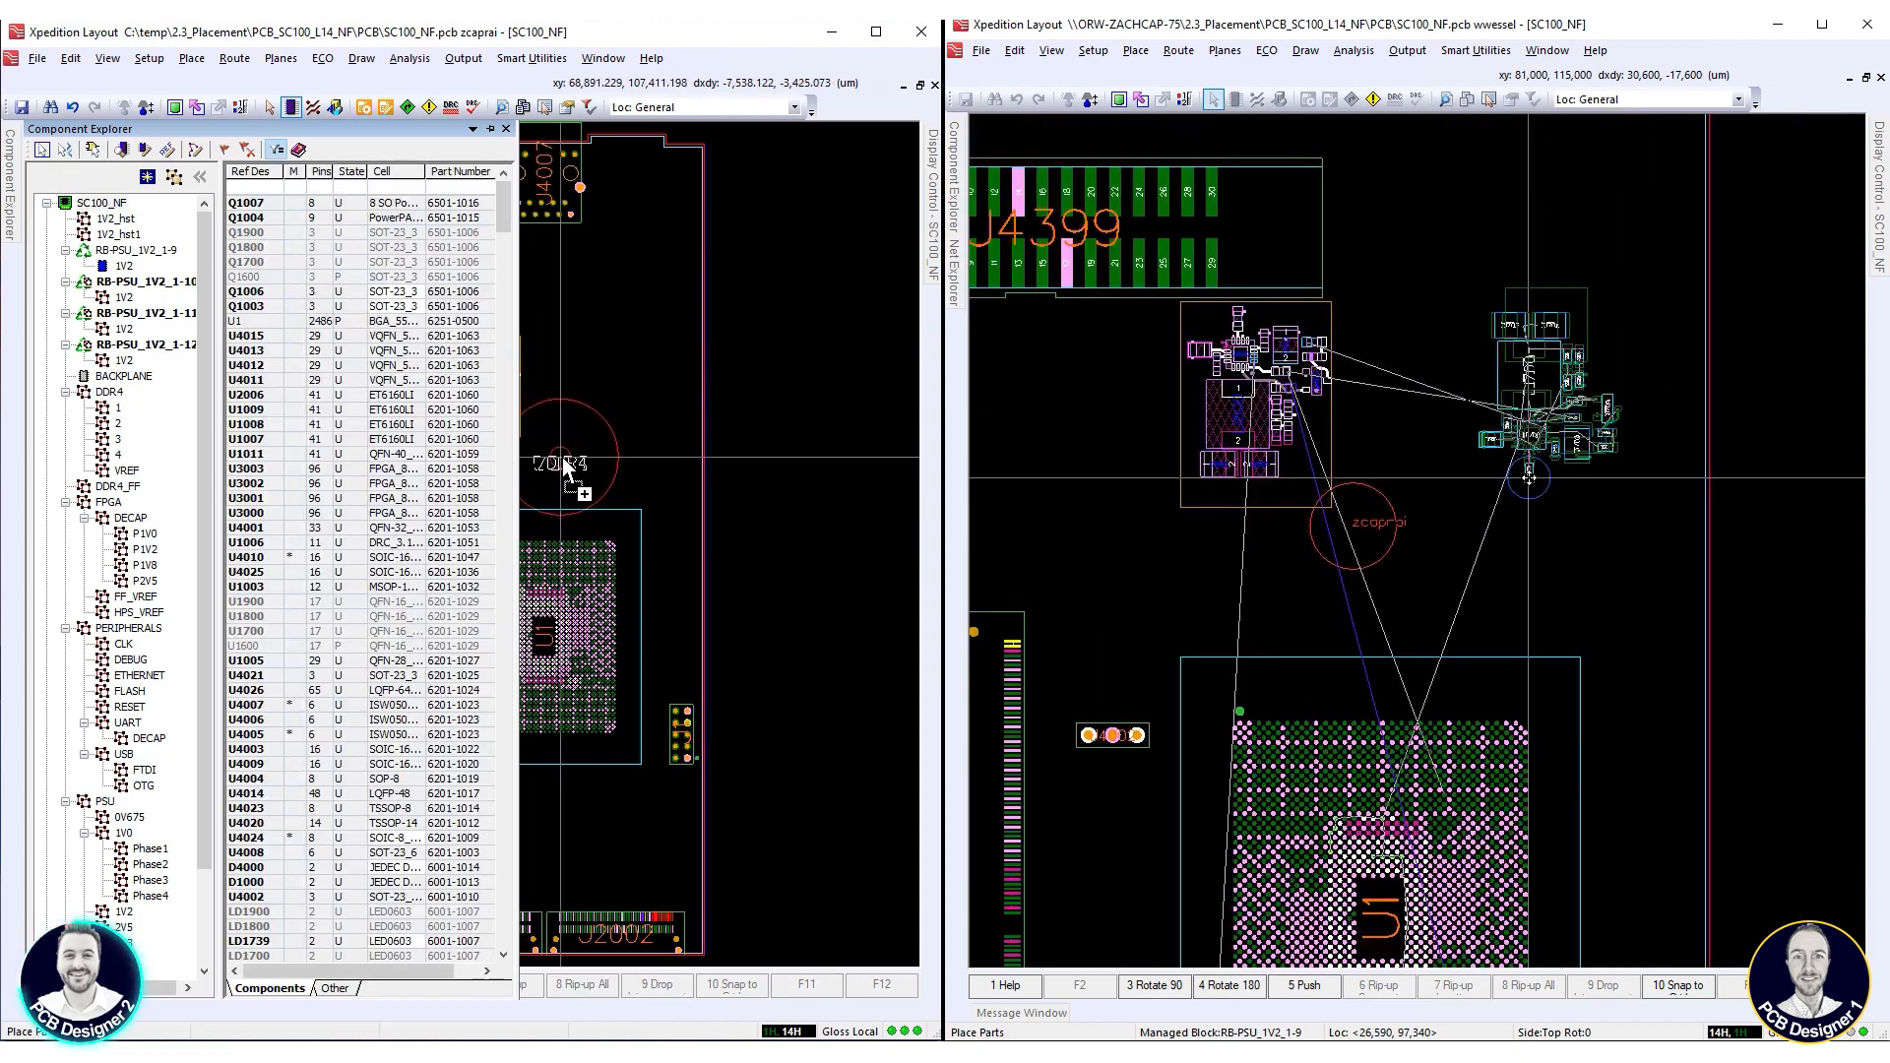
left_click_drag(543, 455, 540, 445)
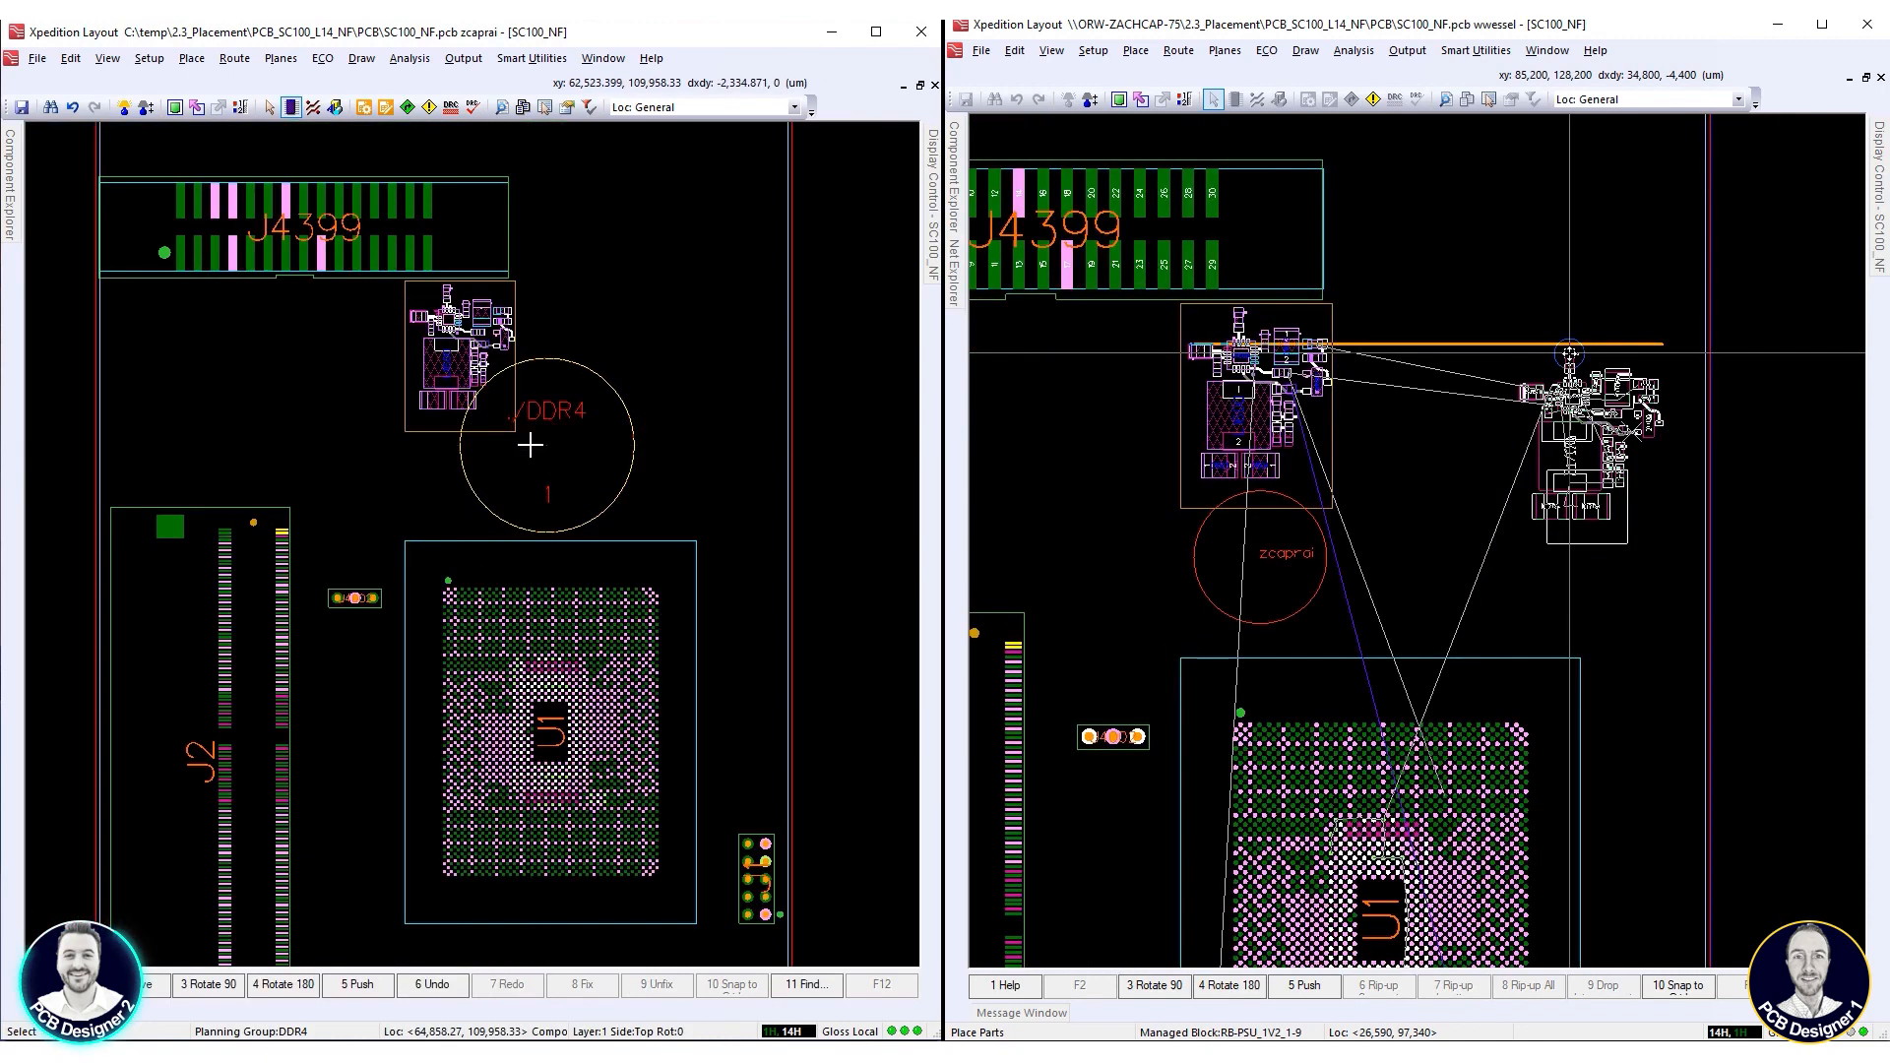
Place block RB-PSU_1V2_1-10 right of block RB-PSU_1V2_1-9, and place DDR4 subgroup 1 above U1 using sequential subgroup placement
scroll(531, 445, "up", 1)
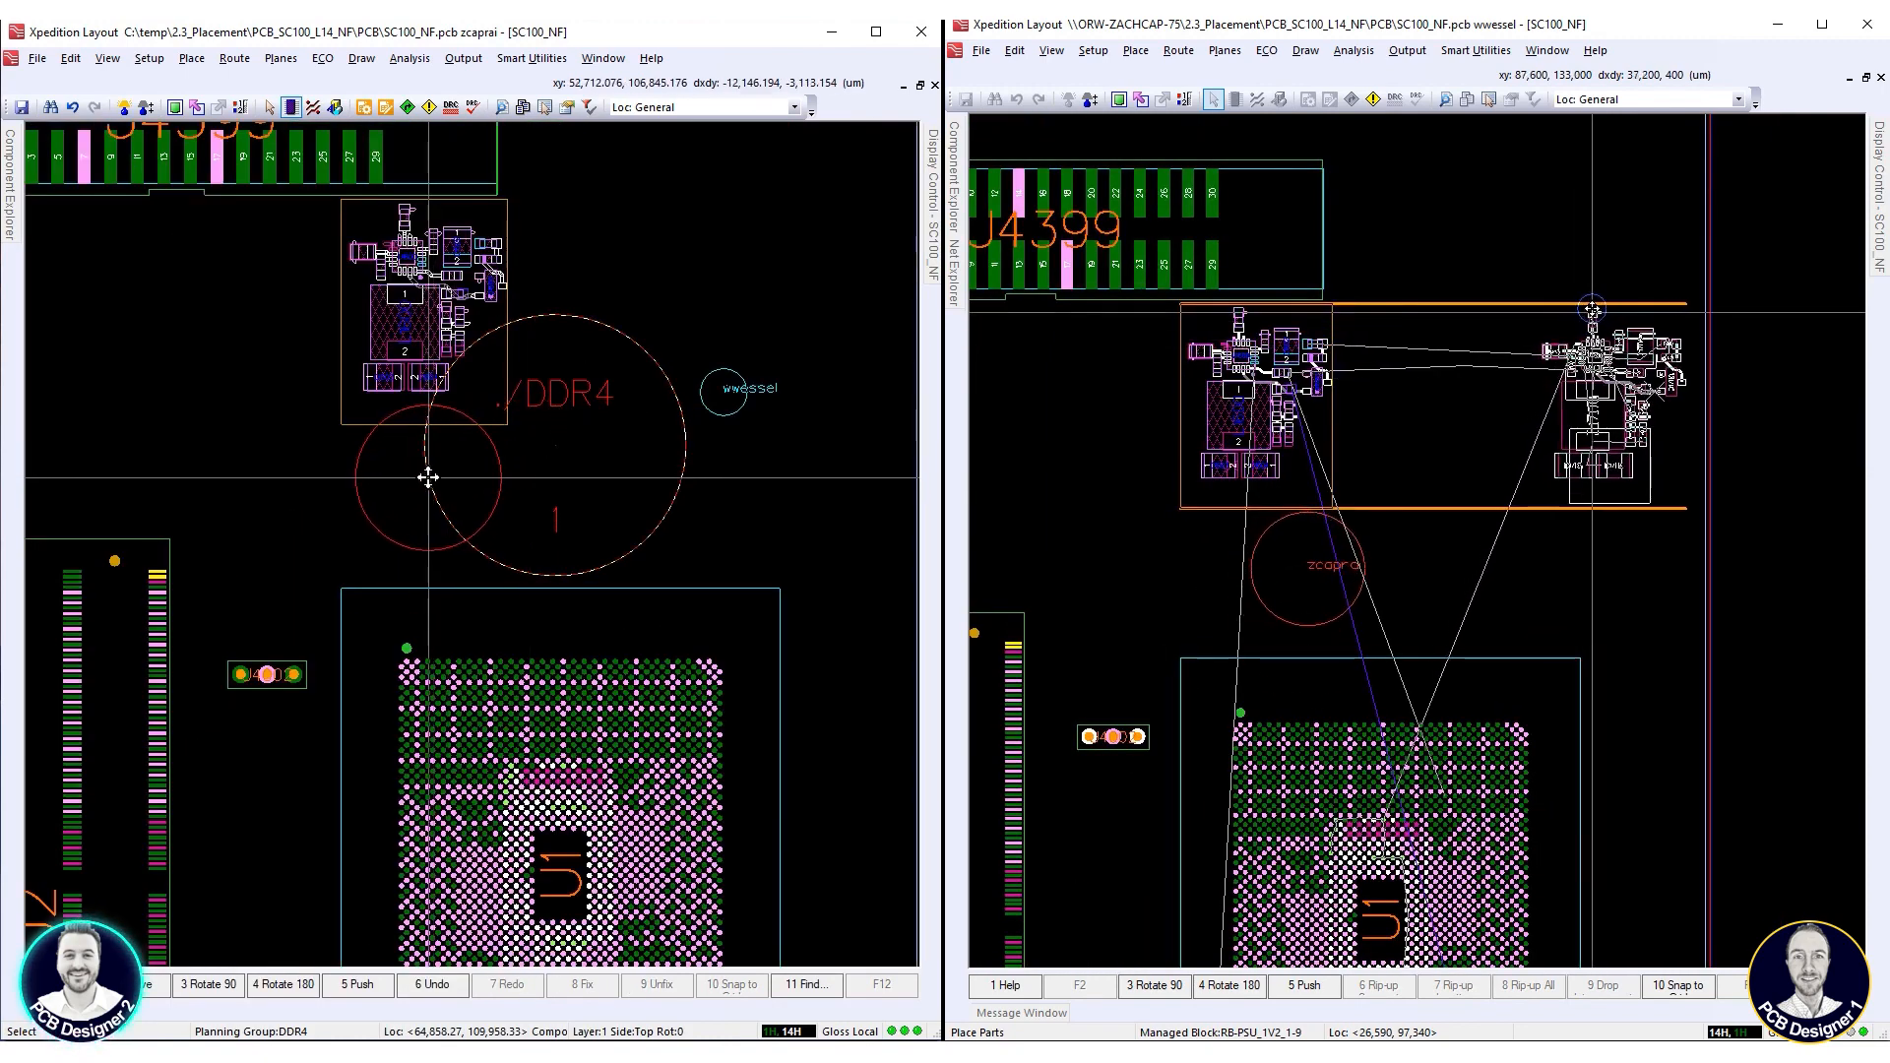
scroll(1593, 312, "down", 1)
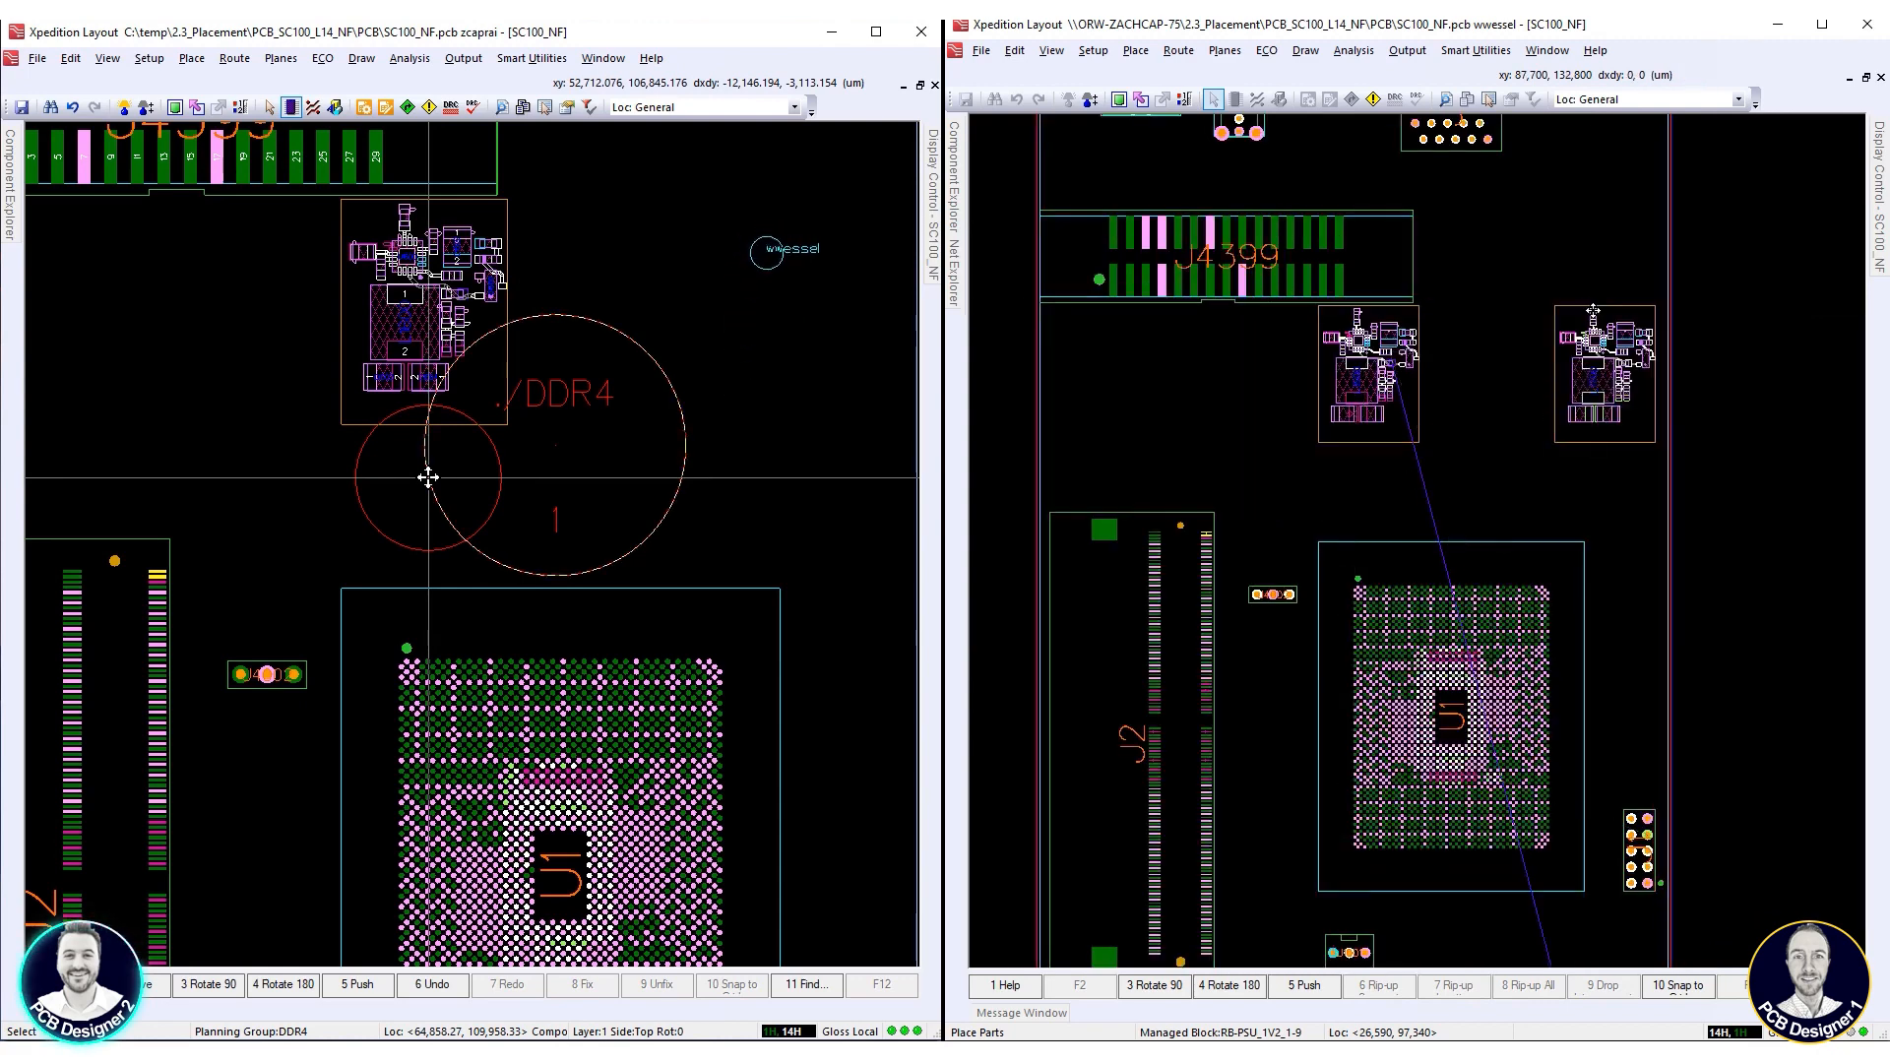
right_click(428, 477)
scroll(1592, 311, "up", 3)
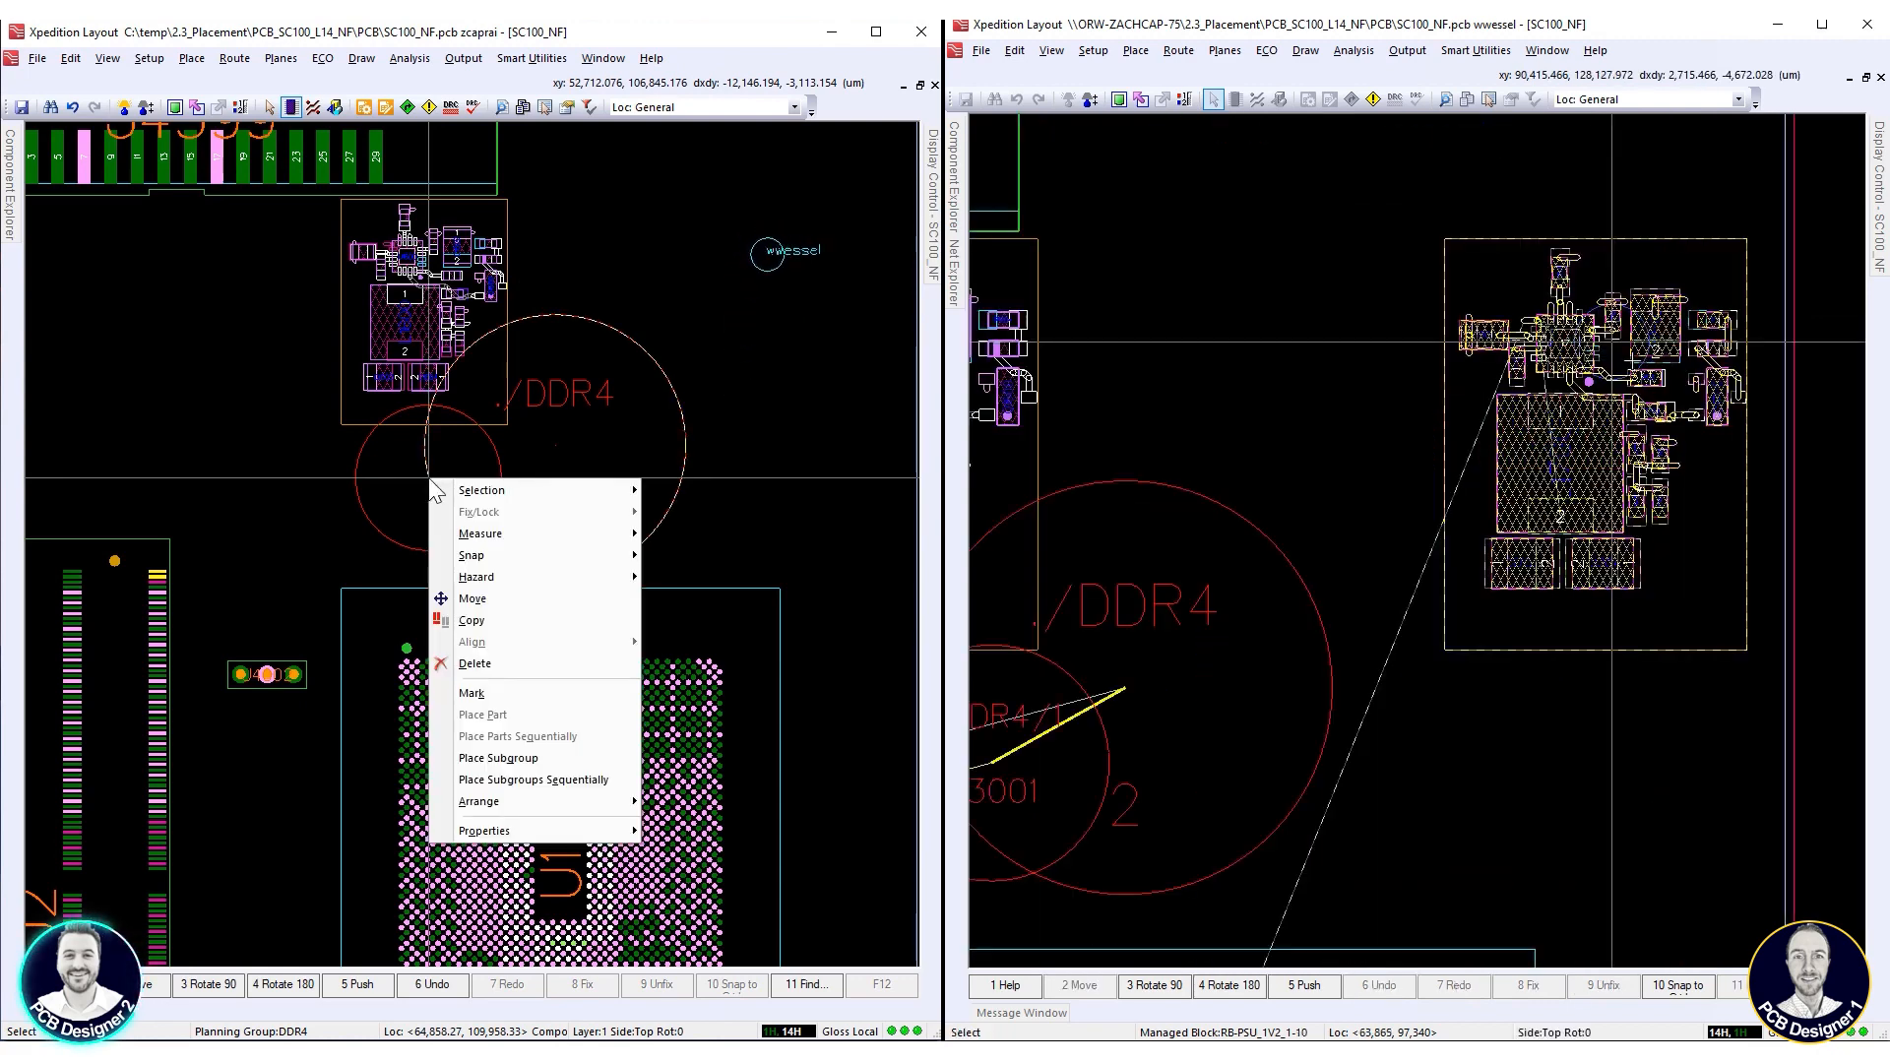
left_click(519, 780)
scroll(1516, 291, "down", 2)
scroll(1519, 282, "down", 2)
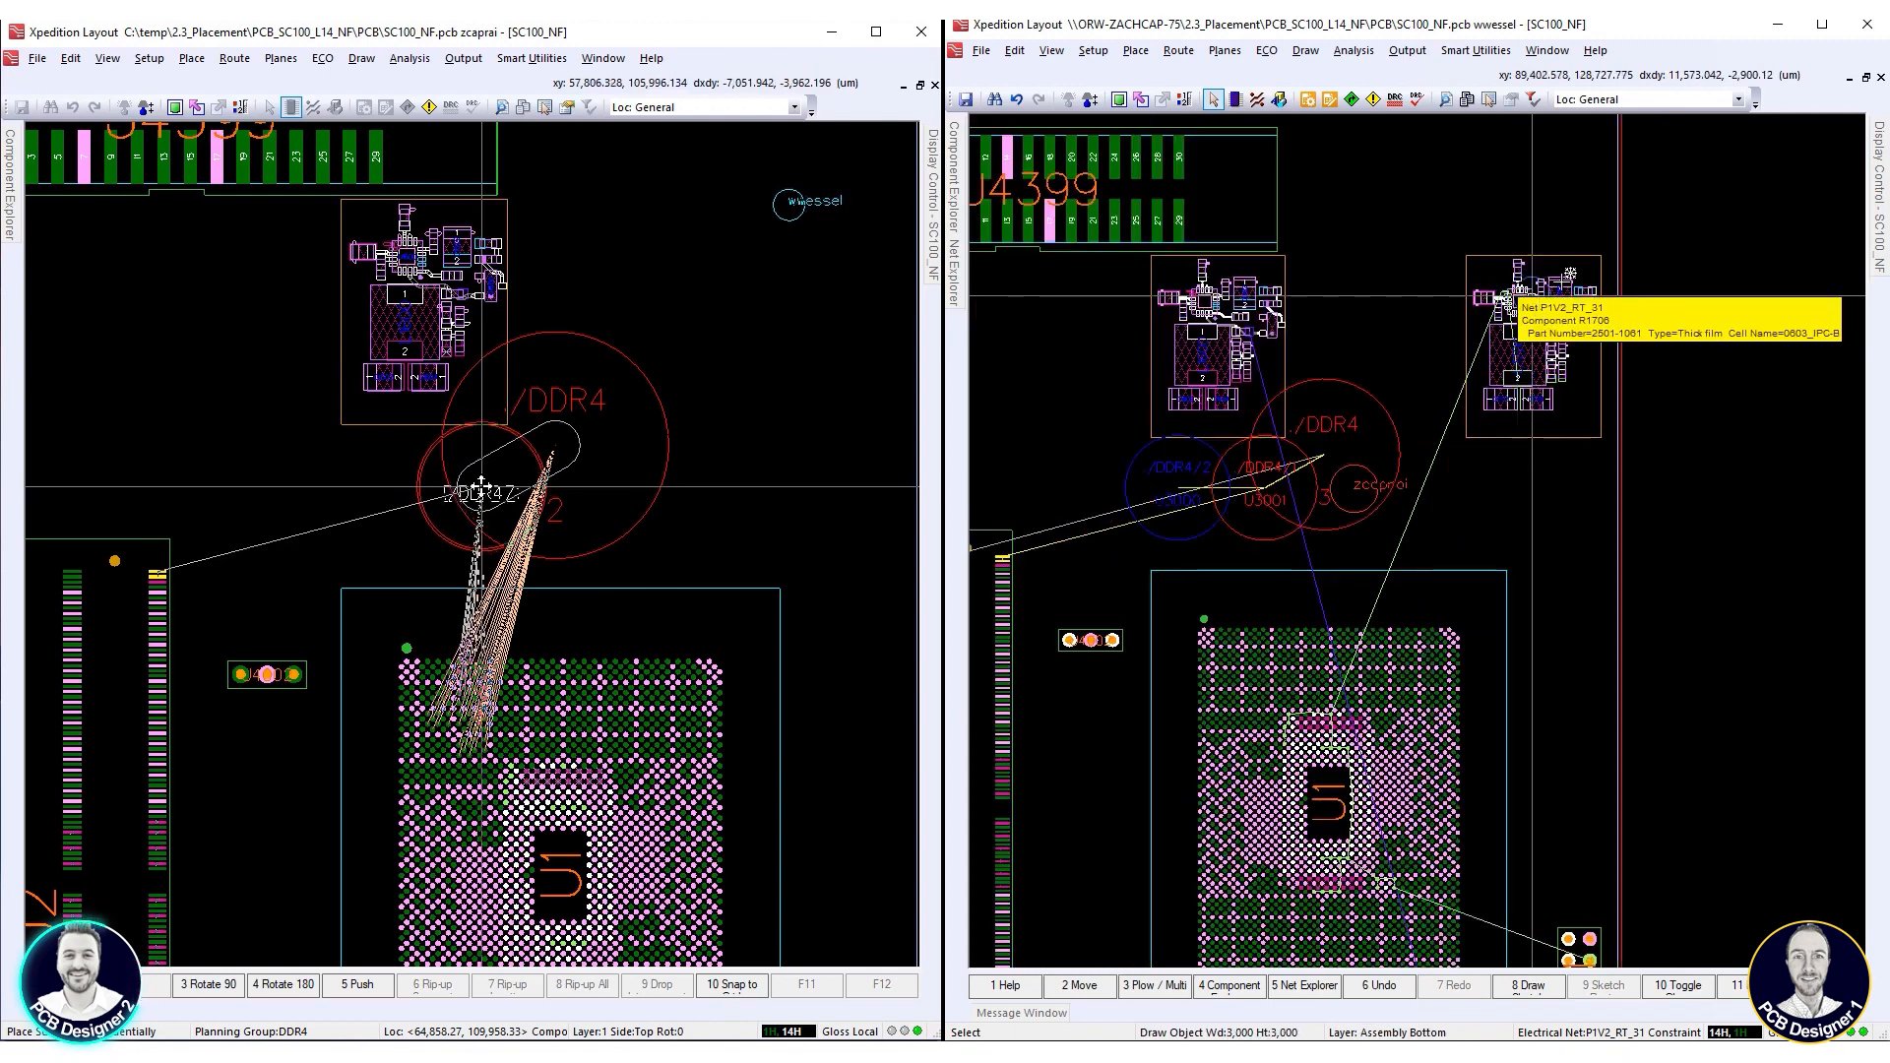
Move block RB-PSU_1V2_1-10 to the left of block RB-PSU_1V2_1-9, and place DDR4 subgroups 2, 3, 4 and VREF above U1
right_click(1573, 264)
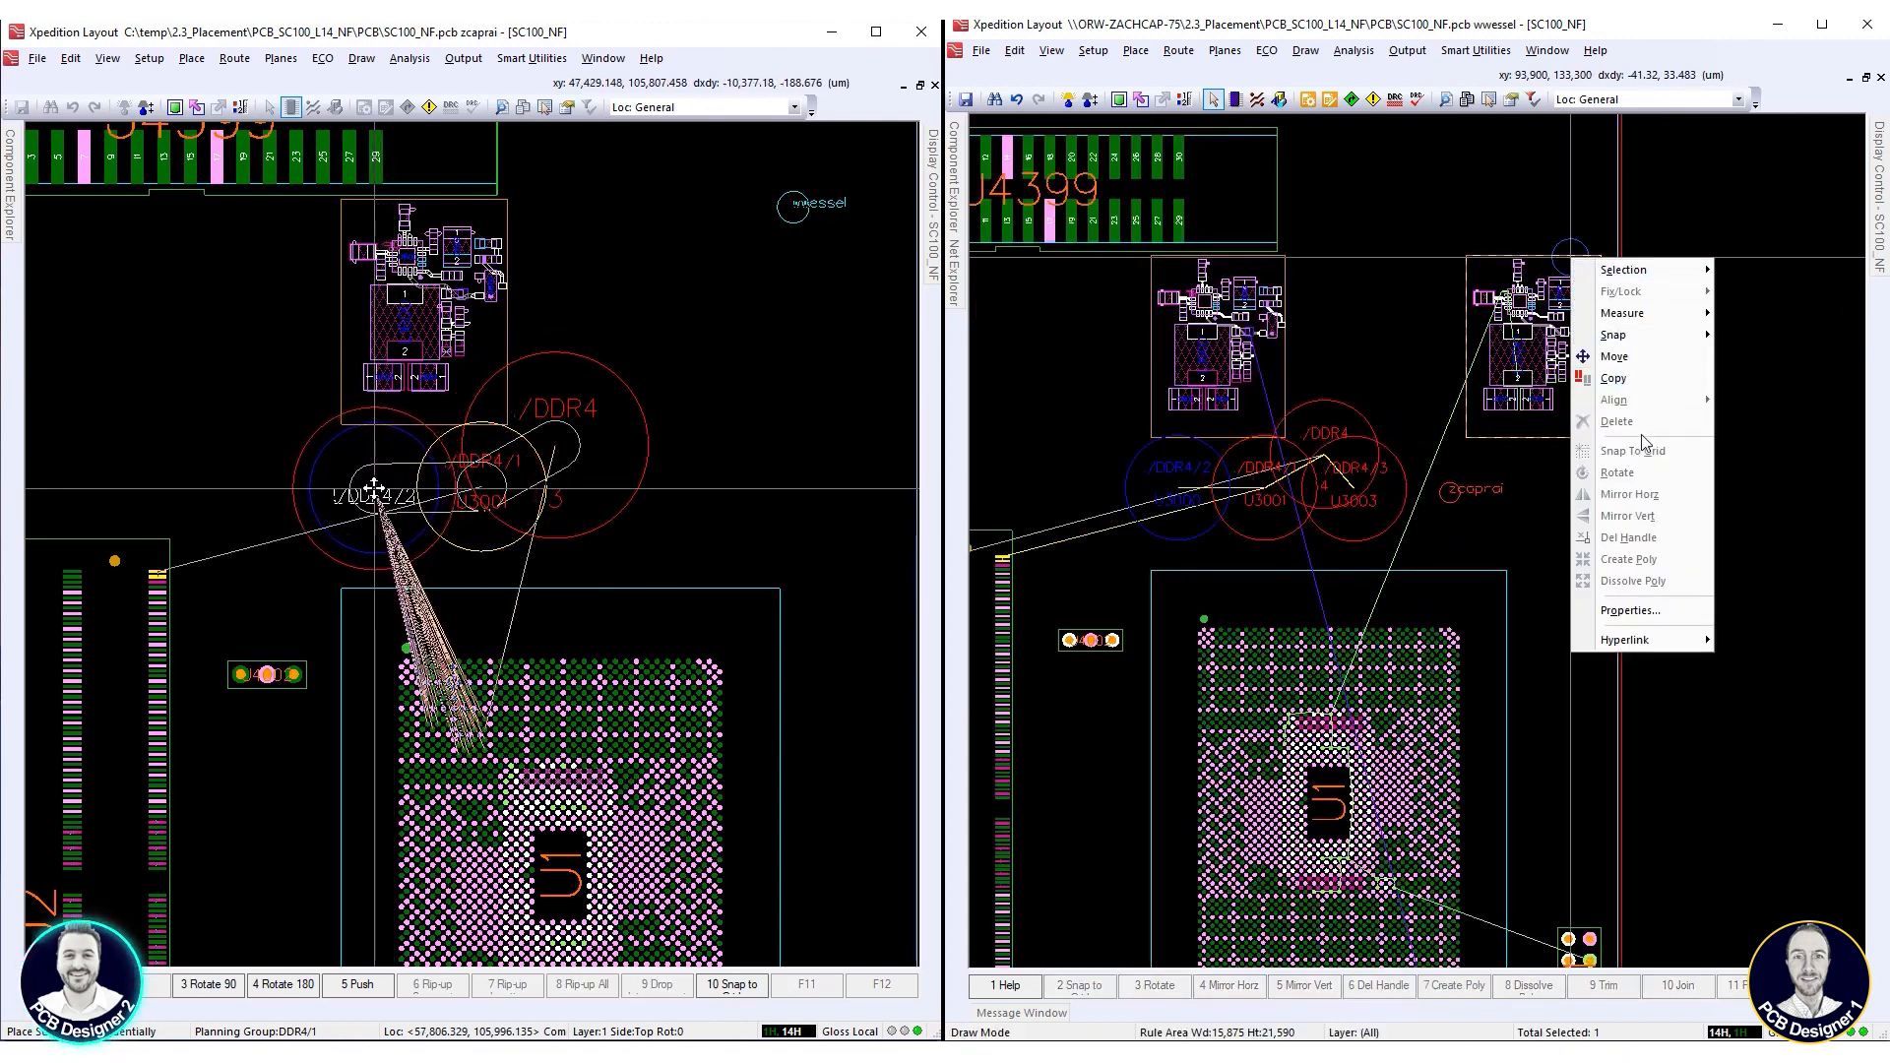
left_click(374, 487)
left_click(1614, 357)
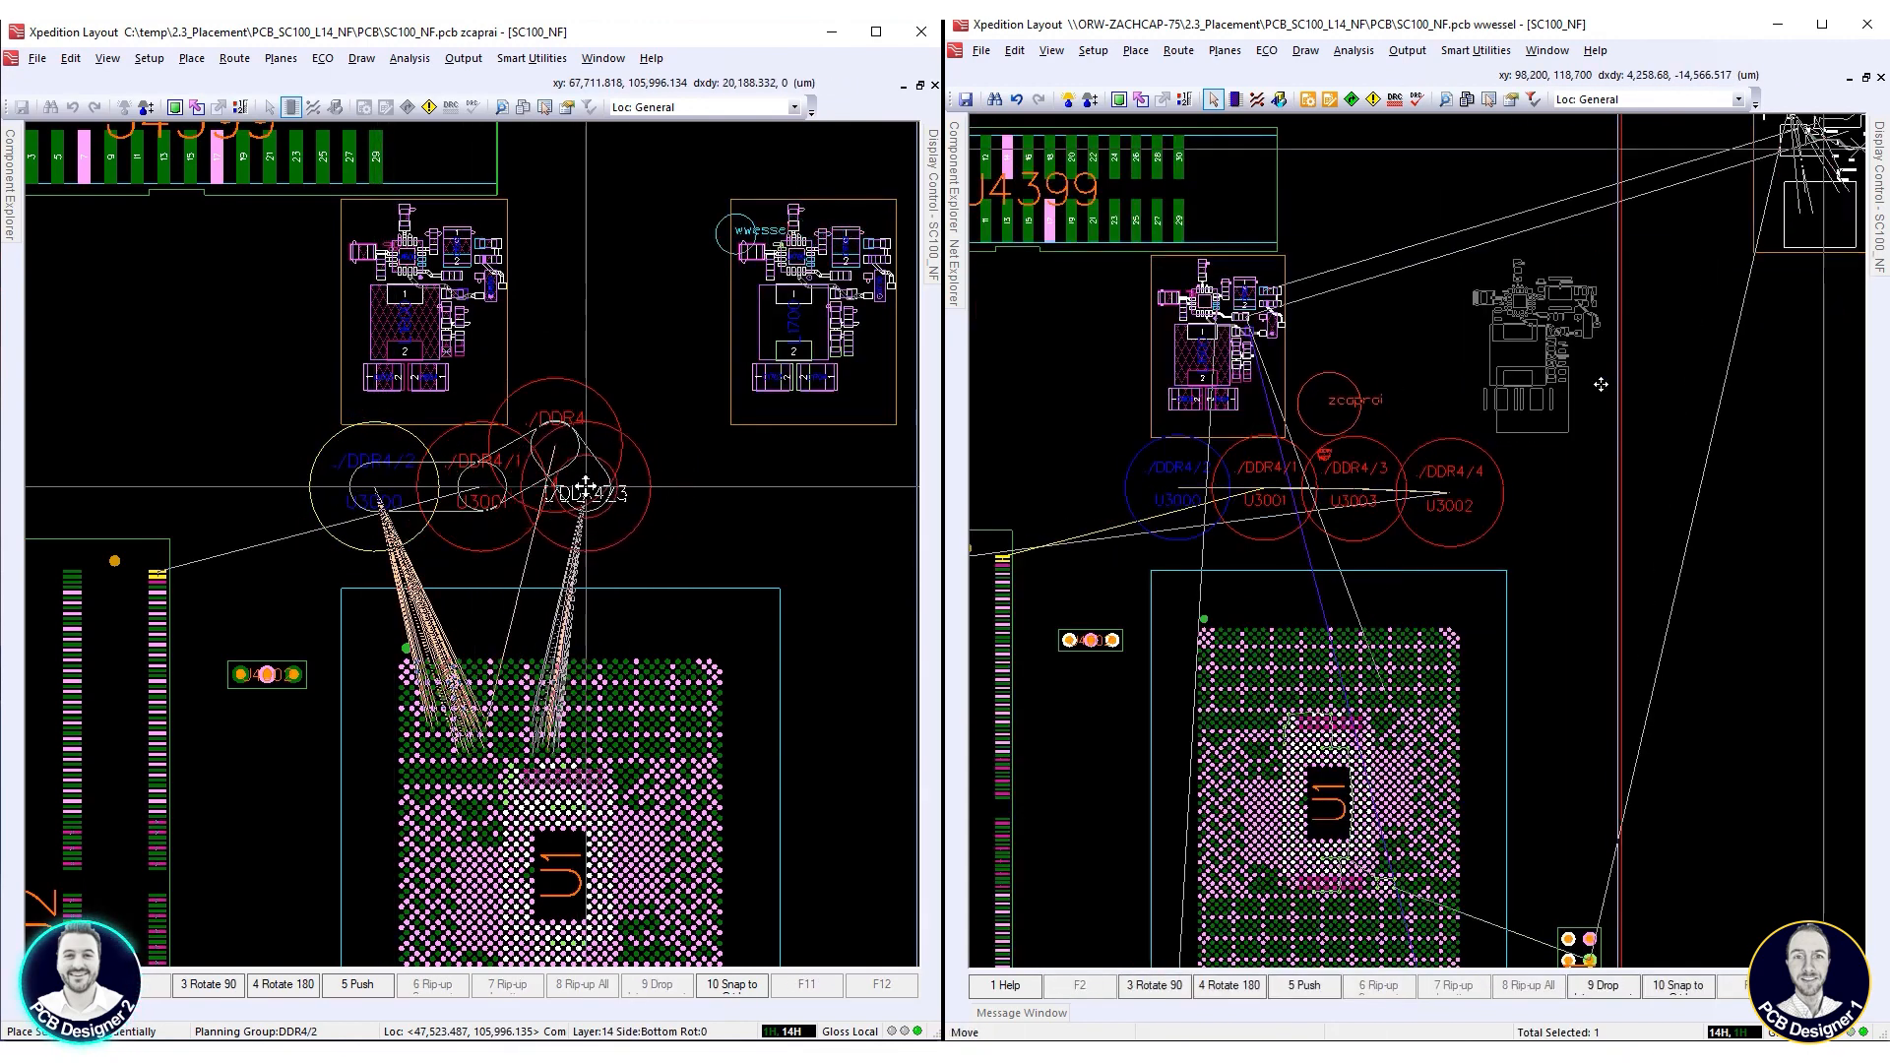
scroll(1580, 396, "down", 2)
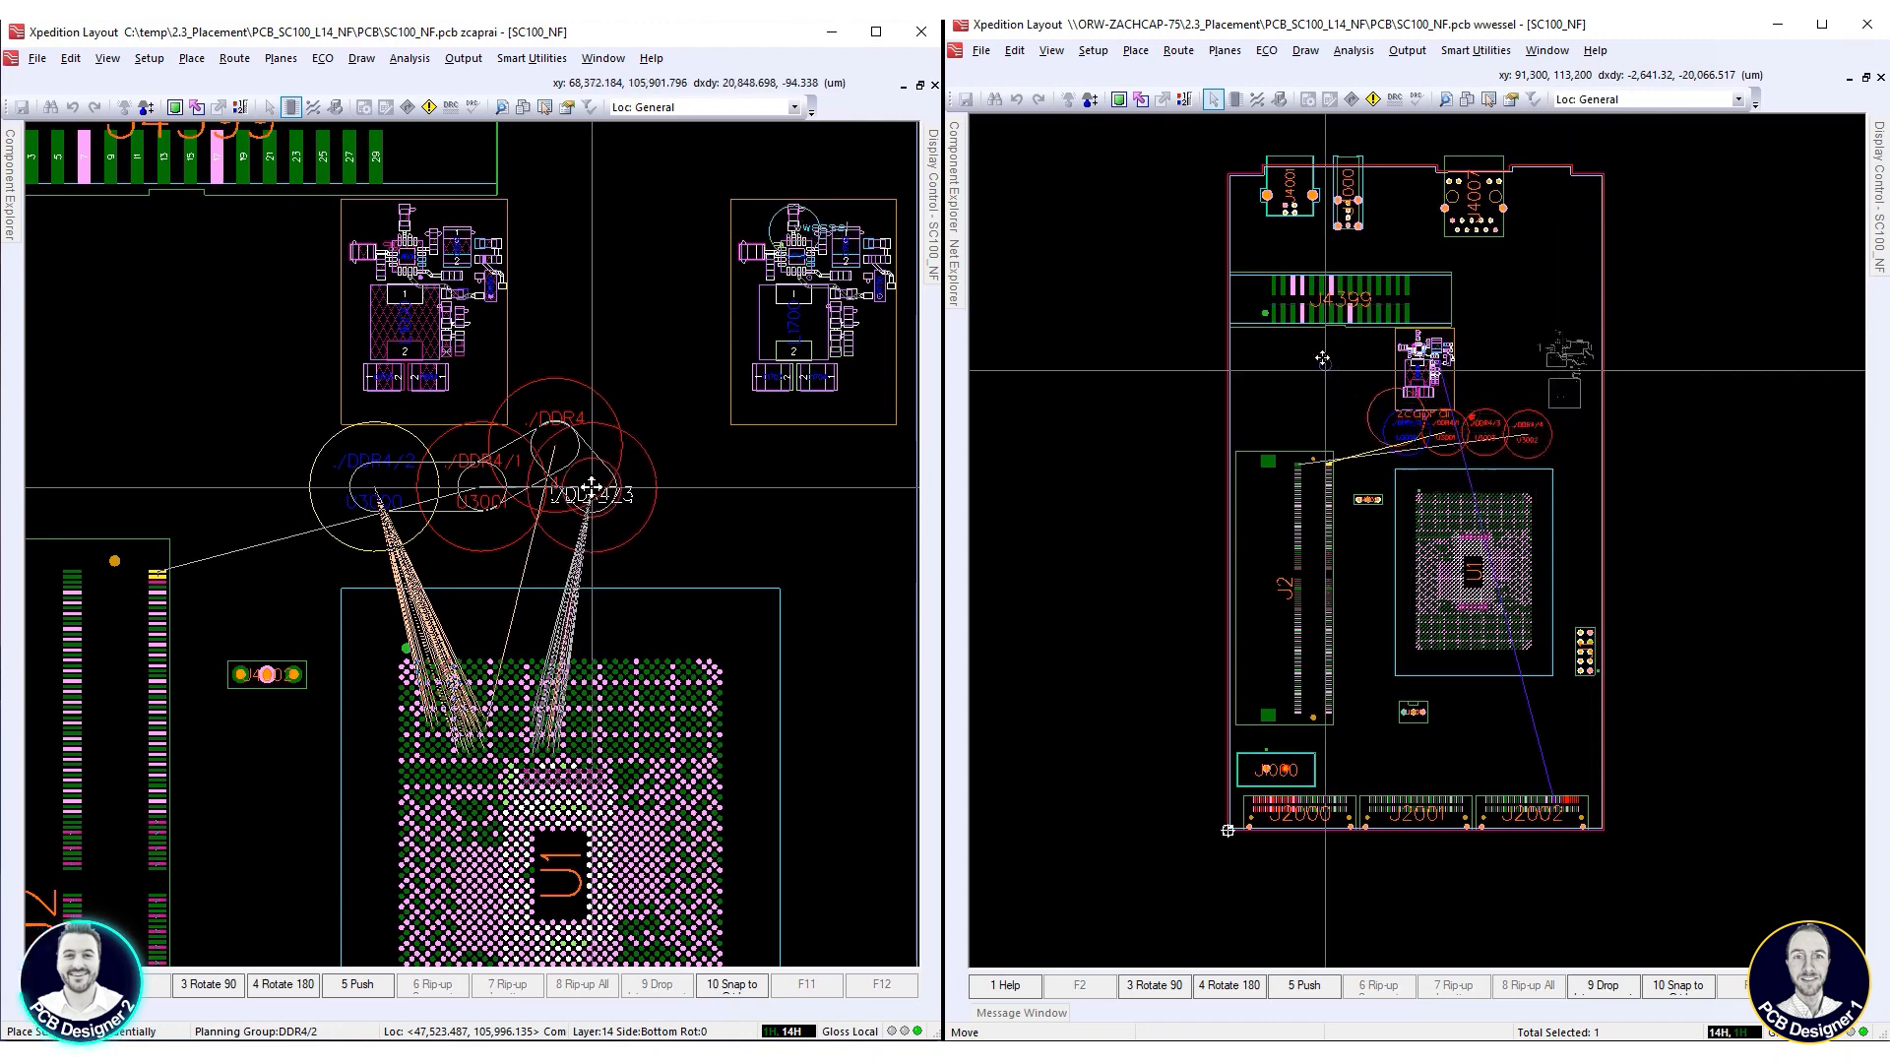
left_click(592, 490)
scroll(1572, 404, "up", 3)
left_click(709, 492)
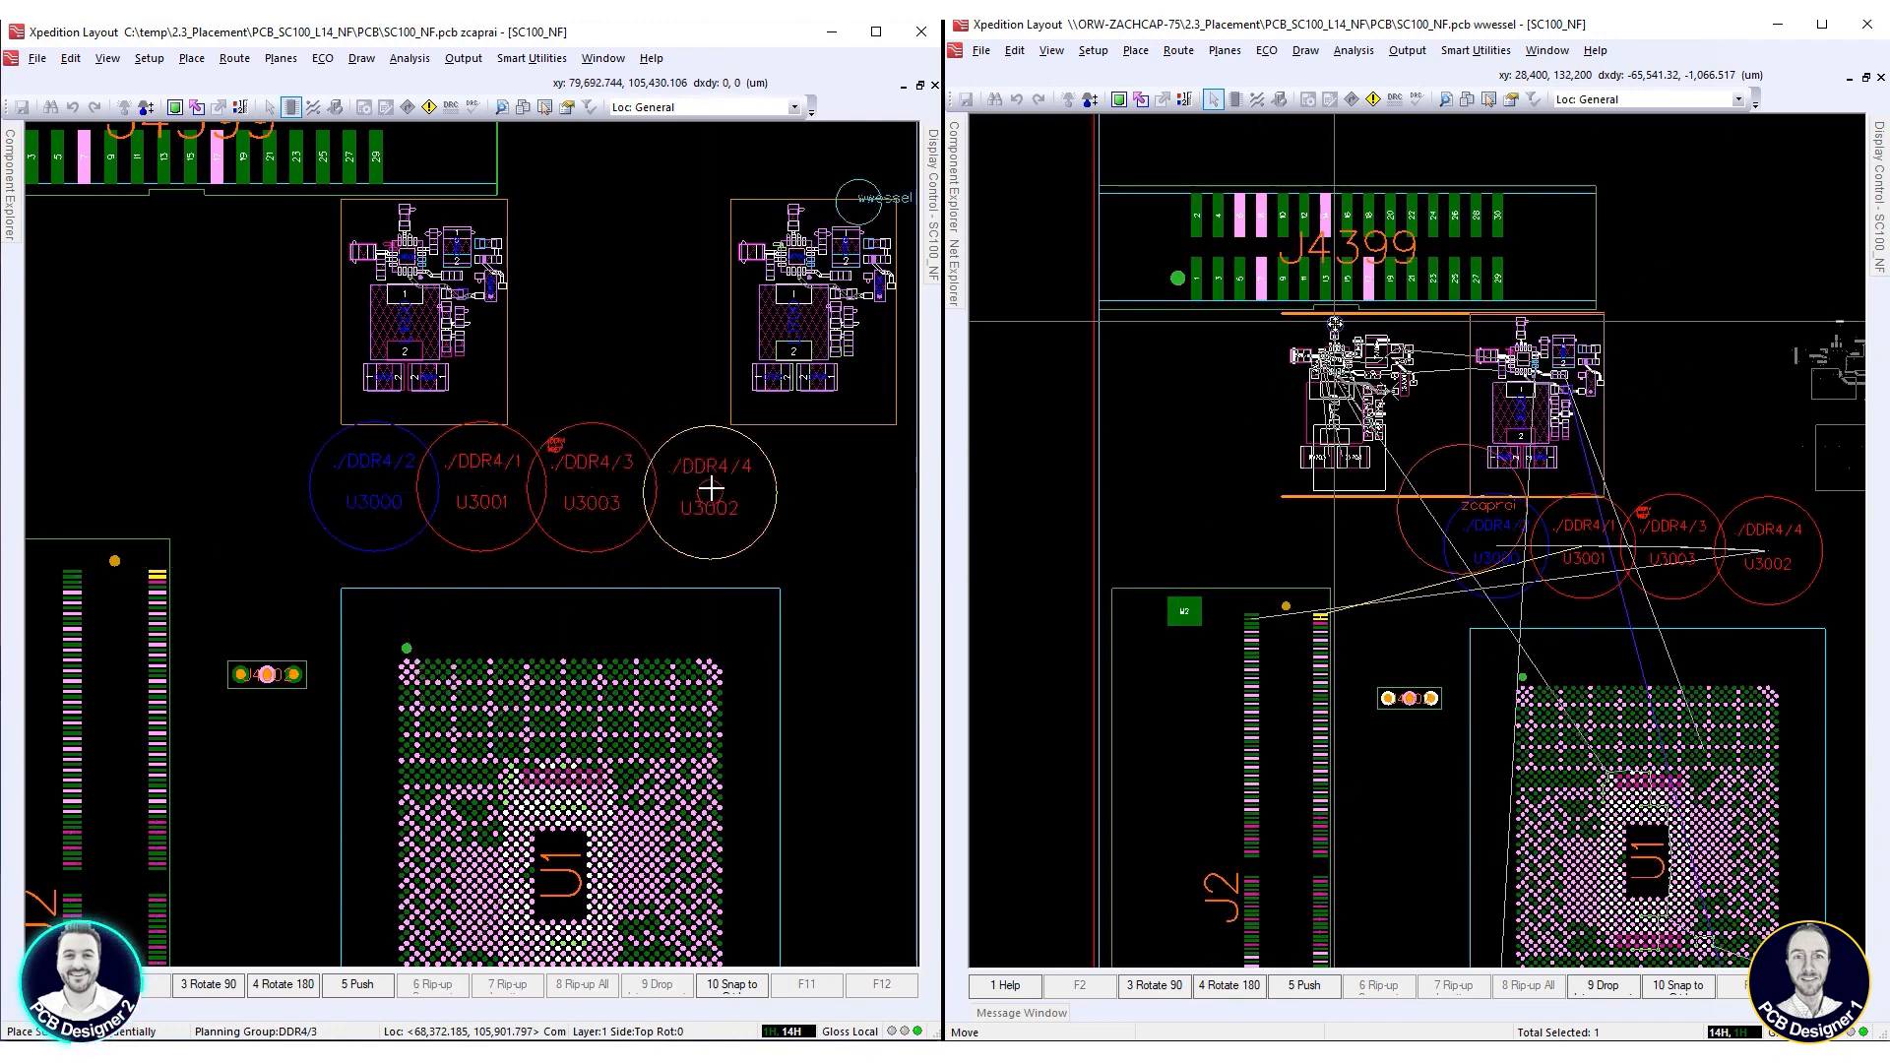
left_click(1334, 323)
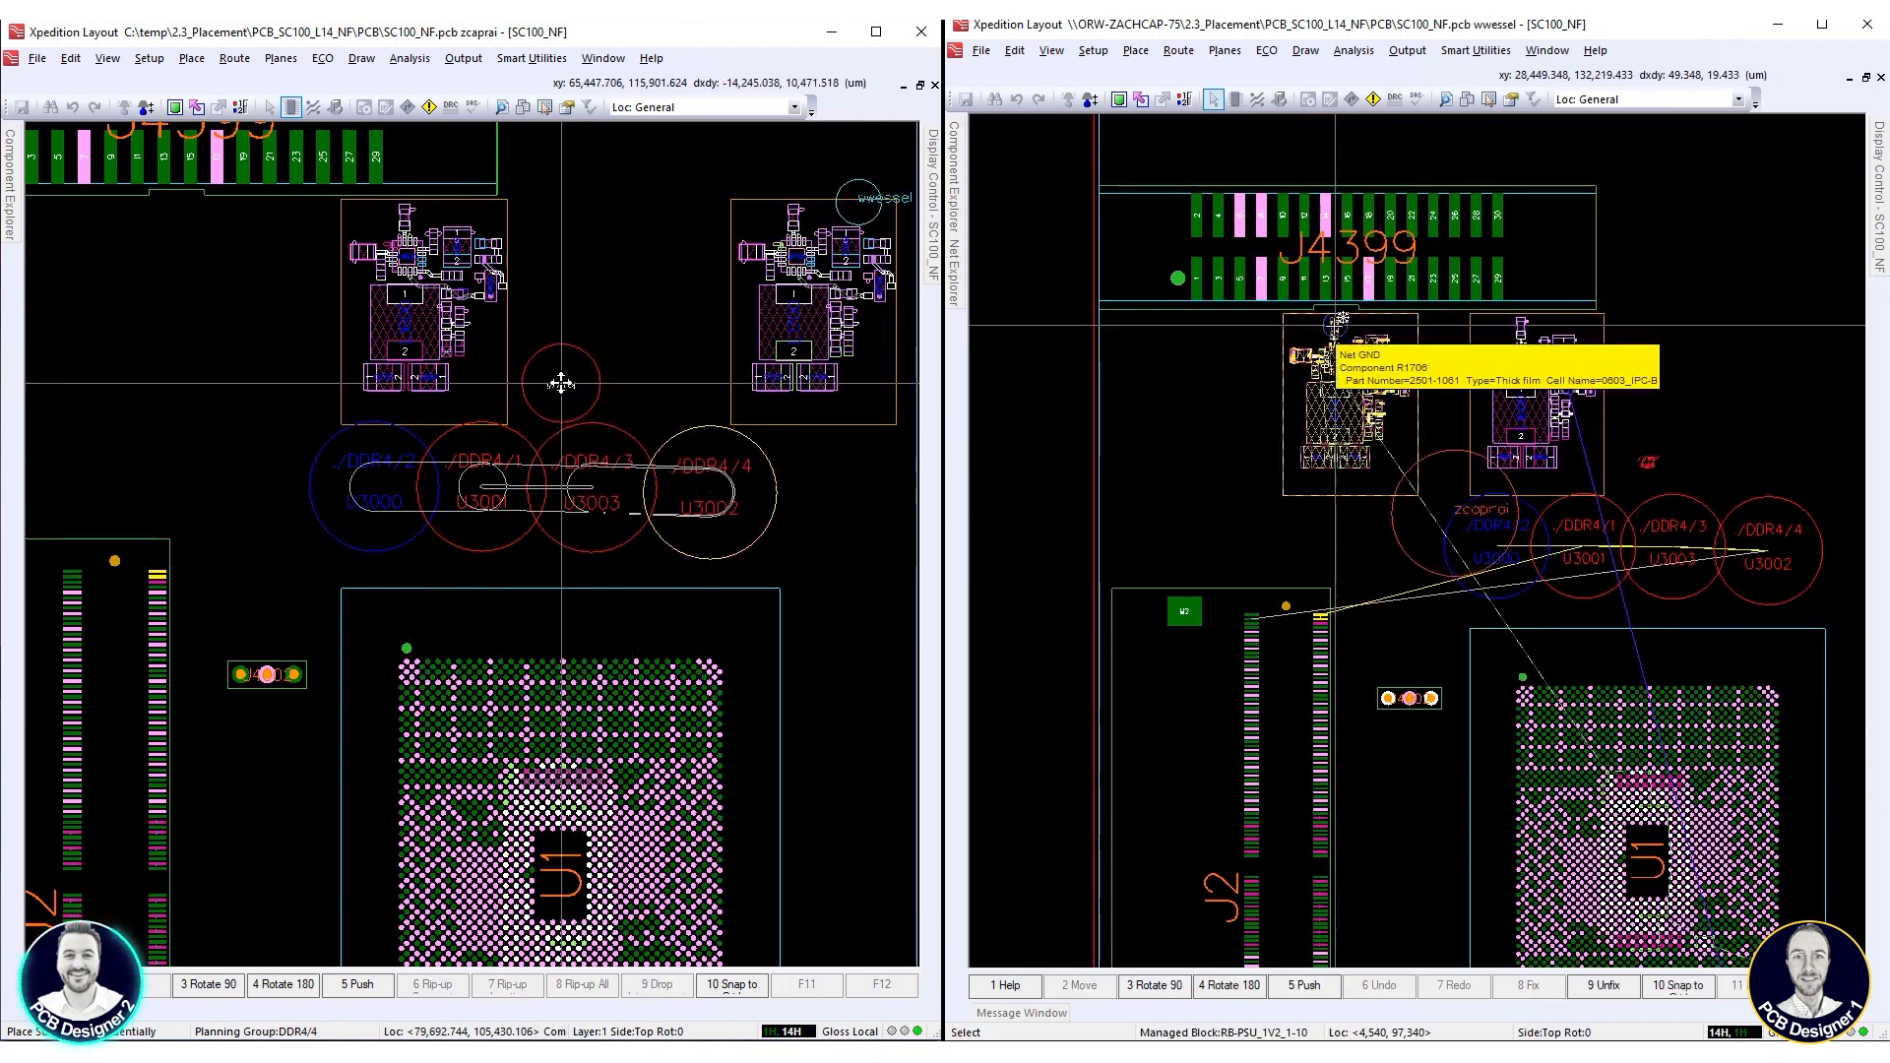
left_click(561, 384)
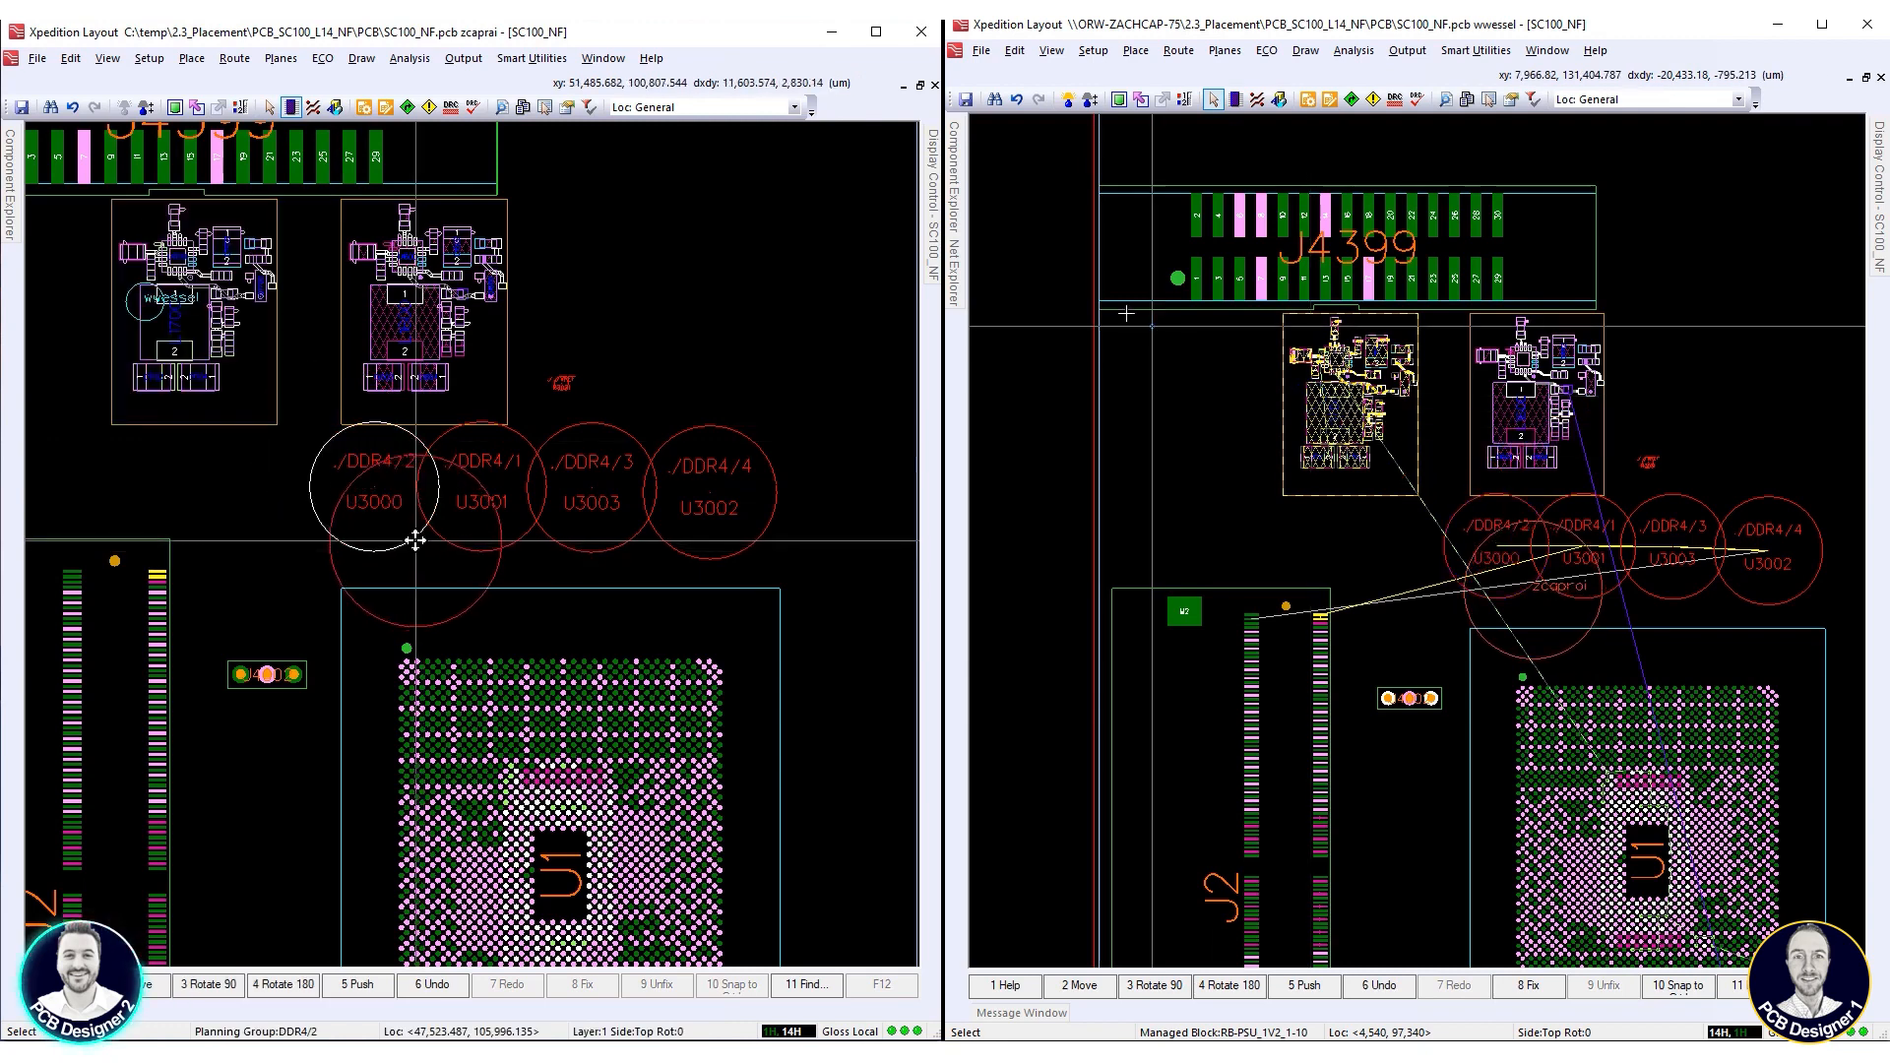
Start placing managed block RB-PSU_1V2_1-11 in one session and sequential part placement for planning group DDR4/2 in the other
mouse_move(962, 200)
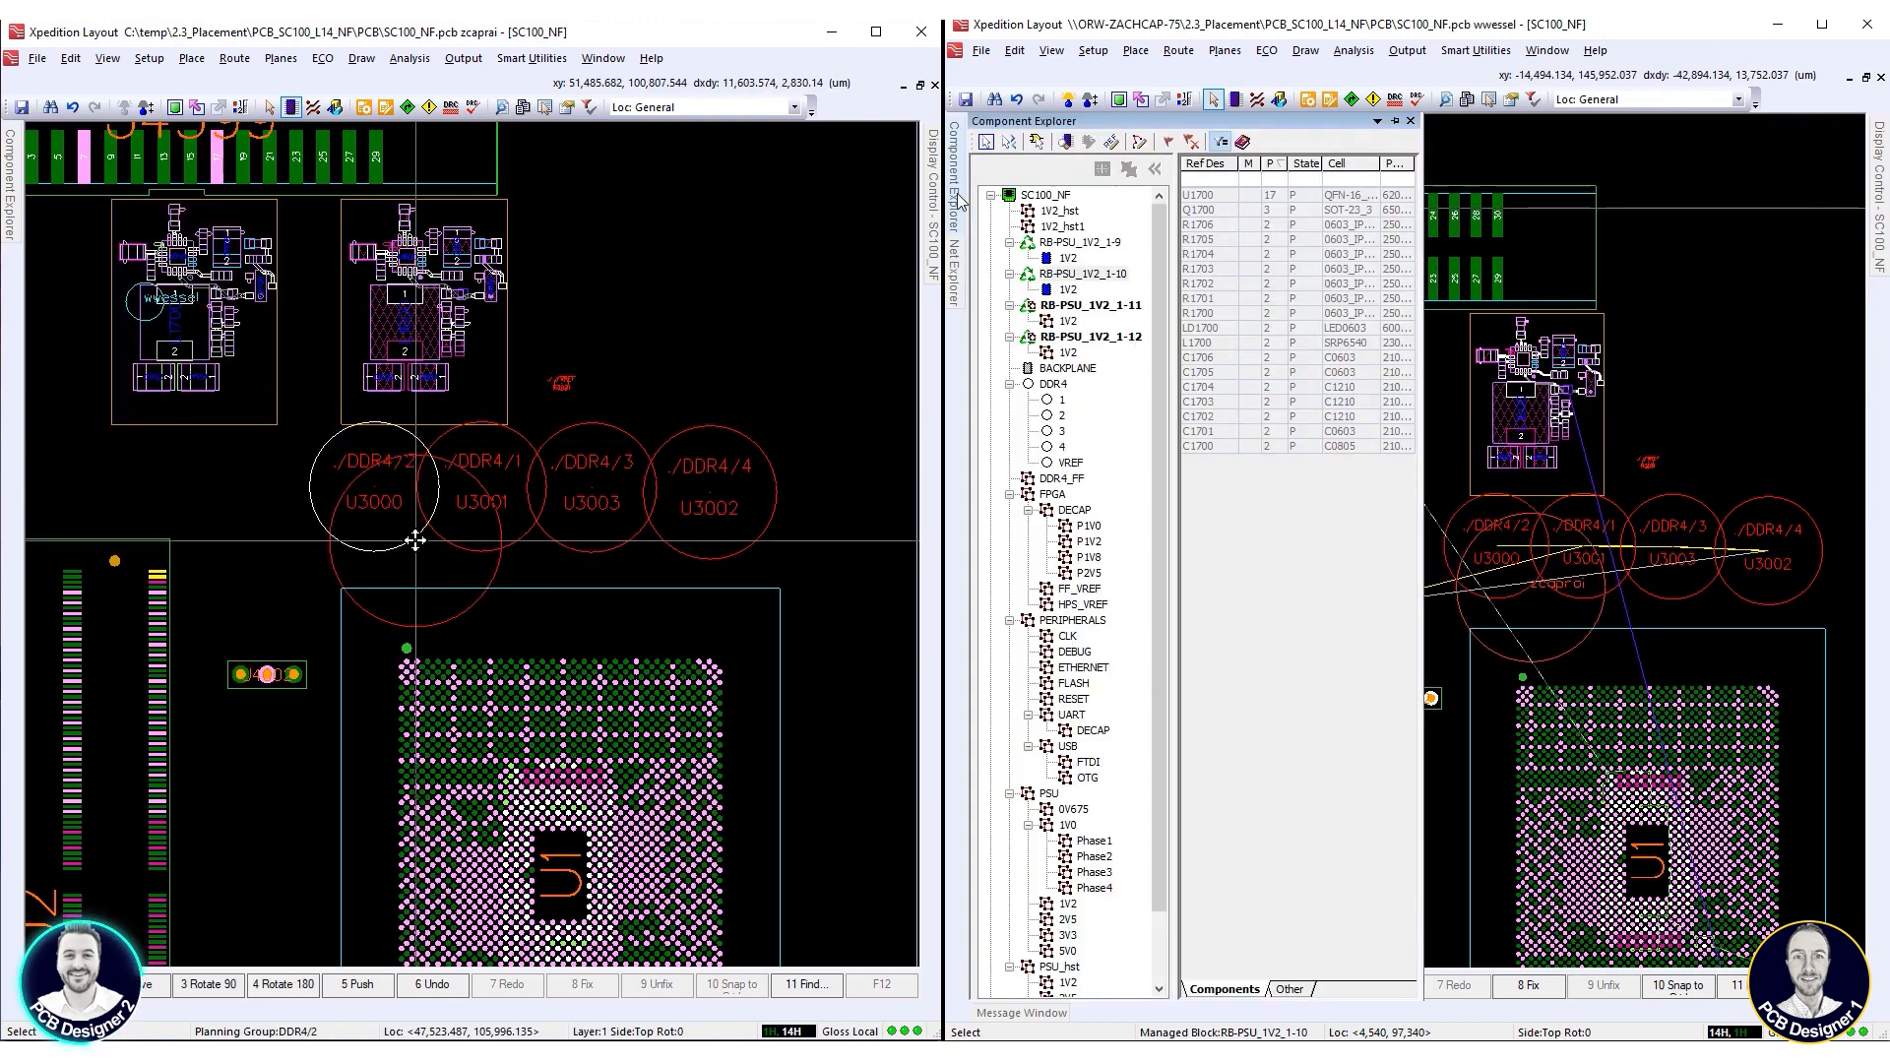
left_click(1090, 306)
right_click(1092, 311)
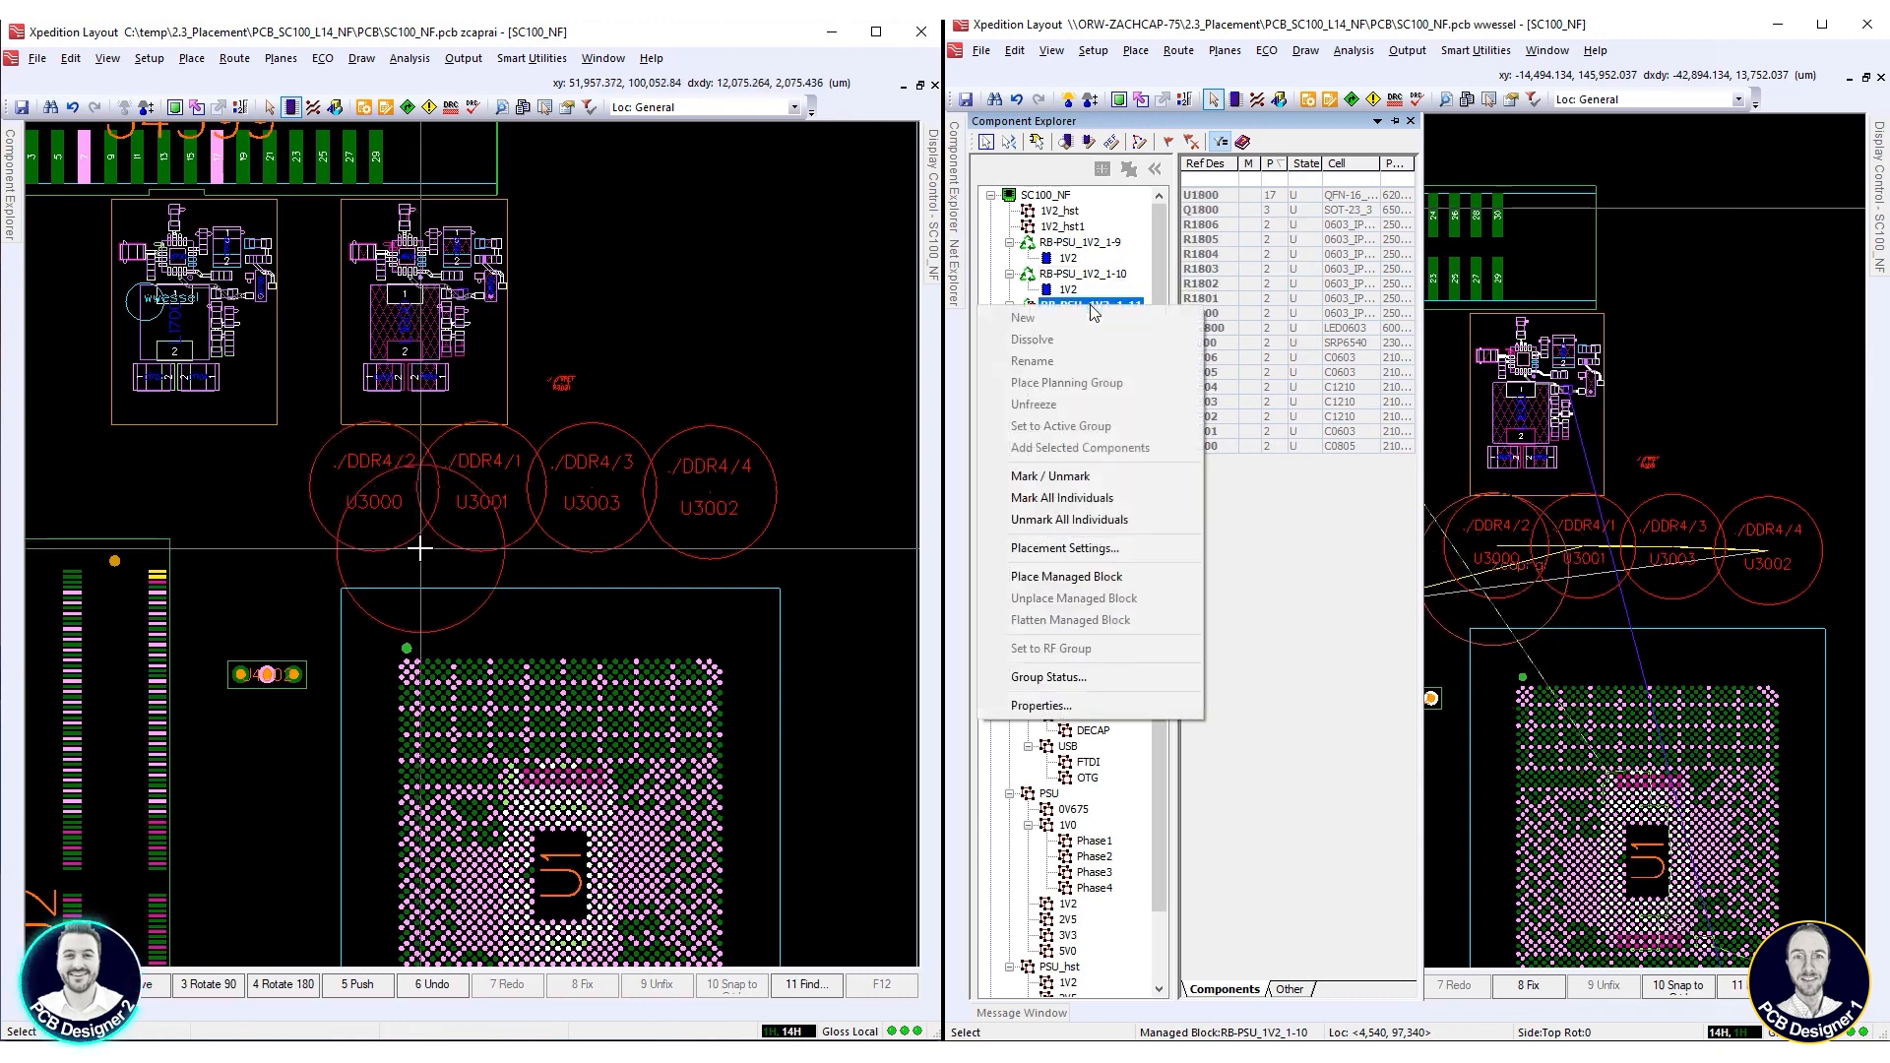
left_click(1066, 577)
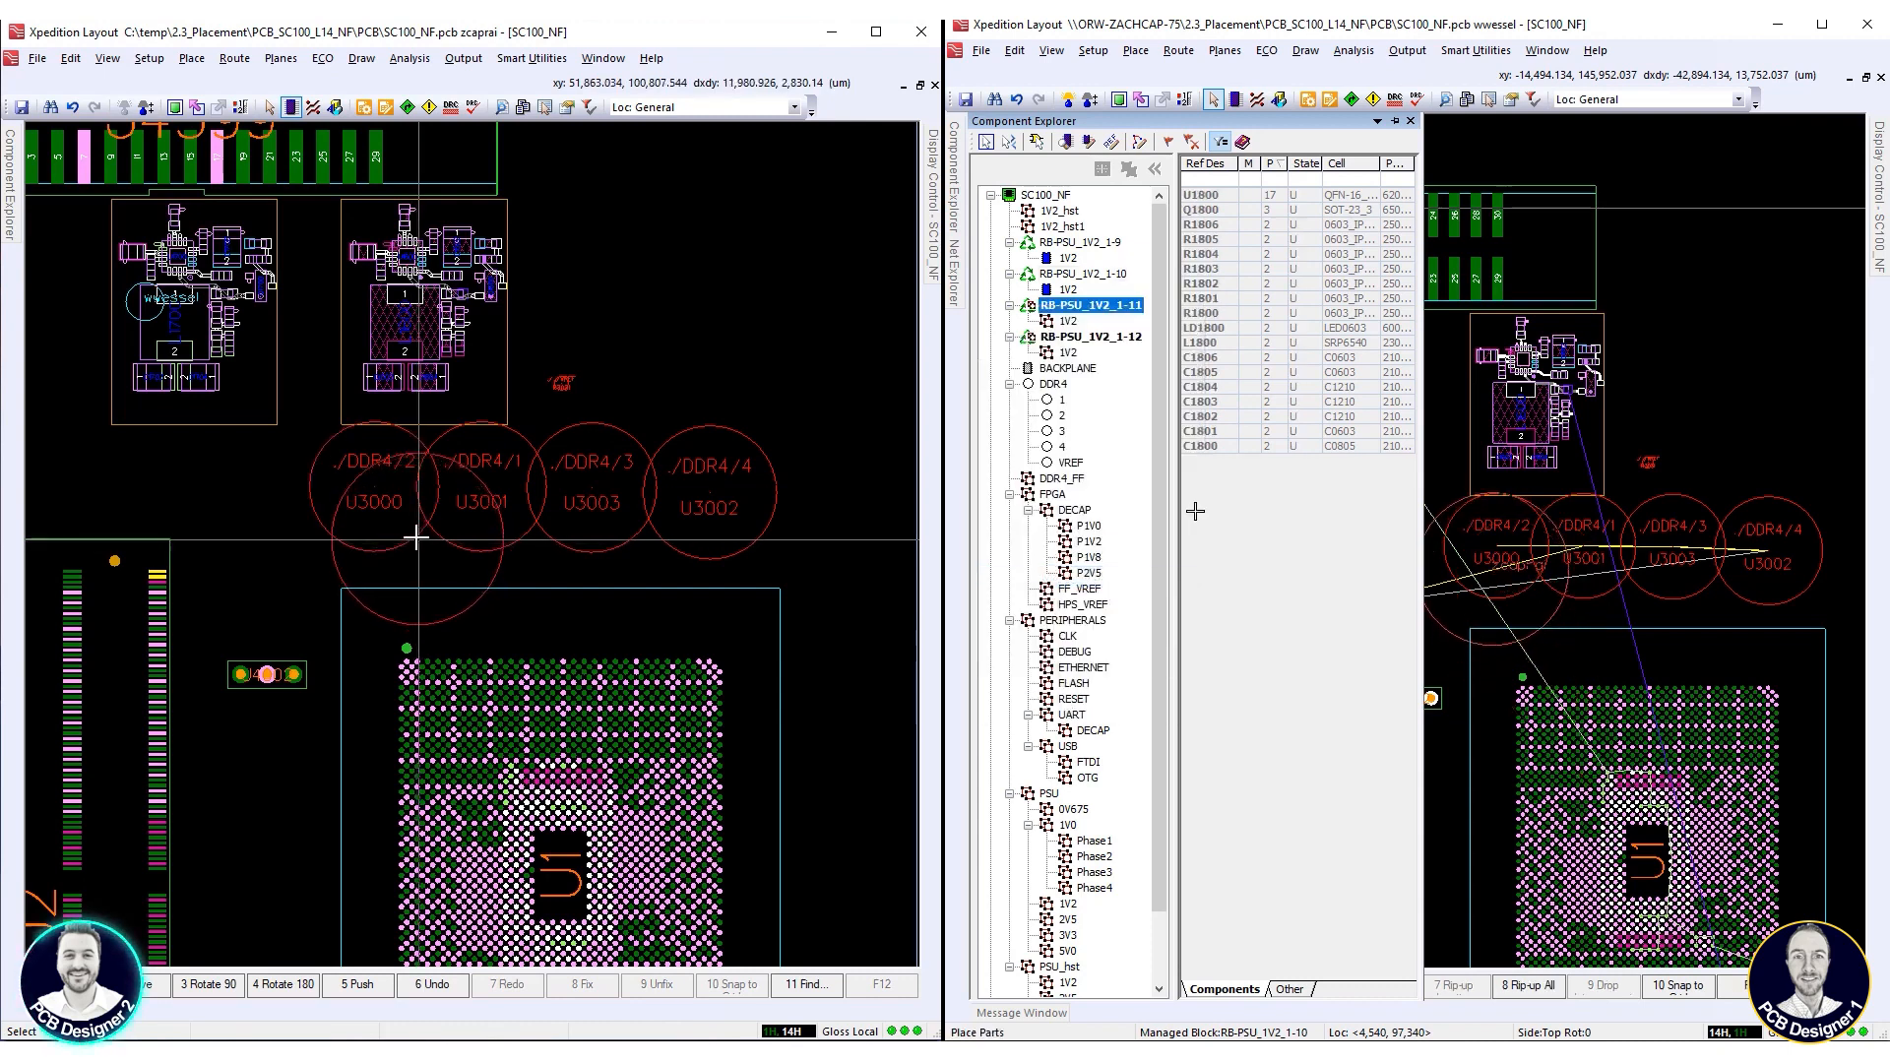
right_click(420, 548)
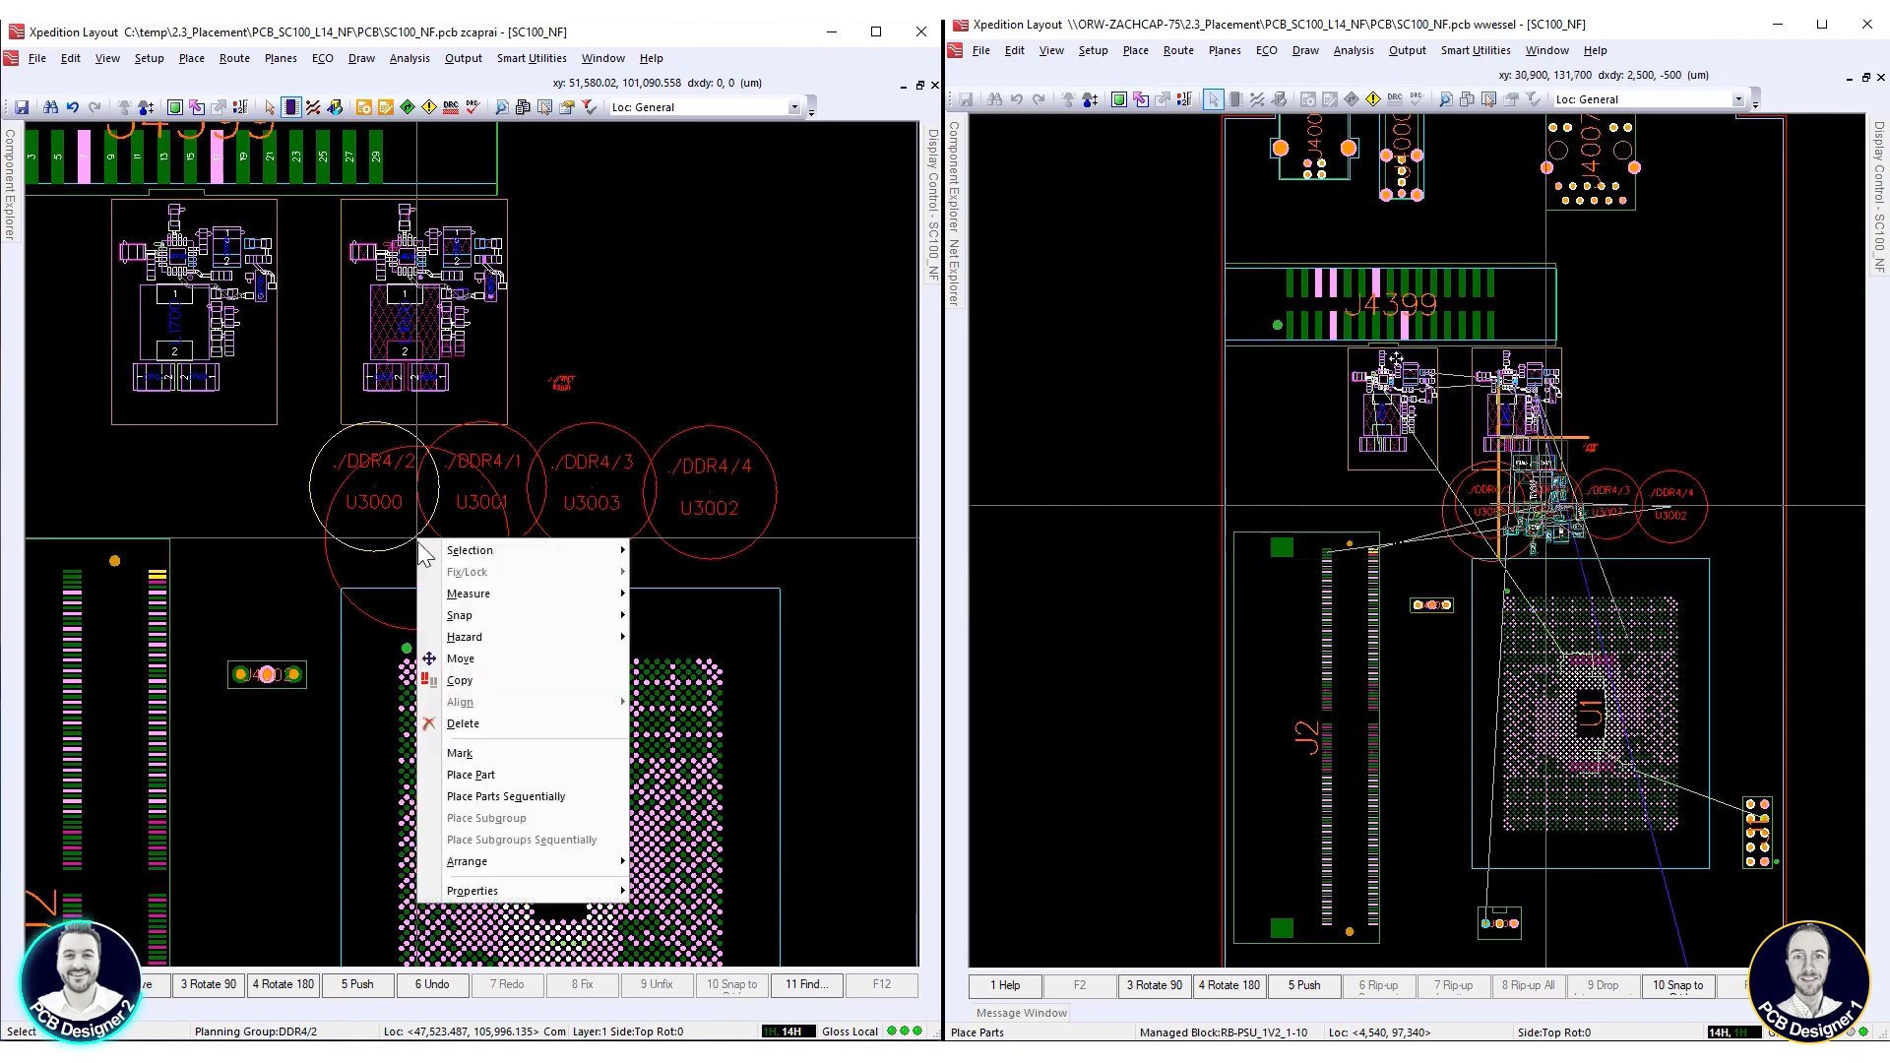
left_click(482, 796)
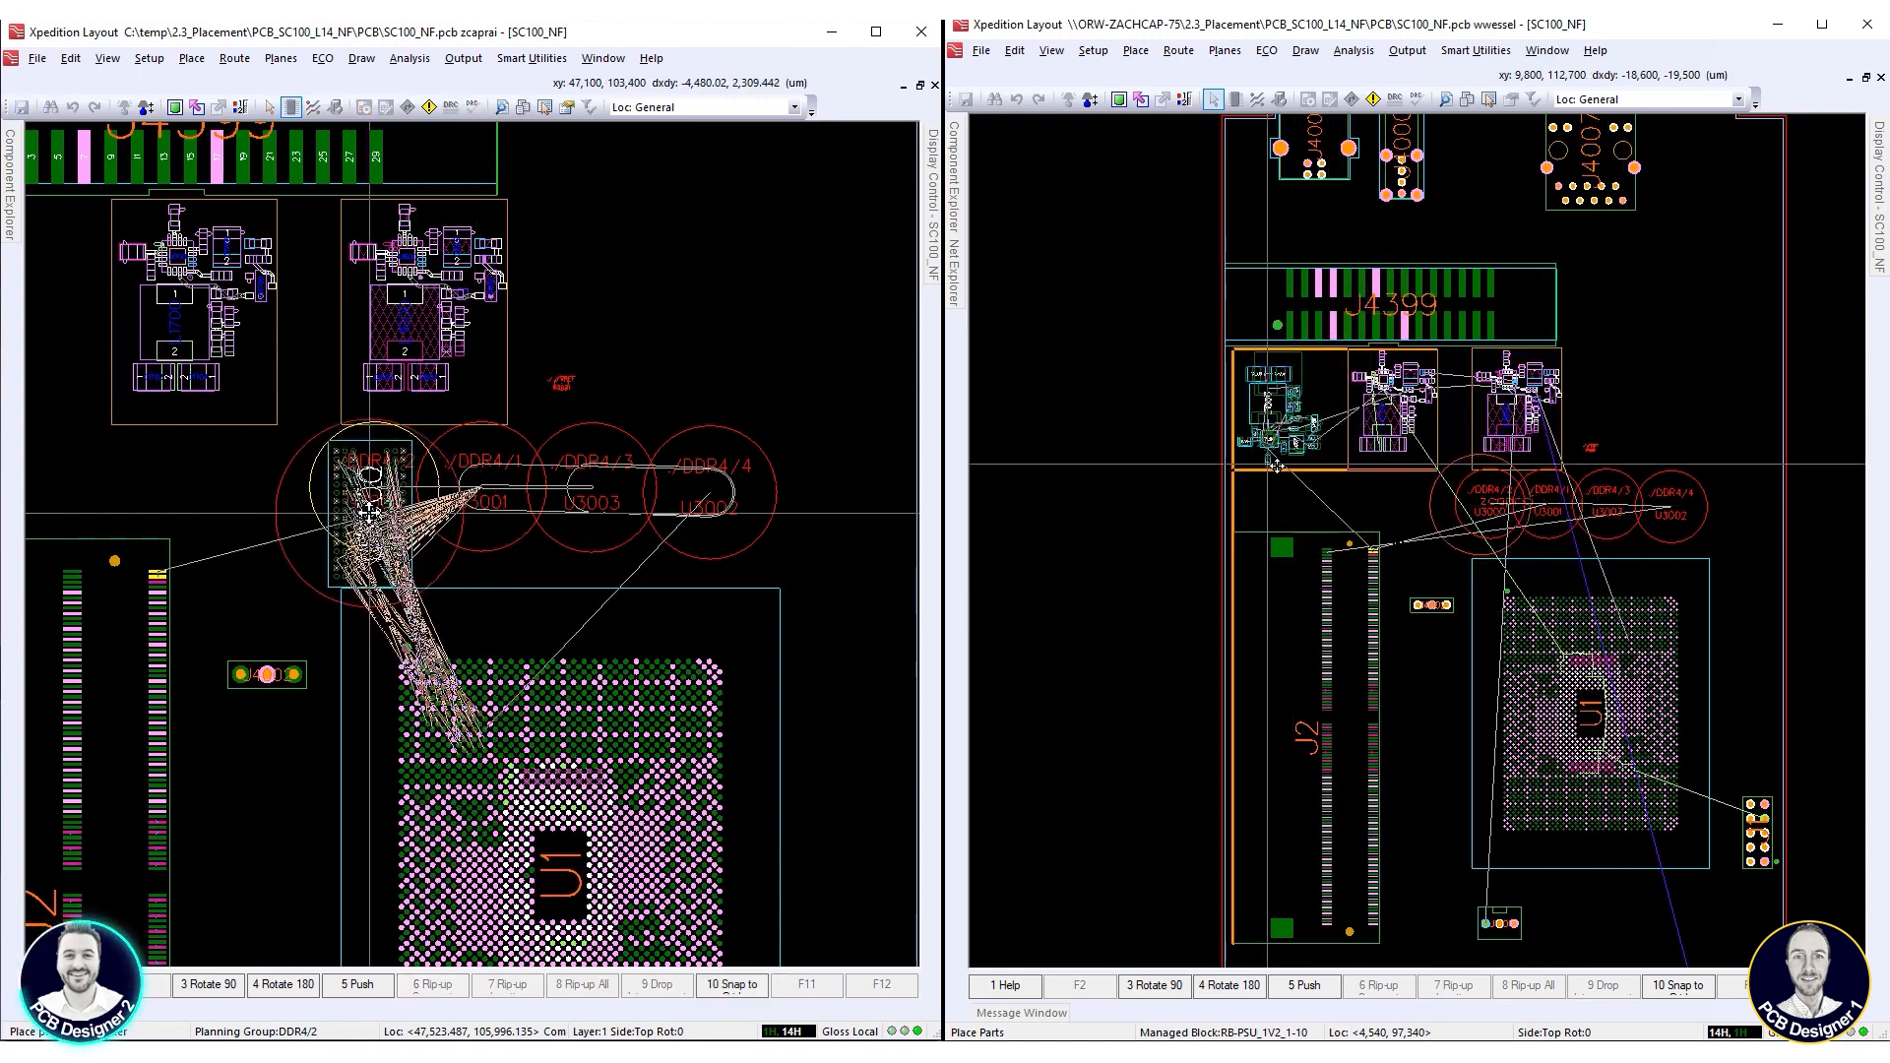
Place block RB-PSU_1V2_1-11 below J4399 at about 8,100, 132,500 µm, and place U3000 at 46,300, 105,400 µm
scroll(374, 505, "up", 2)
scroll(1289, 375, "up", 4)
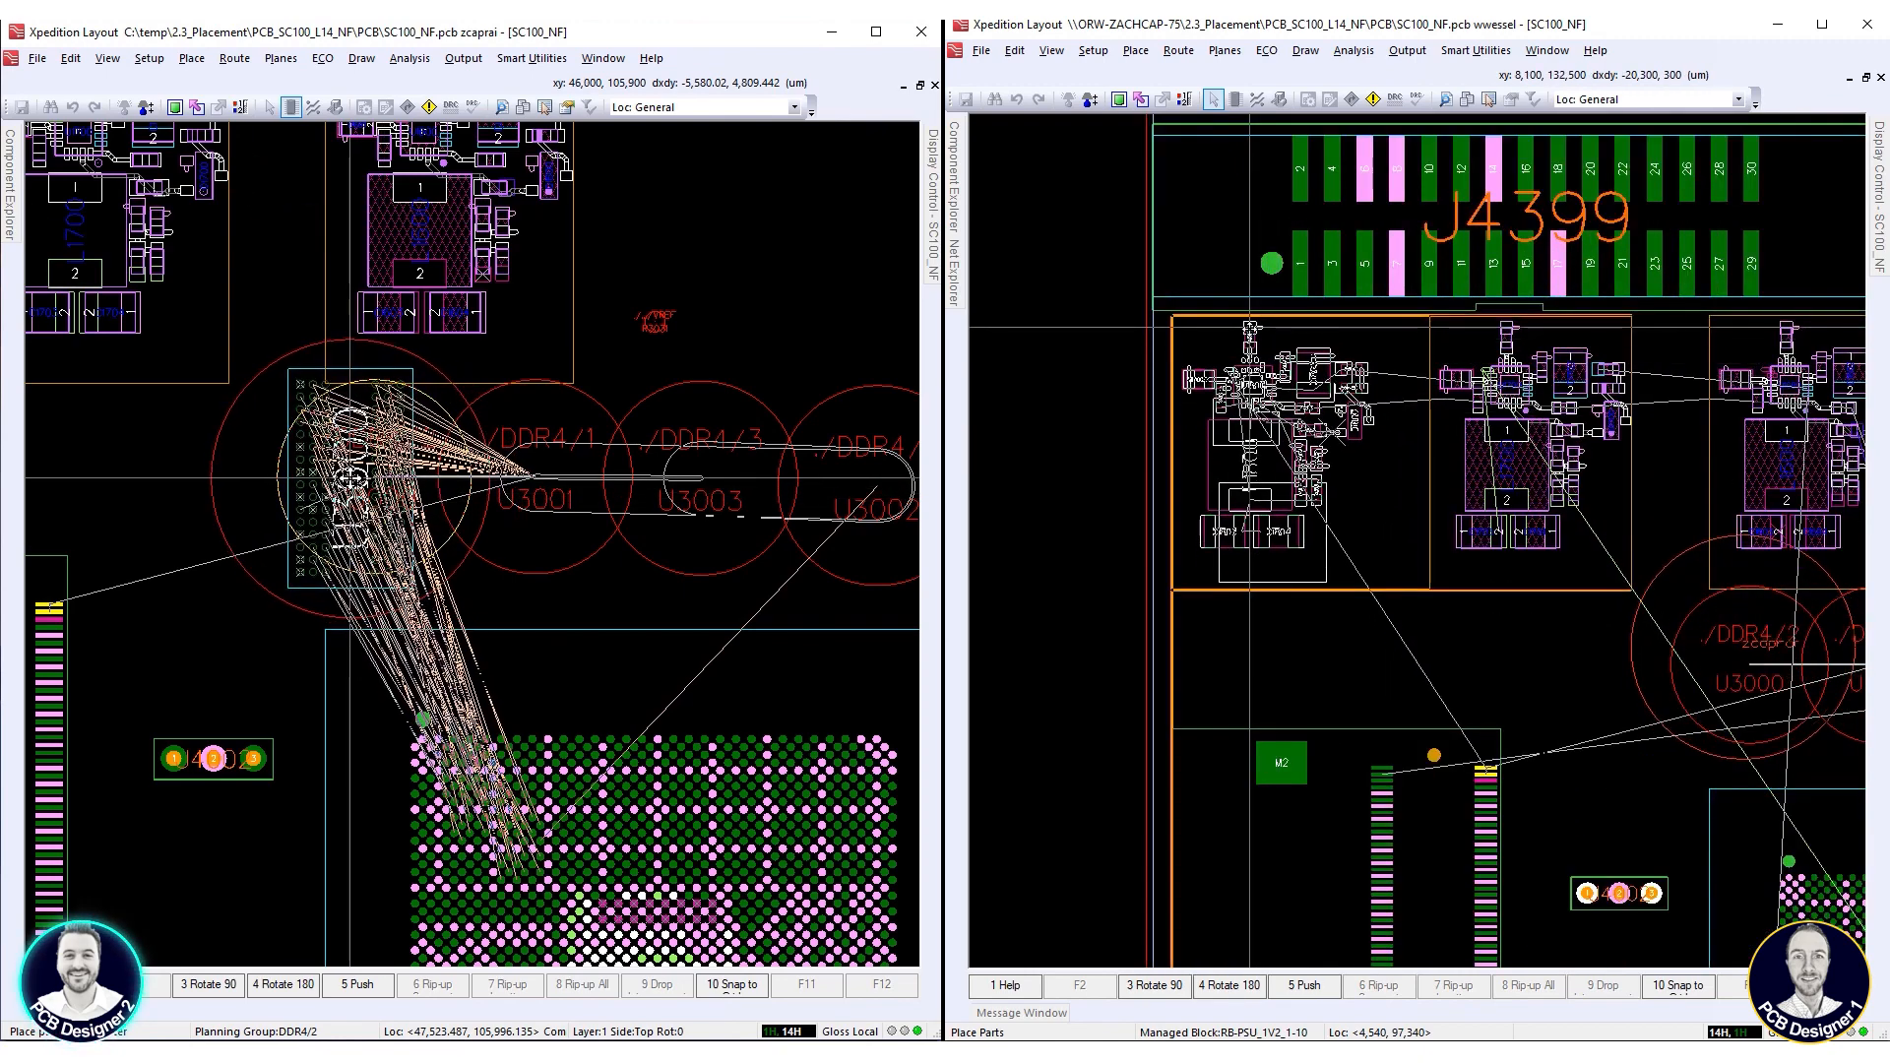
left_click(1249, 325)
scroll(1260, 328, "up", 3)
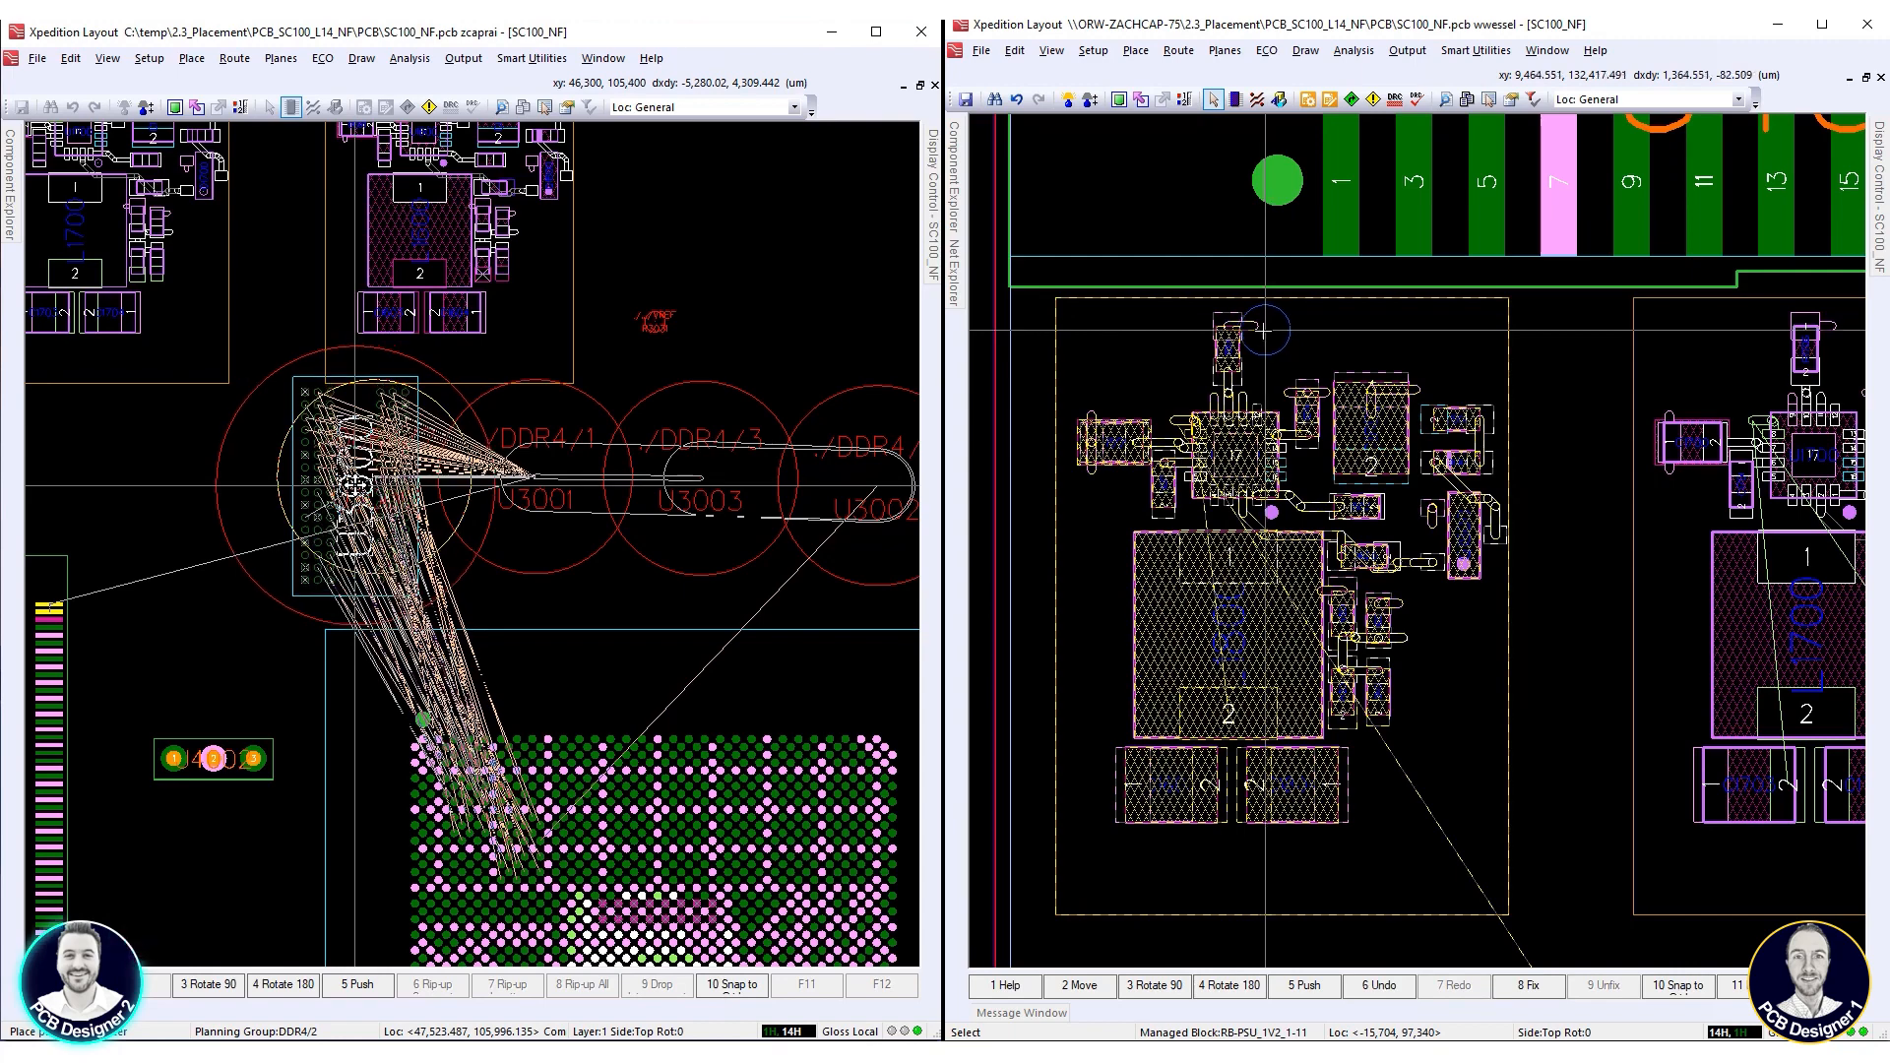
left_click(355, 485)
scroll(1265, 331, "down", 3)
scroll(511, 552, "up", 3)
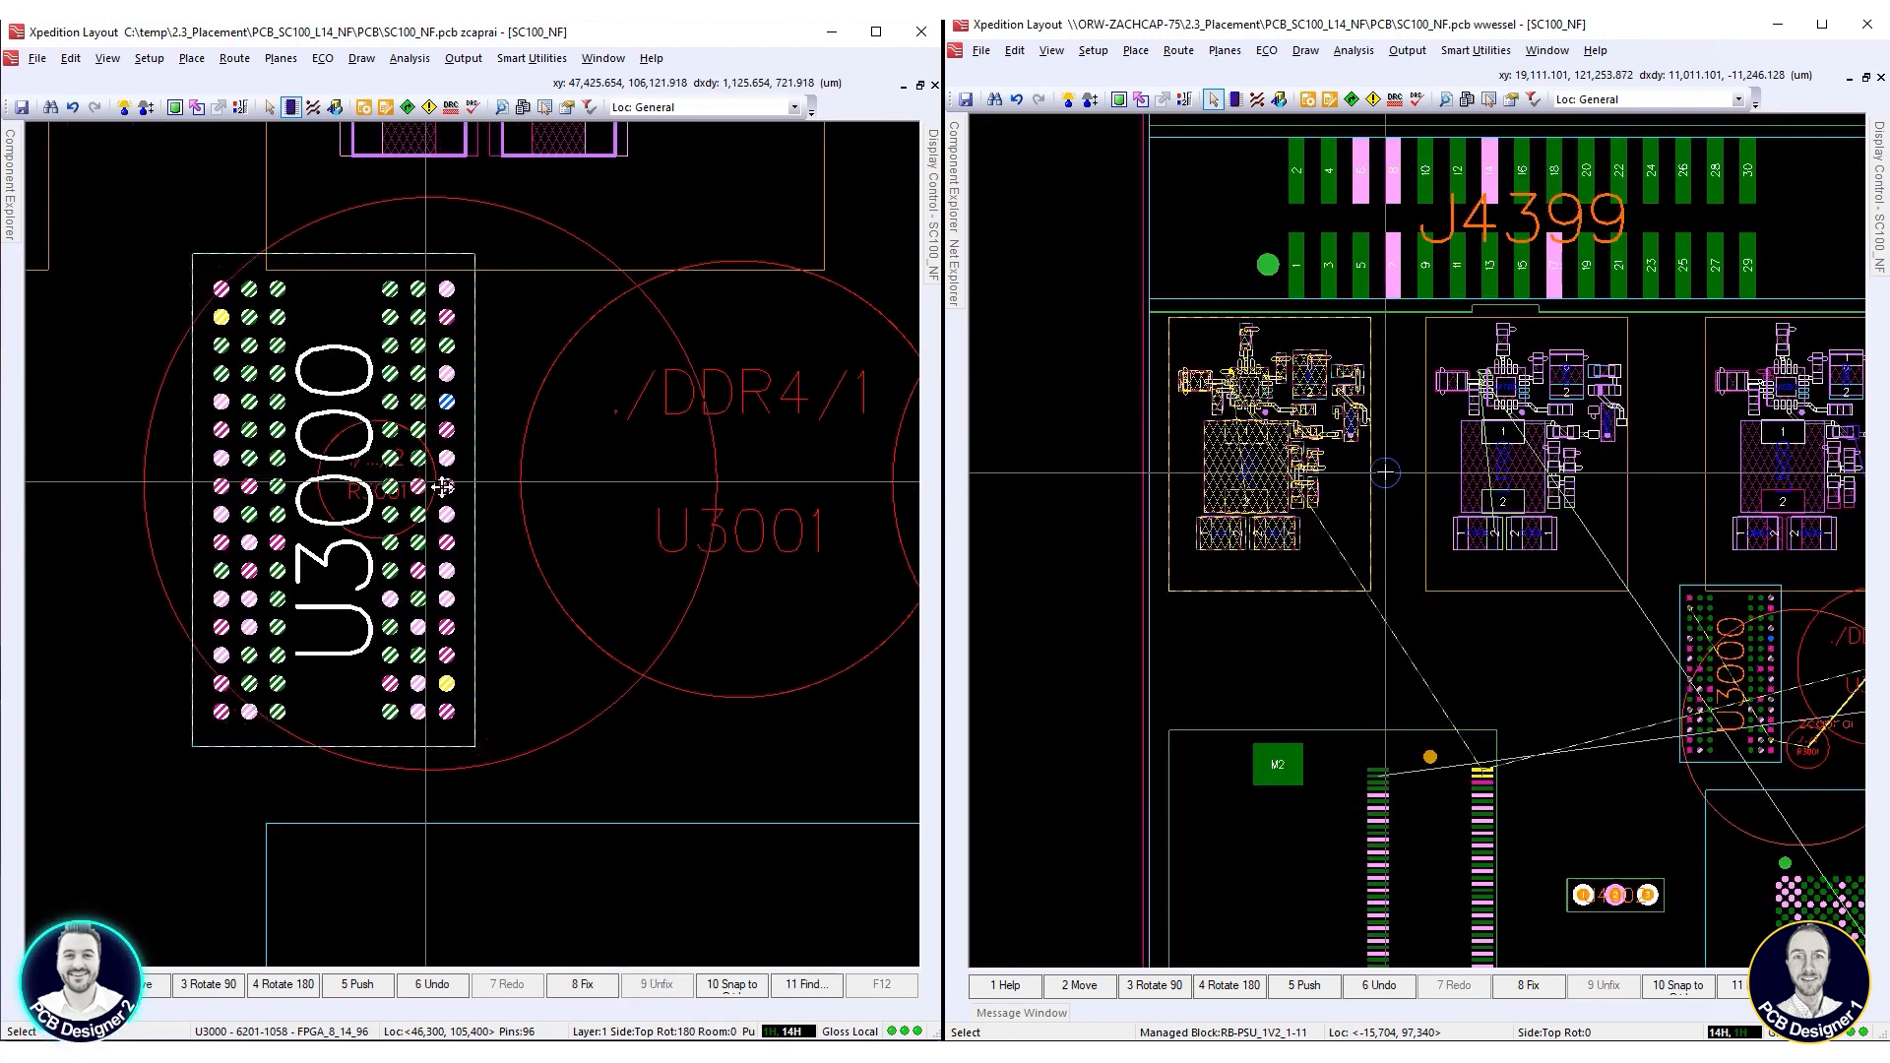
Move the remaining DDR4/2 planning group clear of U3000, to just beyond its lower right corner
left_click(511, 552)
left_click_drag(352, 425, 526, 650)
left_click(1400, 425)
right_click(529, 650)
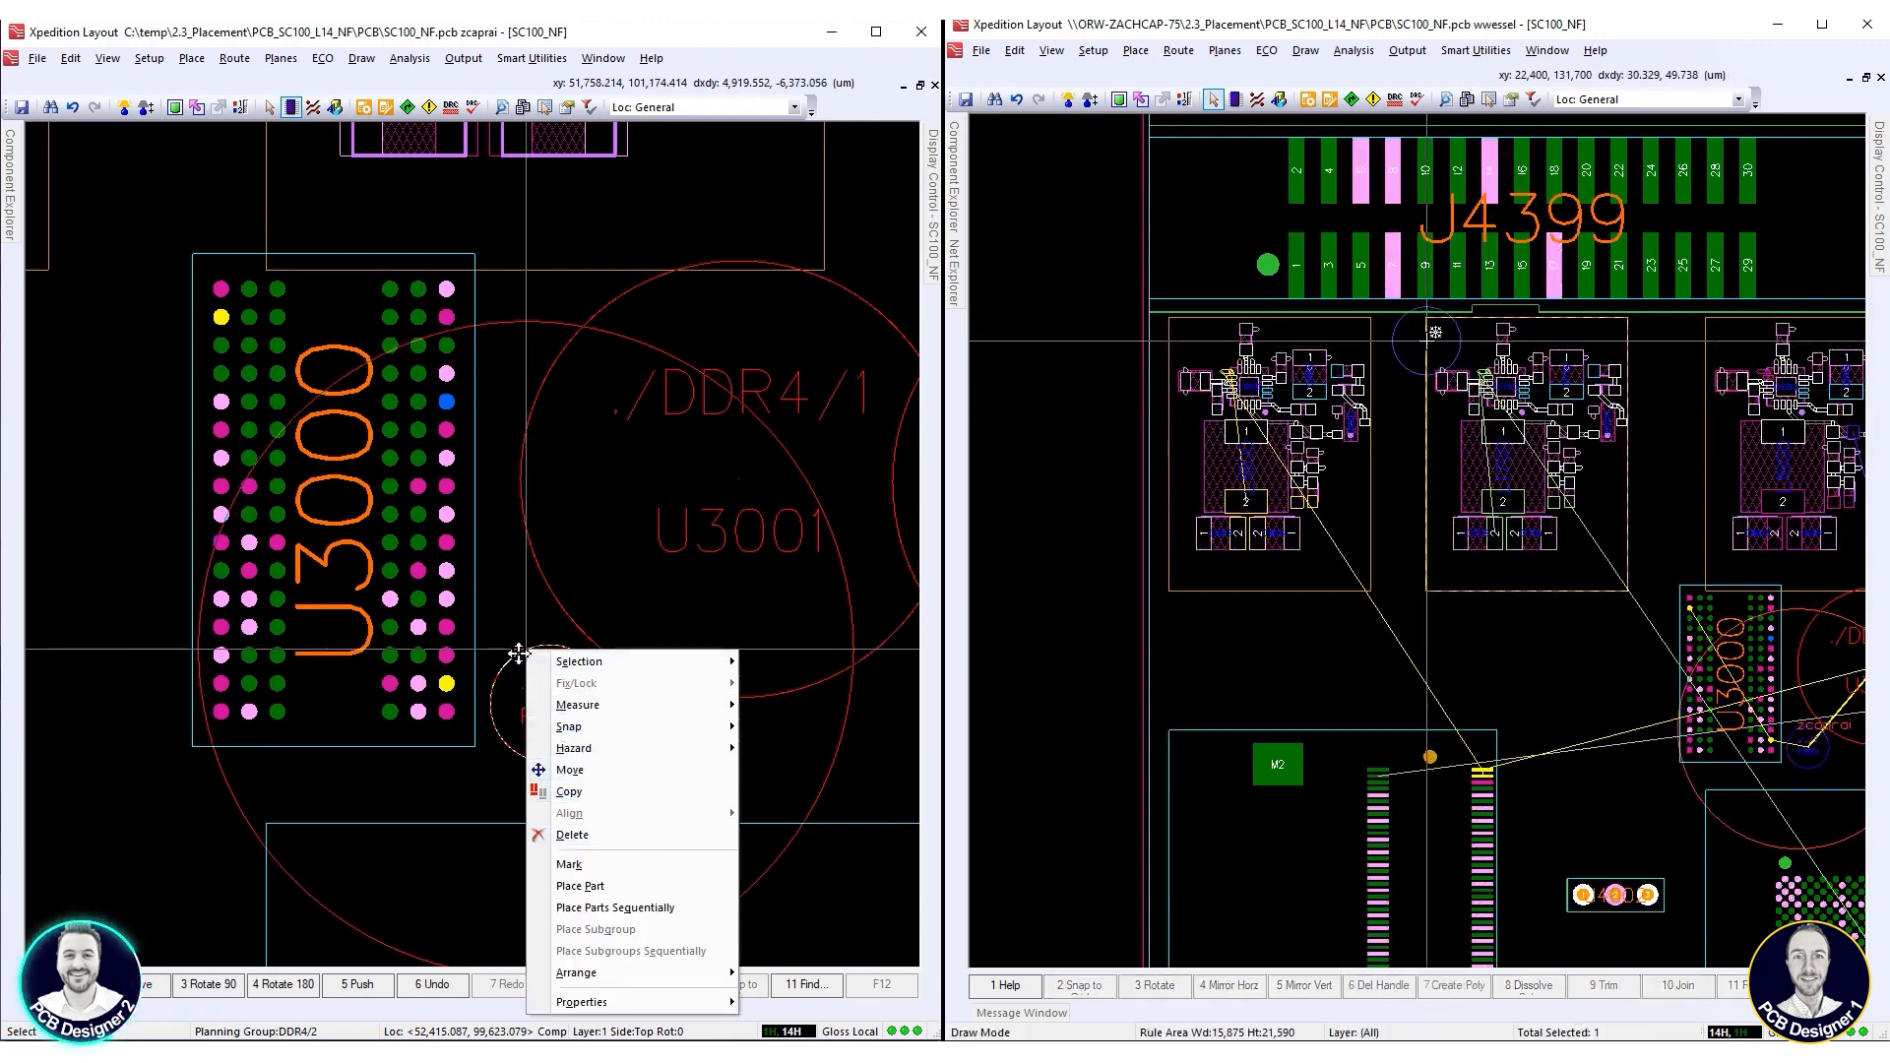
left_click(519, 653)
Move block RB-PSU_1V2_1-10 beside block RB-PSU_1V2_1-11, and arrange the remaining DDR4/2 parts near U3000's lower right corner
right_click(1428, 342)
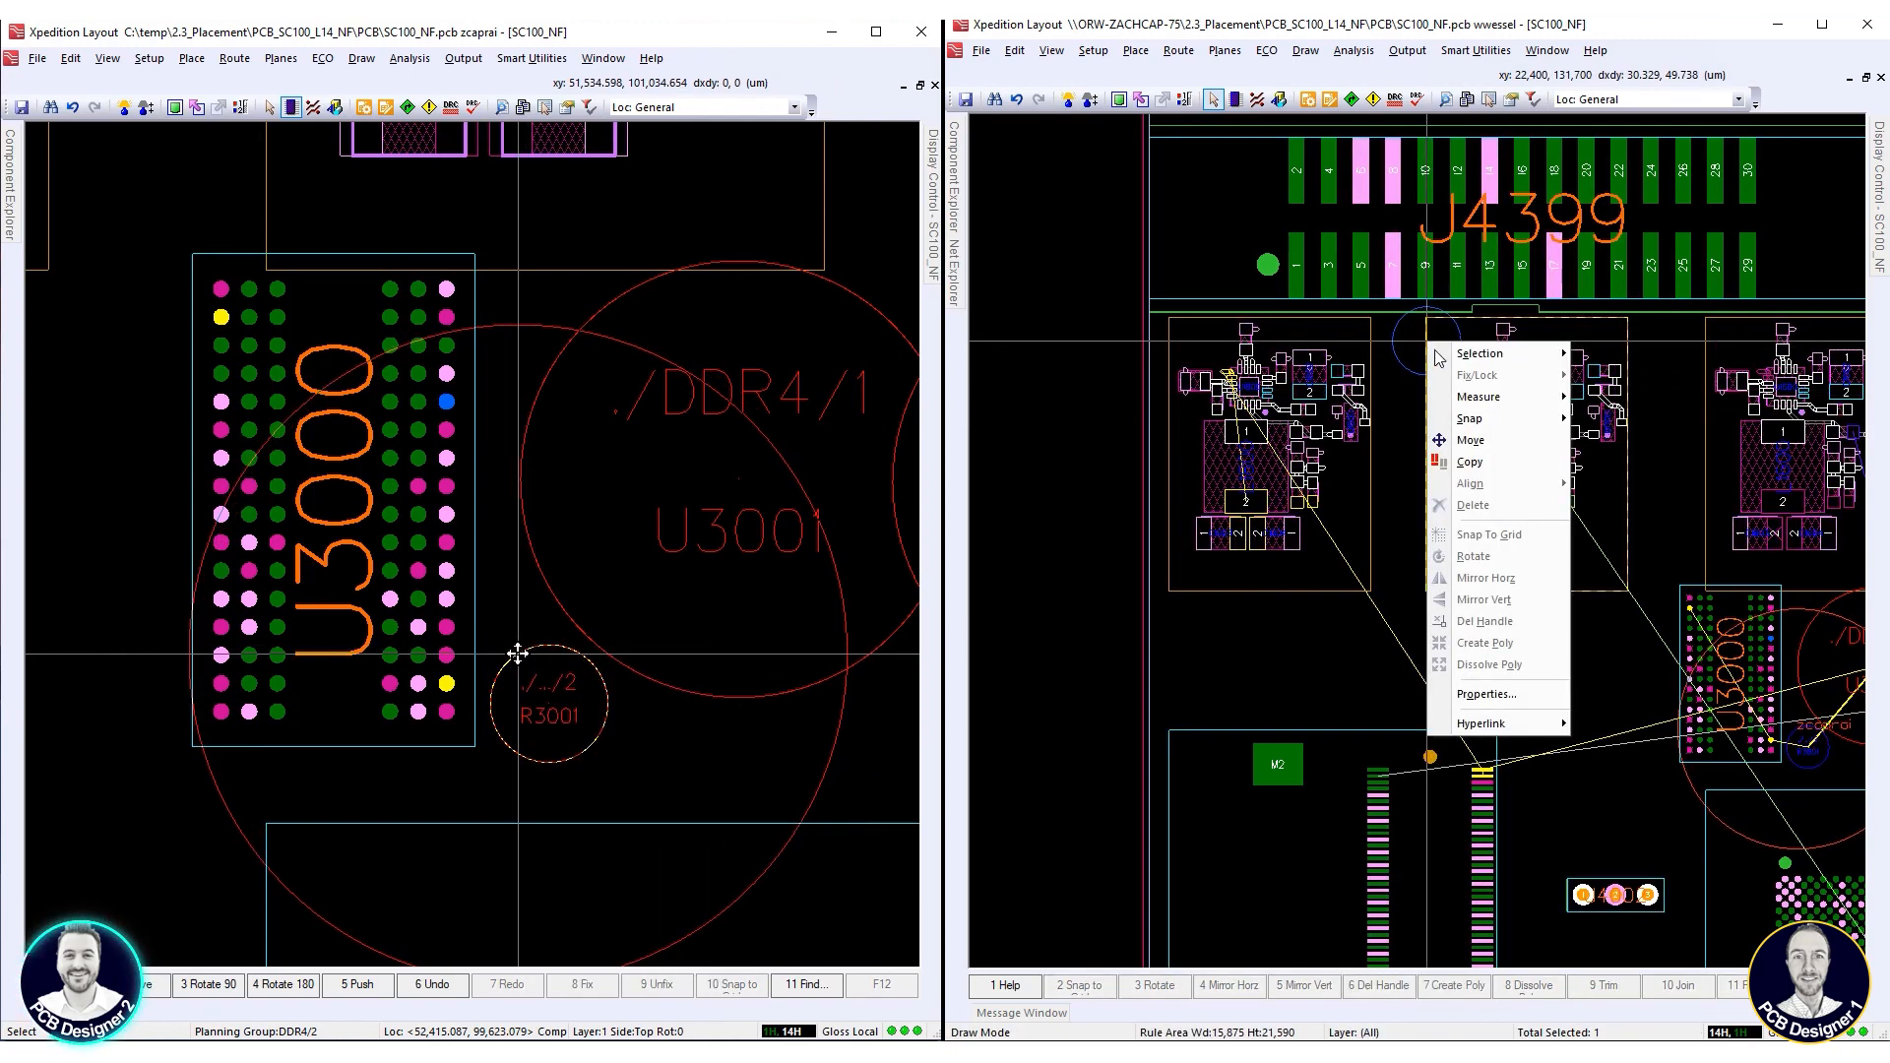
left_click(1484, 451)
right_click(520, 653)
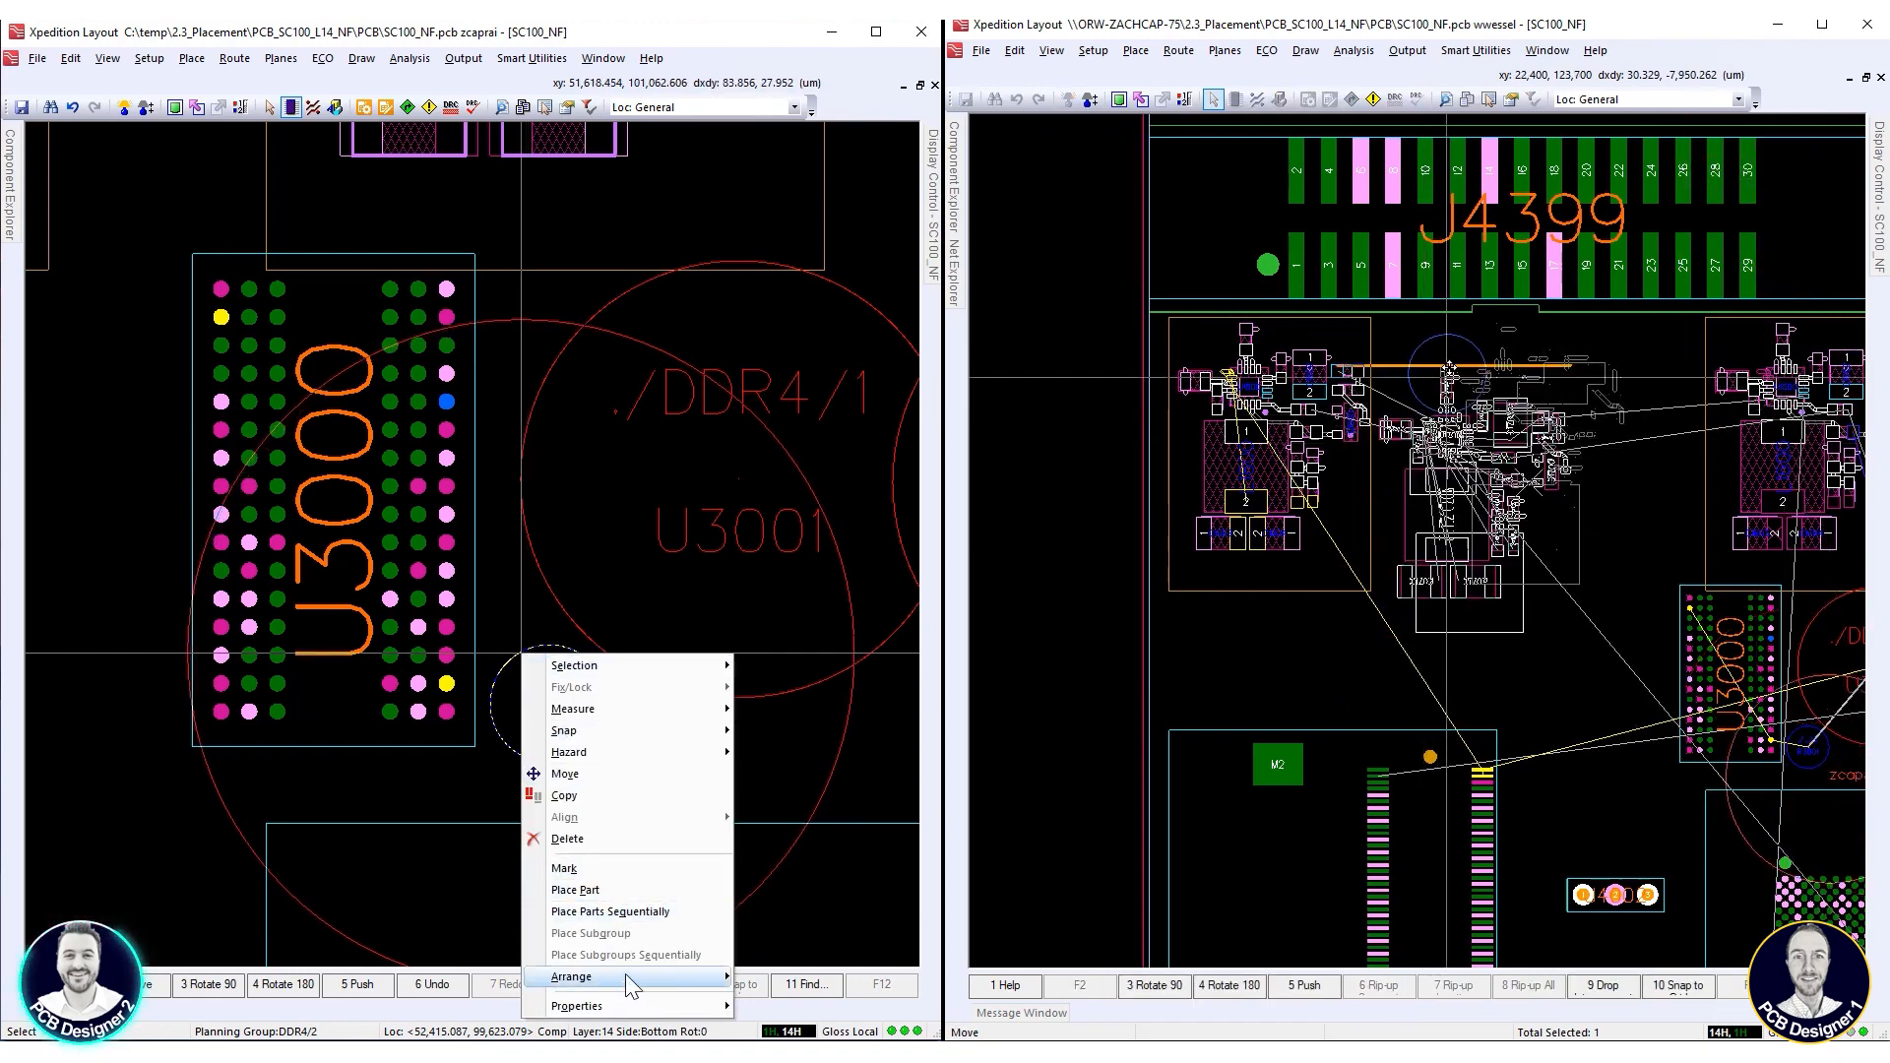
mouse_move(624, 975)
left_click(802, 998)
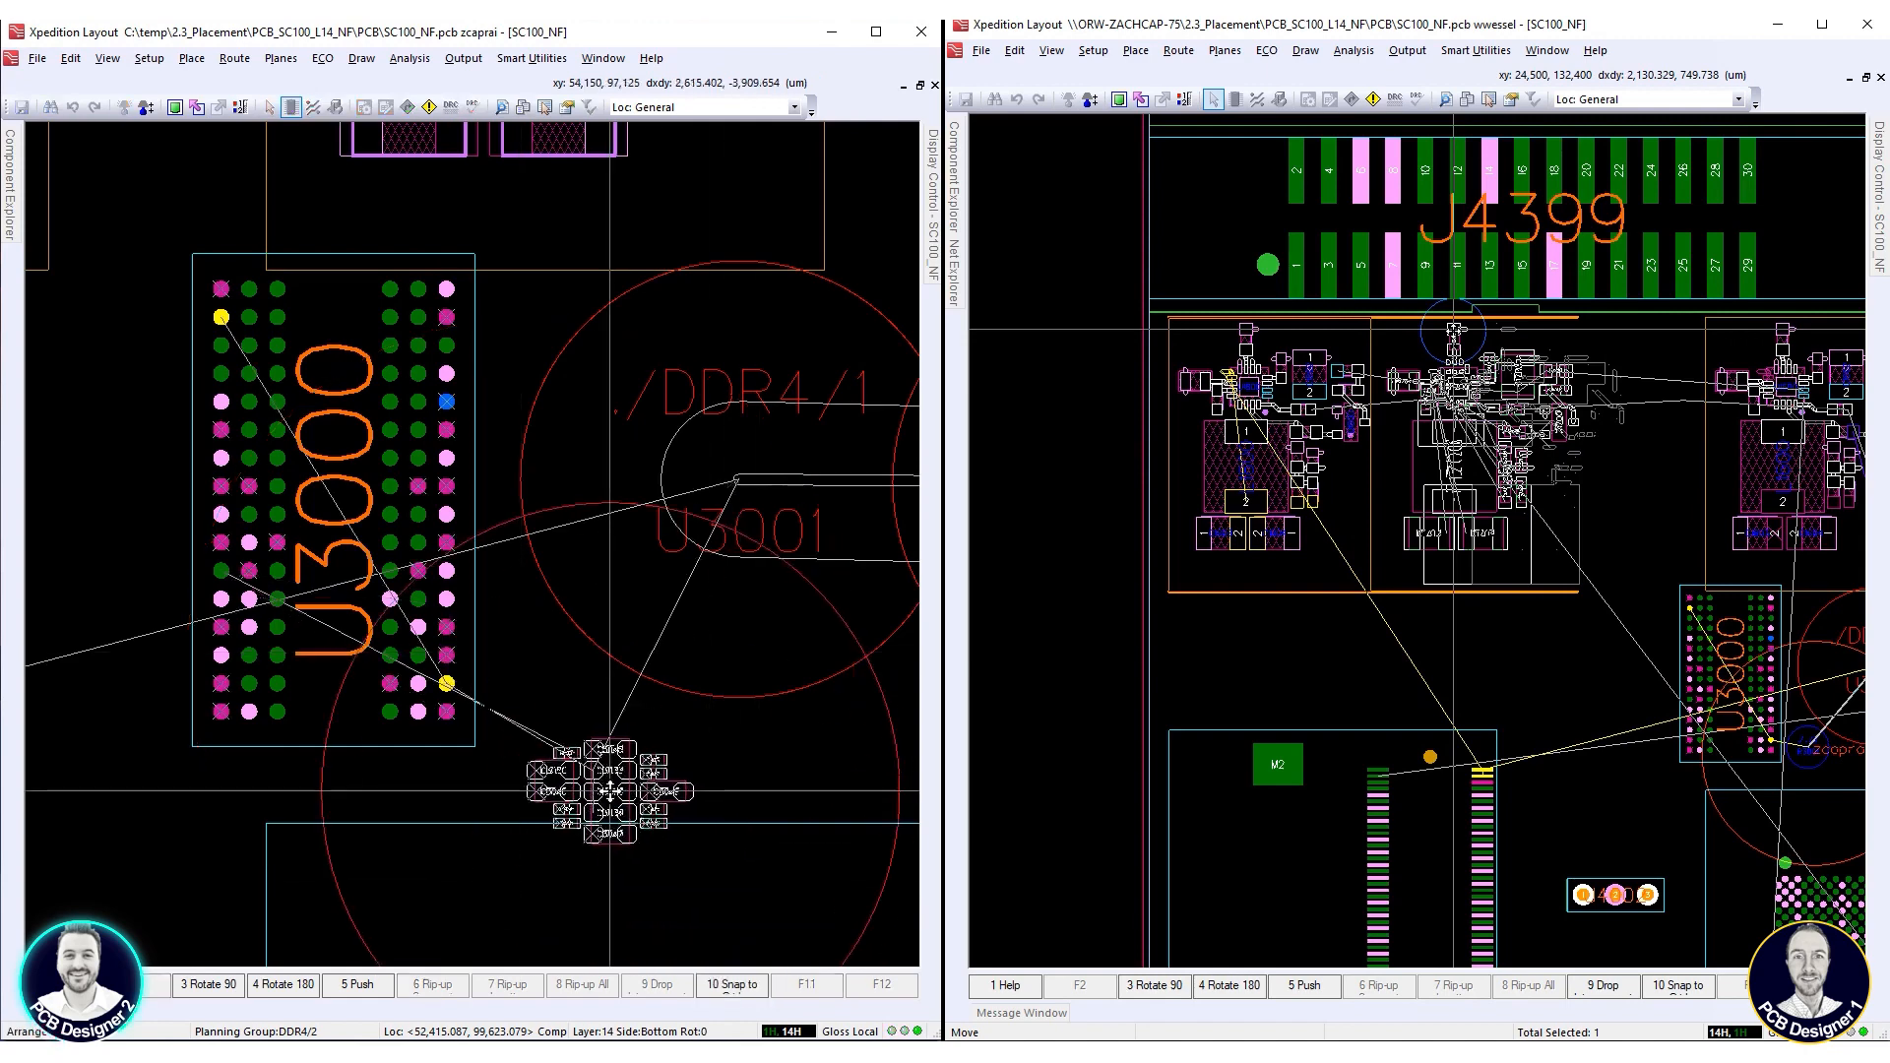
left_click(566, 722)
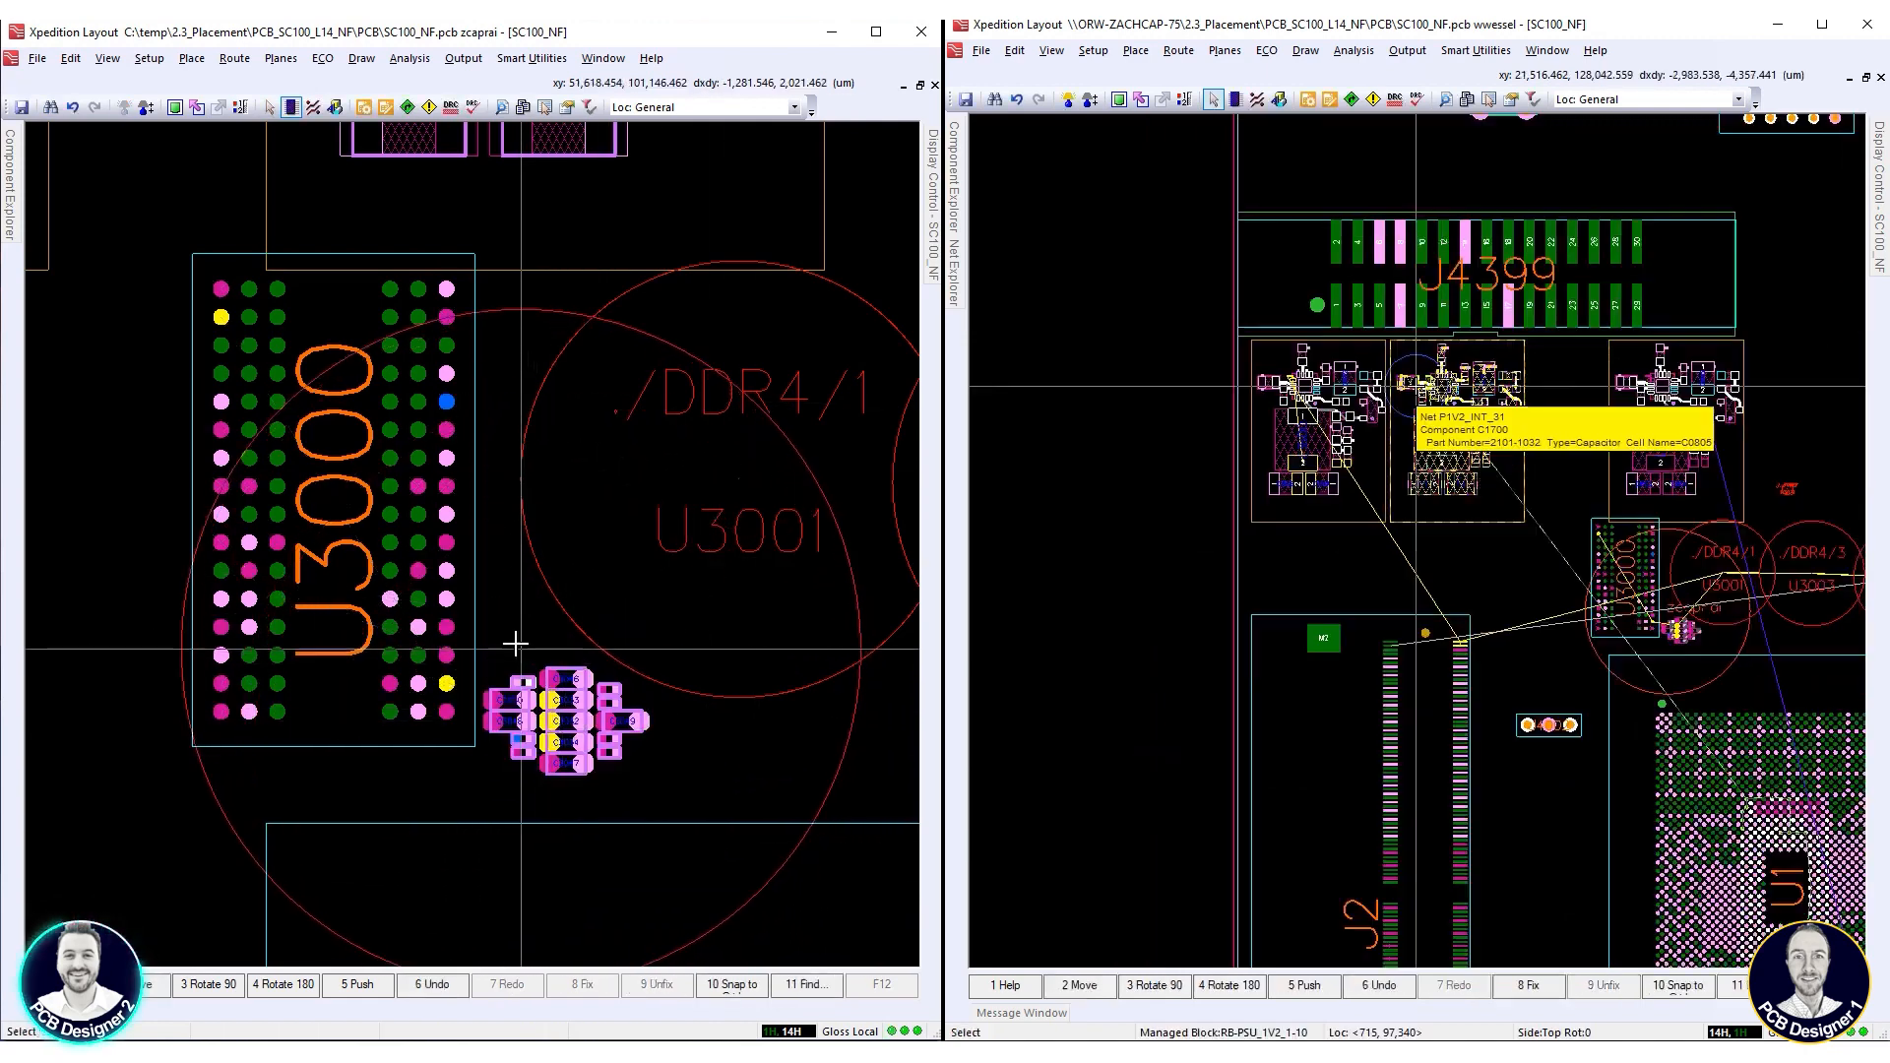
Move block RB-PSU_1V2_1-9 beside block RB-PSU_1V2_1-10, and place capacitor C3033 above U3000, rotated 90°
left_click(1665, 403)
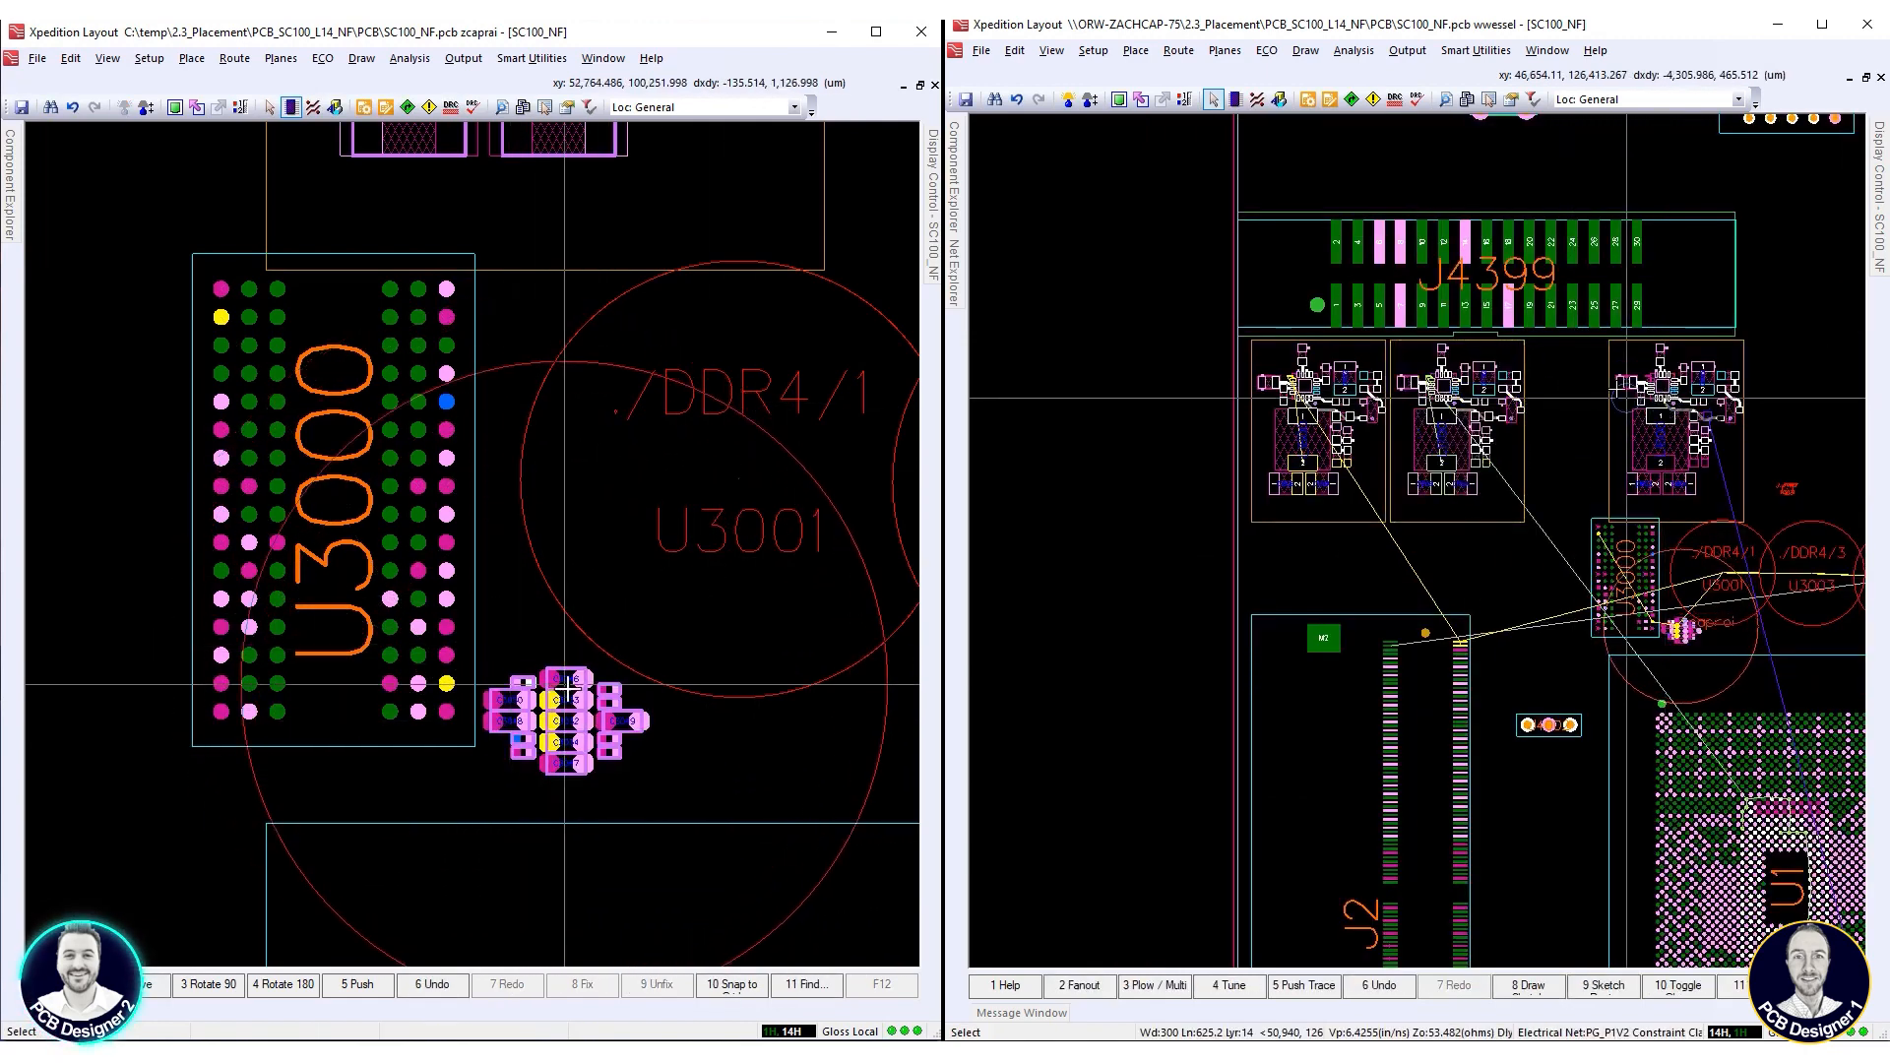
double_click(1609, 368)
left_click(564, 702)
right_click(1611, 370)
left_click(1663, 465)
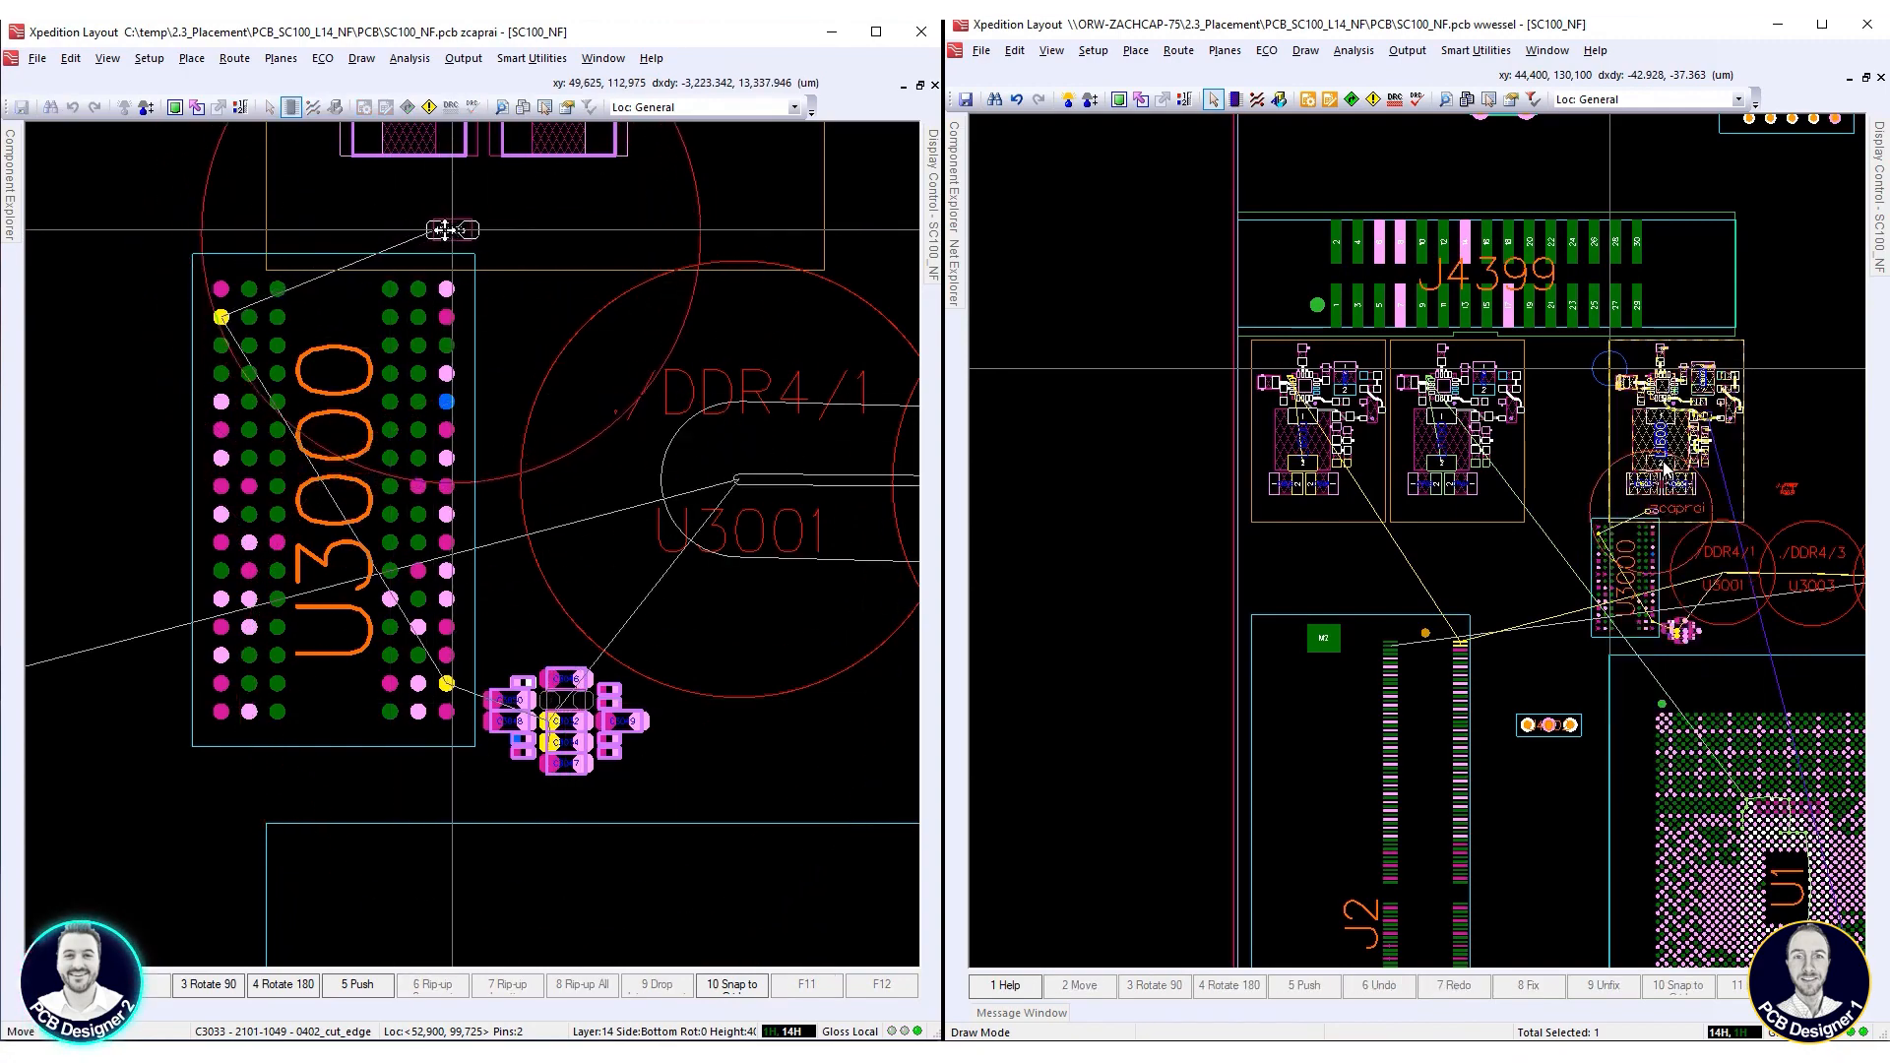
left_click(444, 223)
key("F3")
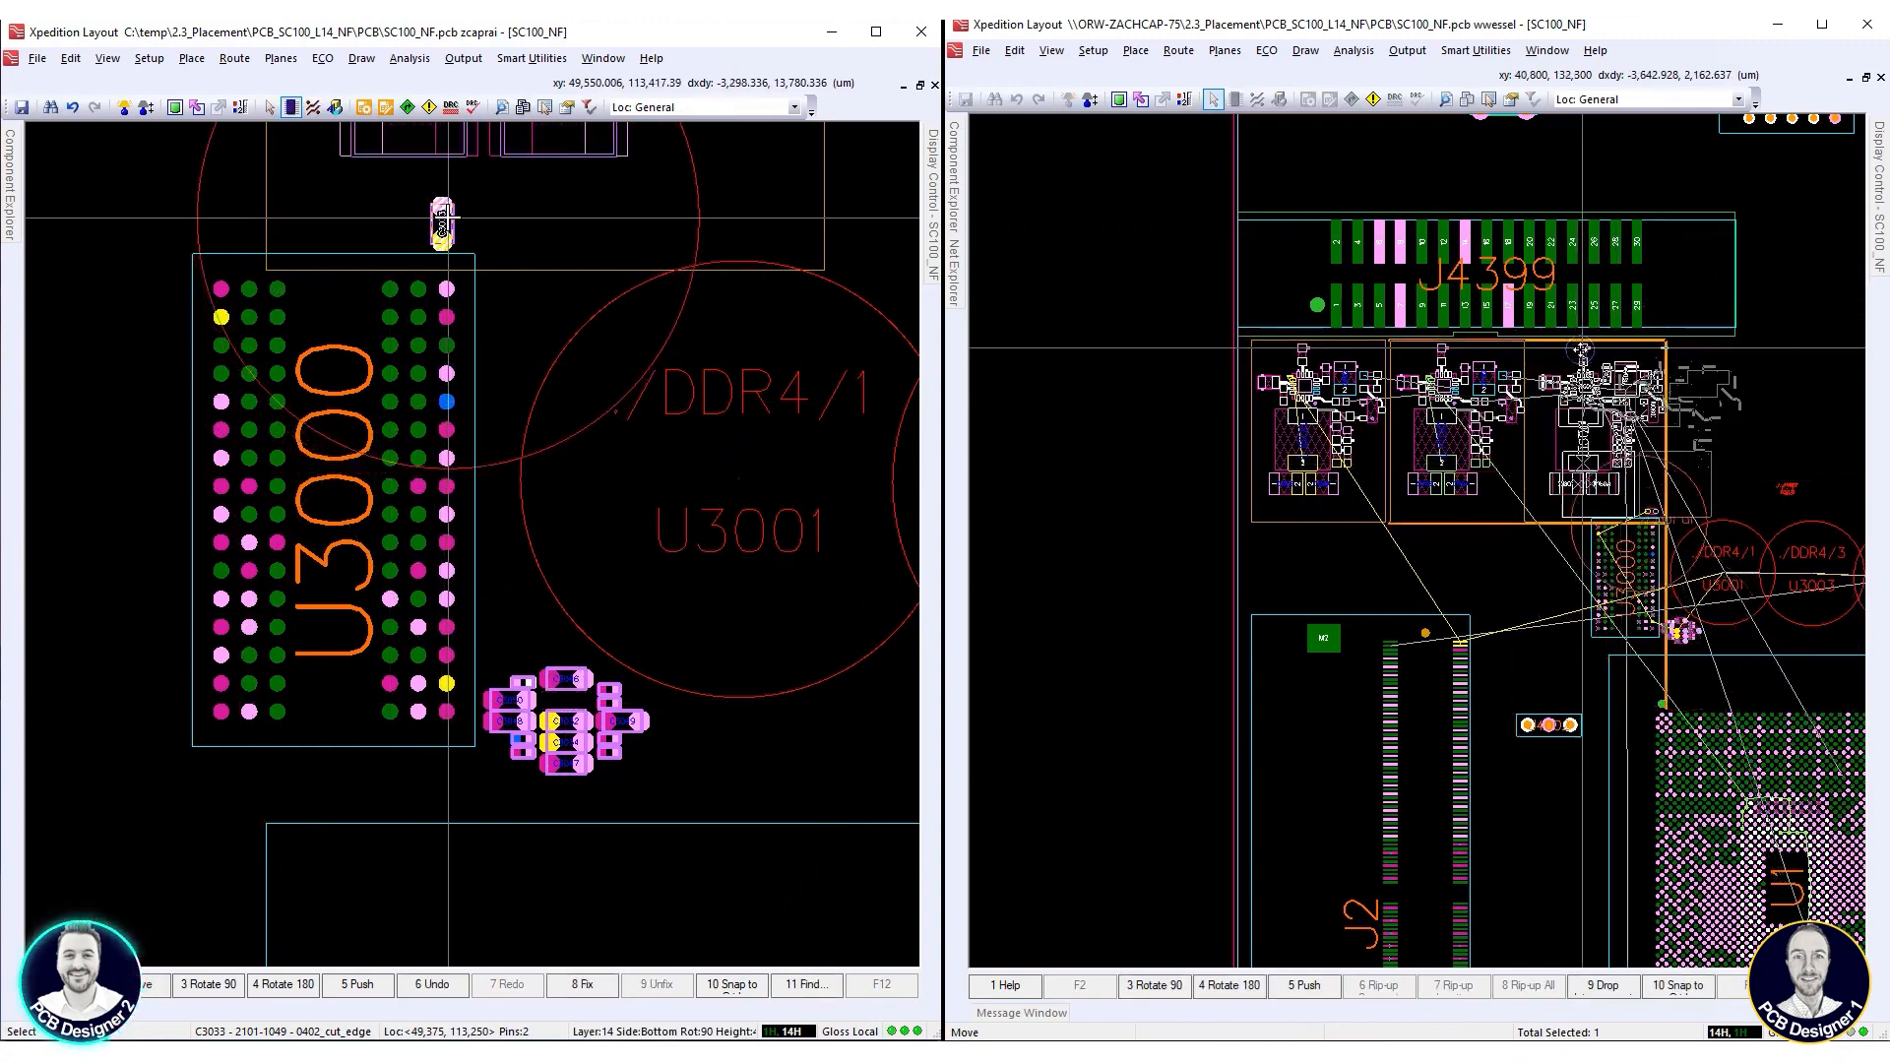
left_click(1578, 349)
Place capacitor C3032 rotated 90° at 48,025, 113,300 µm, left of C3033, and begin placing managed block RB-PSU_1V2_1-12
left_click(575, 719)
scroll(1497, 358, "down", 2)
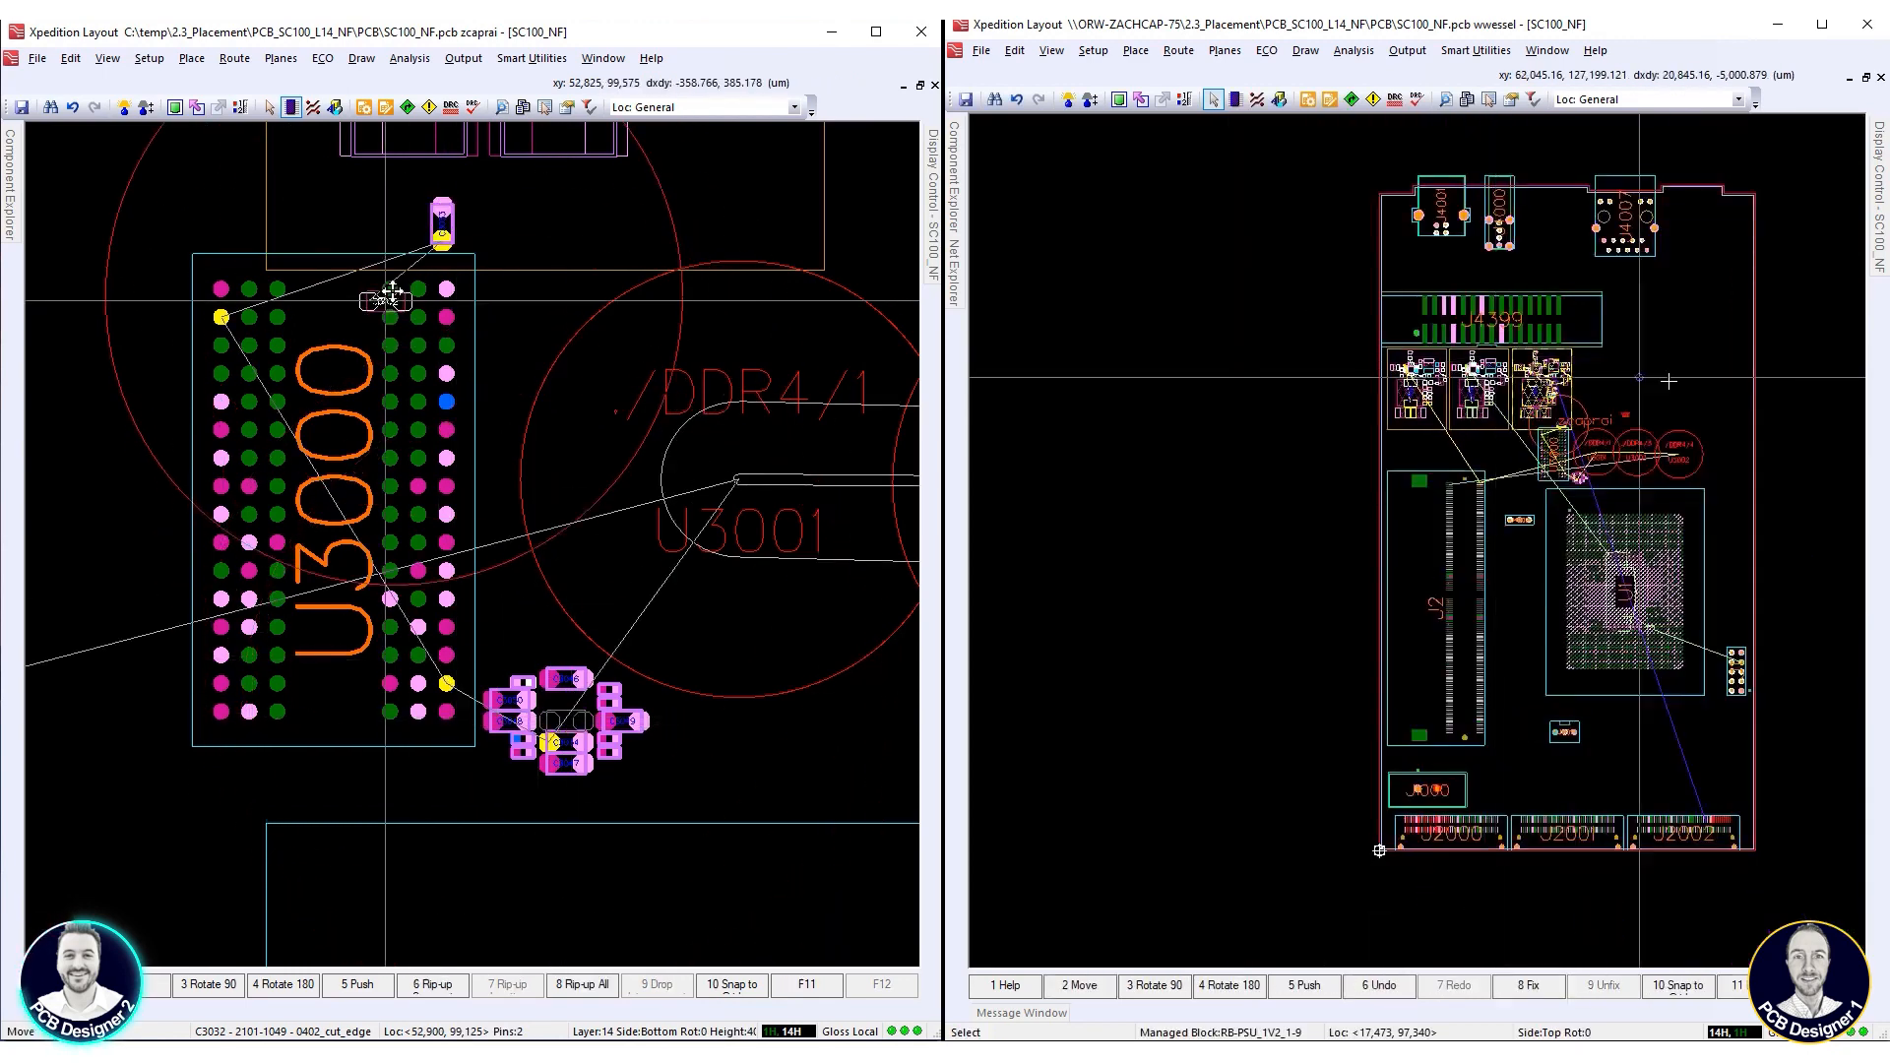
scroll(1512, 358, "up", 1)
left_click(374, 223)
key("F3")
mouse_move(953, 200)
right_click(1080, 334)
left_click(393, 222)
left_click(1063, 603)
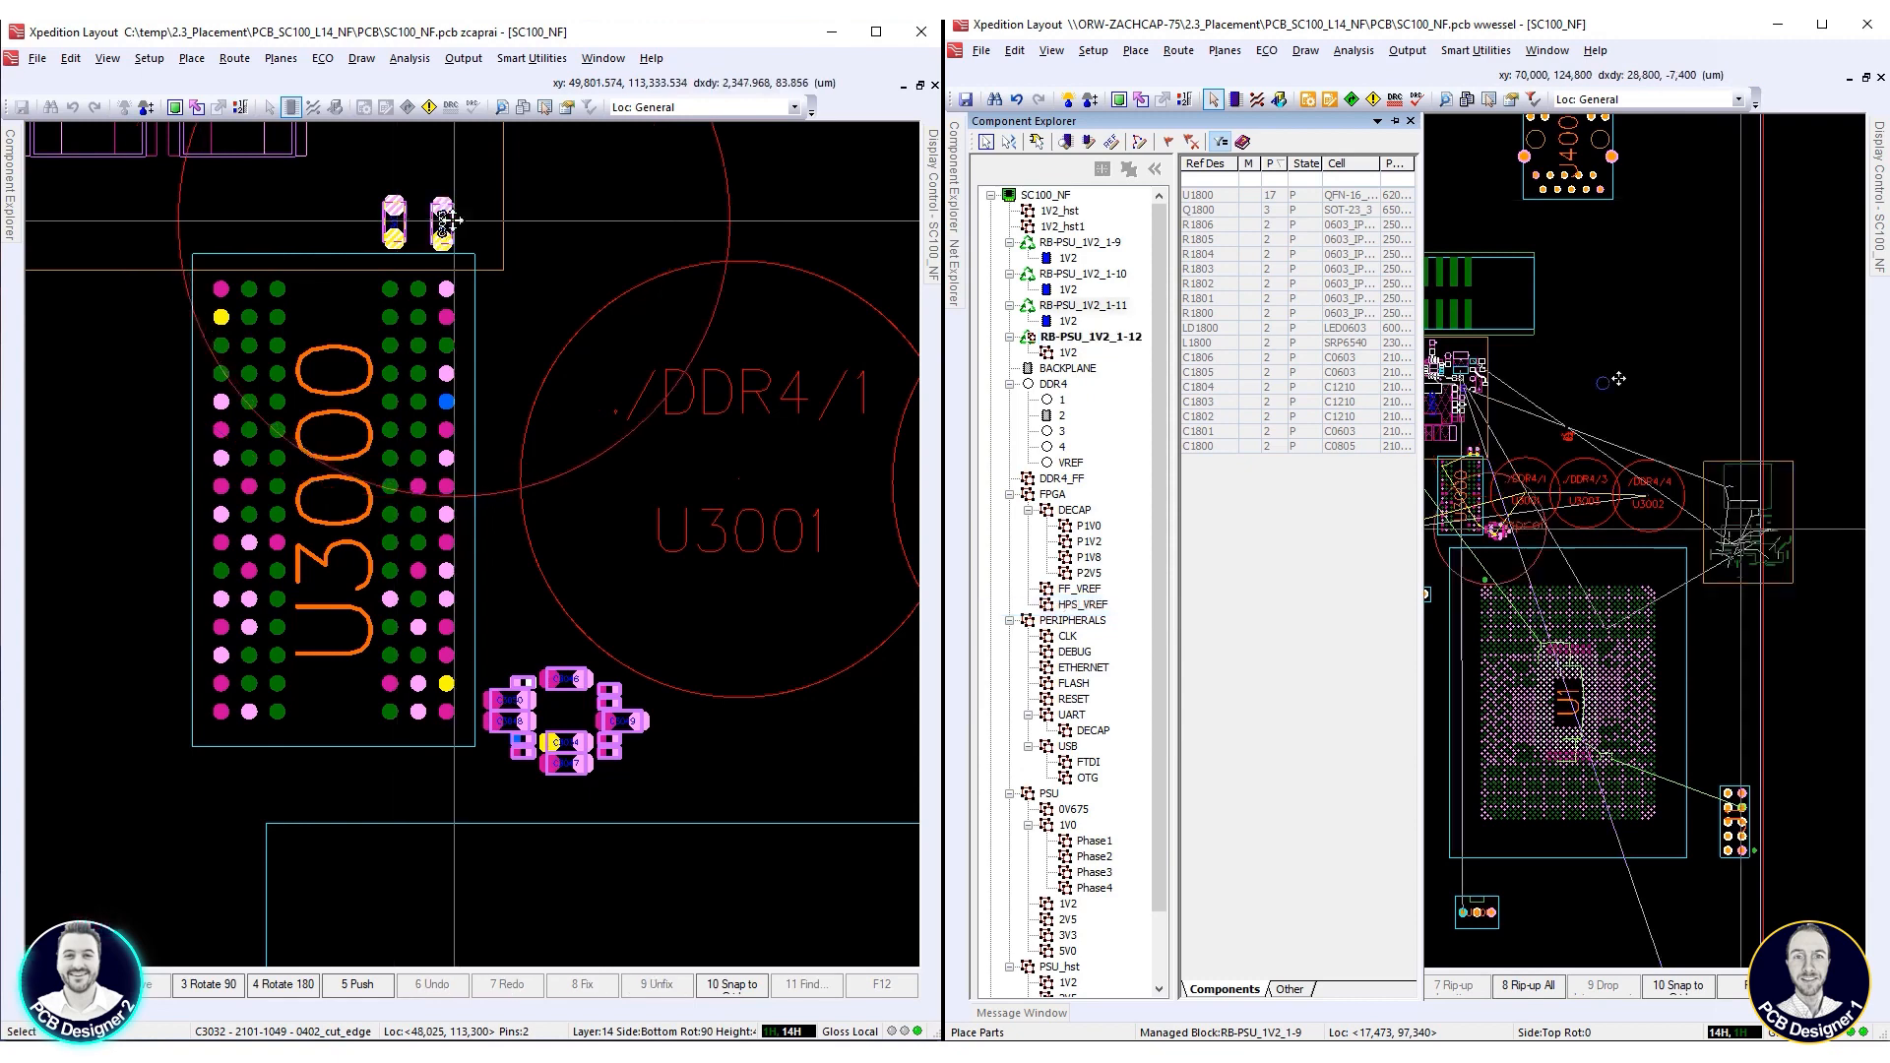
Distribute the DDR4/2 parts above and within the outline of U3000, and place block RB-PSU_1V2_1-12 near the board's right edge
left_click_drag(456, 221, 449, 221, "ctrl")
left_click(451, 222)
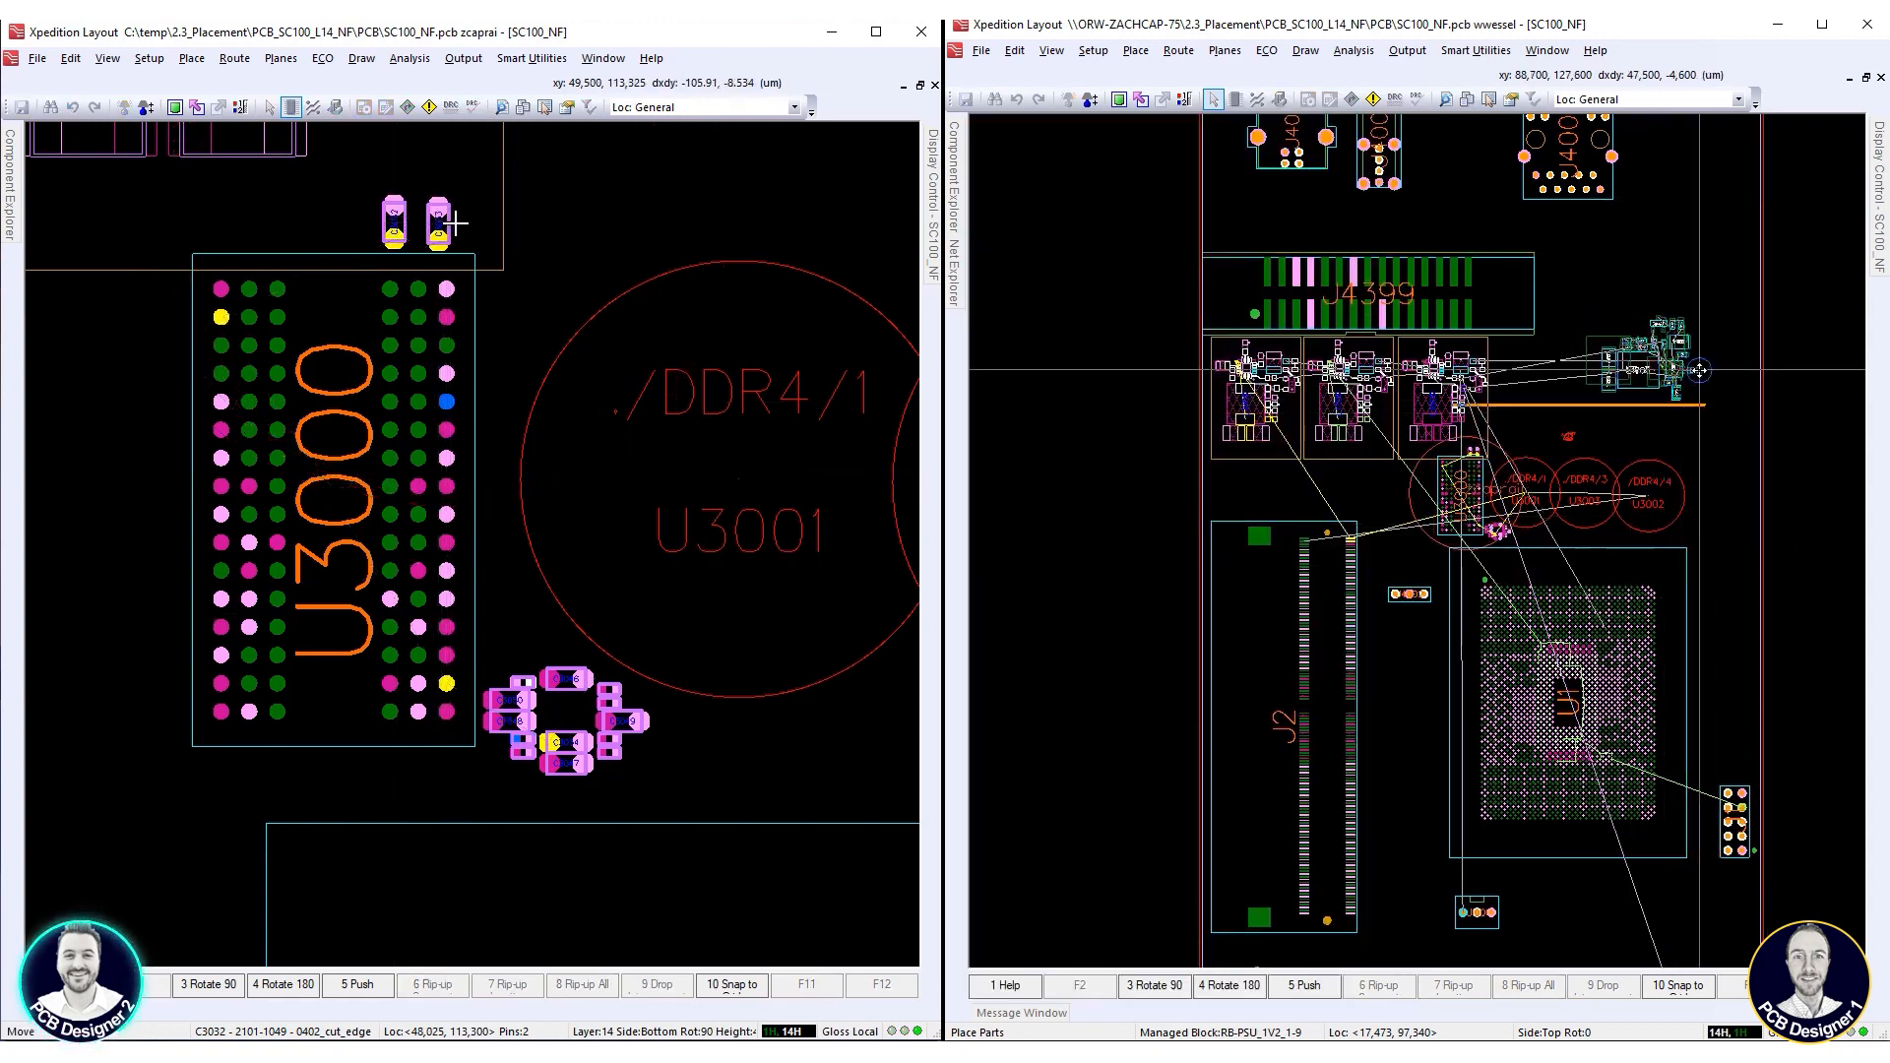
left_click(518, 705)
left_click_drag(518, 705, 317, 434)
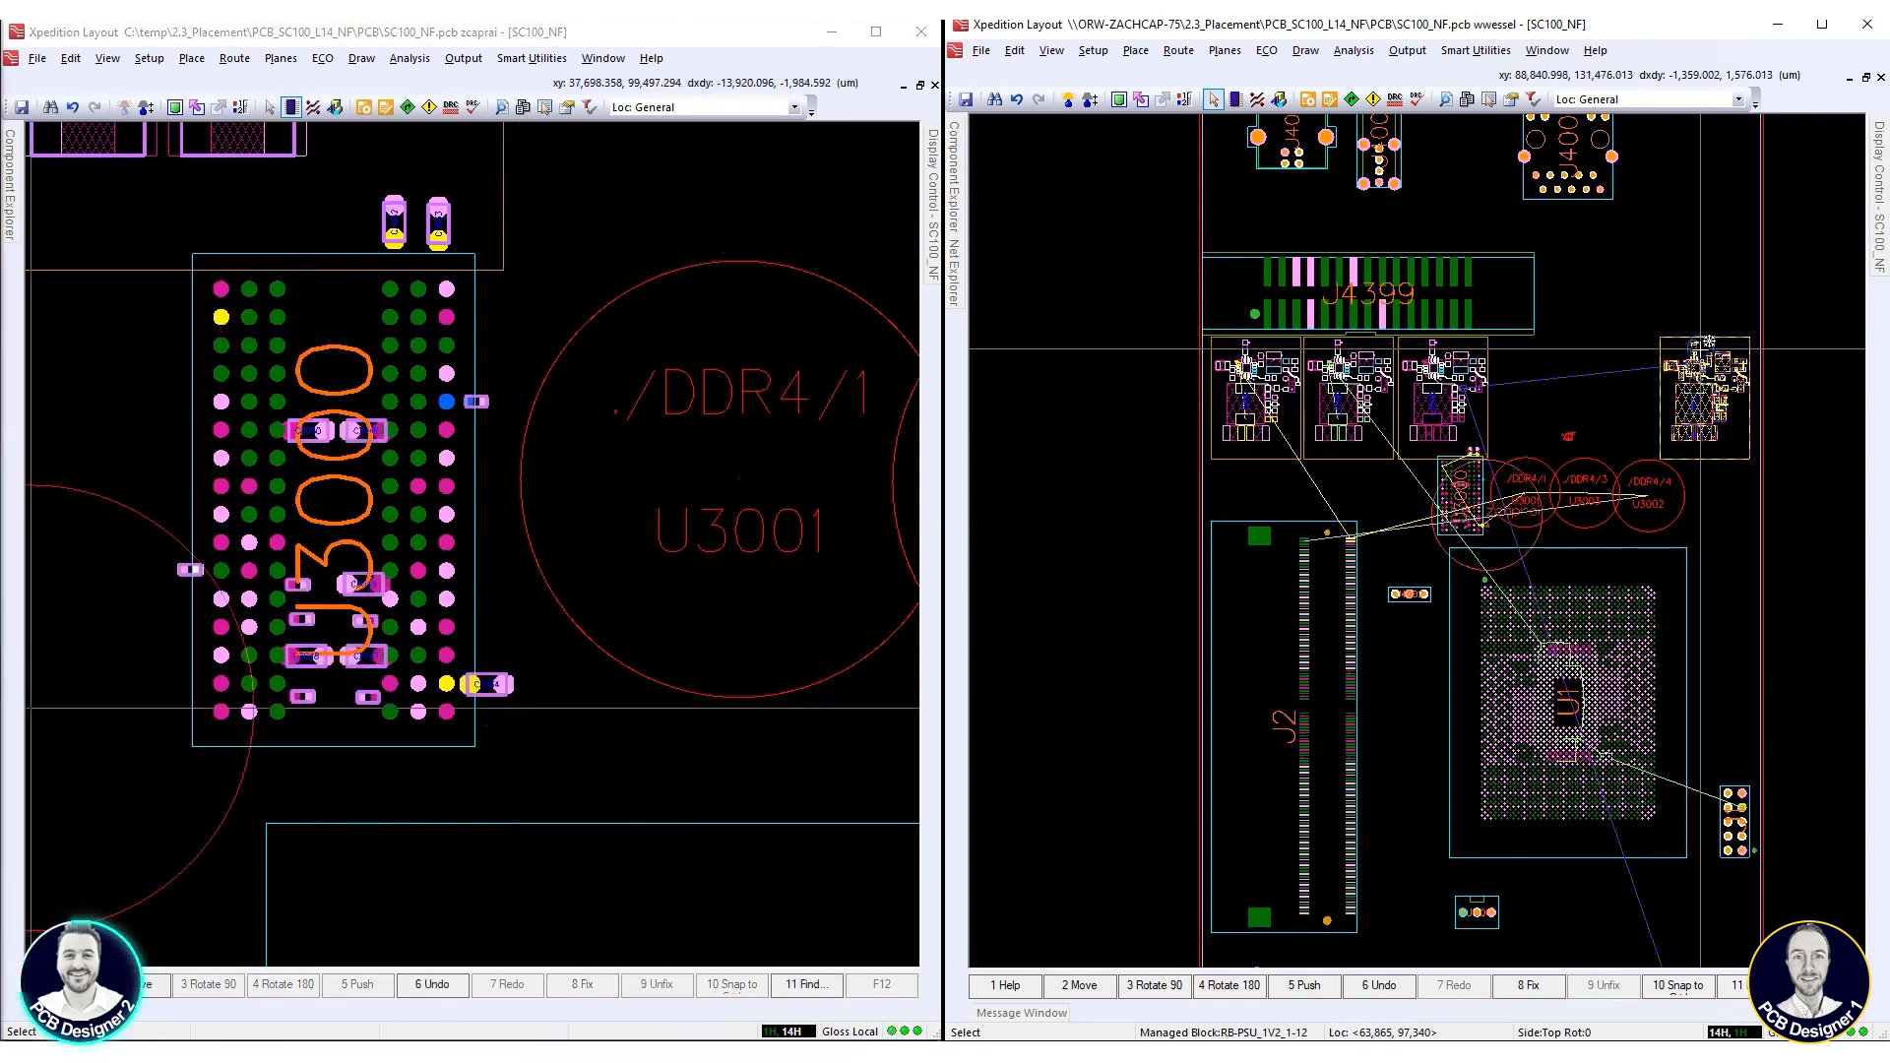
Place the FPGA/DECAP planning group on the bottom side in the U1 area, at about 75,147, 75,168 µm
scroll(1611, 733, "up", 4)
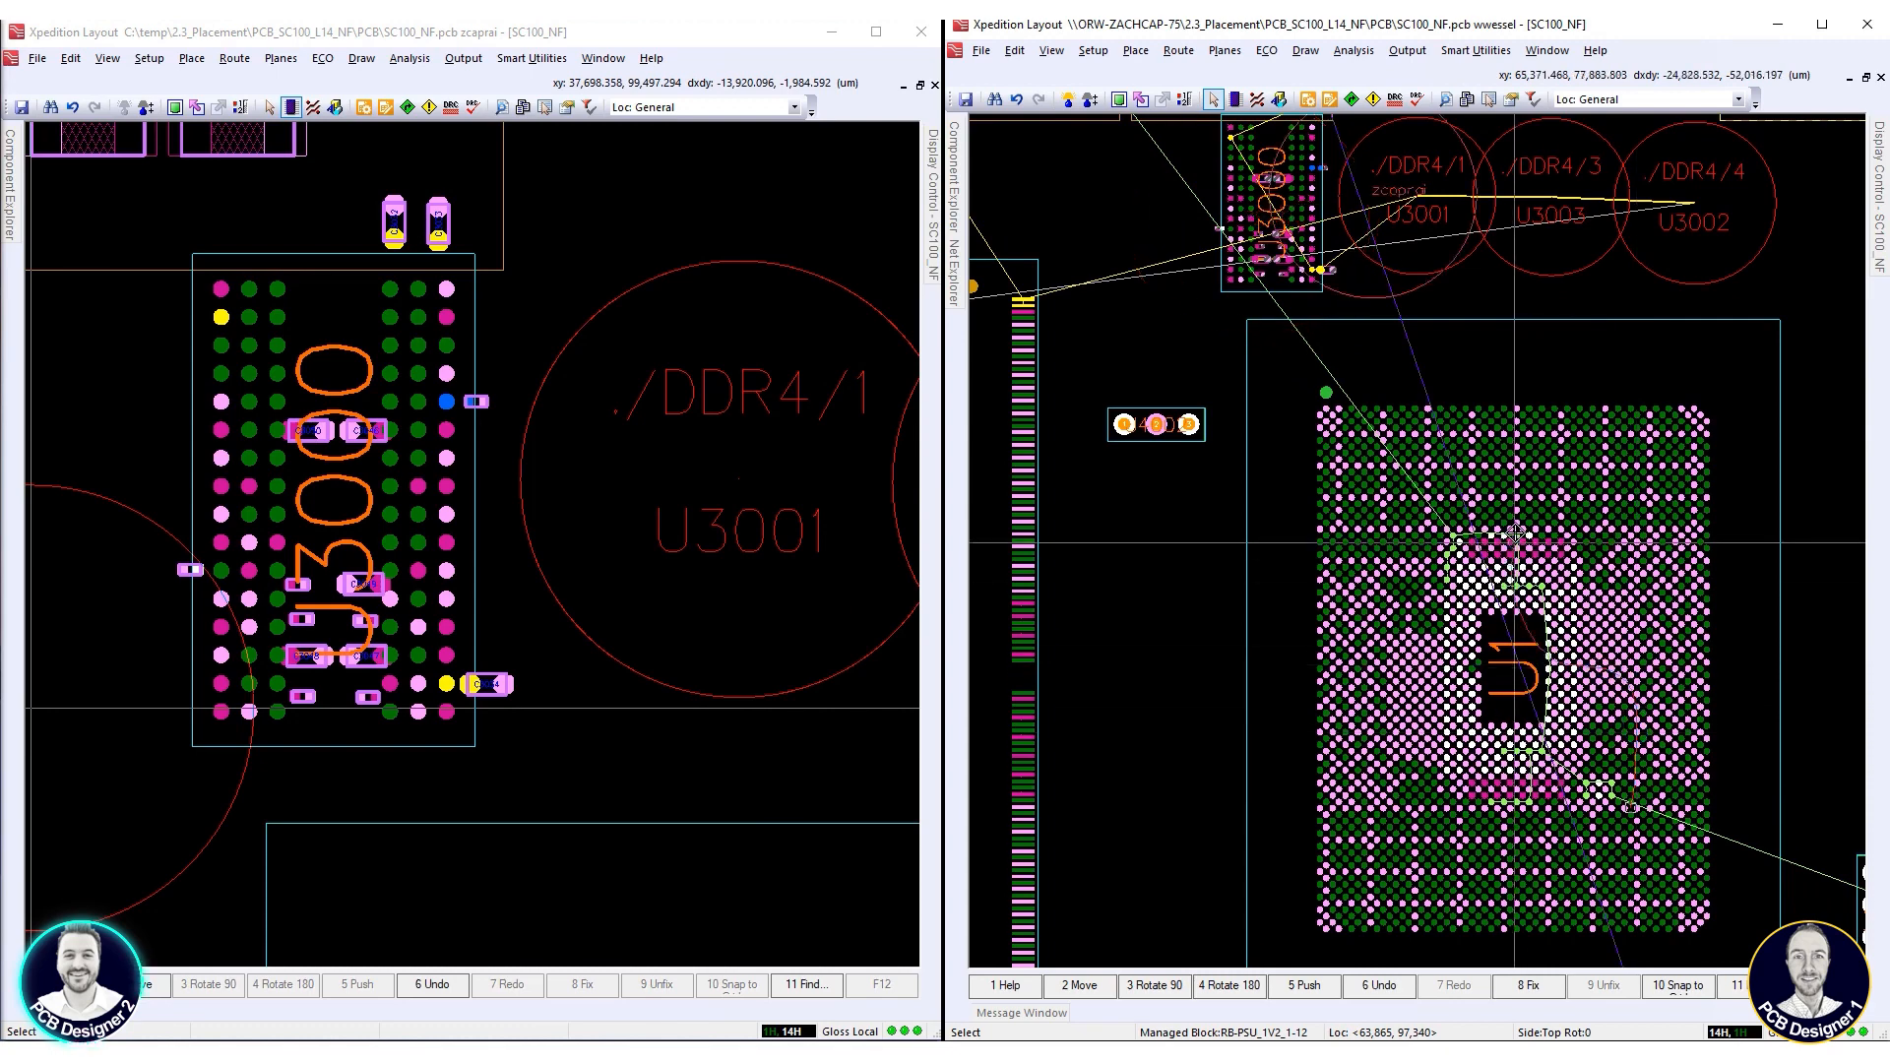
left_click(953, 193)
left_click_drag(1073, 511, 1649, 593)
scroll(450, 638, "down", 2)
scroll(388, 607, "down", 1)
scroll(631, 558, "up", 1)
scroll(1665, 408, "down", 1)
scroll(1630, 529, "up", 2)
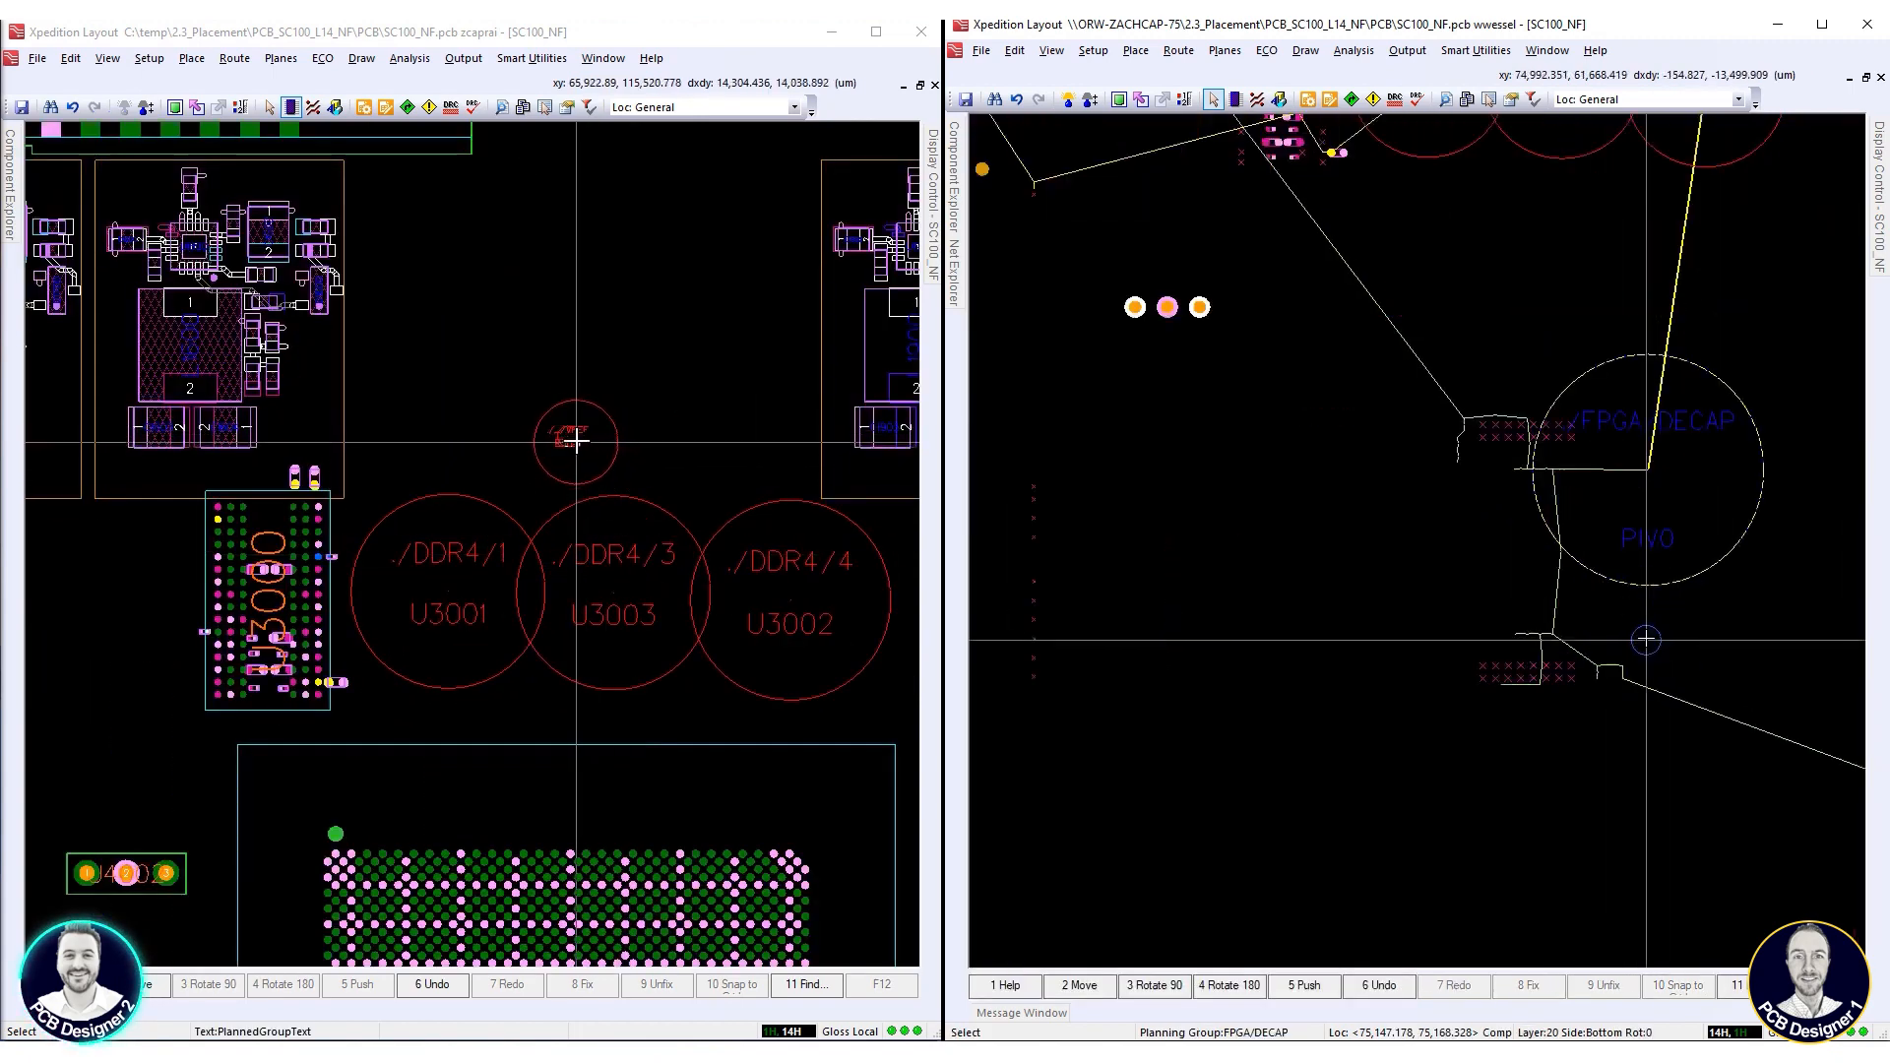
Arrange all levels of the DDR4/VREF planning group and place its parts above group DDR4/3
right_click(573, 436)
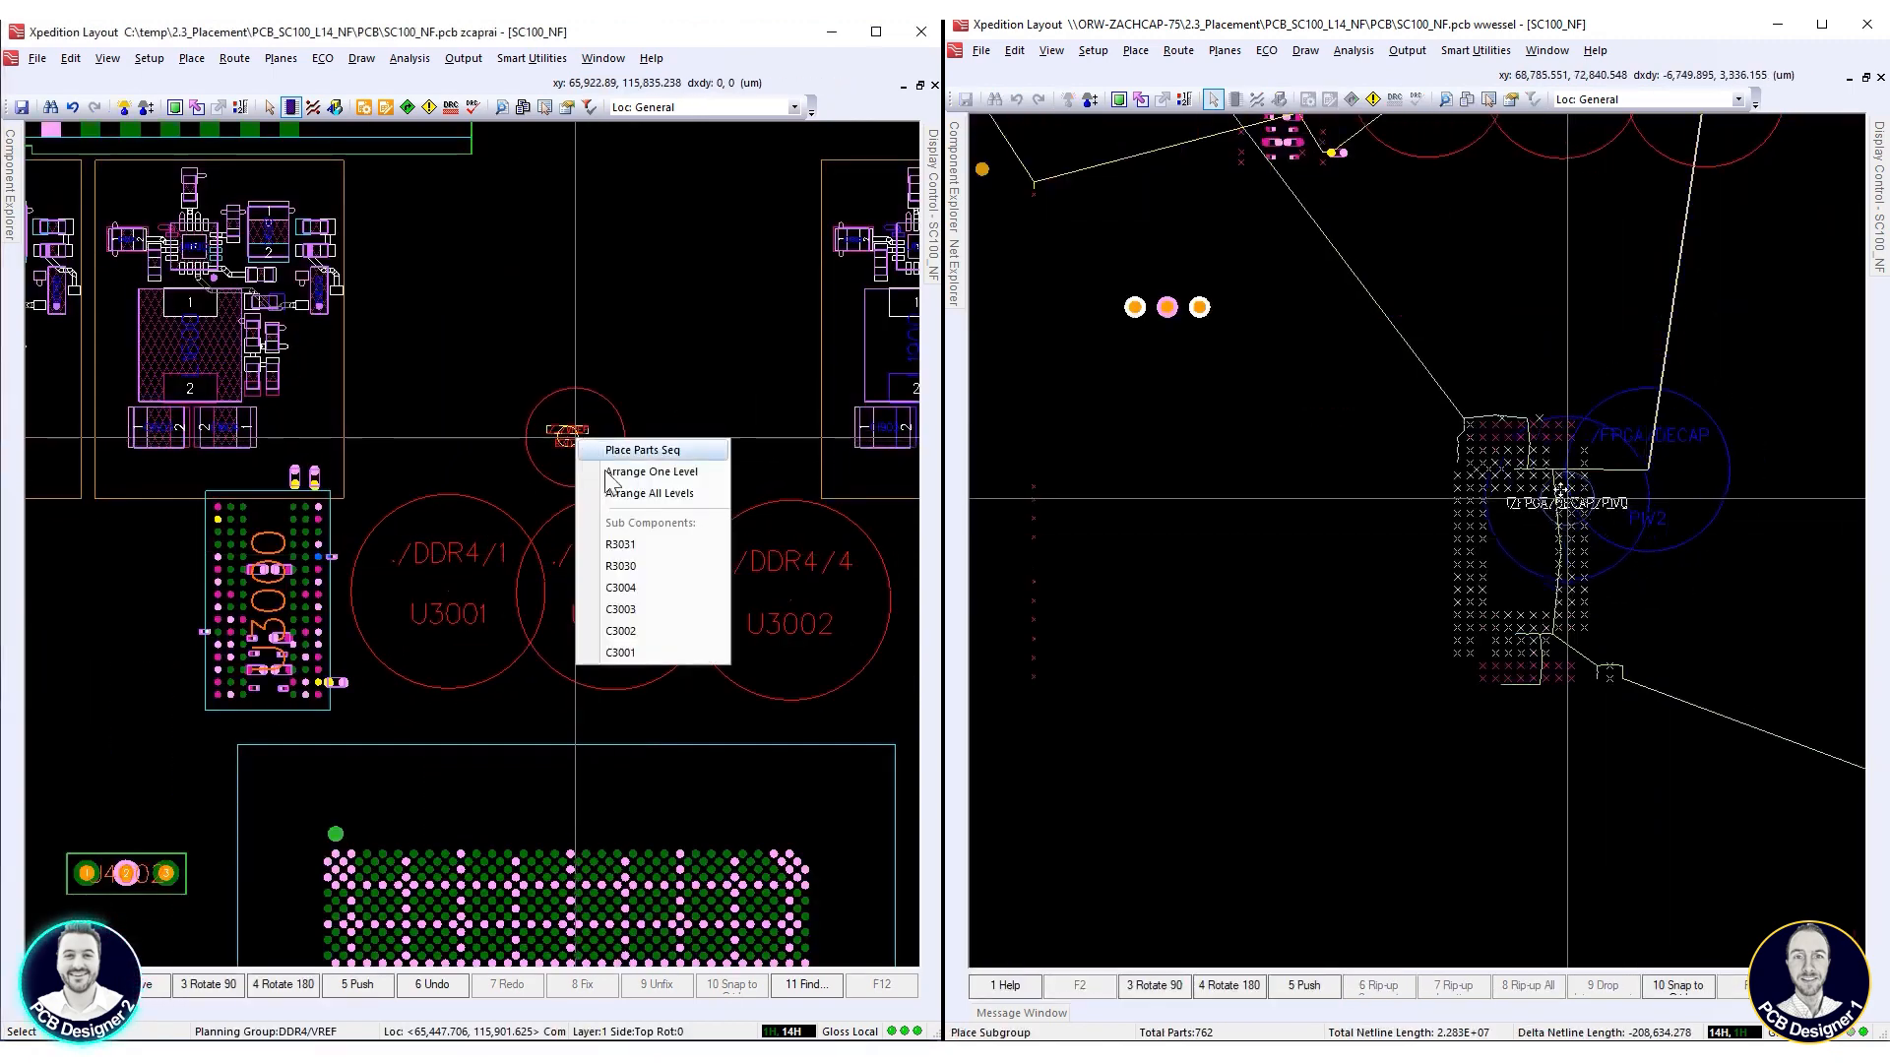
left_click(671, 495)
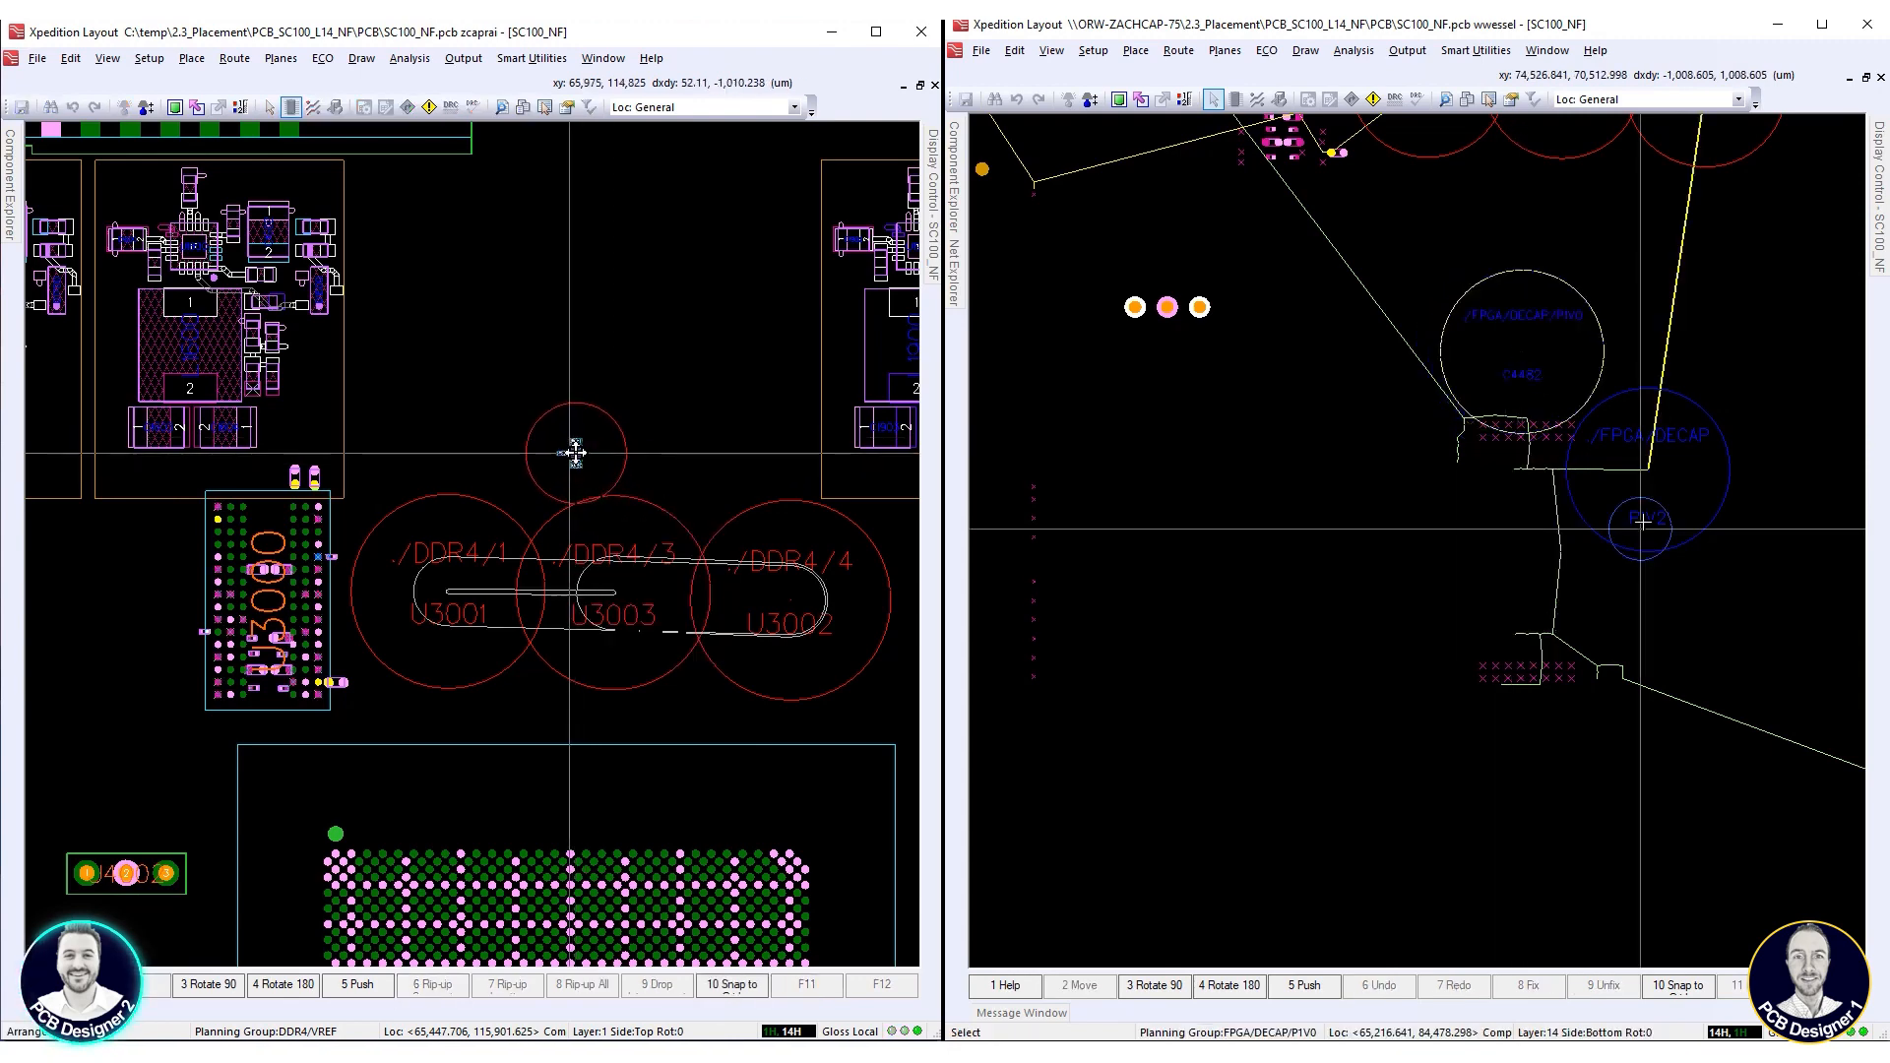
left_click(575, 448)
scroll(565, 444, "up", 2)
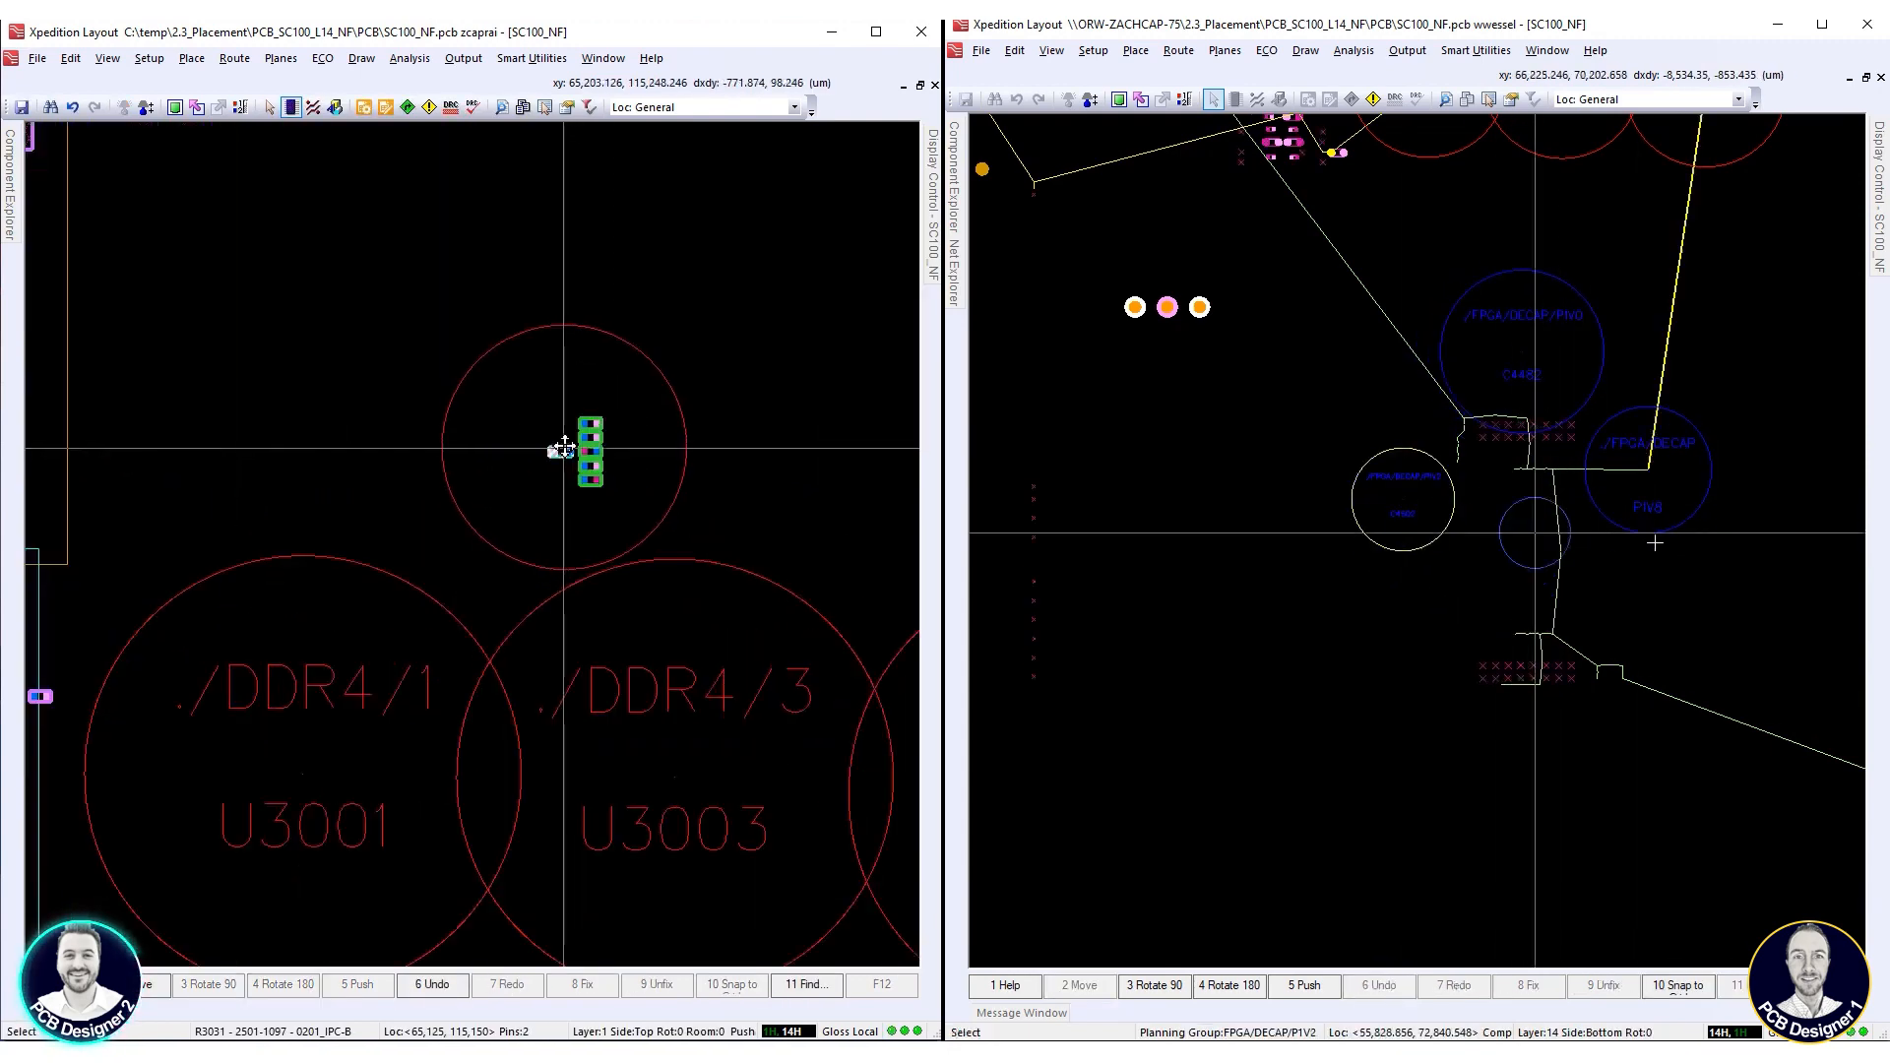
Line up capacitors C3004, C3002 and C3003 in a horizontal row above the other VREF parts
left_click(590, 423)
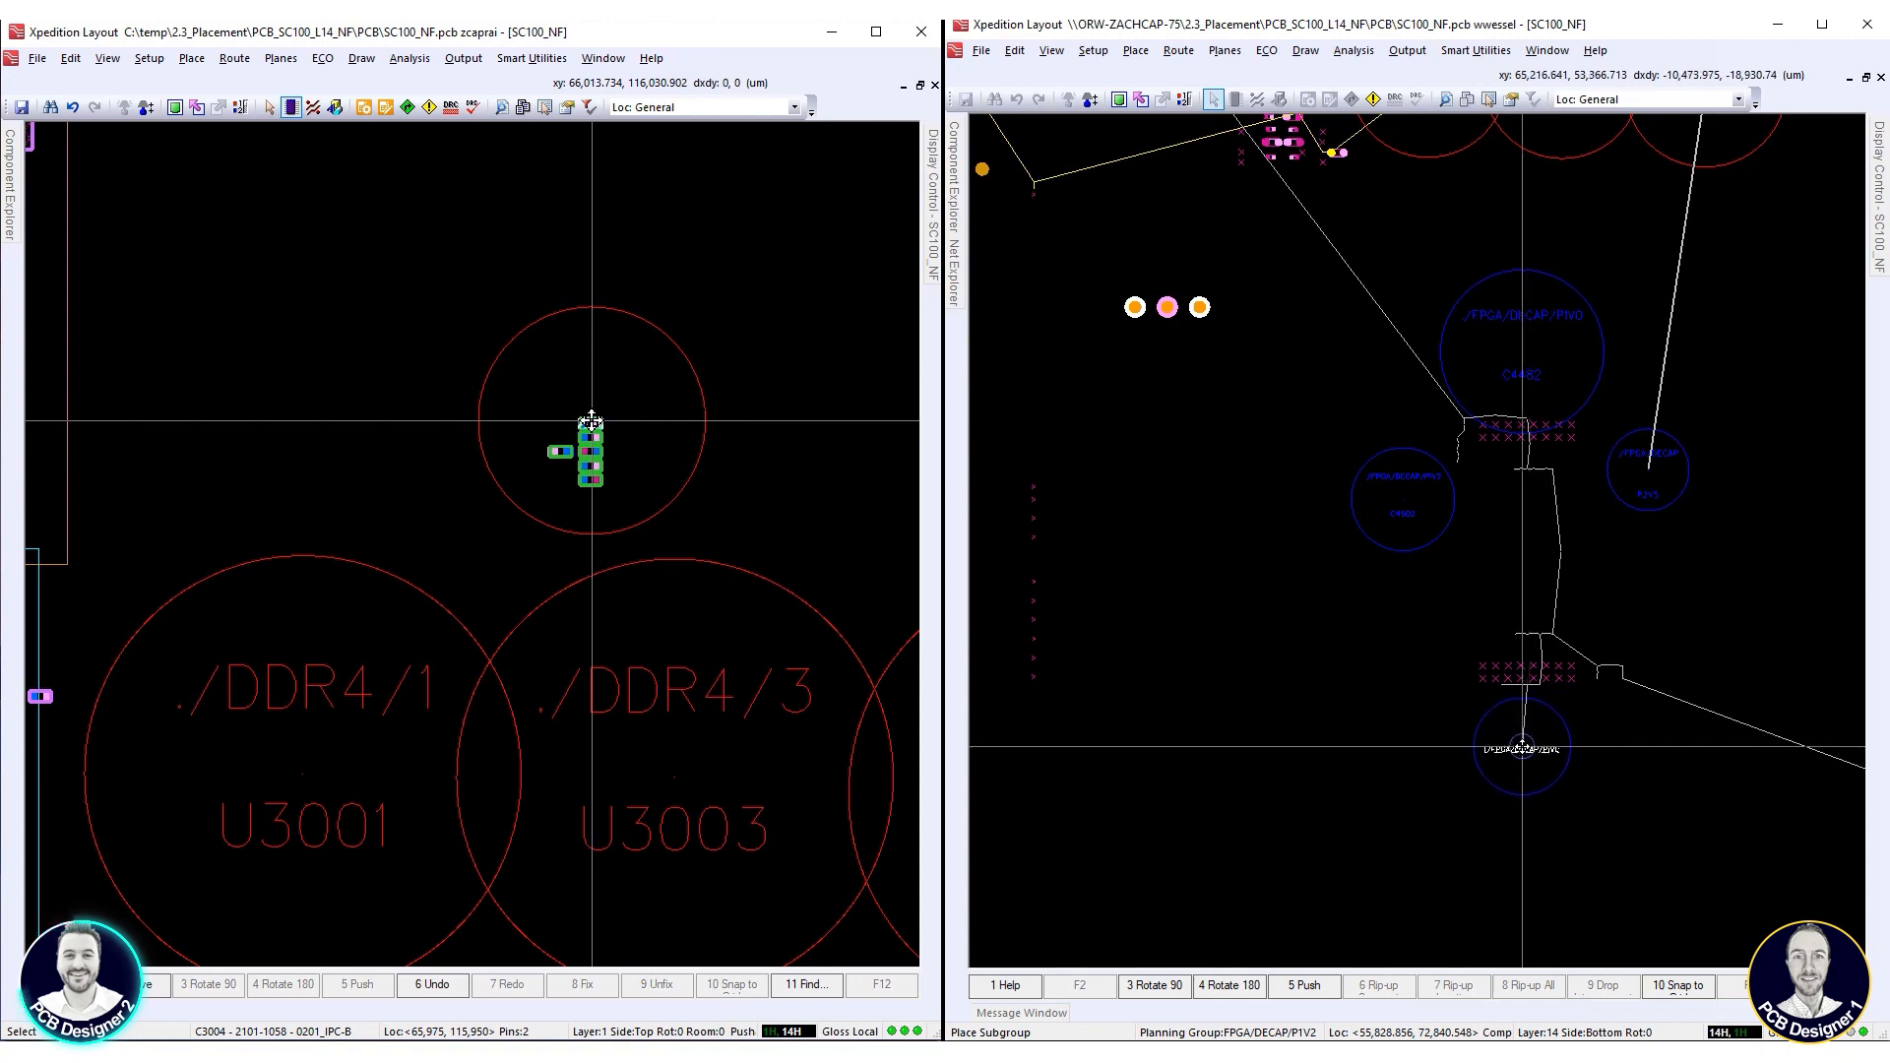
left_click_drag(590, 423, 523, 418)
left_click(521, 417)
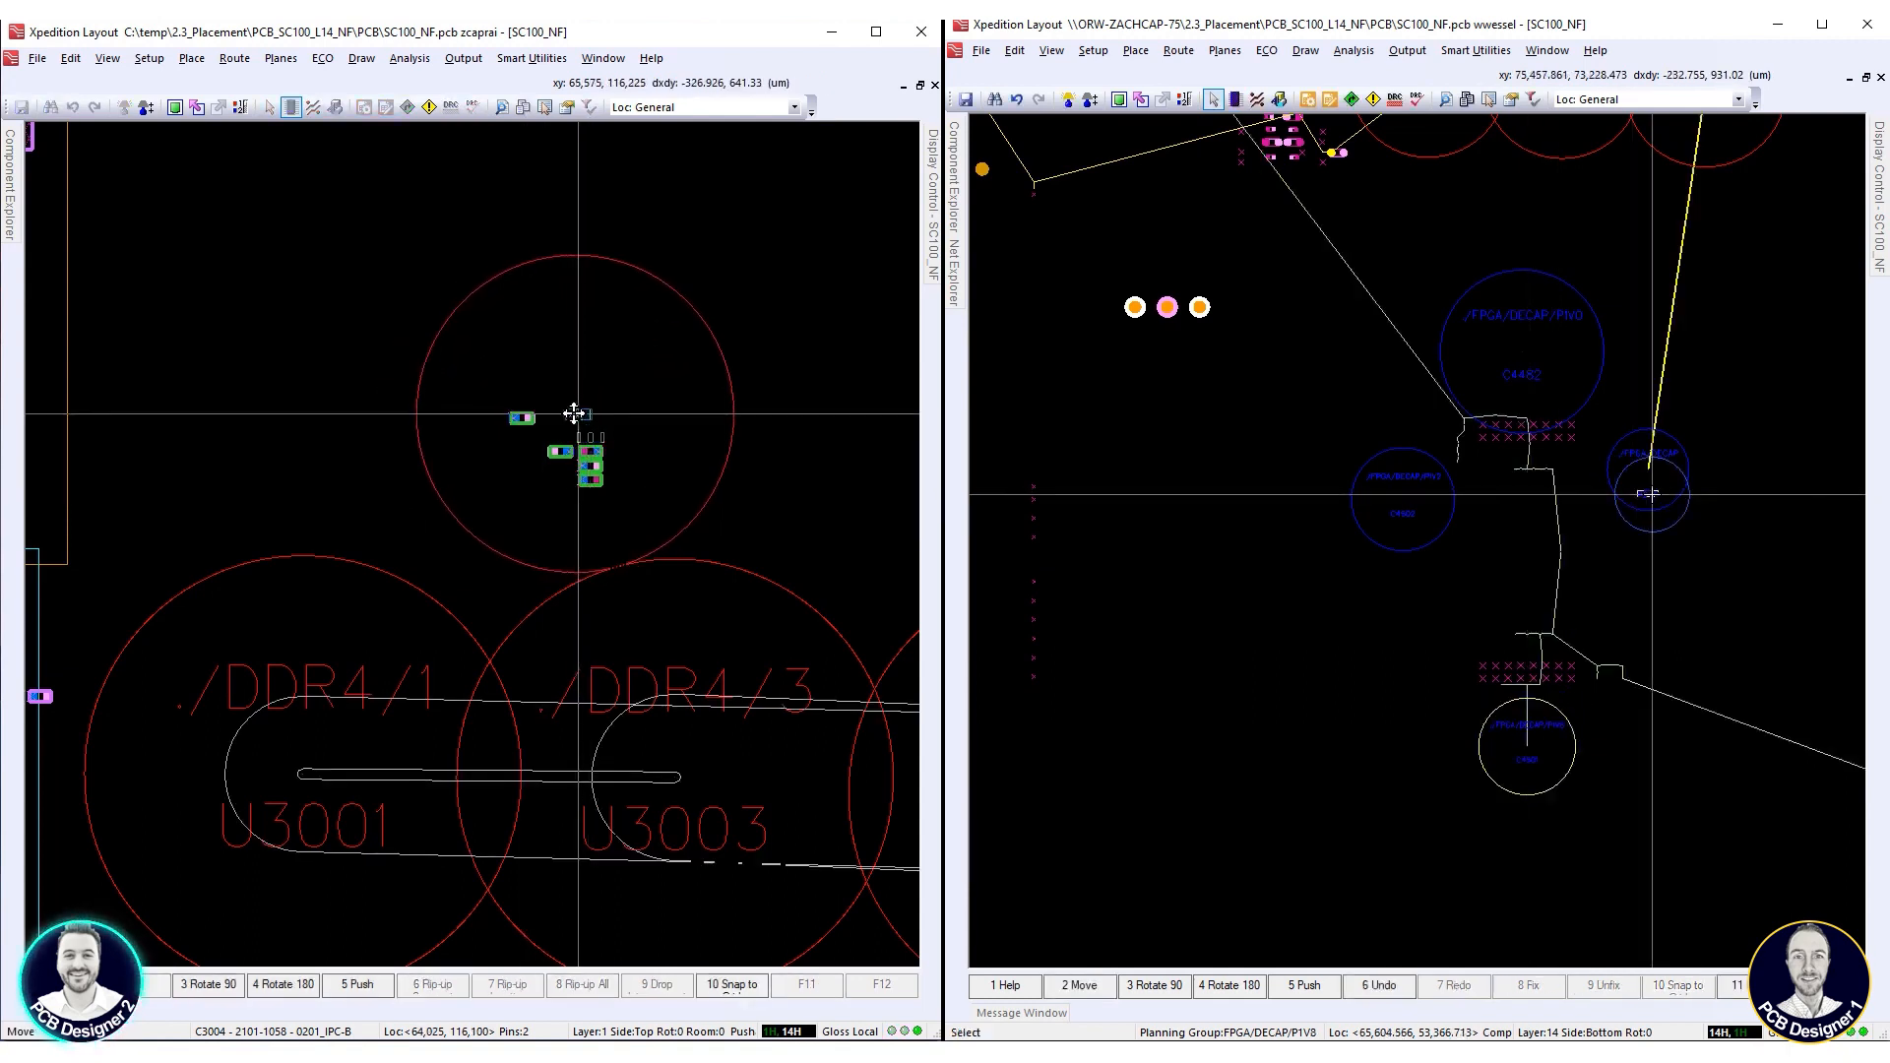
left_click(565, 415)
left_click(591, 465)
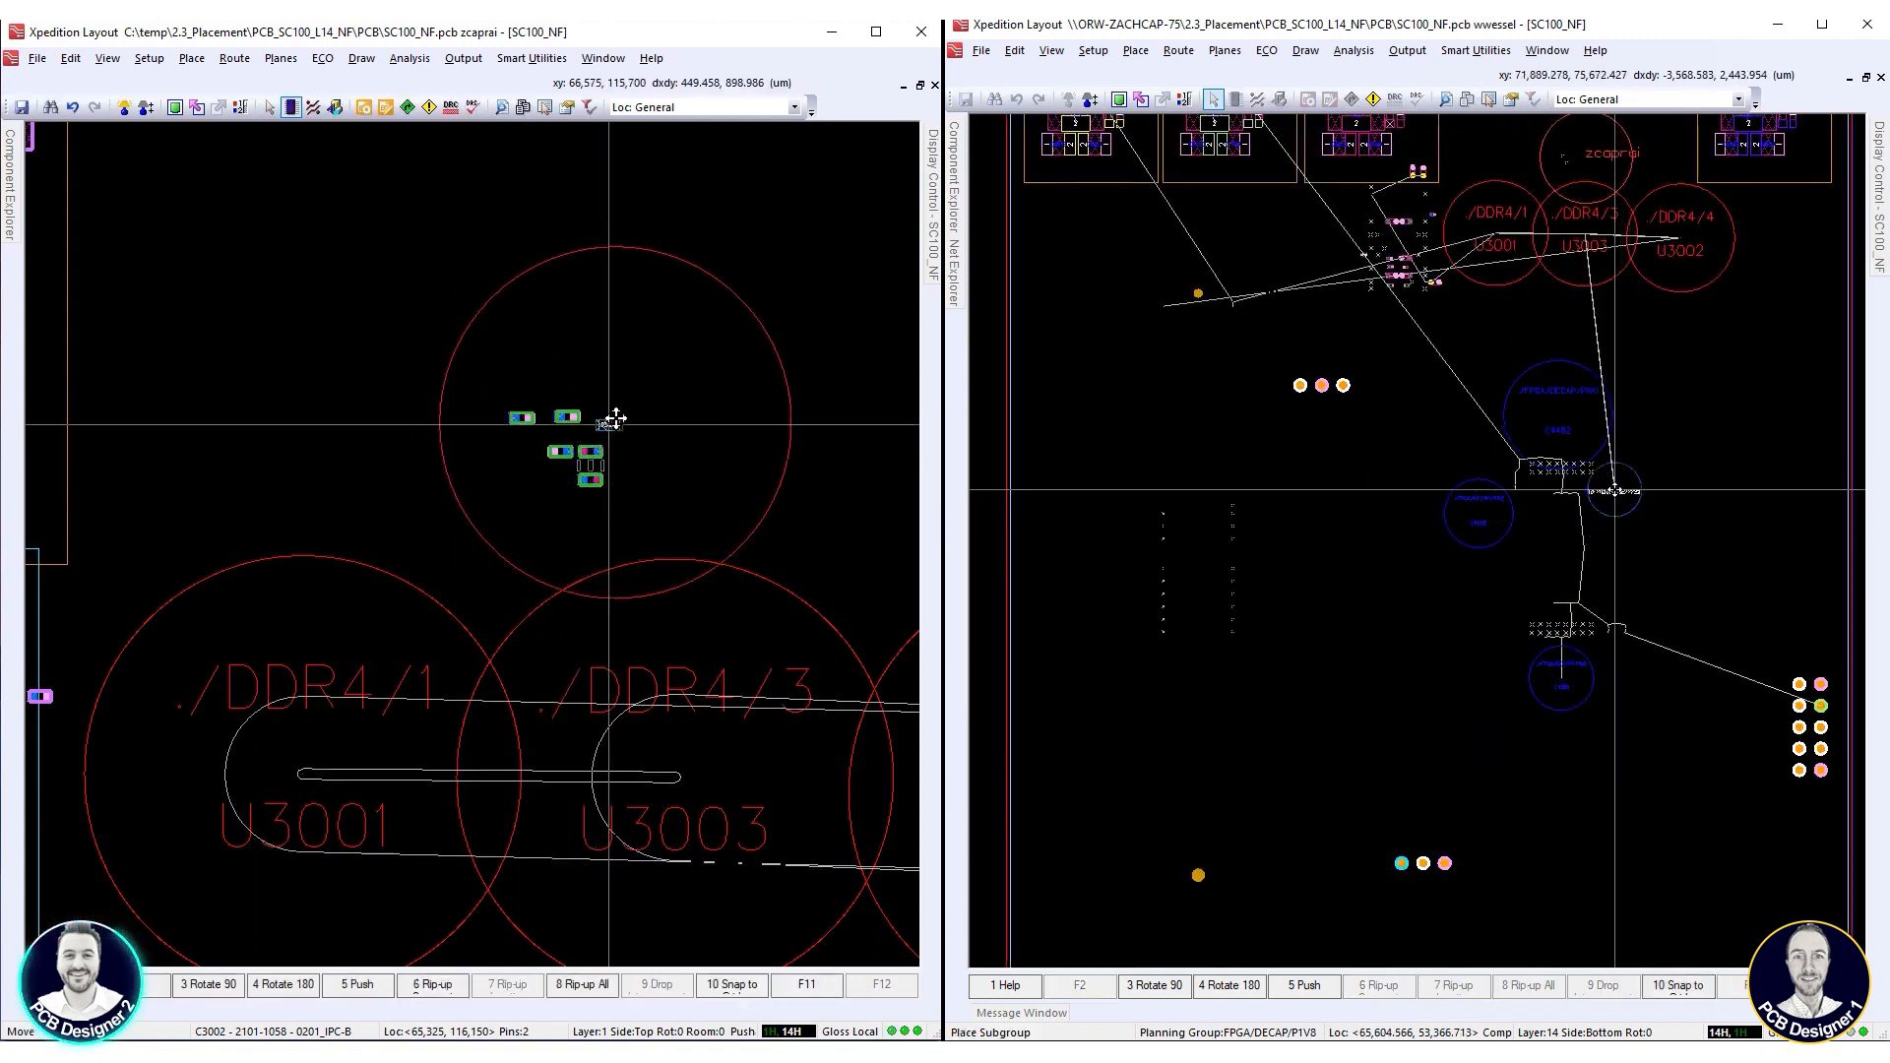
left_click(613, 418)
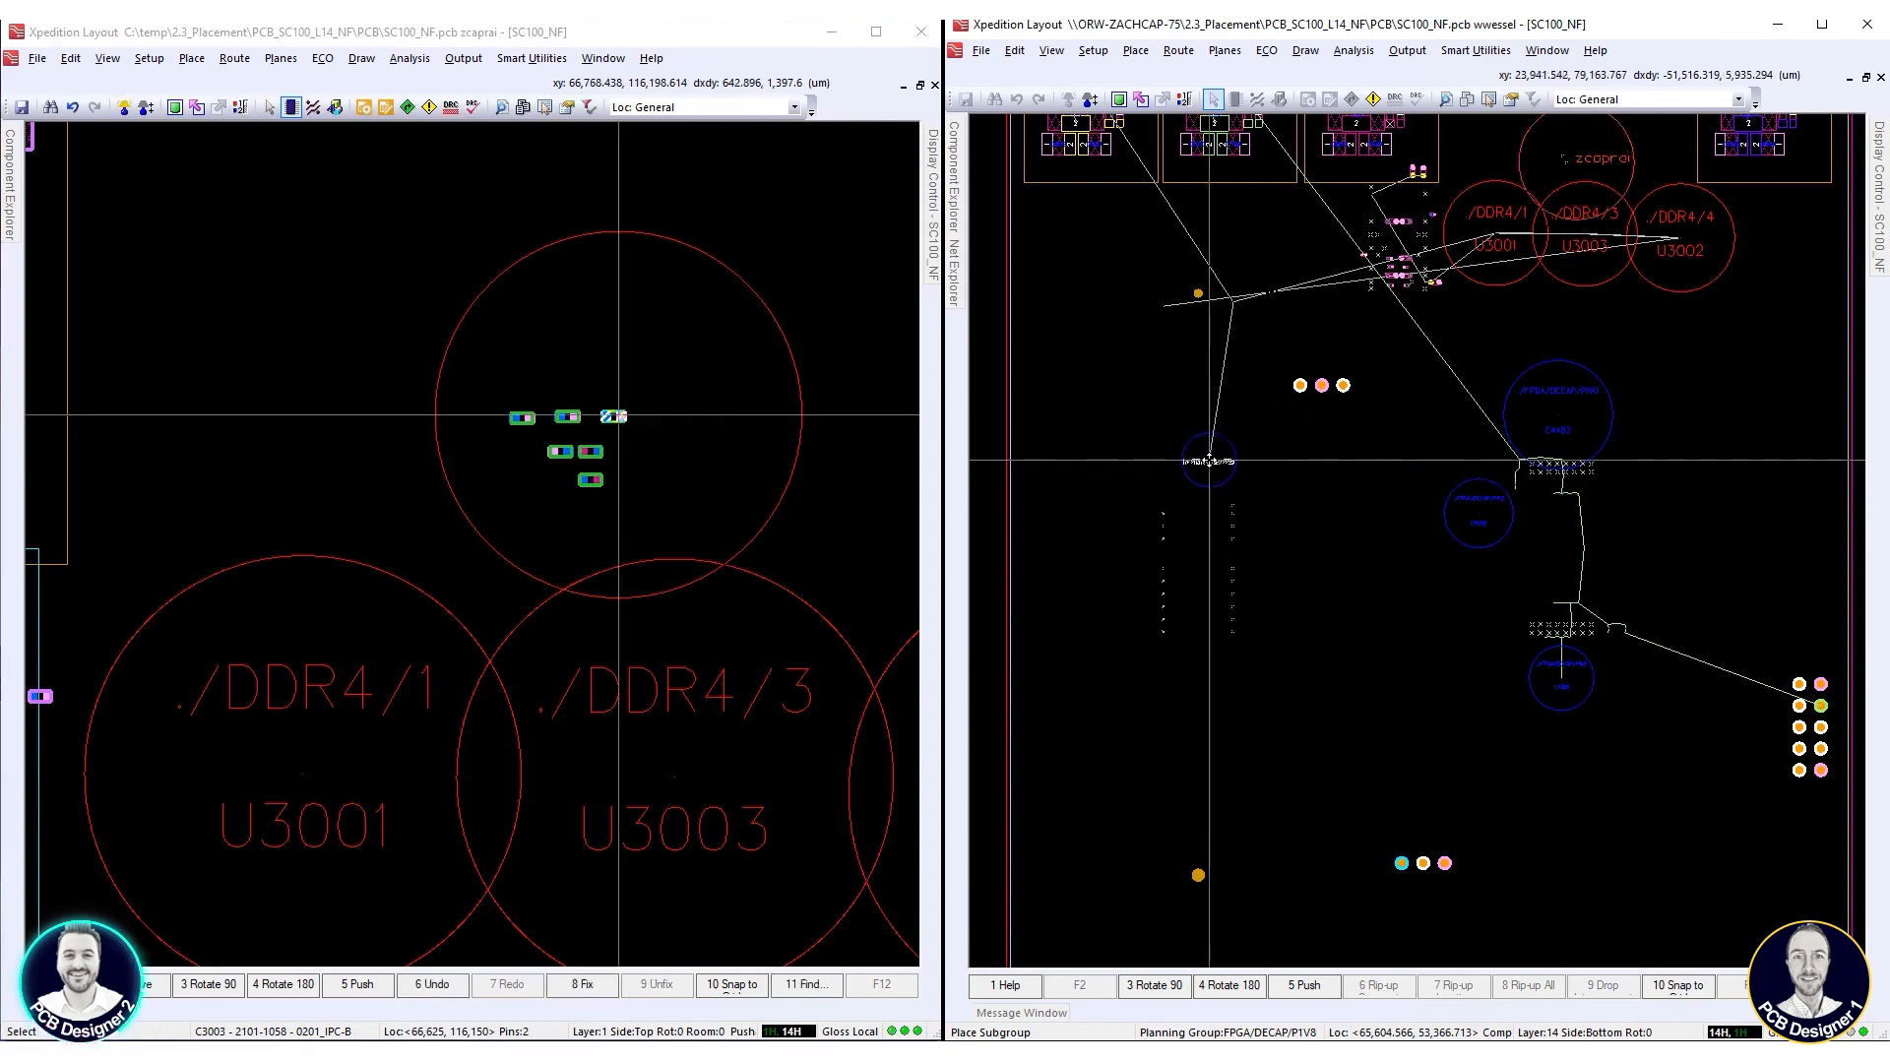
Move resistor R3031, rotated 180°, to the right end of the VREF capacitor row at 68,100, 116,125 µm
left_click(560, 451)
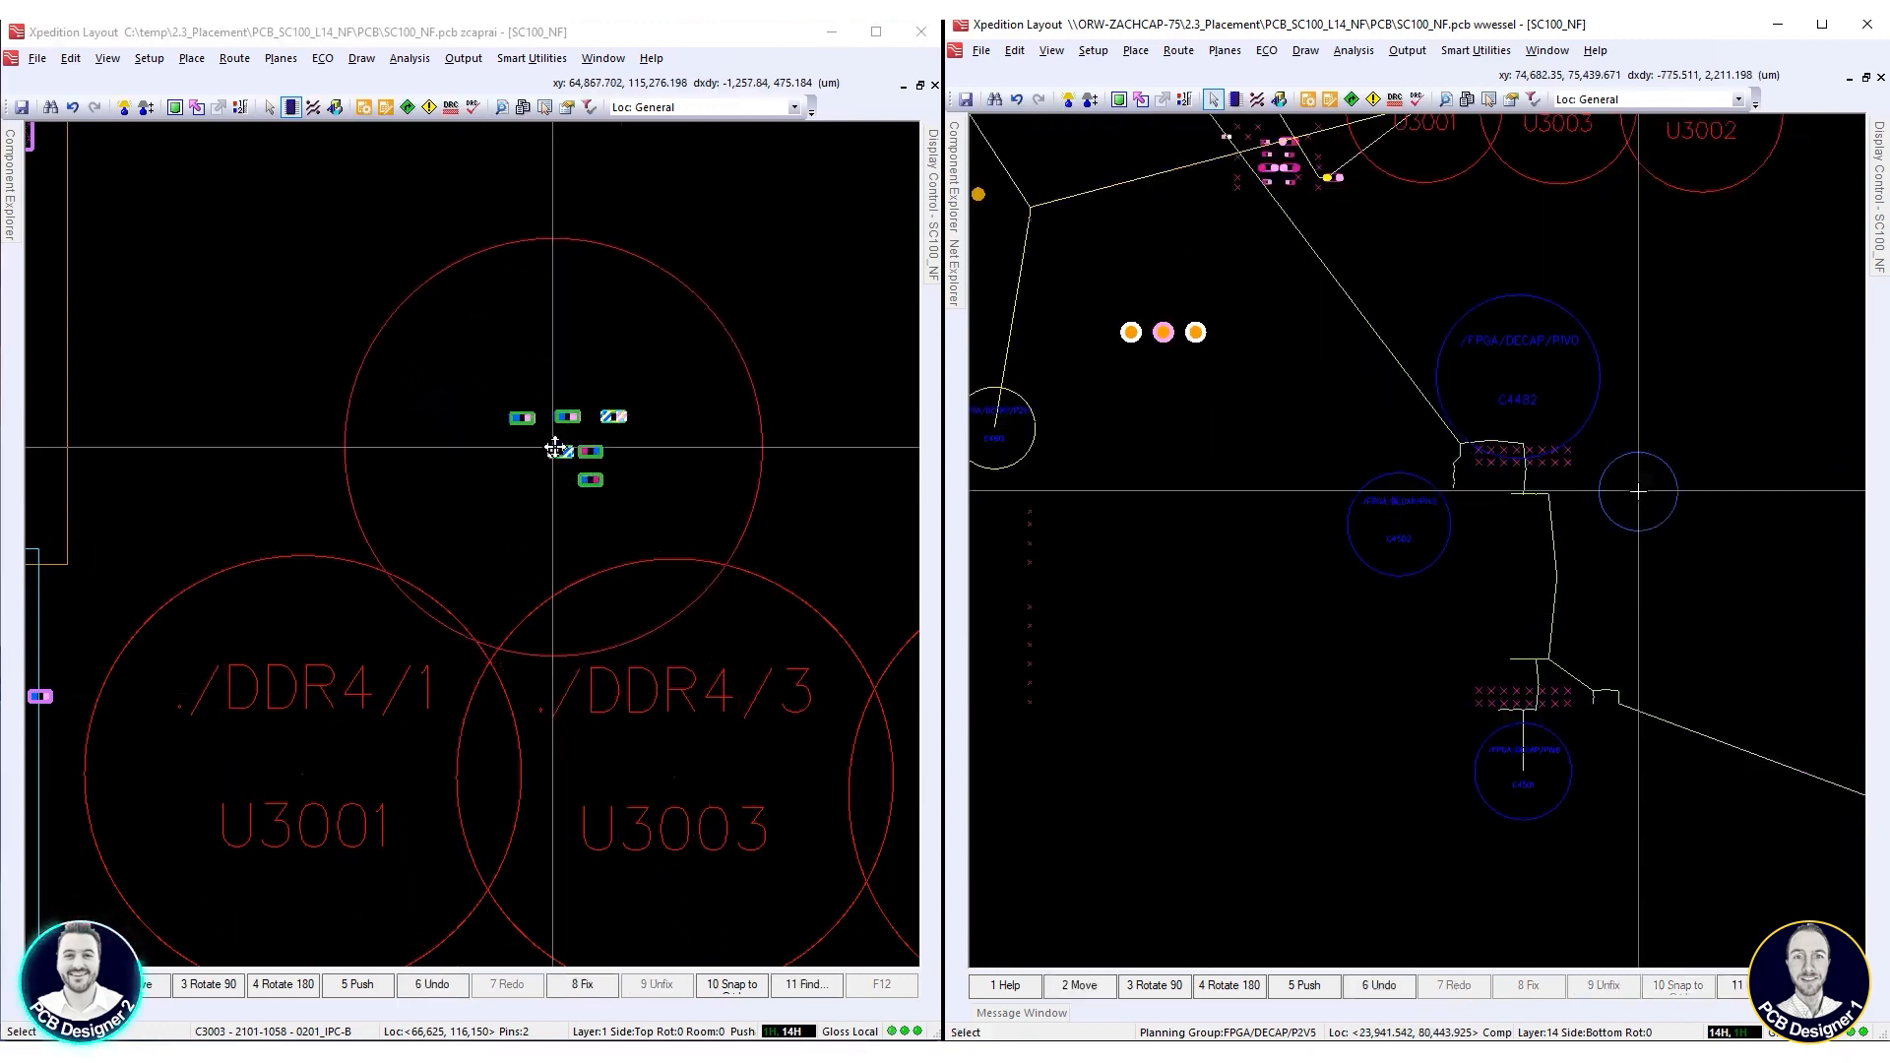
left_click(674, 460)
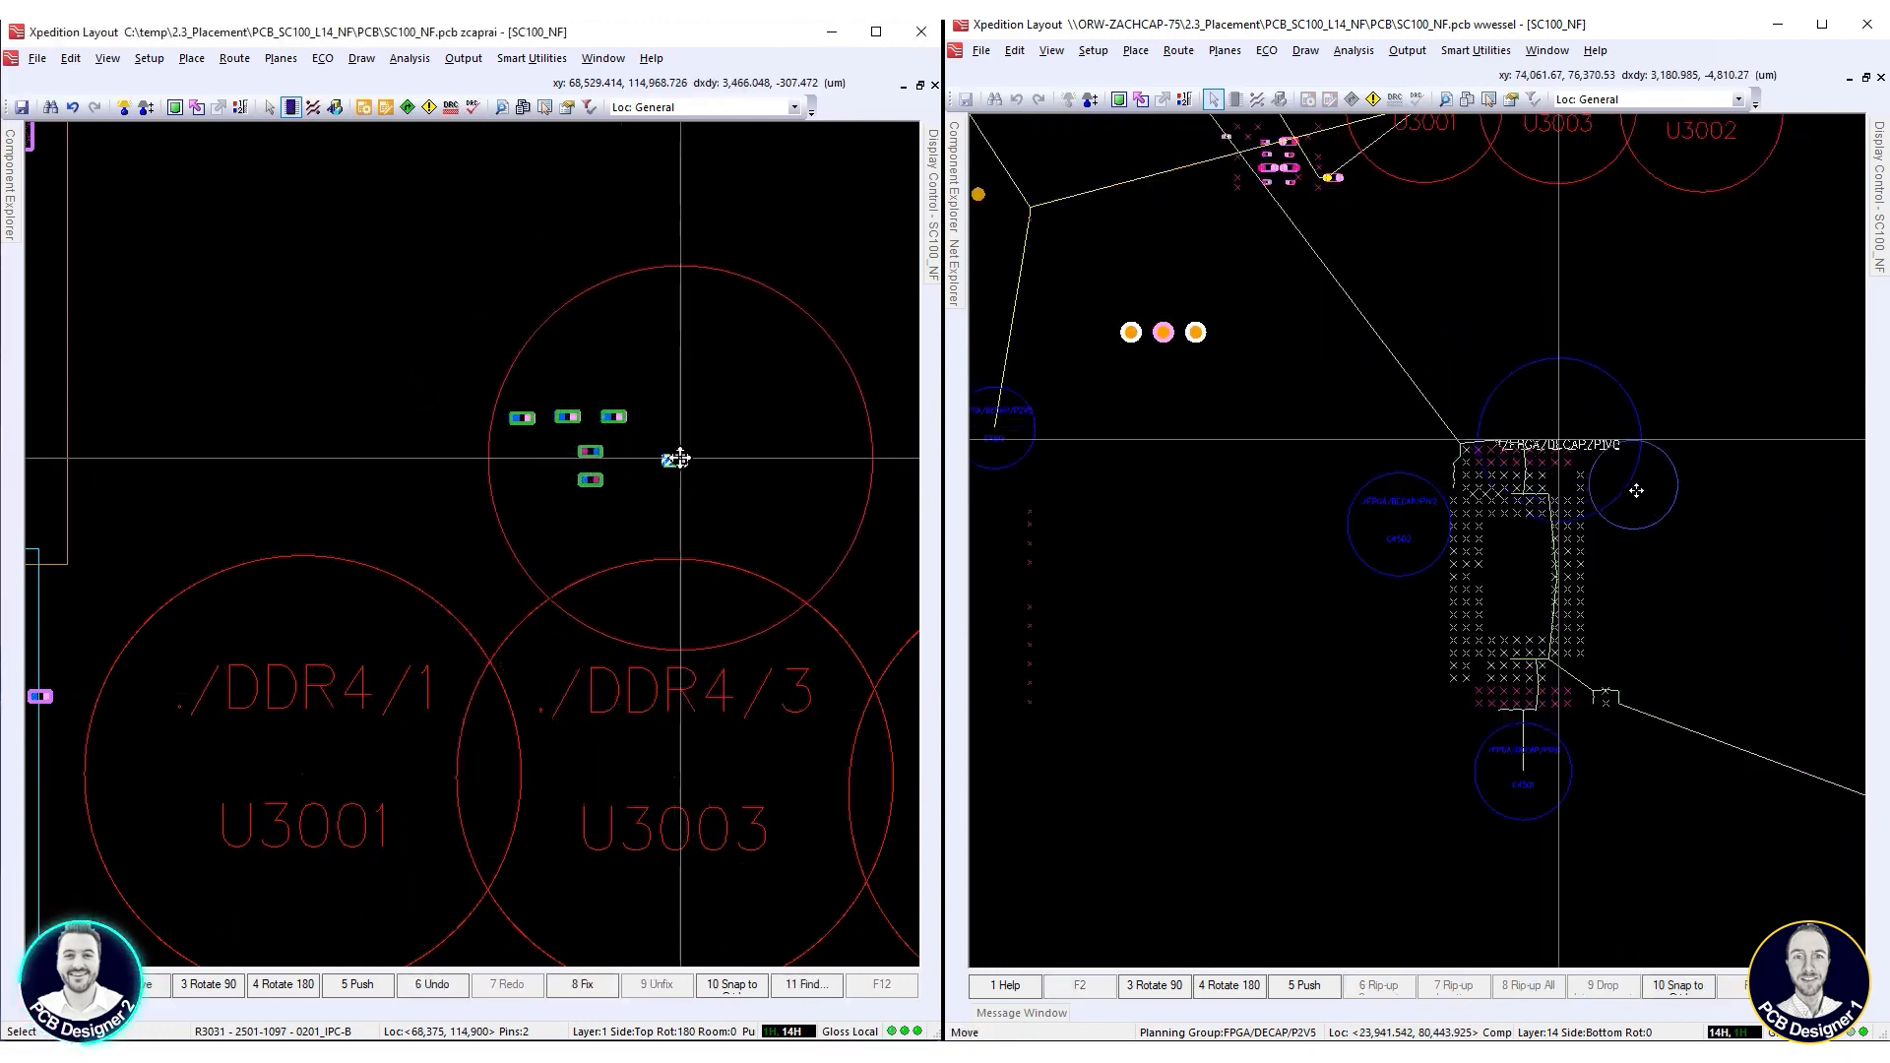
left_click(676, 459)
left_click(667, 418)
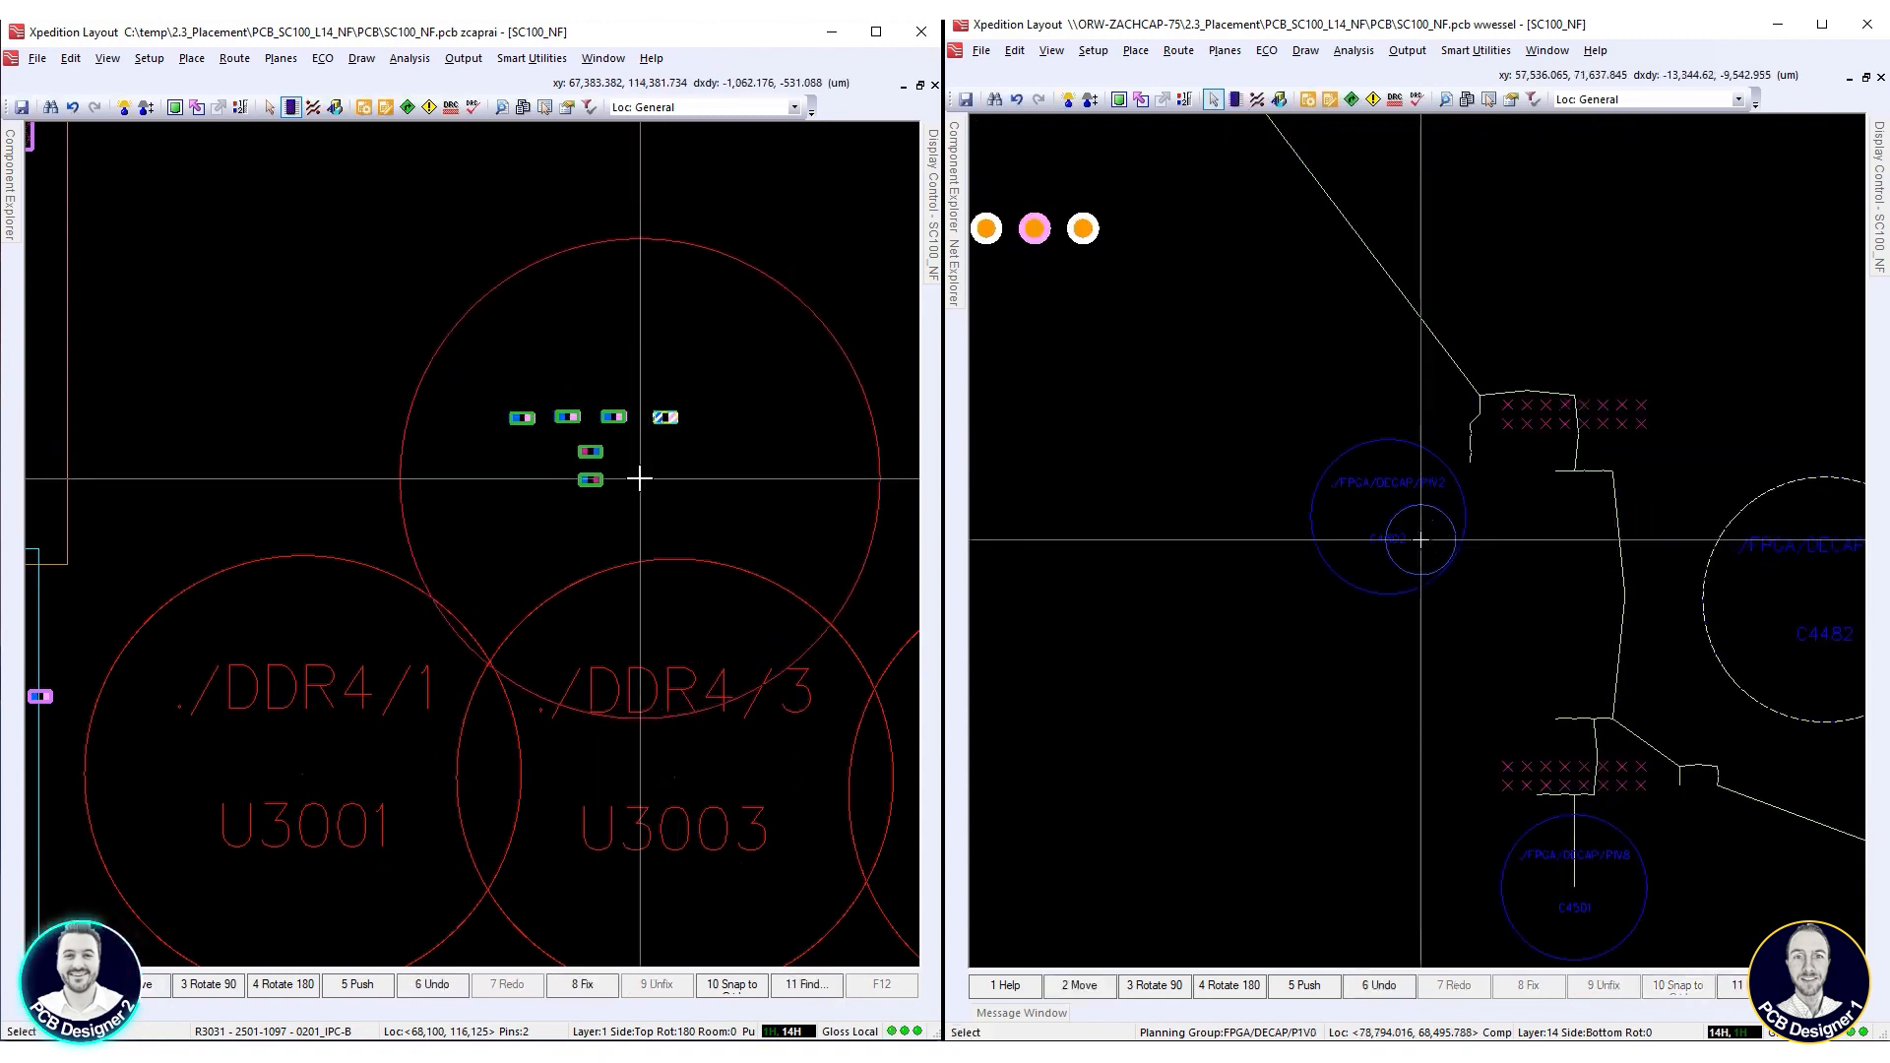
Place capacitor C3001 rotated 90° below R3031, and move C4502 out of the FPGA/DECAP/P1V2 group to 65,075, 82,450 µm
left_click(594, 453)
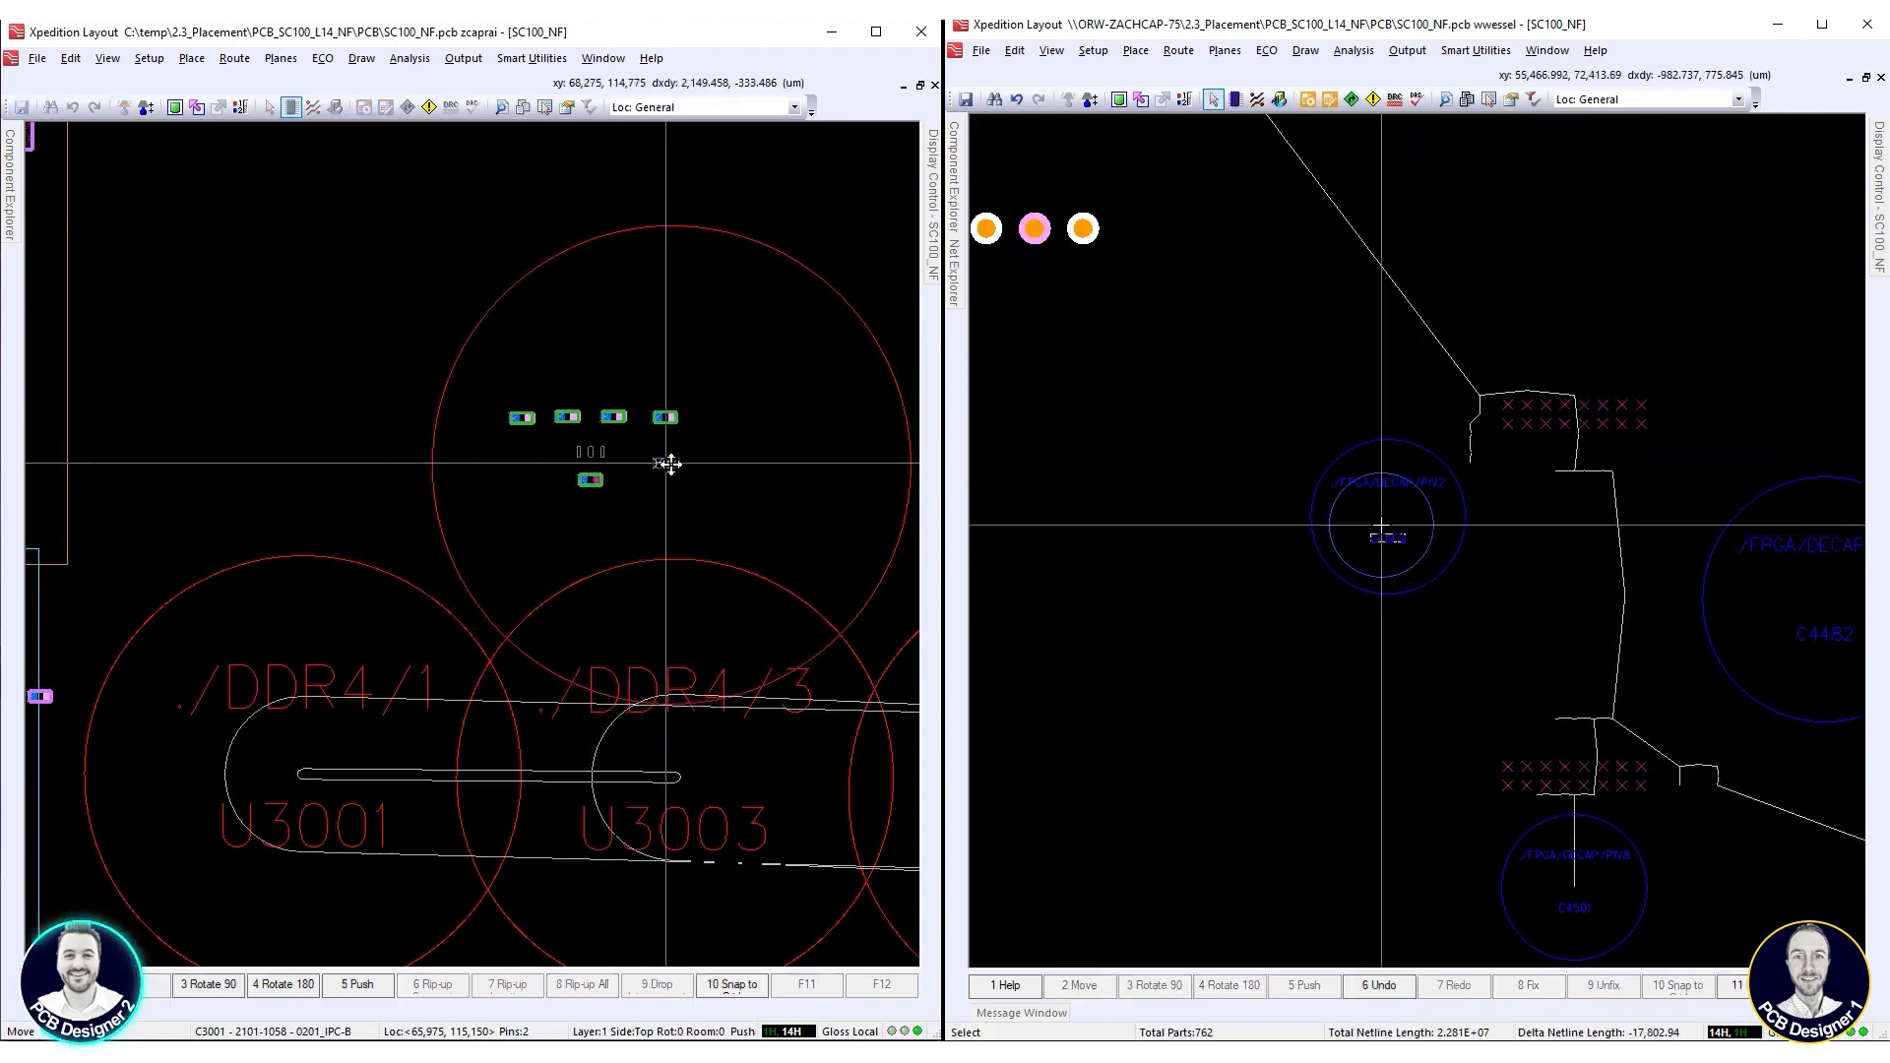
key("F3")
left_click_drag(1384, 538, 1565, 330)
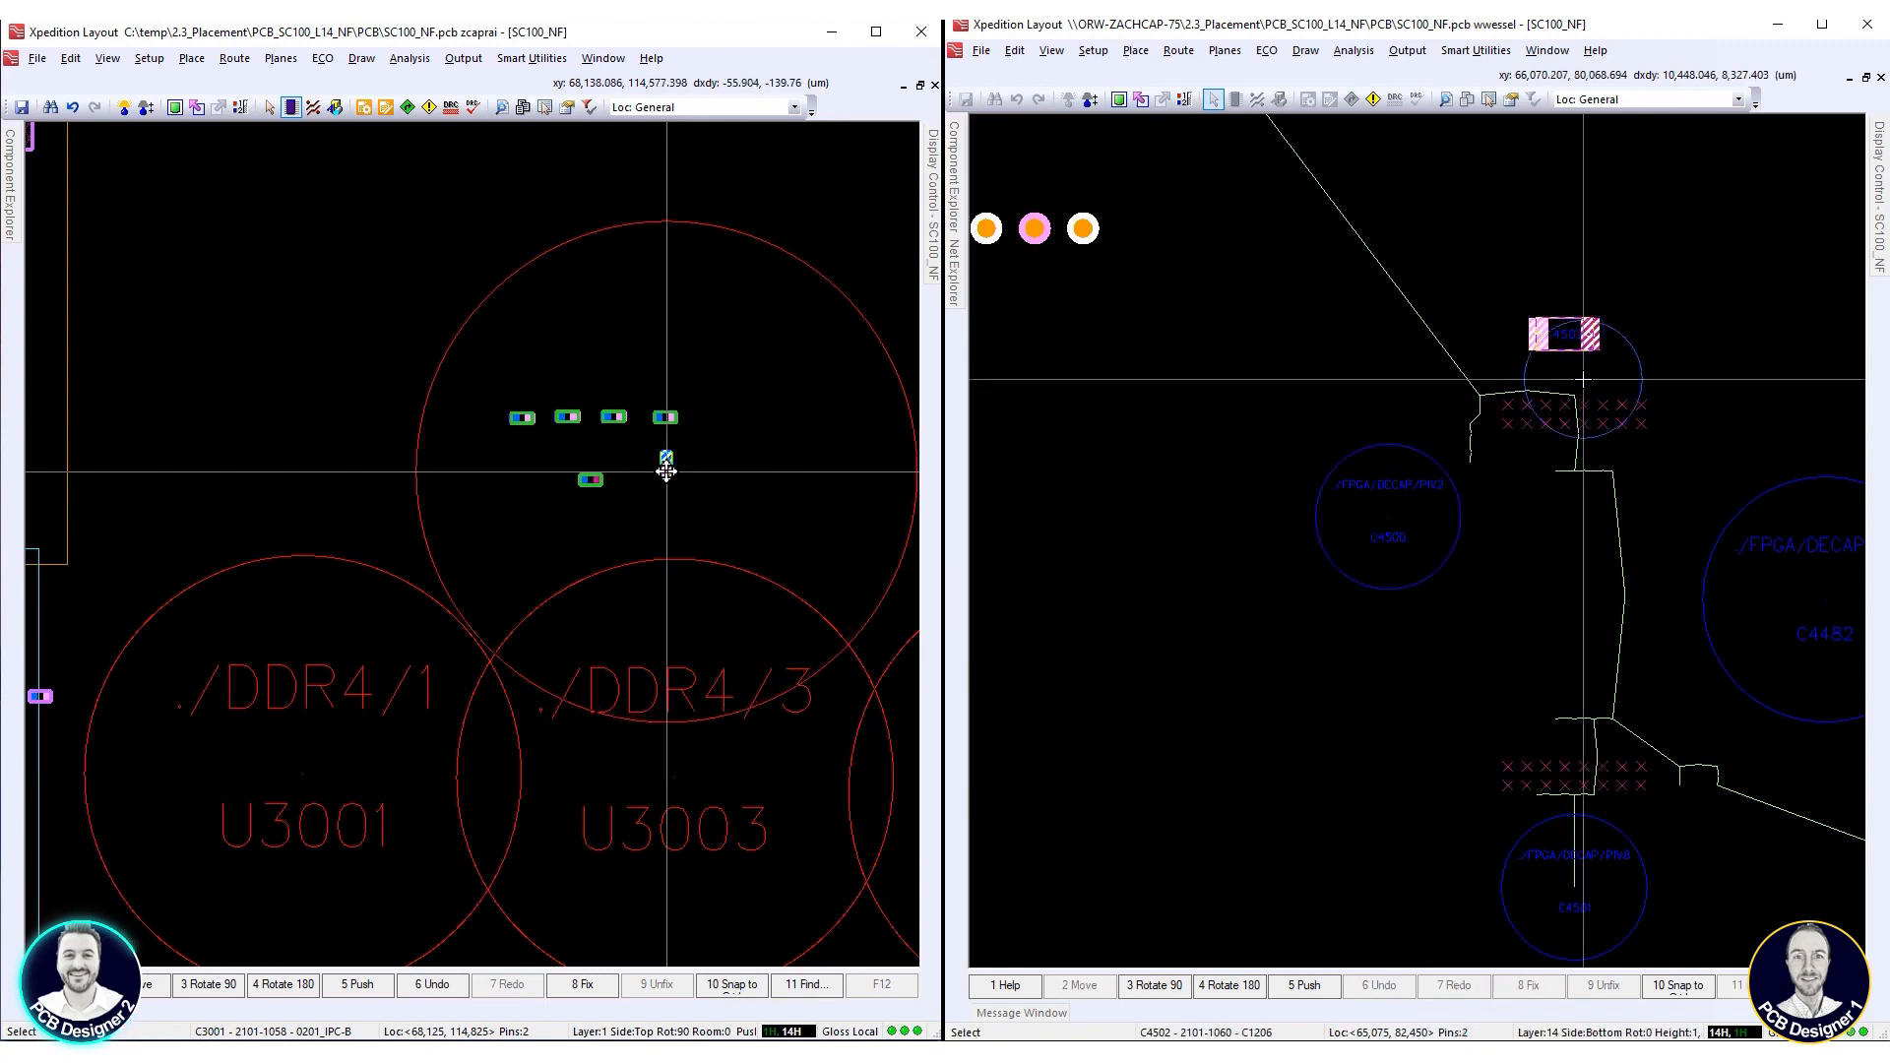
scroll(1565, 331, "up", 1)
Nudge capacitor C3001 slightly down and left below R3031, and rotate resistor R3030 by 90°
left_click_drag(666, 468, 664, 476)
left_click(658, 478)
key("F3")
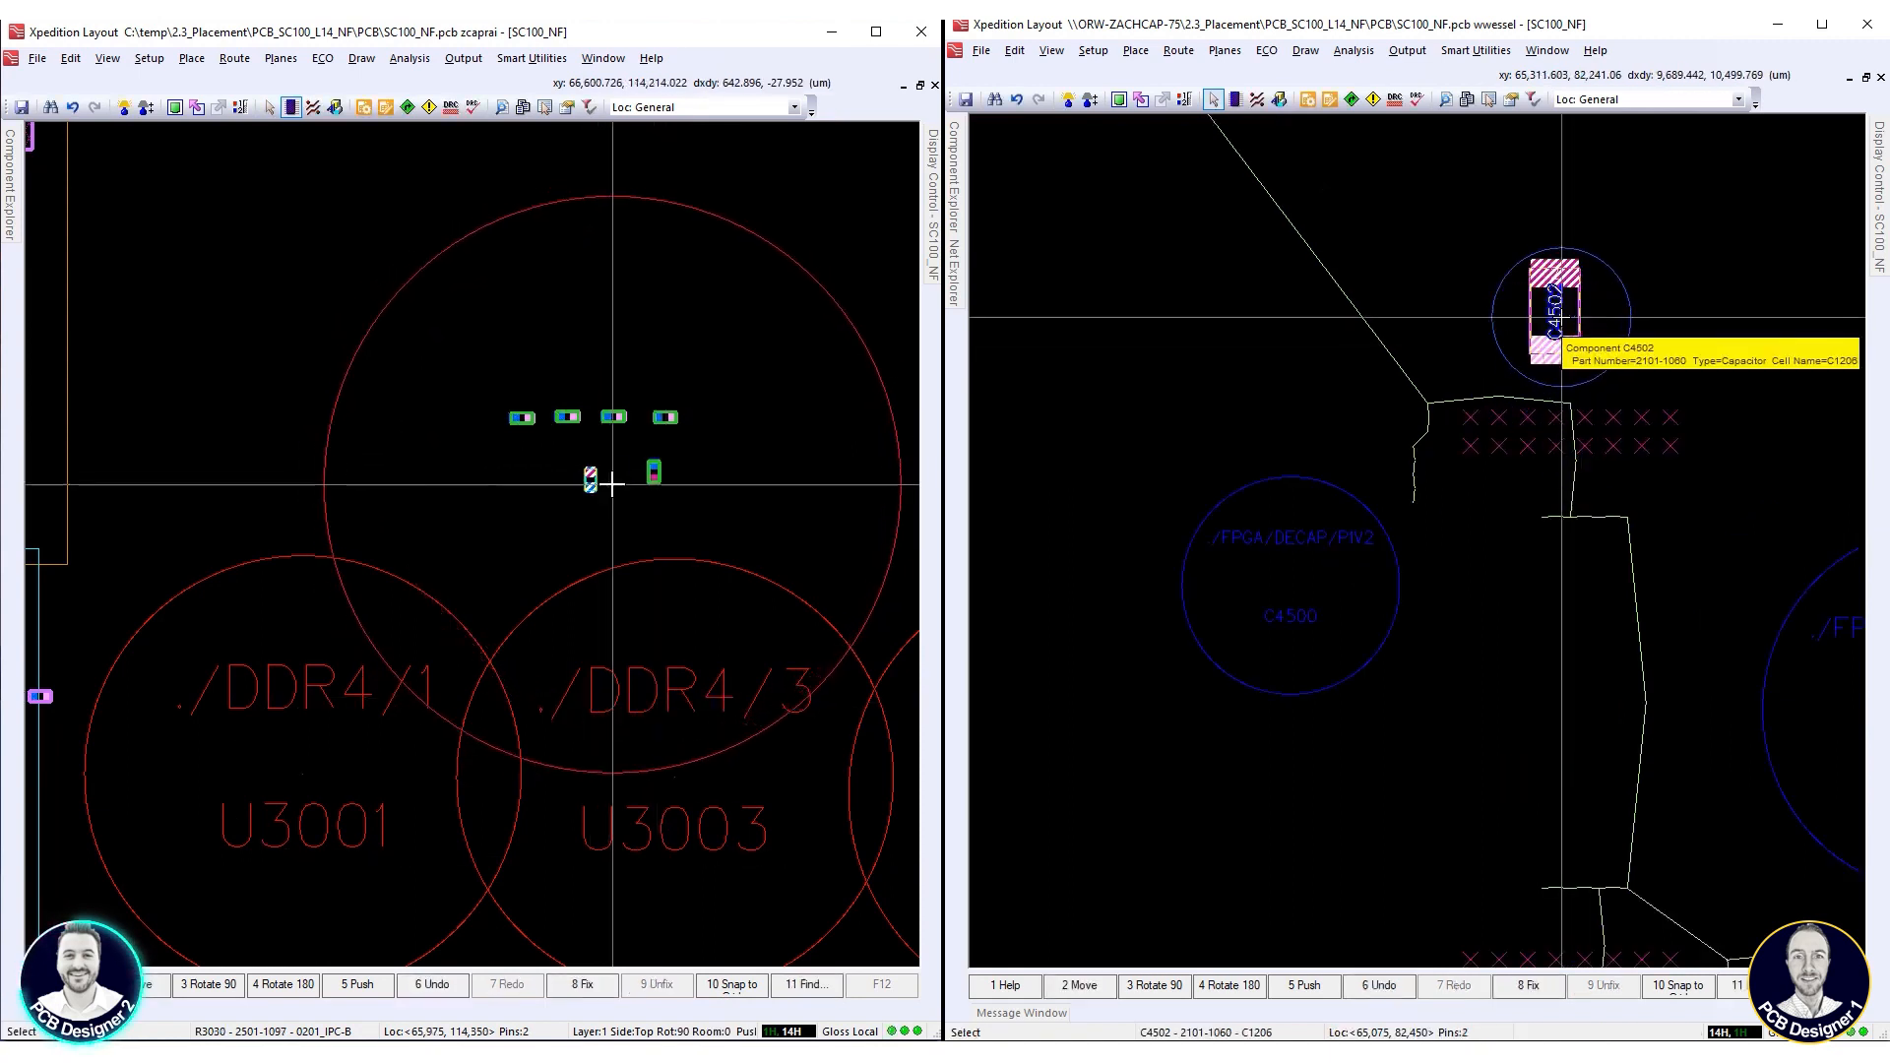
Rotate resistor R3030 and place it beside C3001 below the VREF capacitor row, and shift C4502 slightly down and right
key("F3")
left_click_drag(589, 480, 620, 473)
left_click_drag(1560, 312, 1569, 333)
left_click_drag(620, 473, 617, 473)
left_click_drag(1569, 333, 1568, 337)
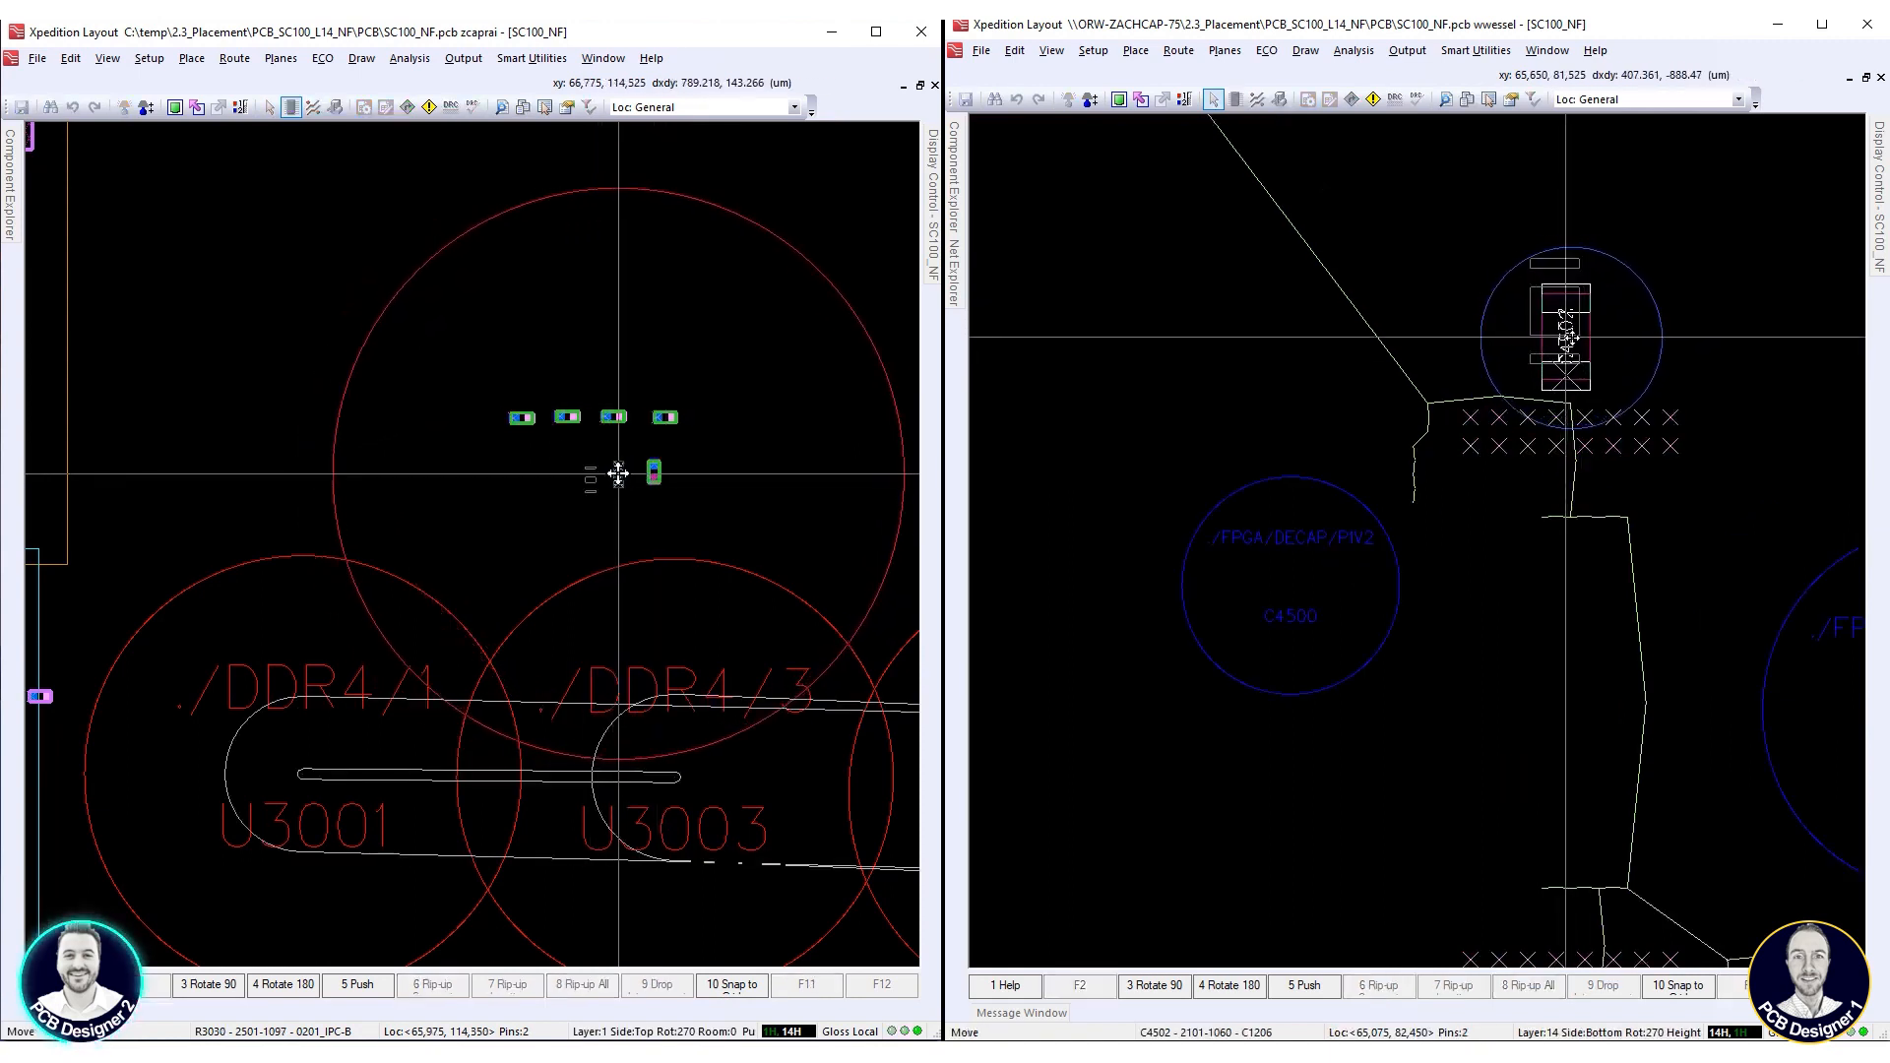
left_click_drag(616, 472, 618, 472)
left_click_drag(1568, 337, 1575, 338)
left_click_drag(490, 446, 500, 433)
left_click(1575, 338)
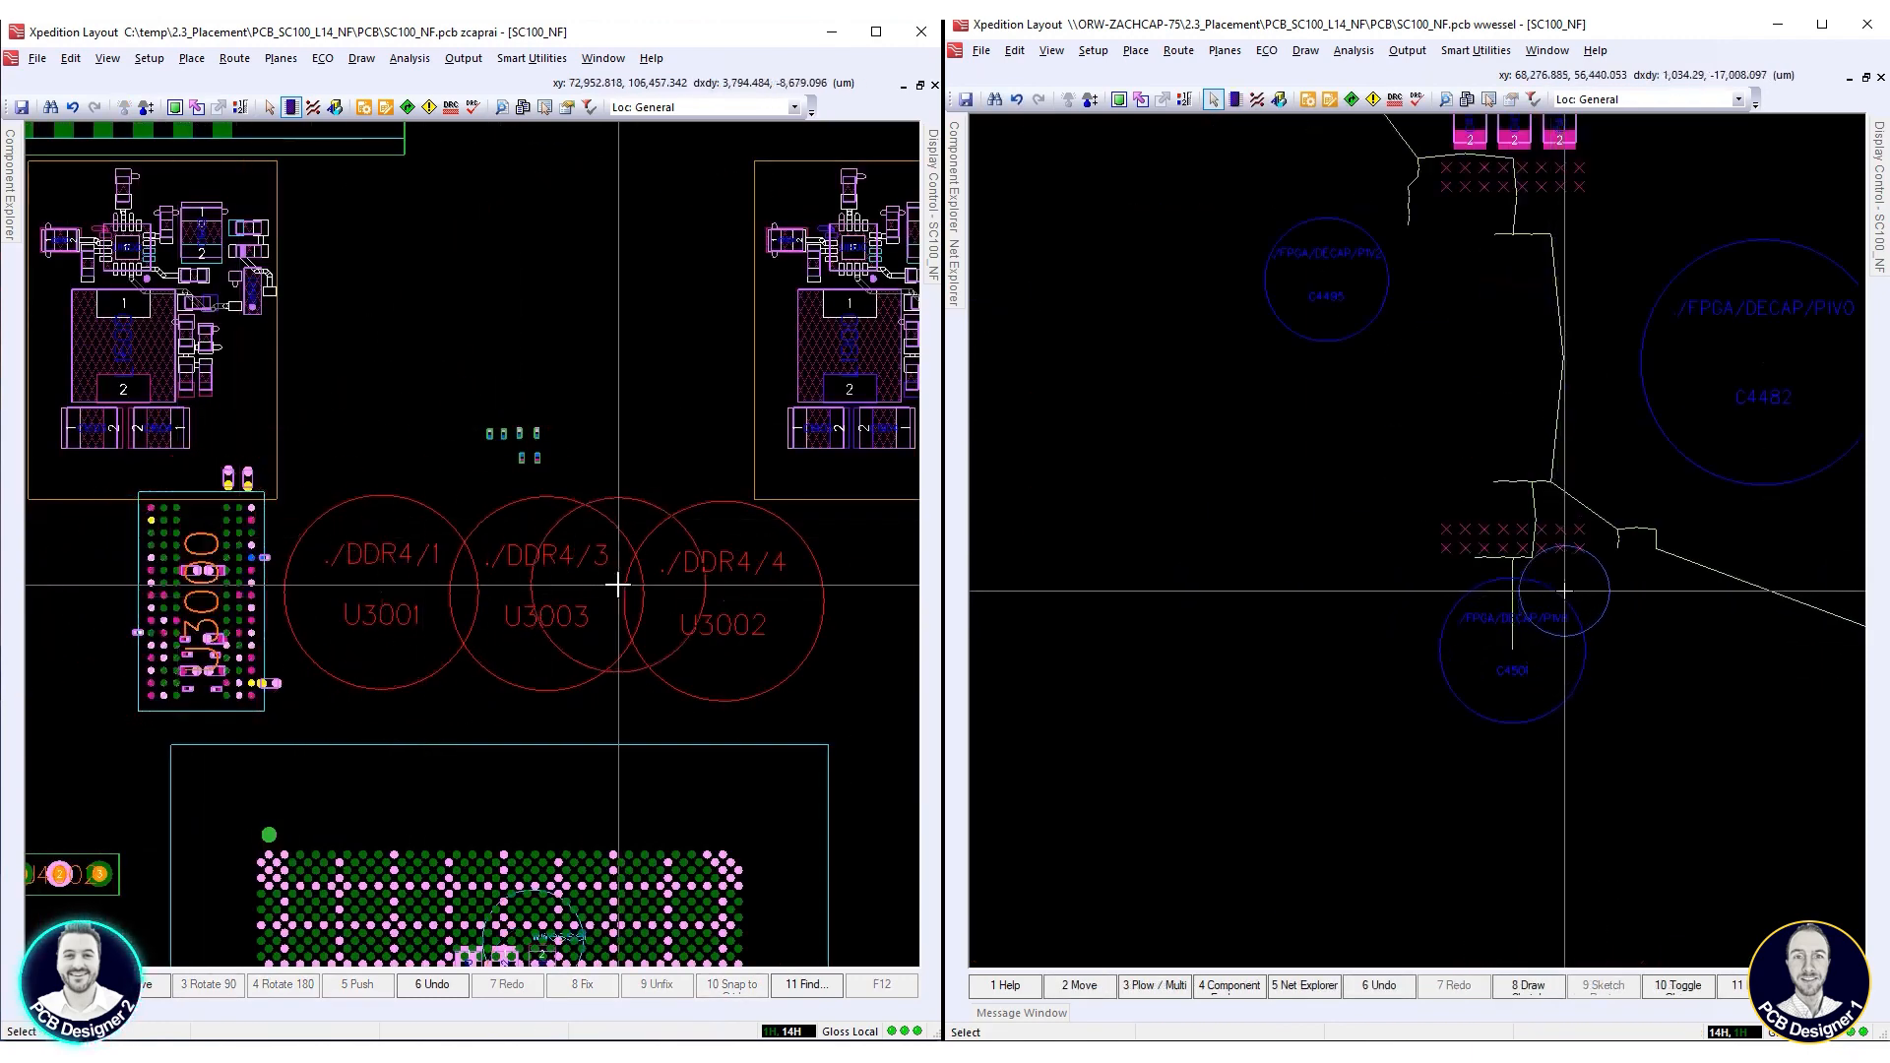
Place capacitor C4495 from the FPGA/DECAP/P1V2 group at 63,375, 76,100 µm
scroll(618, 586, "down", 3)
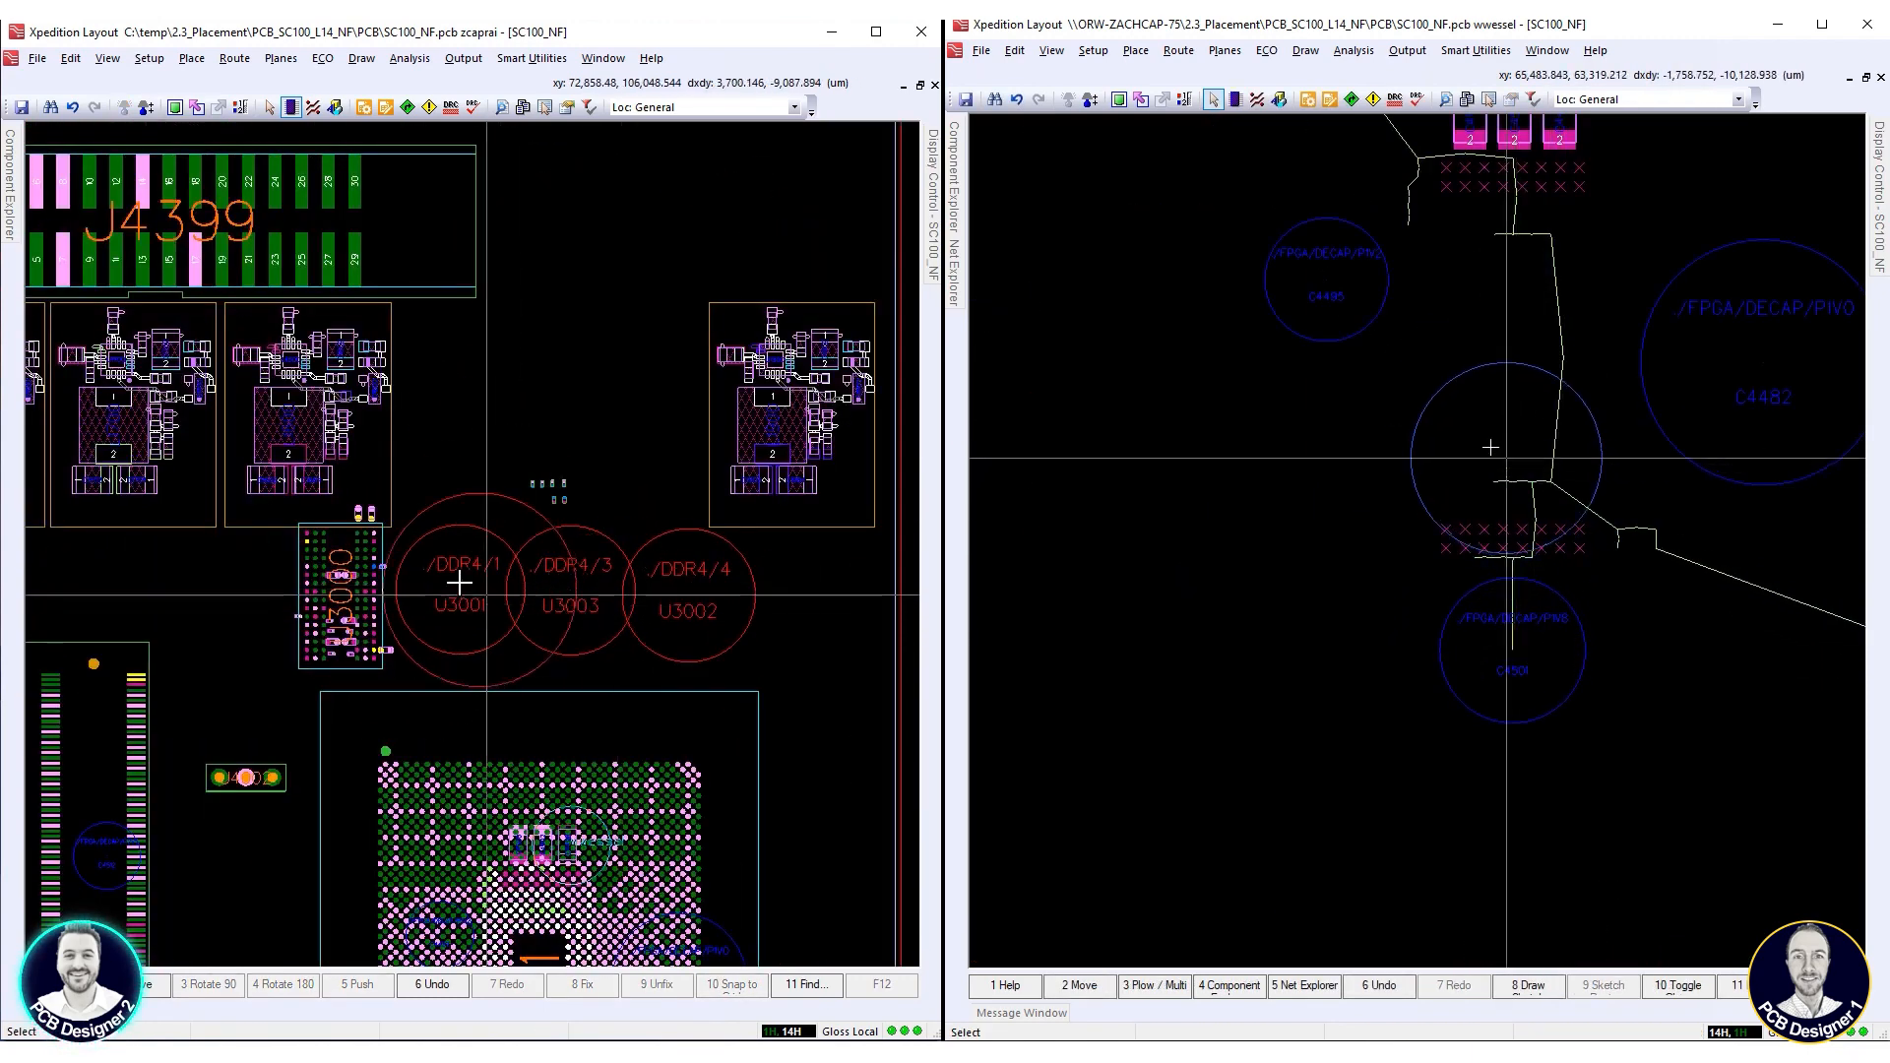
scroll(487, 589, "up", 3)
double_click(1339, 299)
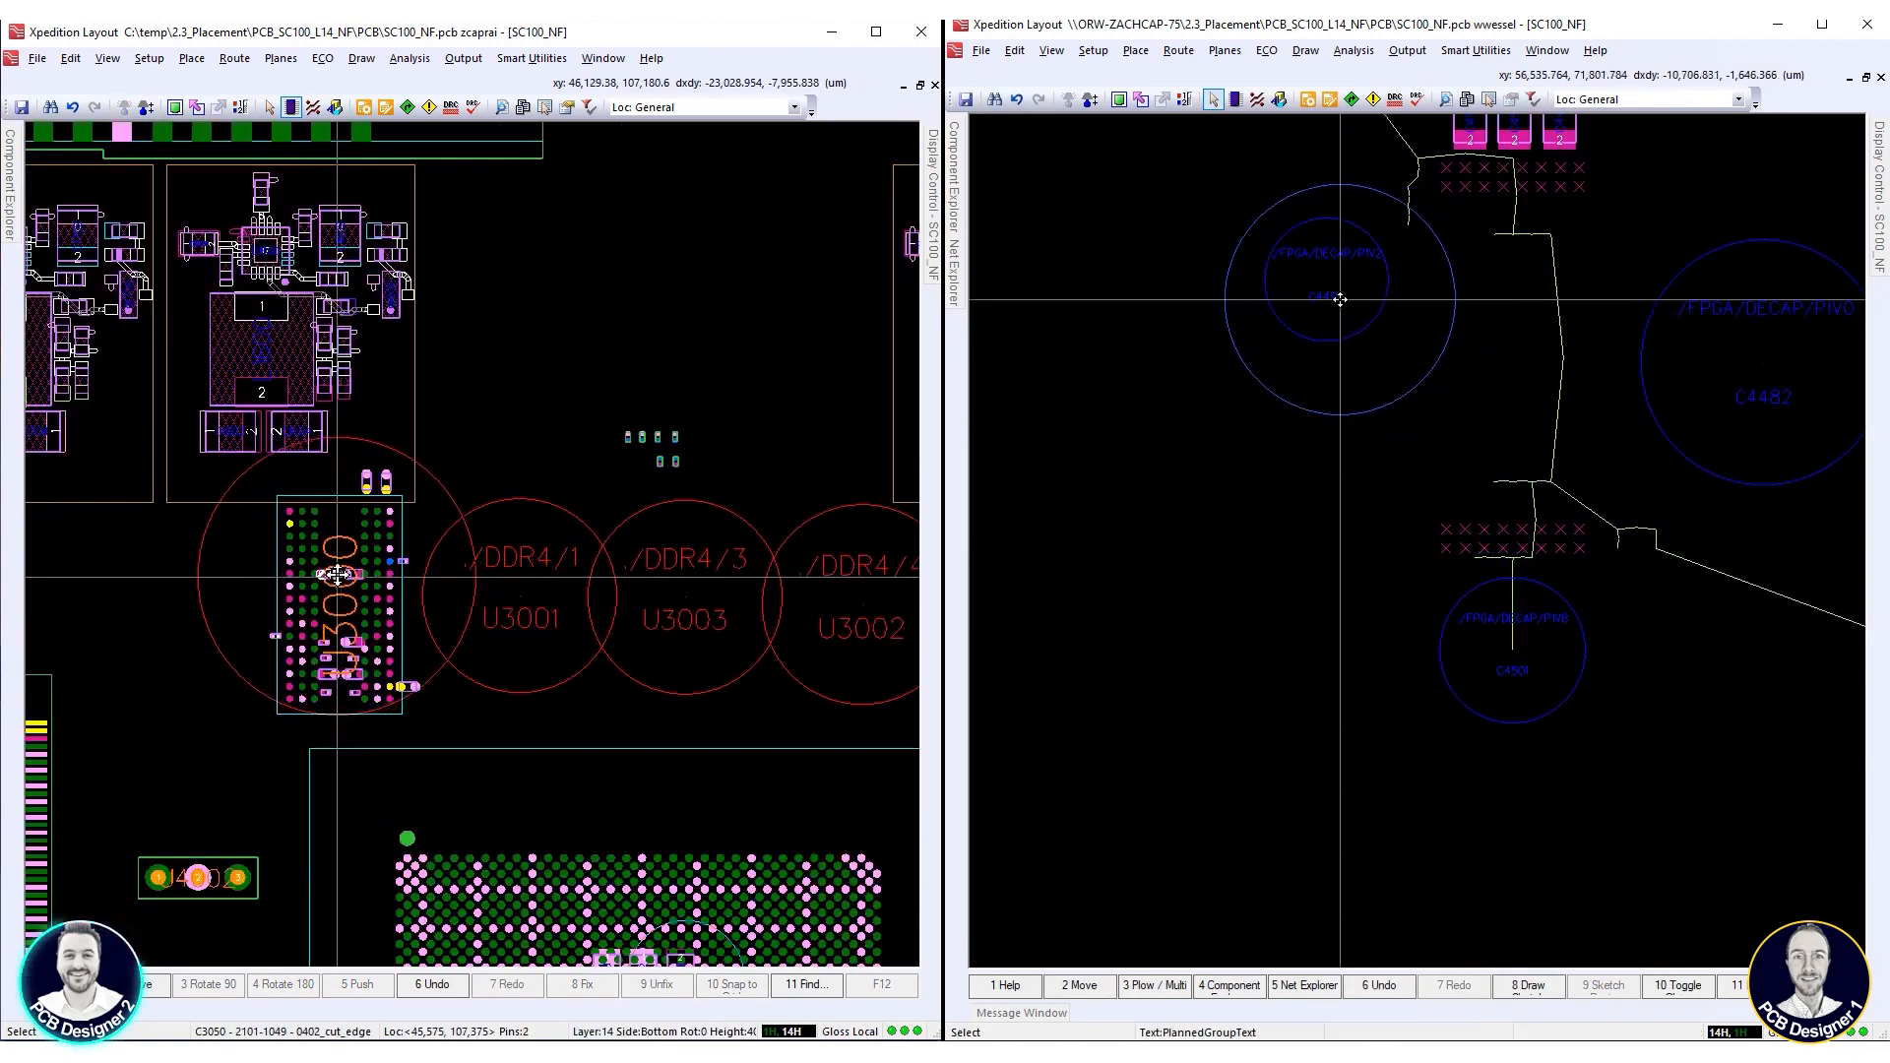
Copy U3000 with its surrounding parts onto the U3001 circuit beside it, and place capacitor C4493 at 65,700, 76,100 µm
left_click_drag(271, 475, 399, 632)
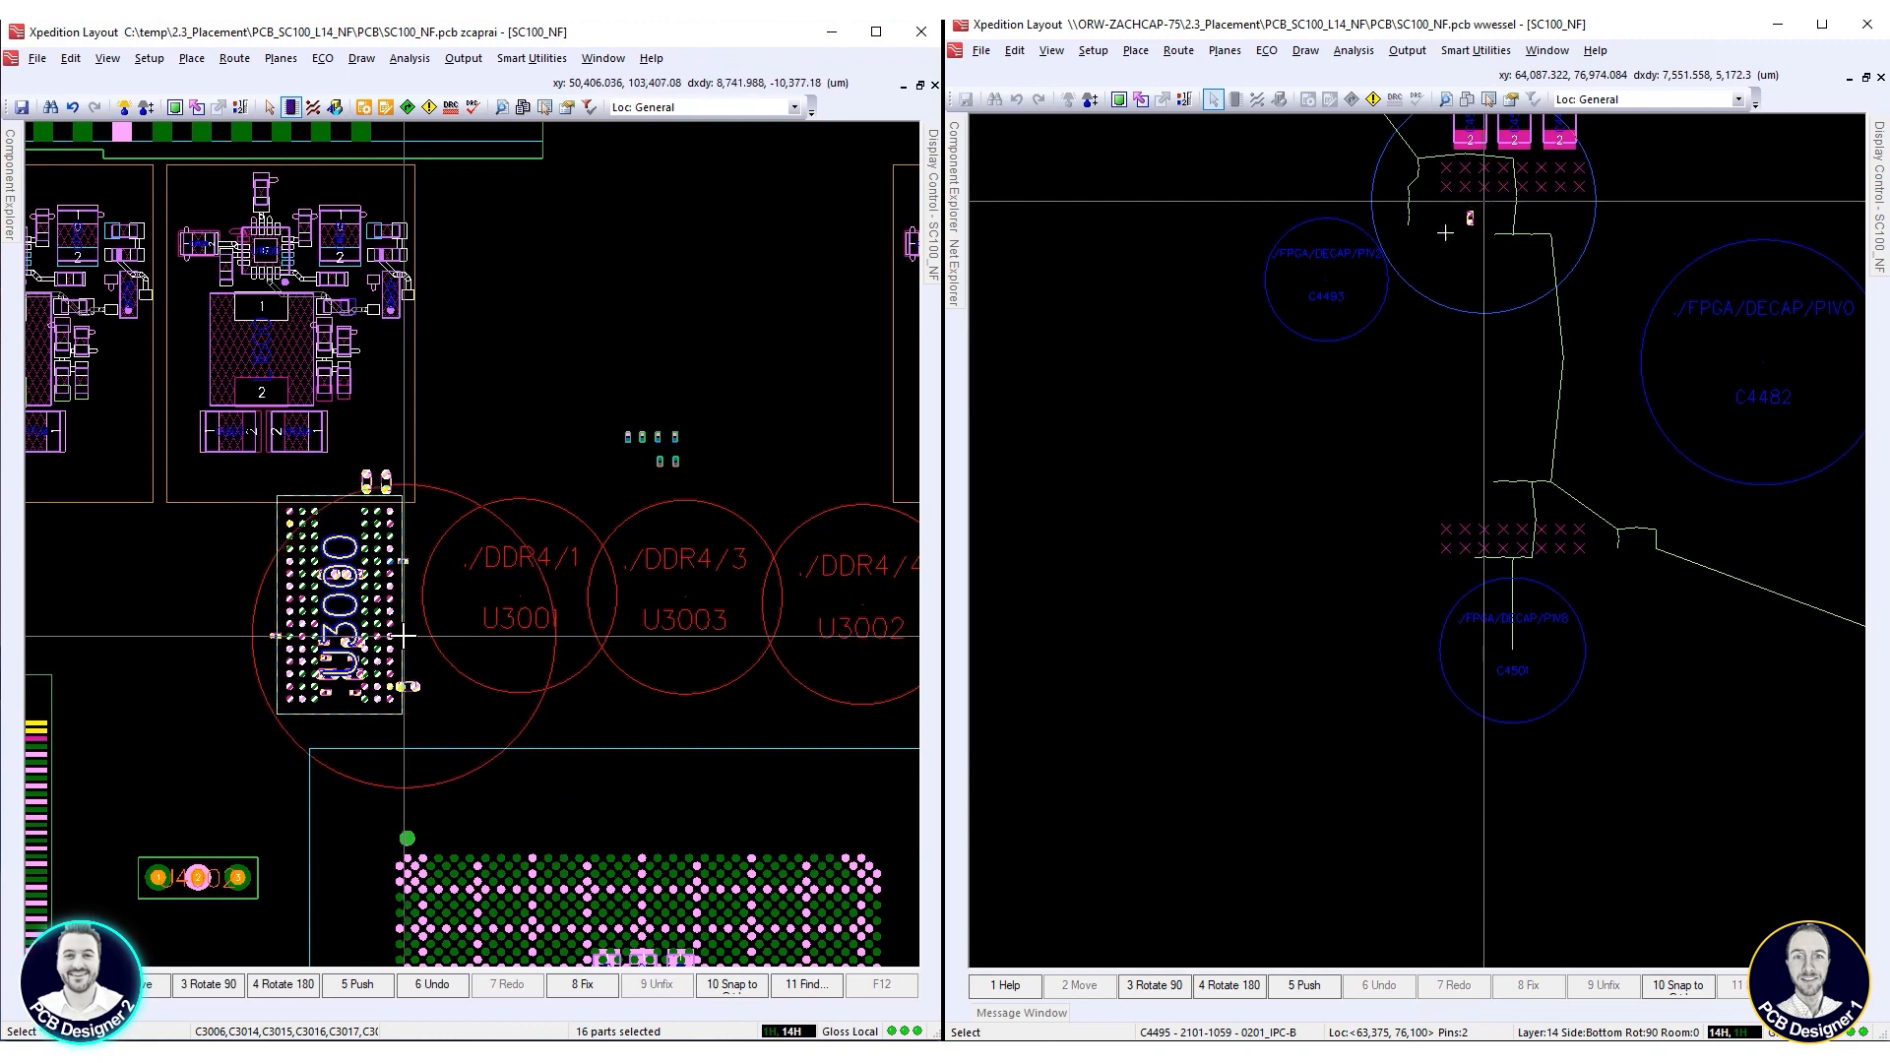
right_click(398, 630)
scroll(1467, 152, "up", 1)
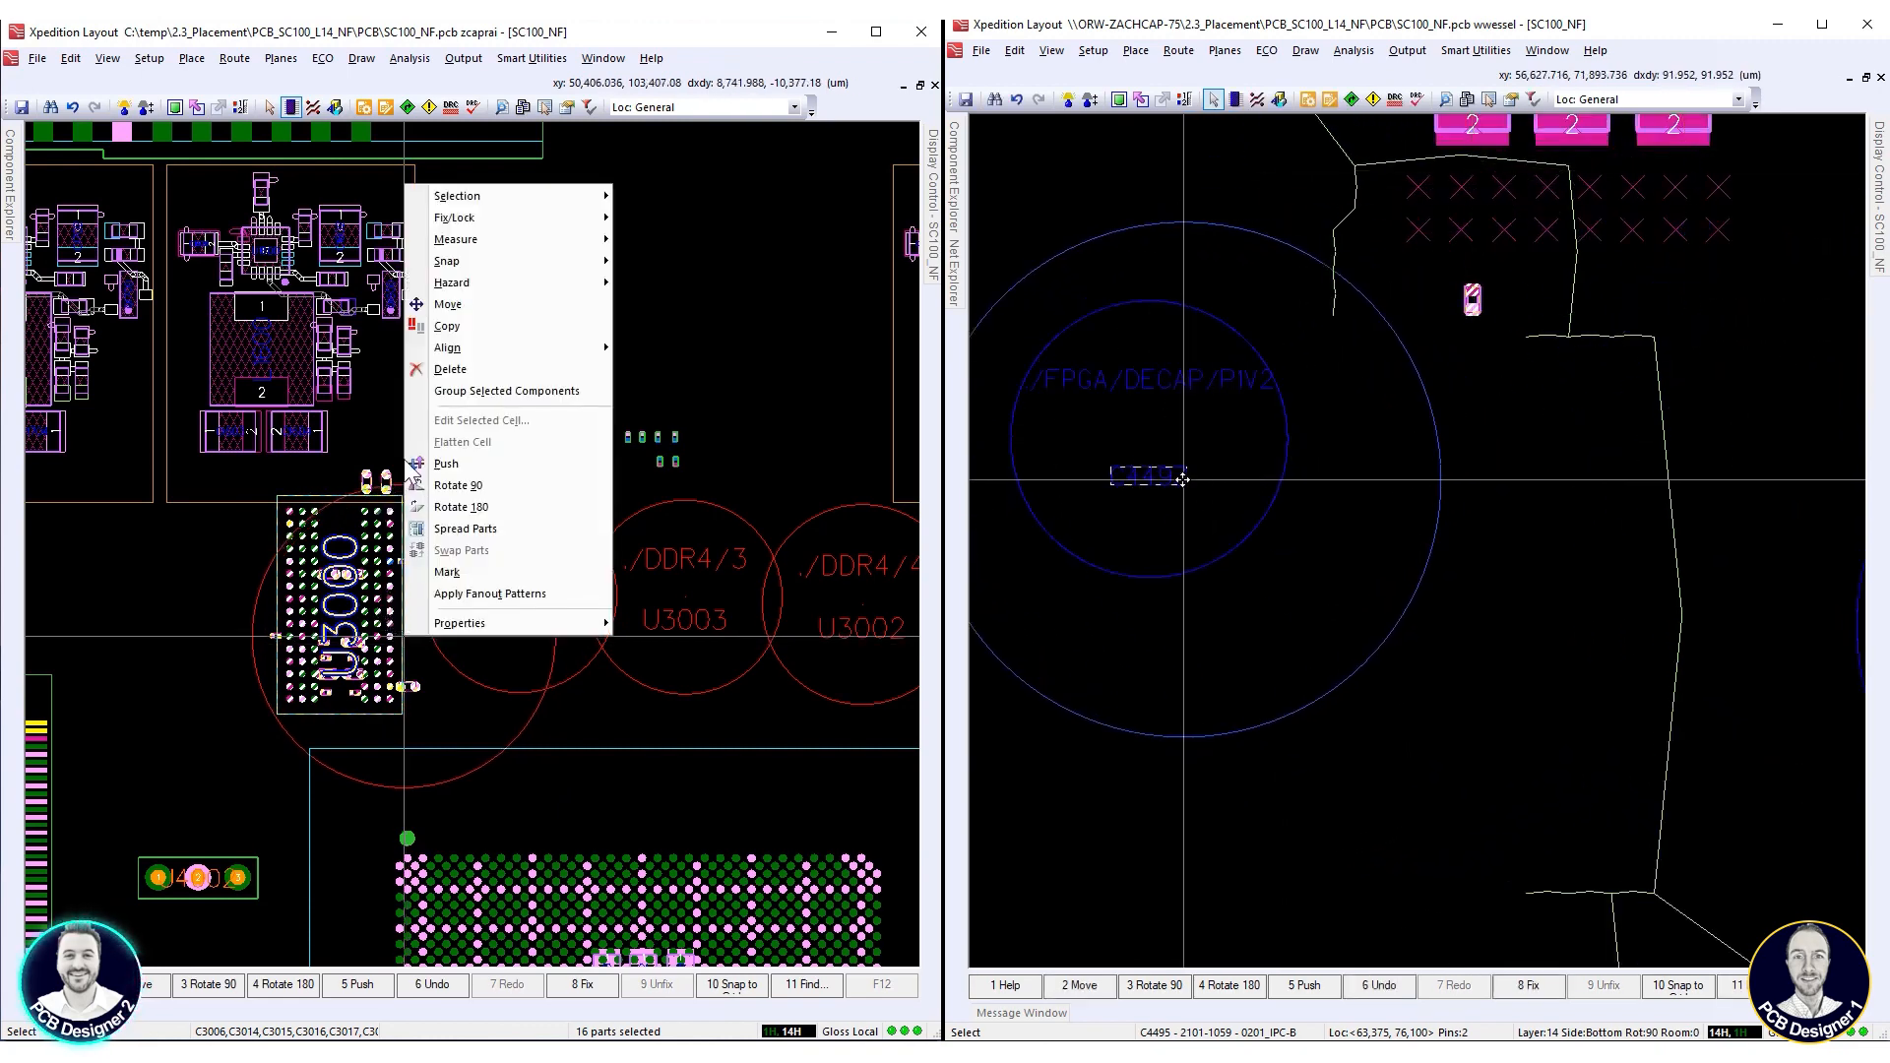
left_click_drag(1181, 478, 1325, 493)
left_click(481, 327)
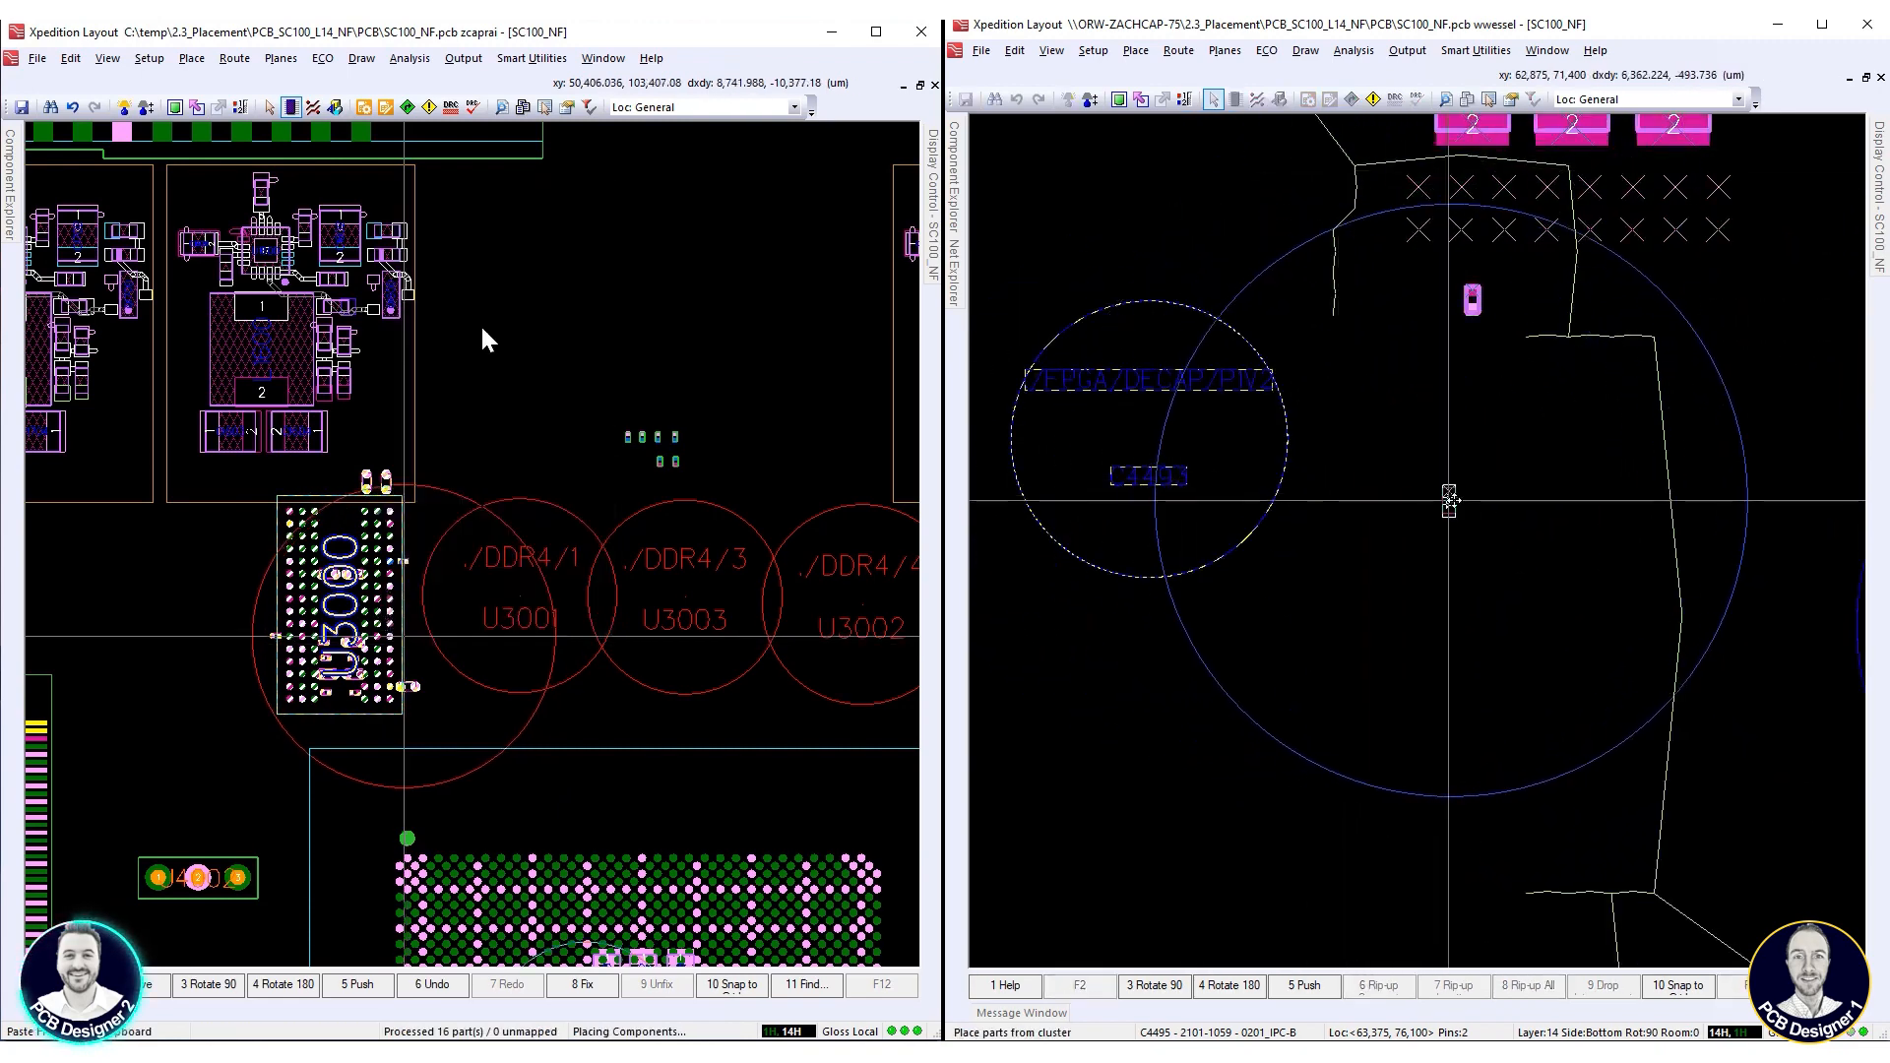
left_click(1572, 298)
left_click_drag(1149, 478, 1442, 465)
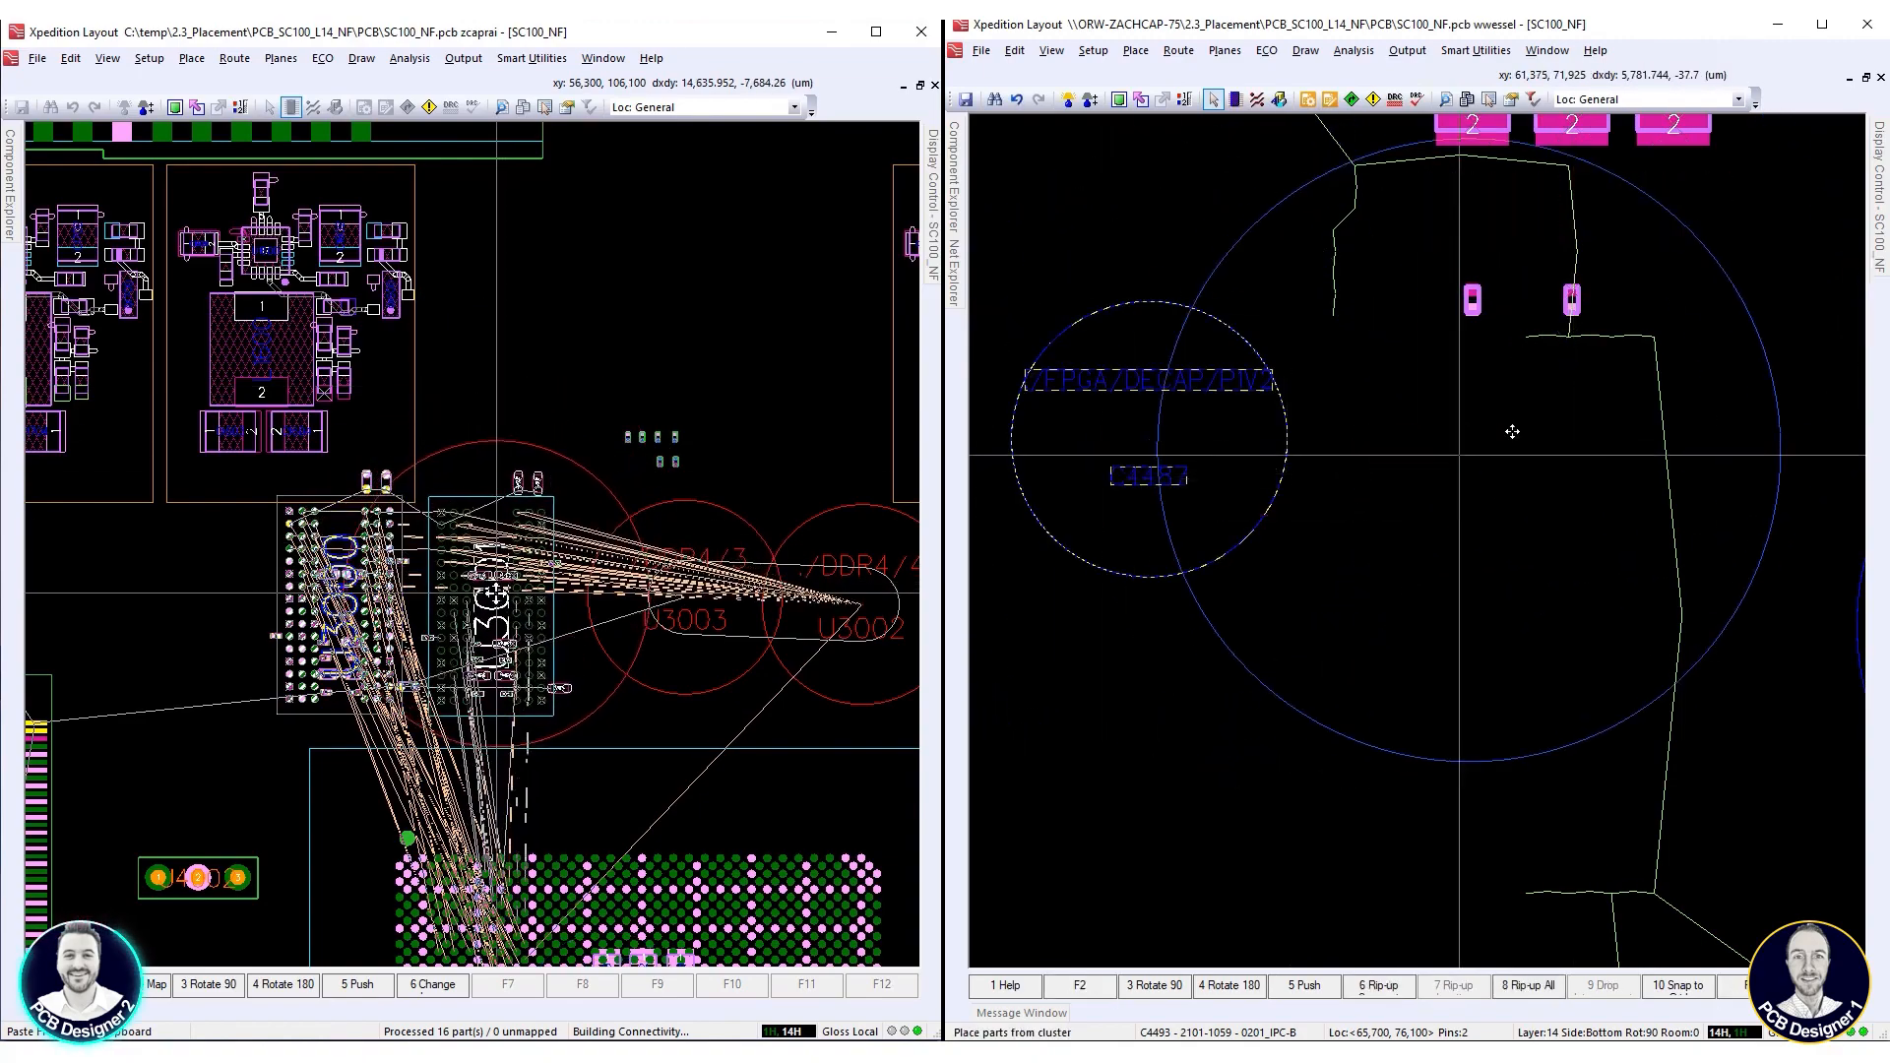
scroll(1572, 397, "down", 2)
left_click(497, 593)
scroll(1535, 630, "up", 1)
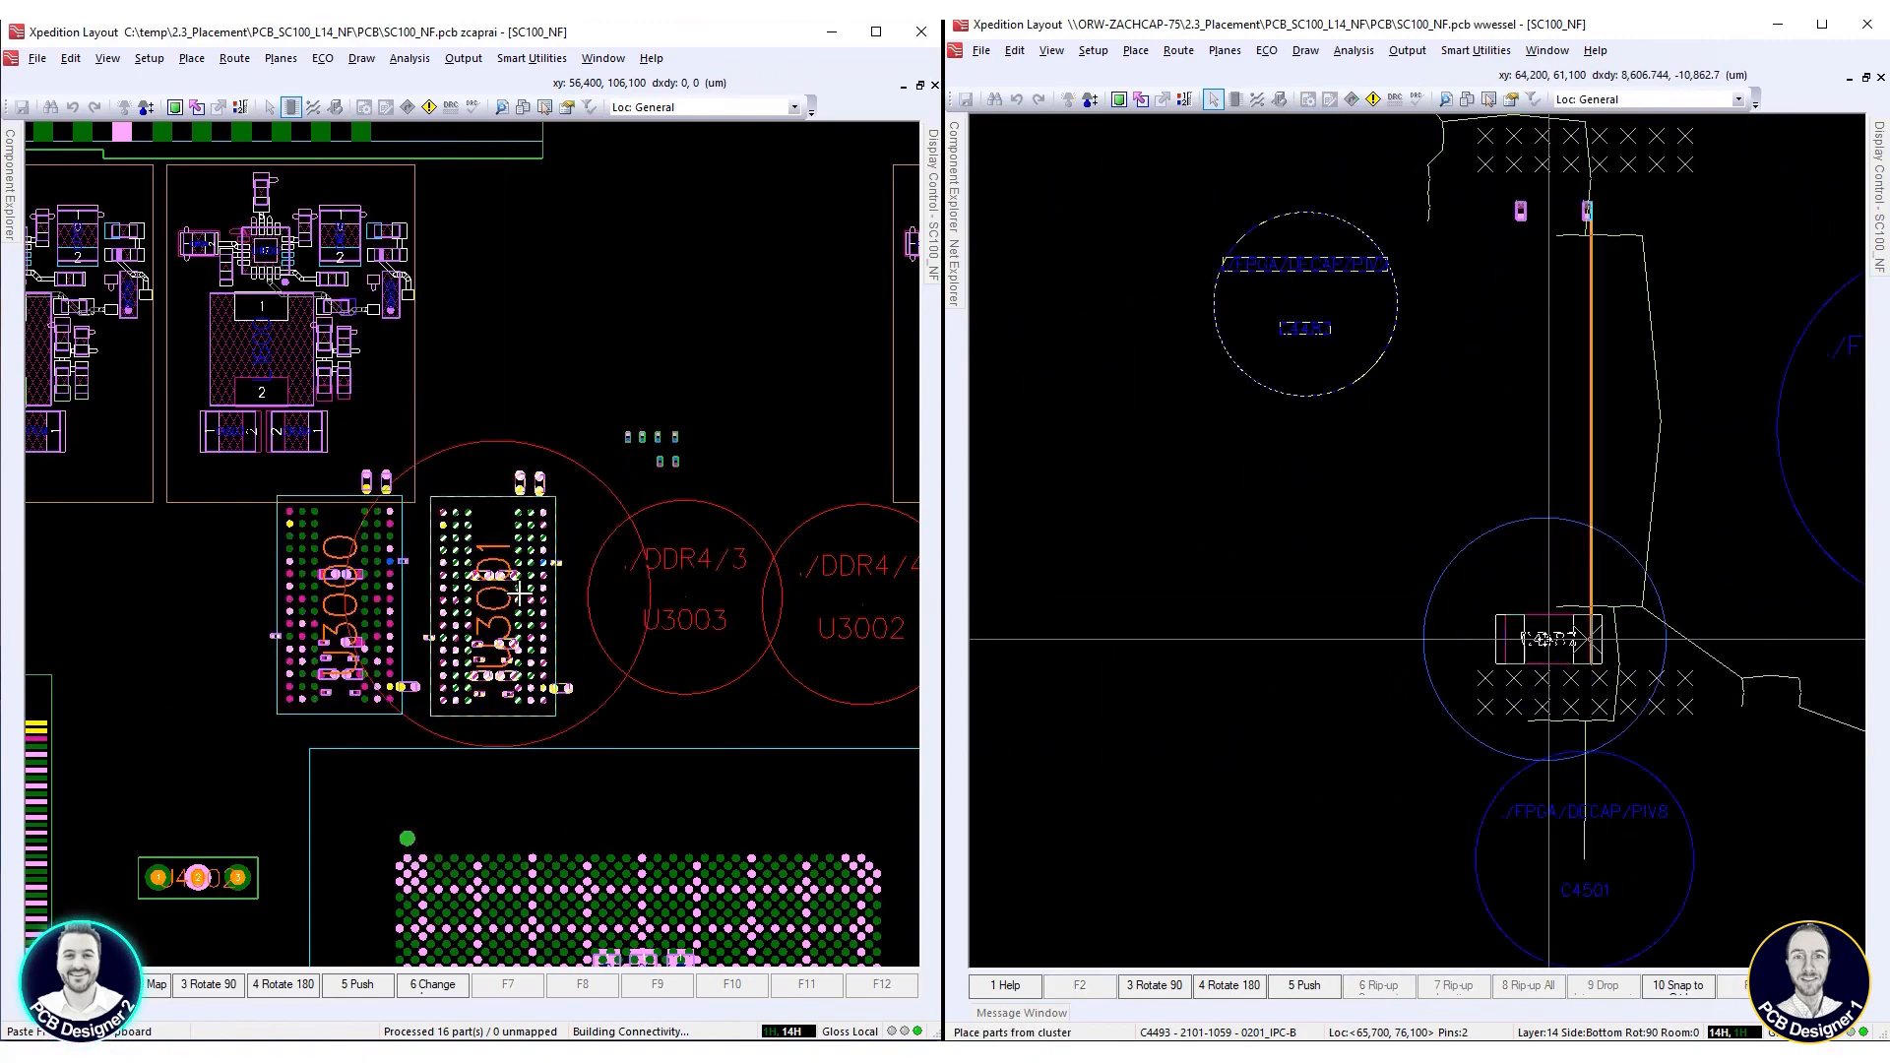
Place capacitor C4487 at 63,375, 62,425 µm, and place the copied memory circuit for U3003 at 66,100, 106,100 µm beside U3001
scroll(1519, 613, "down", 1)
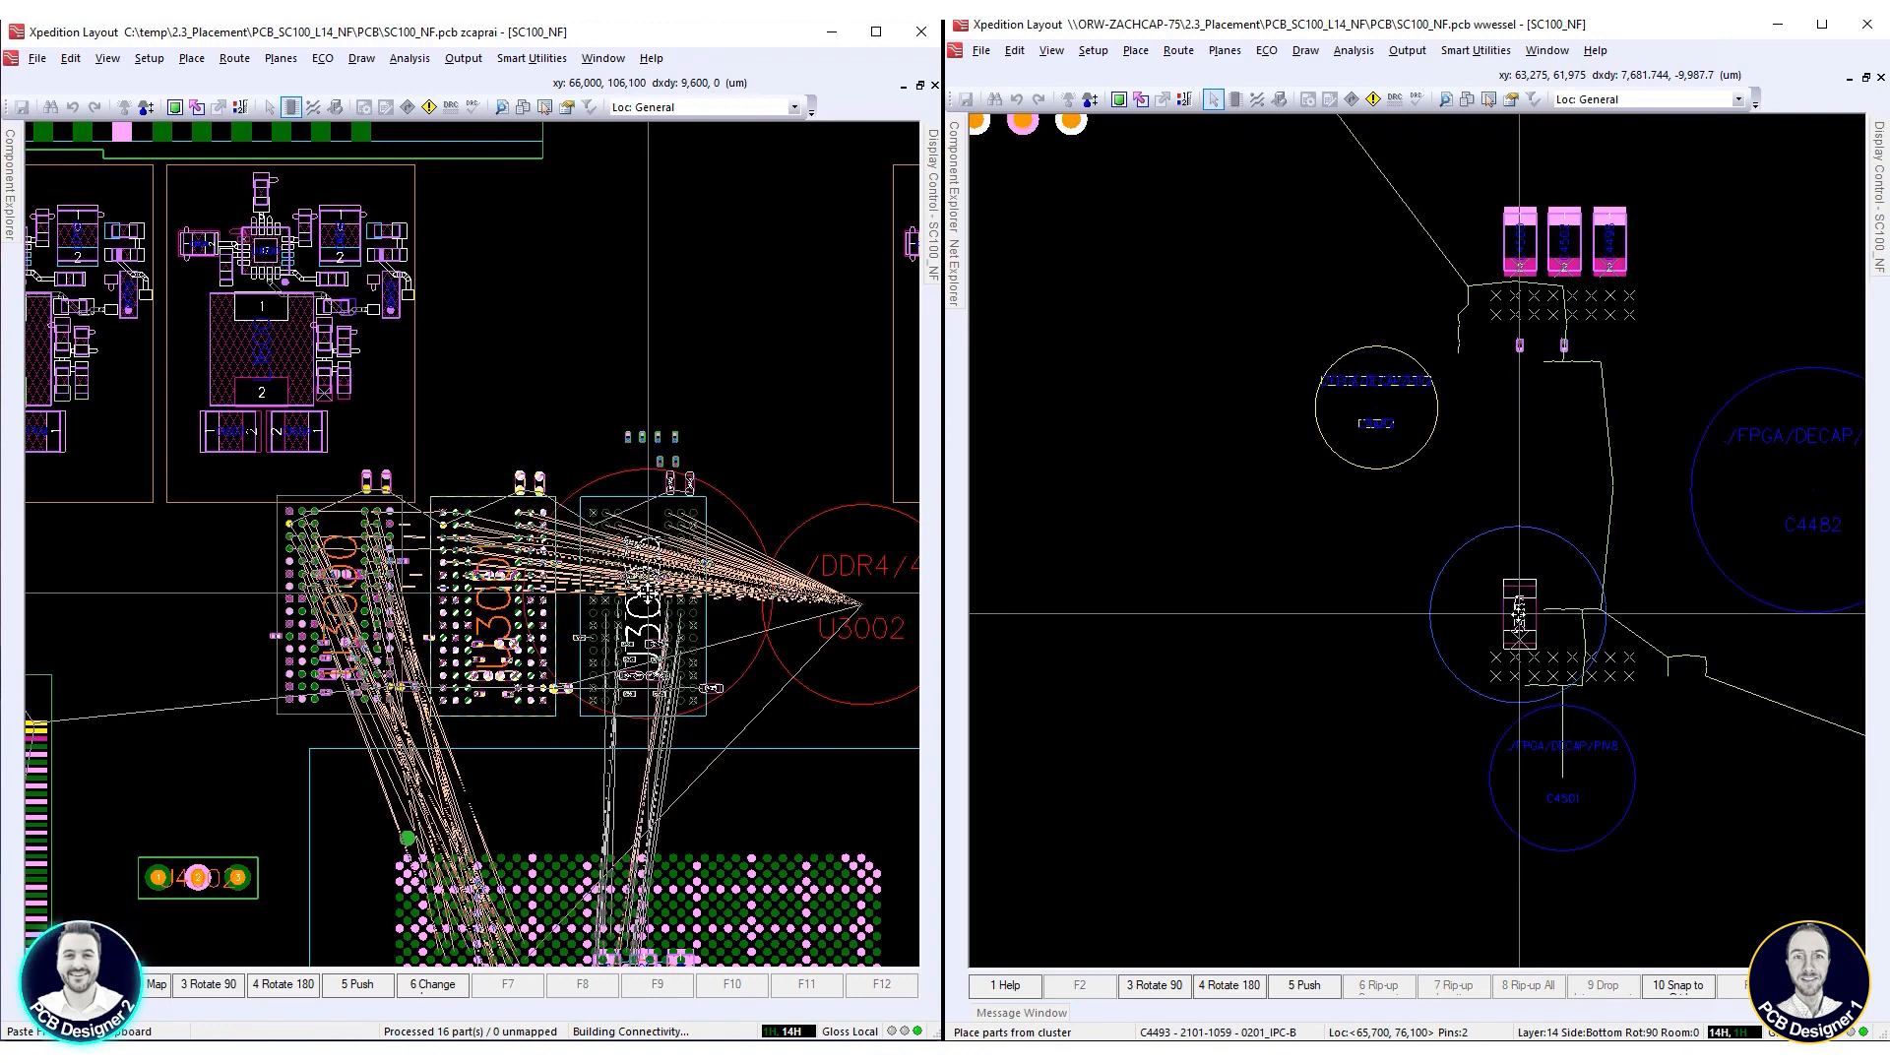
left_click(1519, 605)
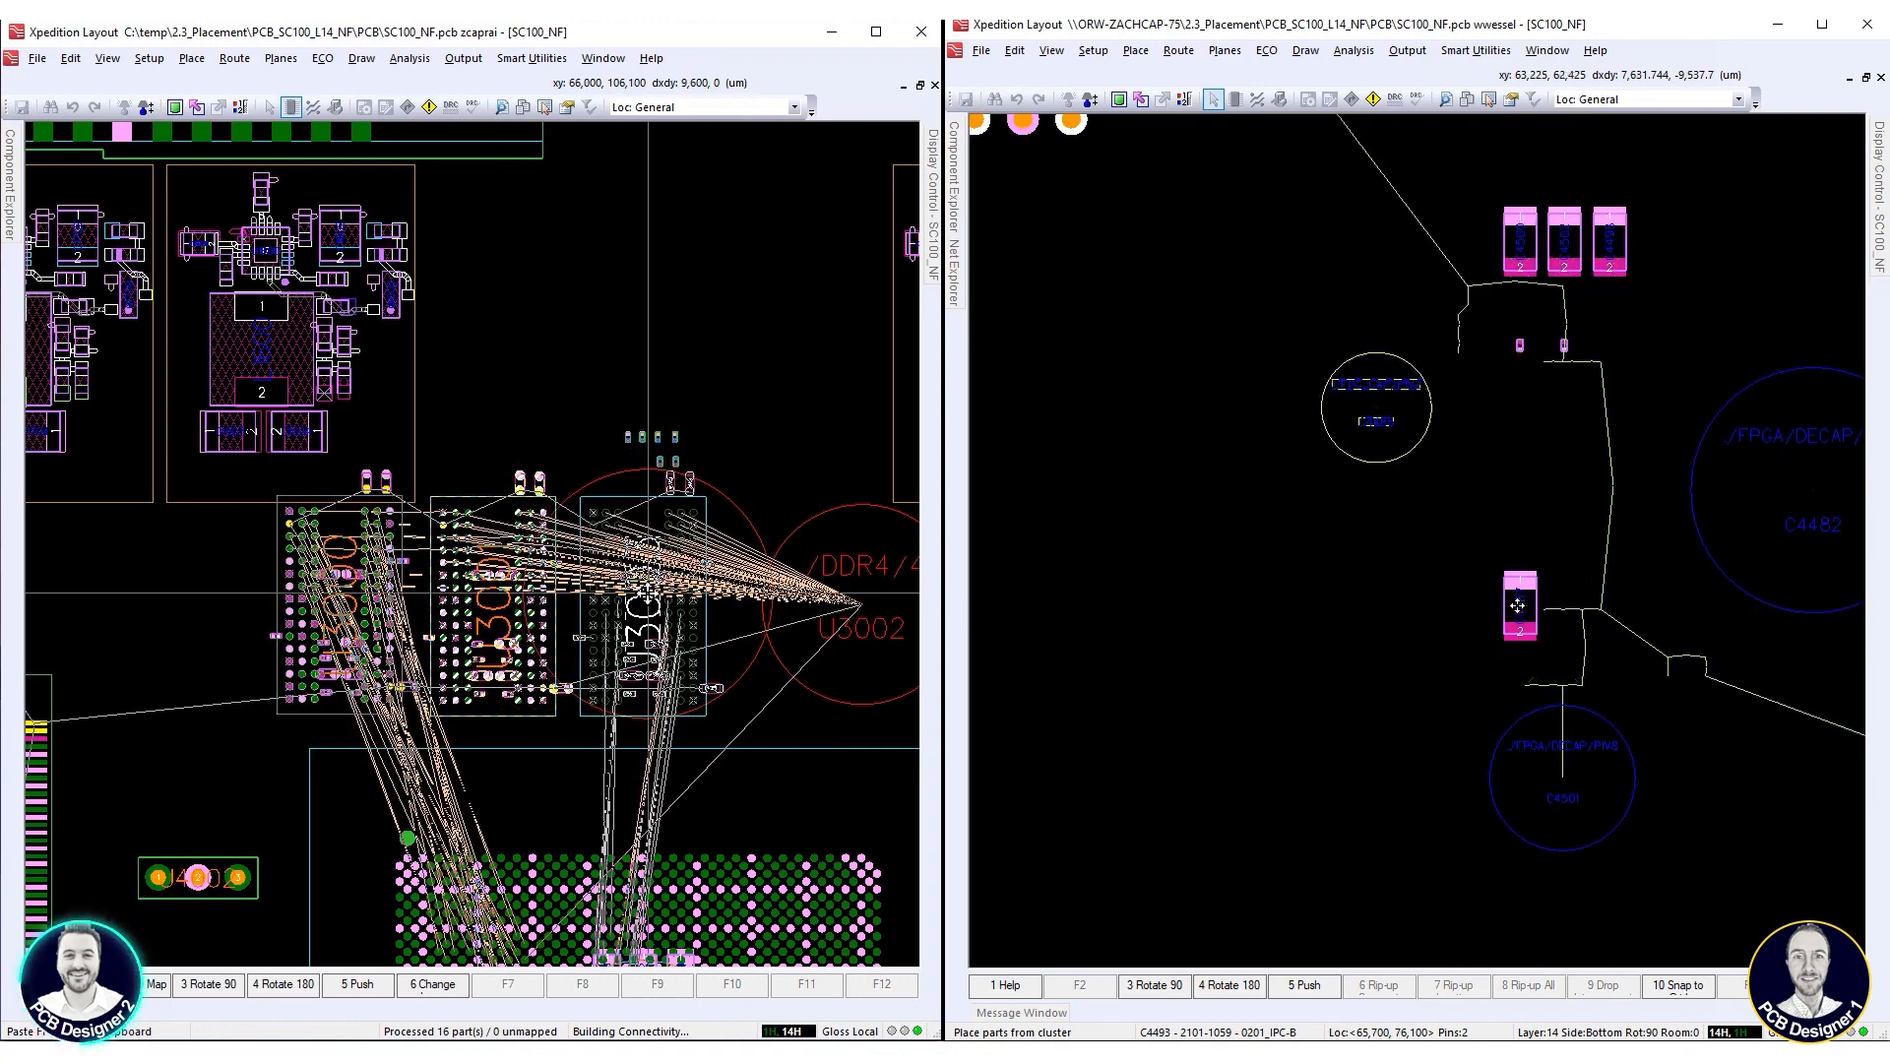
left_click(1383, 418)
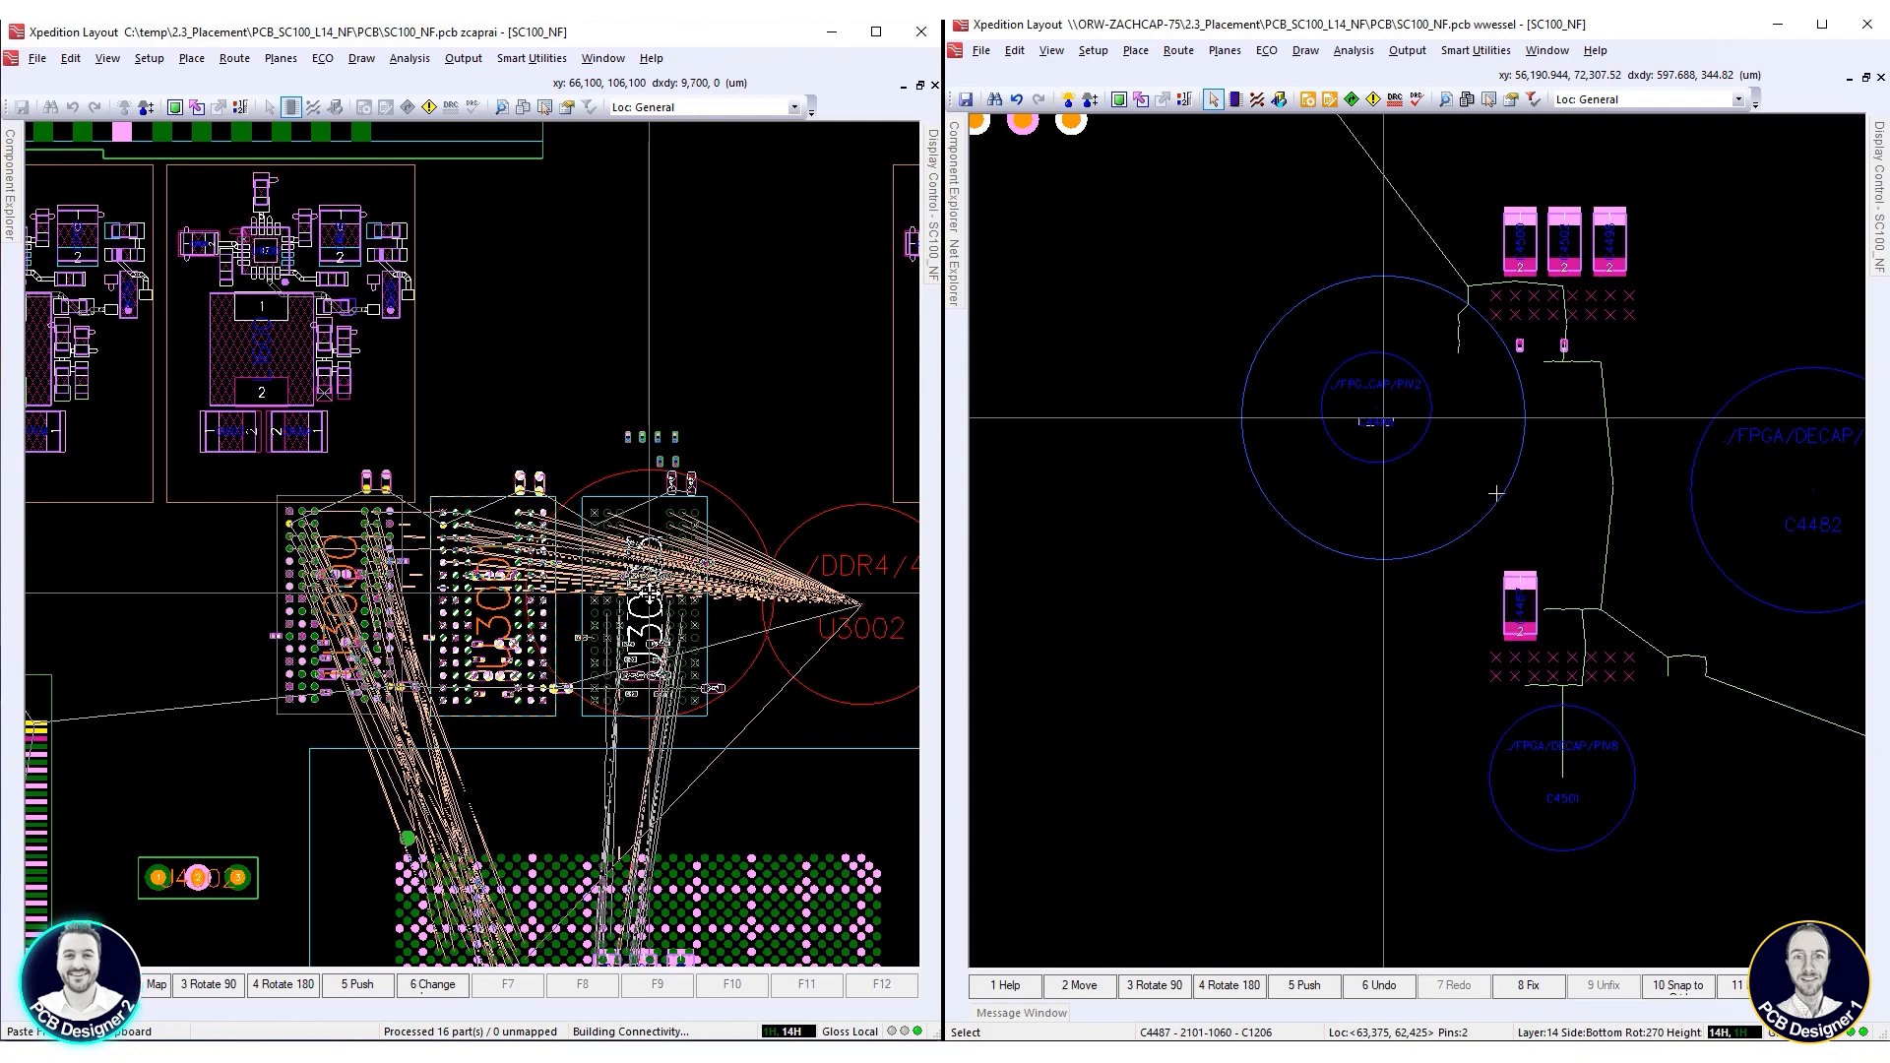
left_click(650, 593)
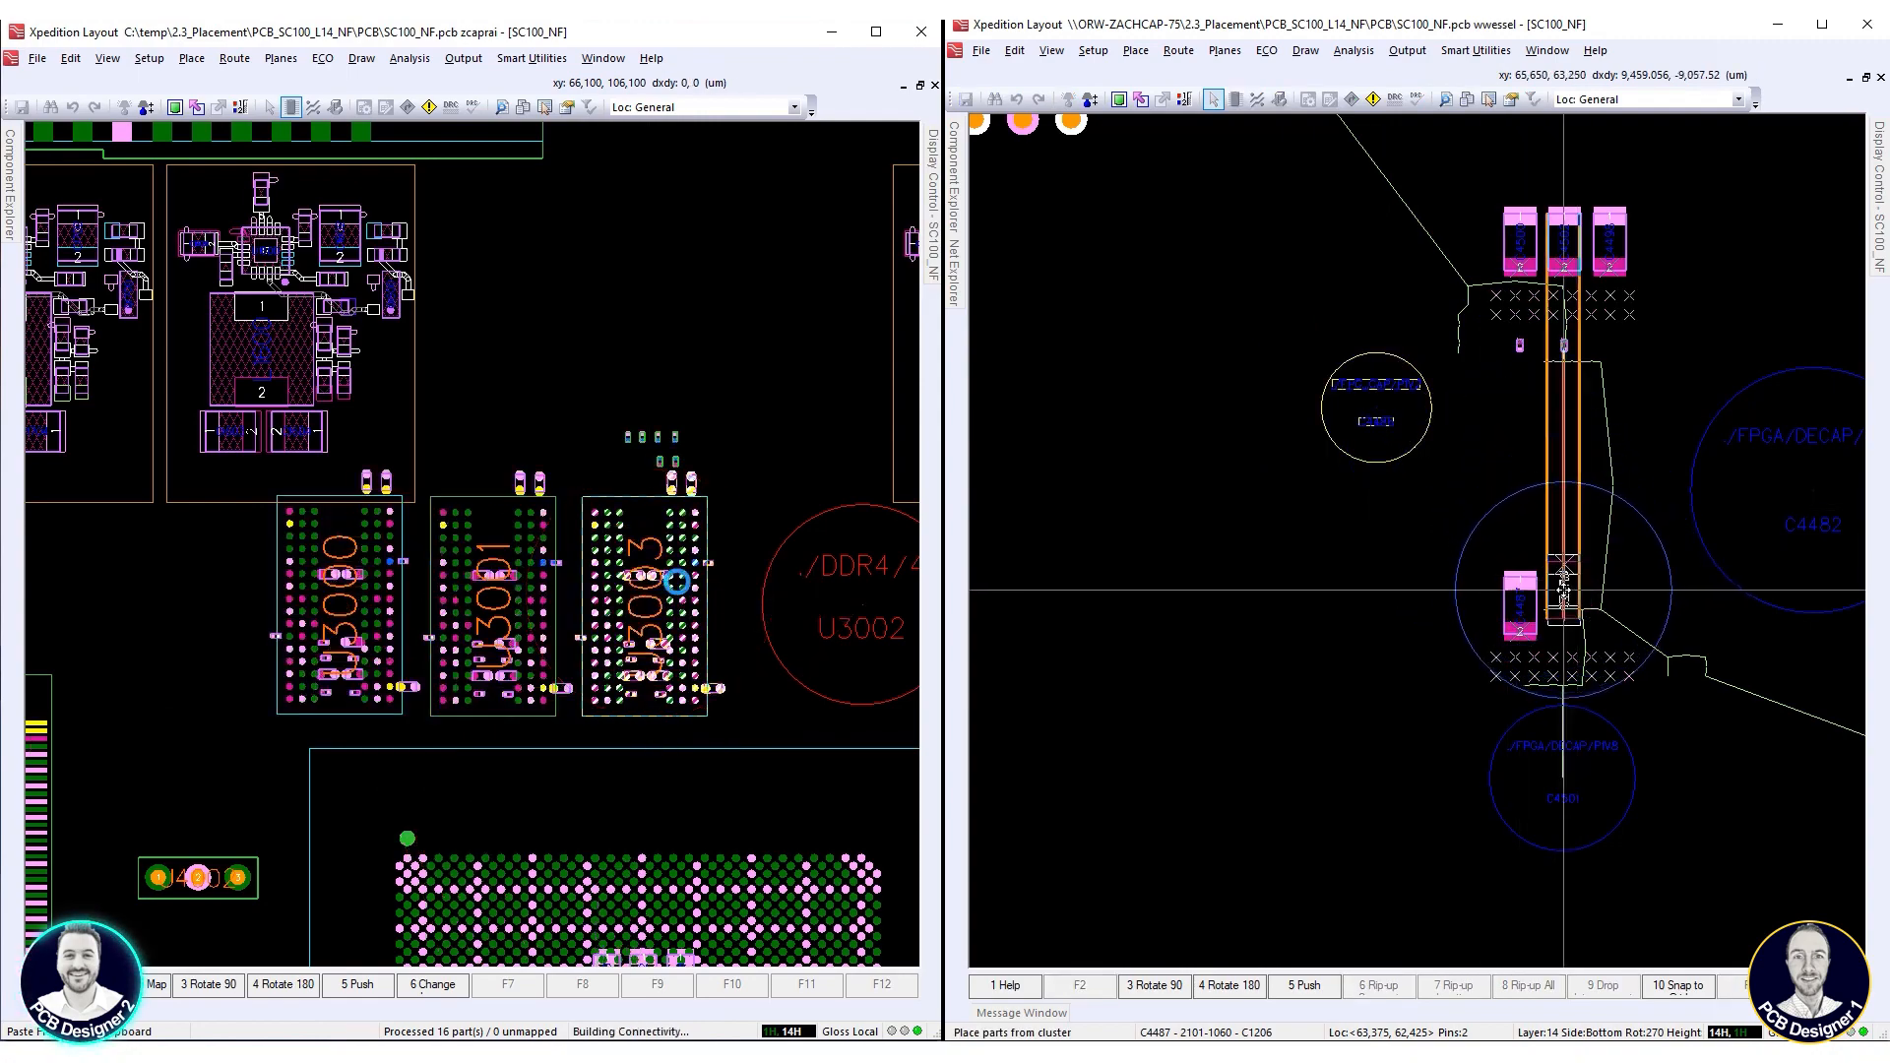
Place capacitor C4486 at 65,700, 62,425 µm and rotate it 180°, and place the copied memory circuit for U3002 at 75,800, 106,100 µm
left_click(1564, 605)
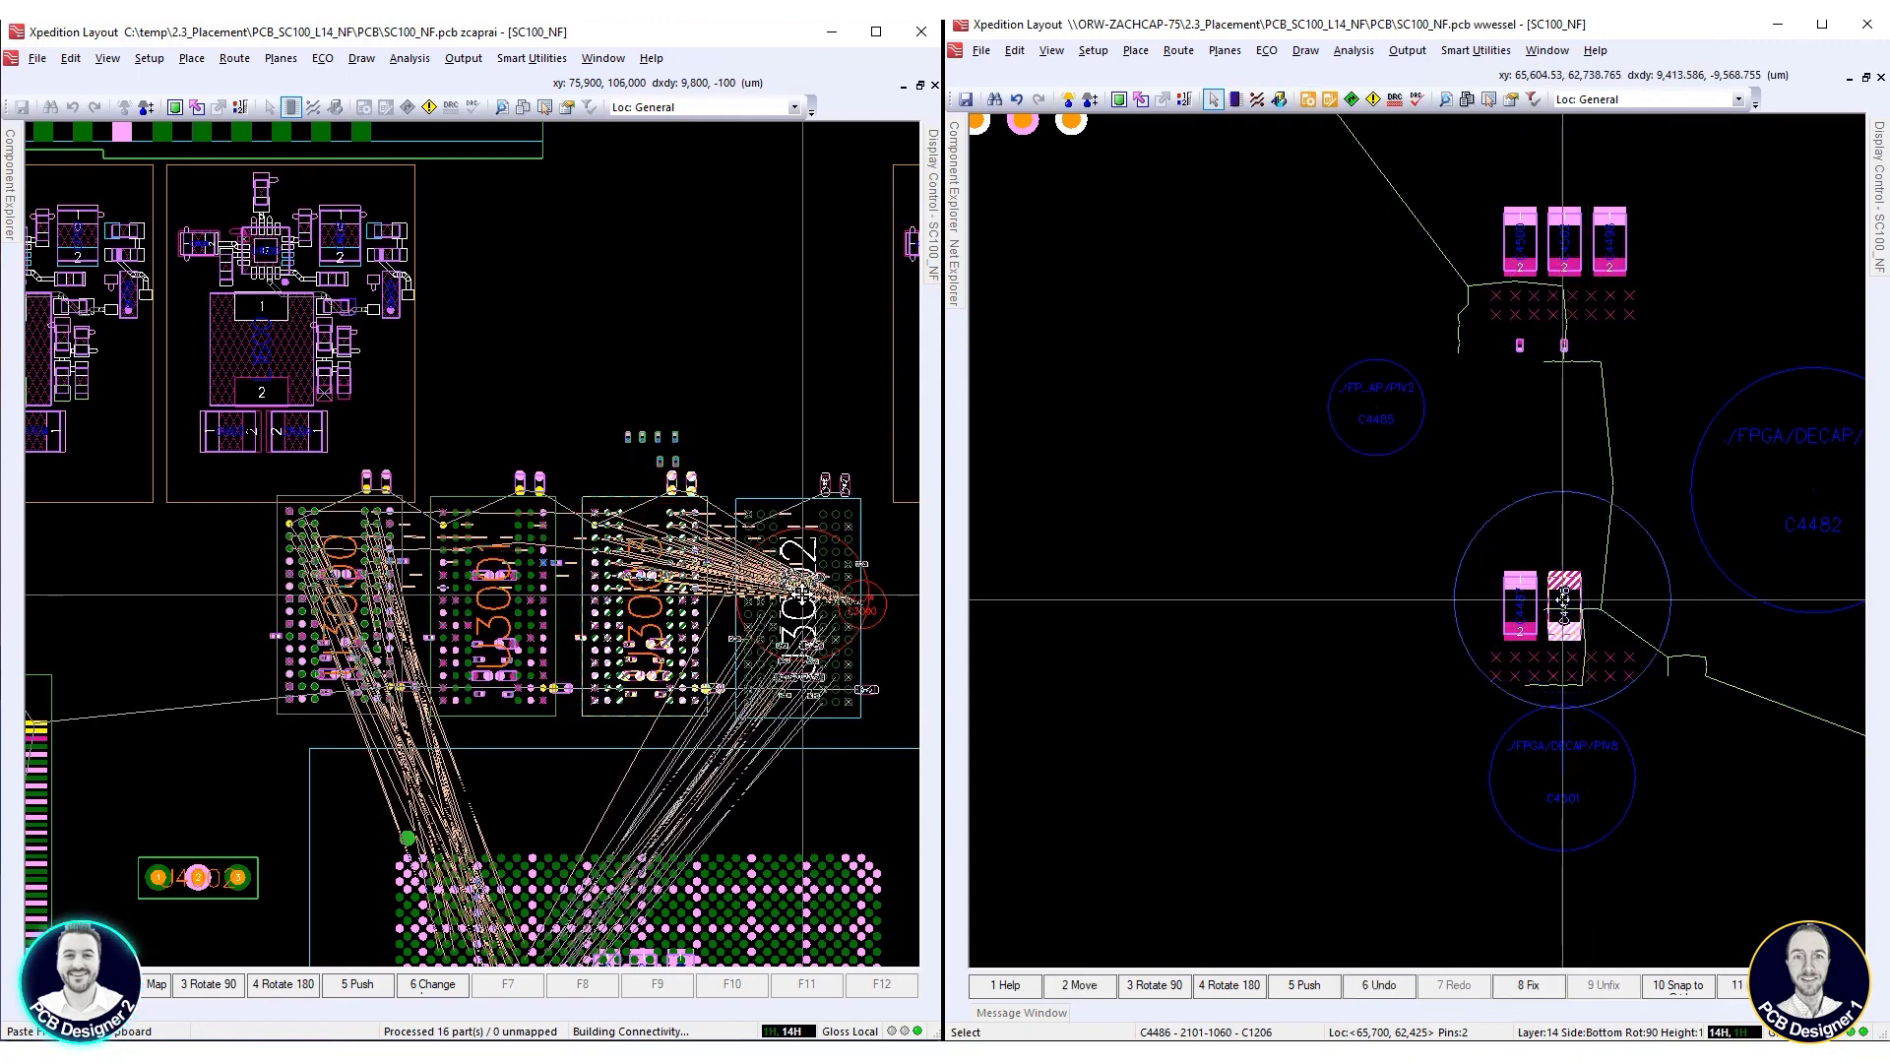
left_click(805, 591)
right_click(1563, 601)
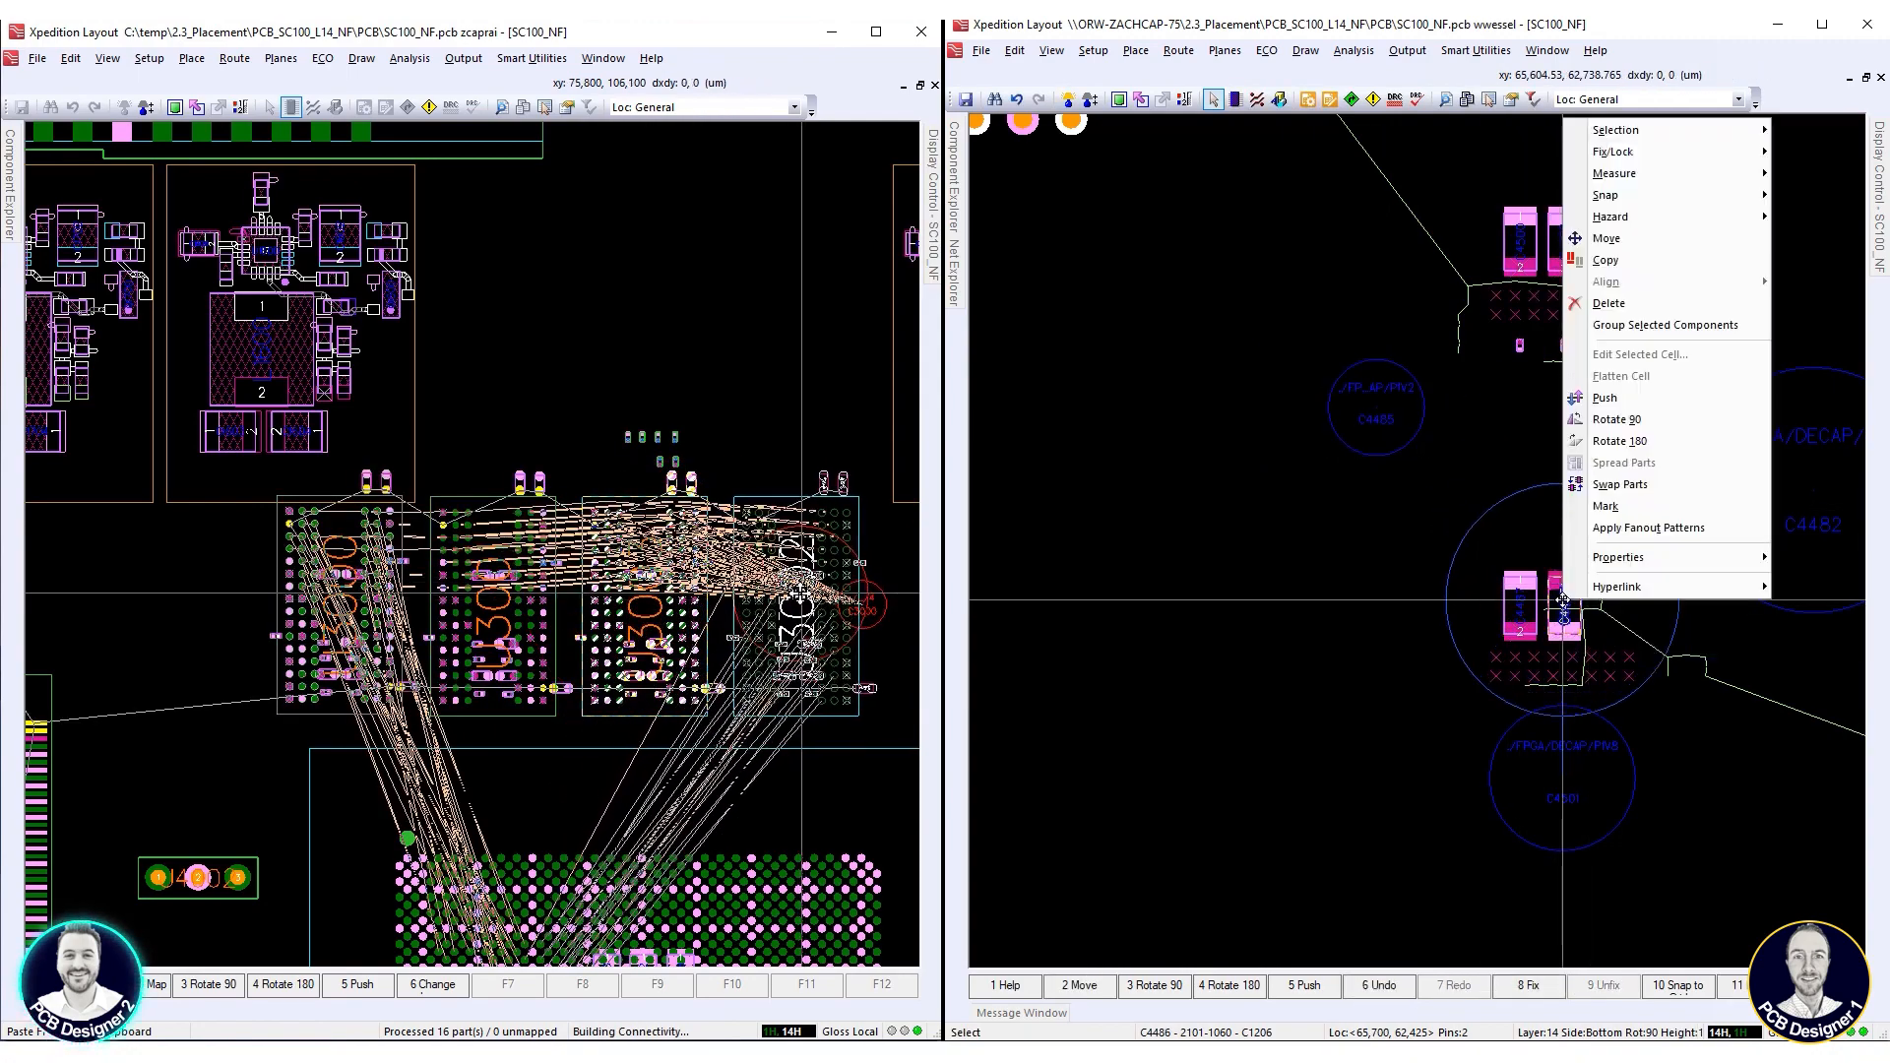
left_click(1620, 441)
Place capacitor C4485, rotated 90°, beside C4486, and move the remaining small DDR4 group just beyond U3002
double_click(1376, 419)
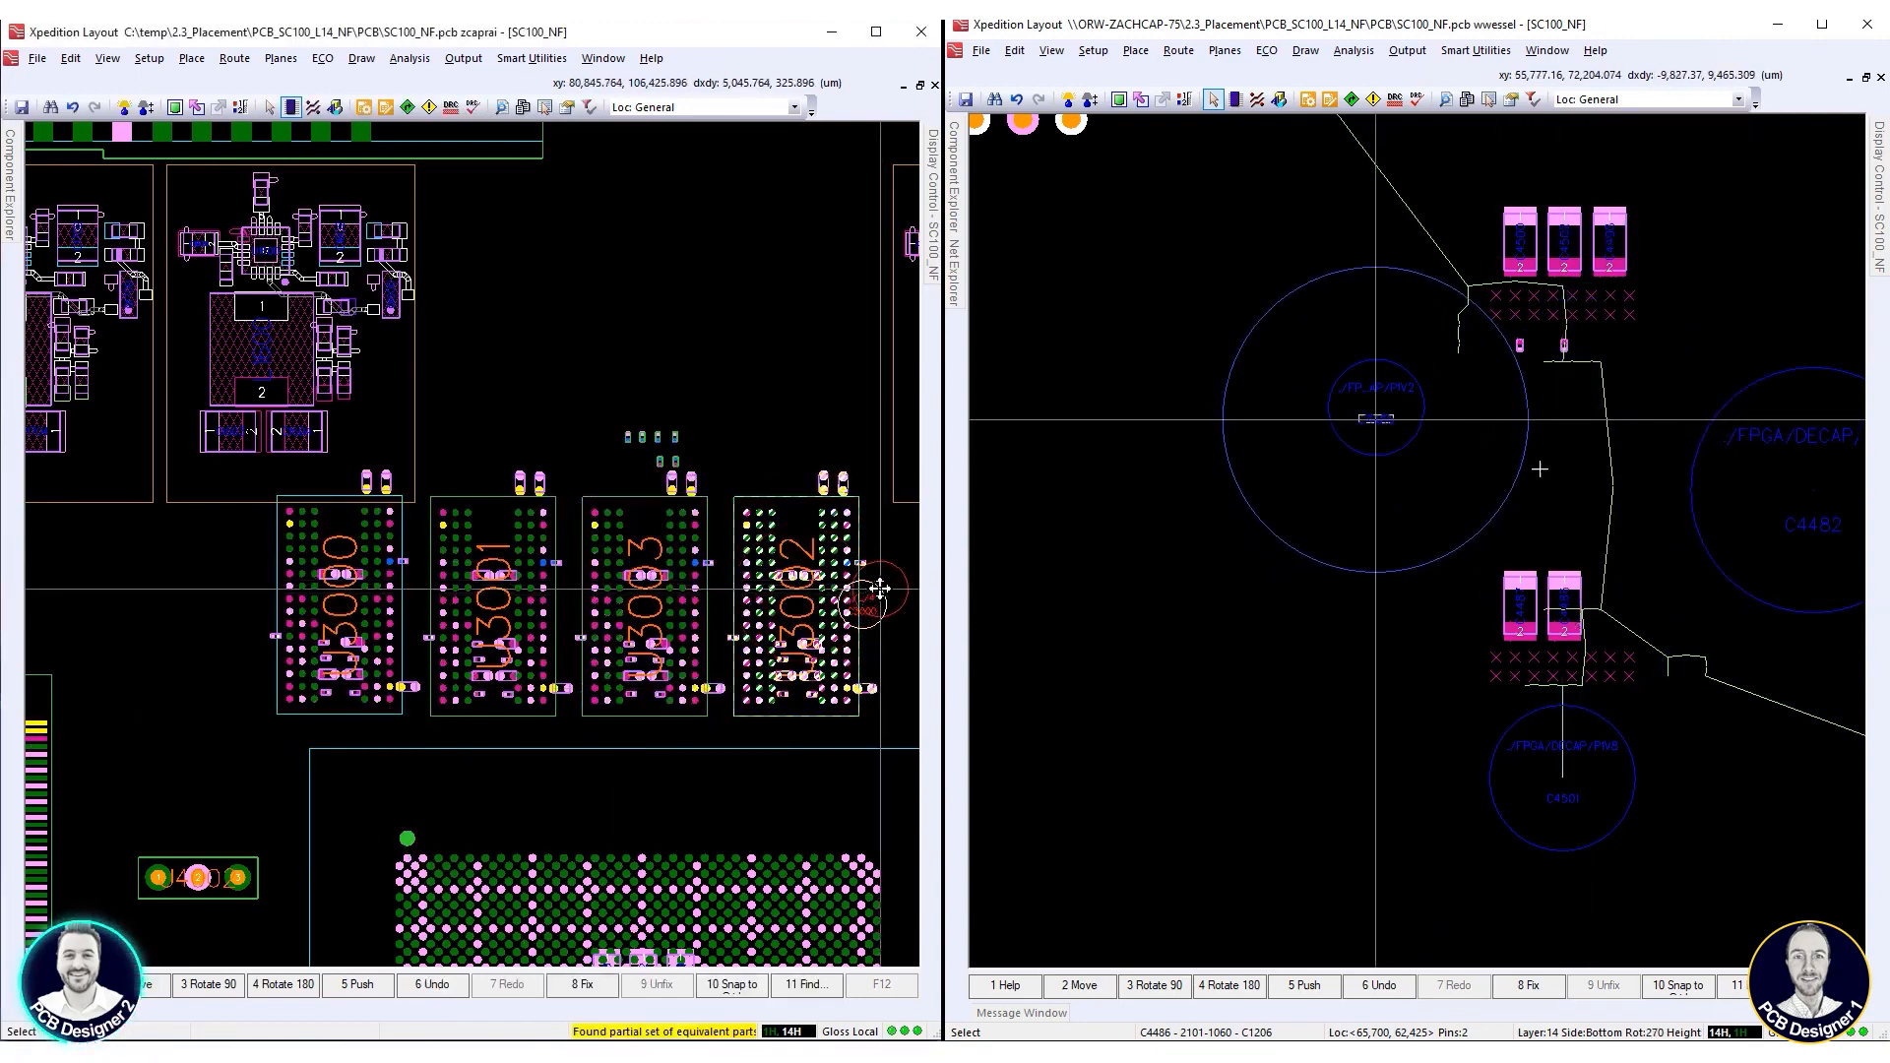
double_click(880, 588)
scroll(1628, 593, "up", 1)
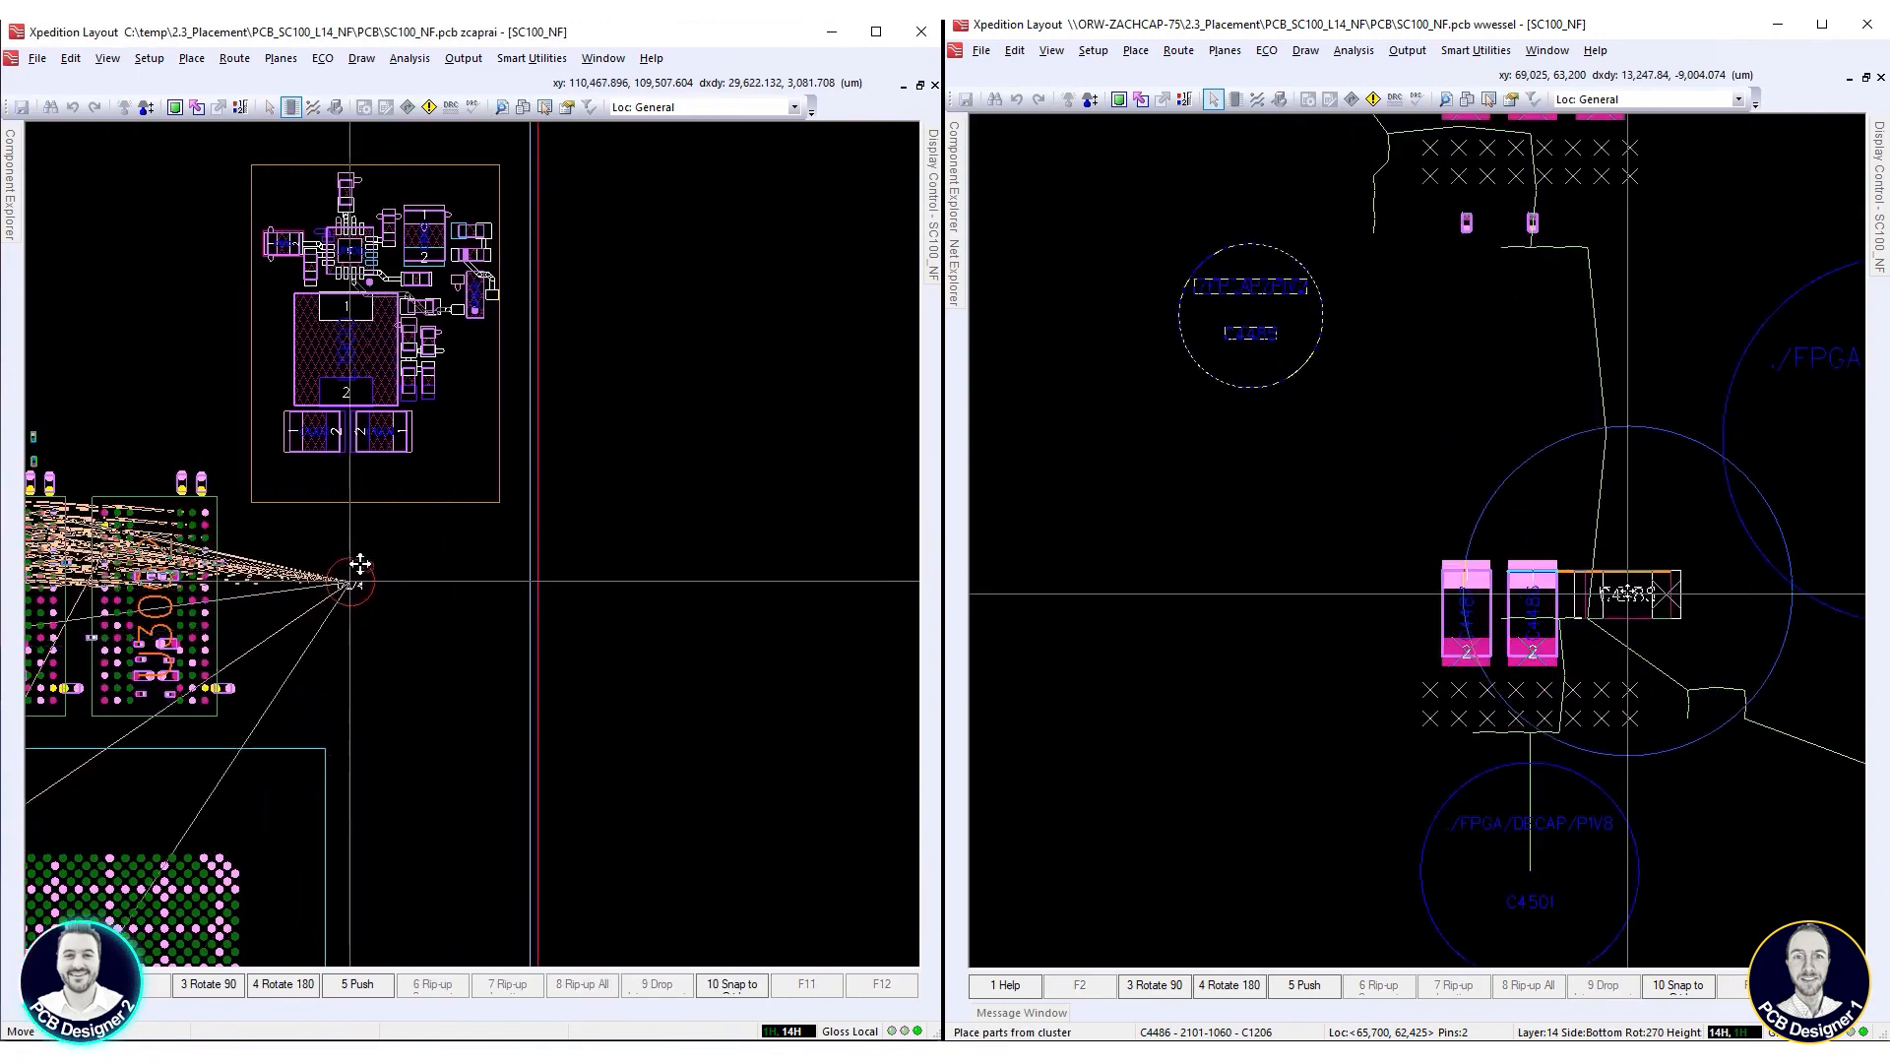
key("F3")
left_click(268, 551)
scroll(470, 570, "down", 1)
scroll(492, 569, "up", 1)
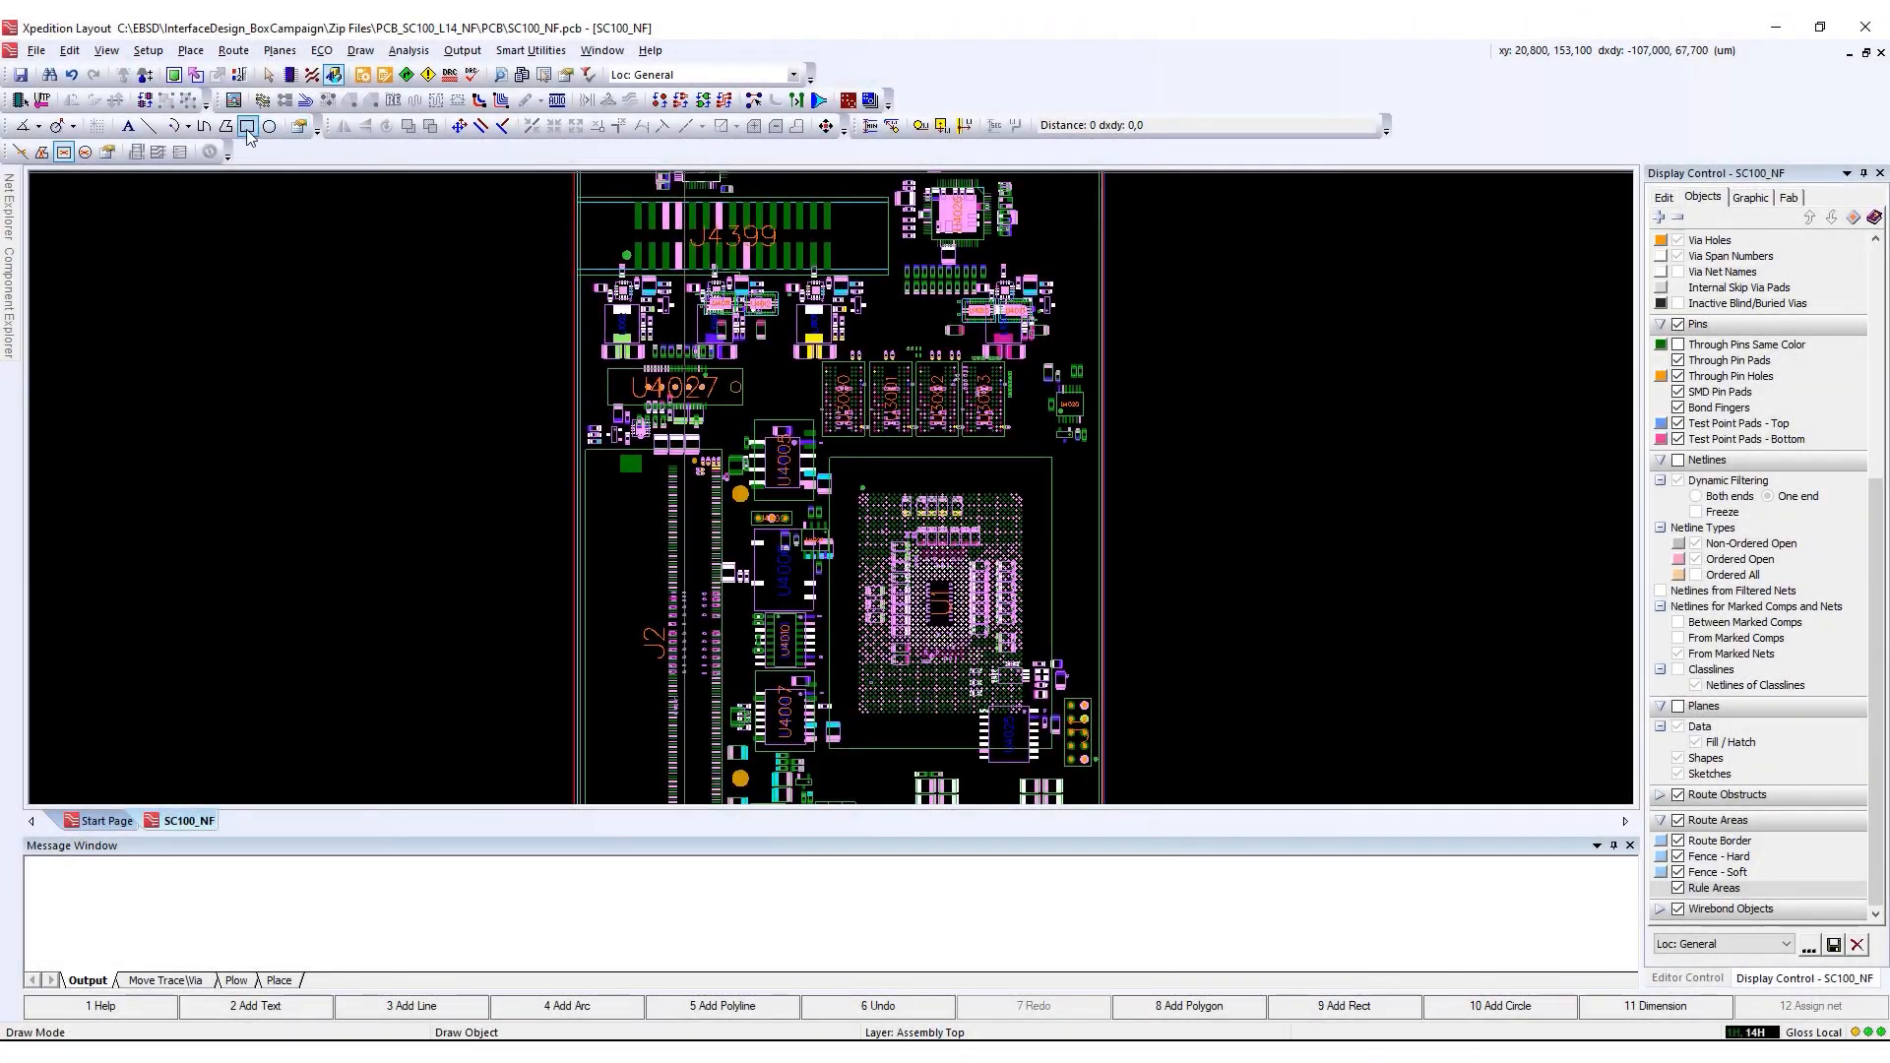
Draw a rectangle of 31,800 × 42,200 µm around the pin array of U1
left_click(246, 127)
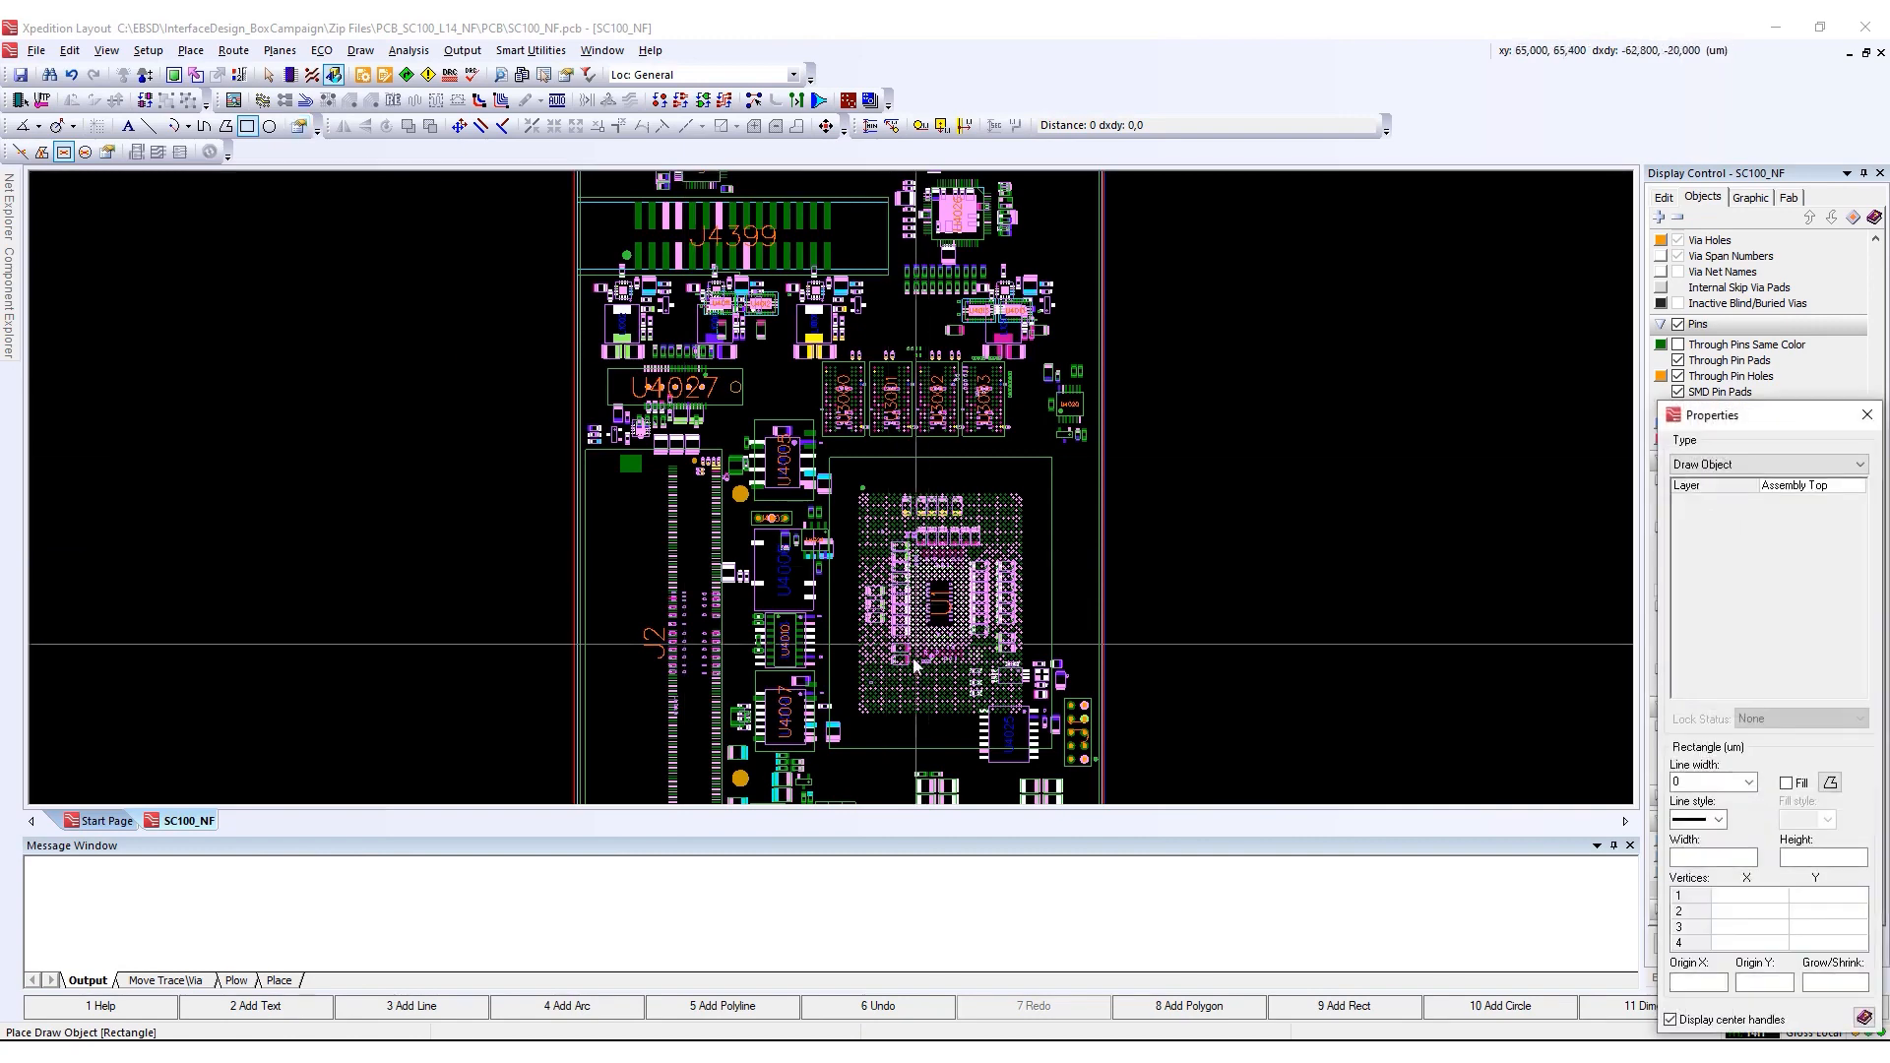
scroll(944, 704, "up", 4)
mouse_move(746, 242)
left_mouse_down()
mouse_move(1093, 630)
mouse_move(1124, 745)
left_mouse_up()
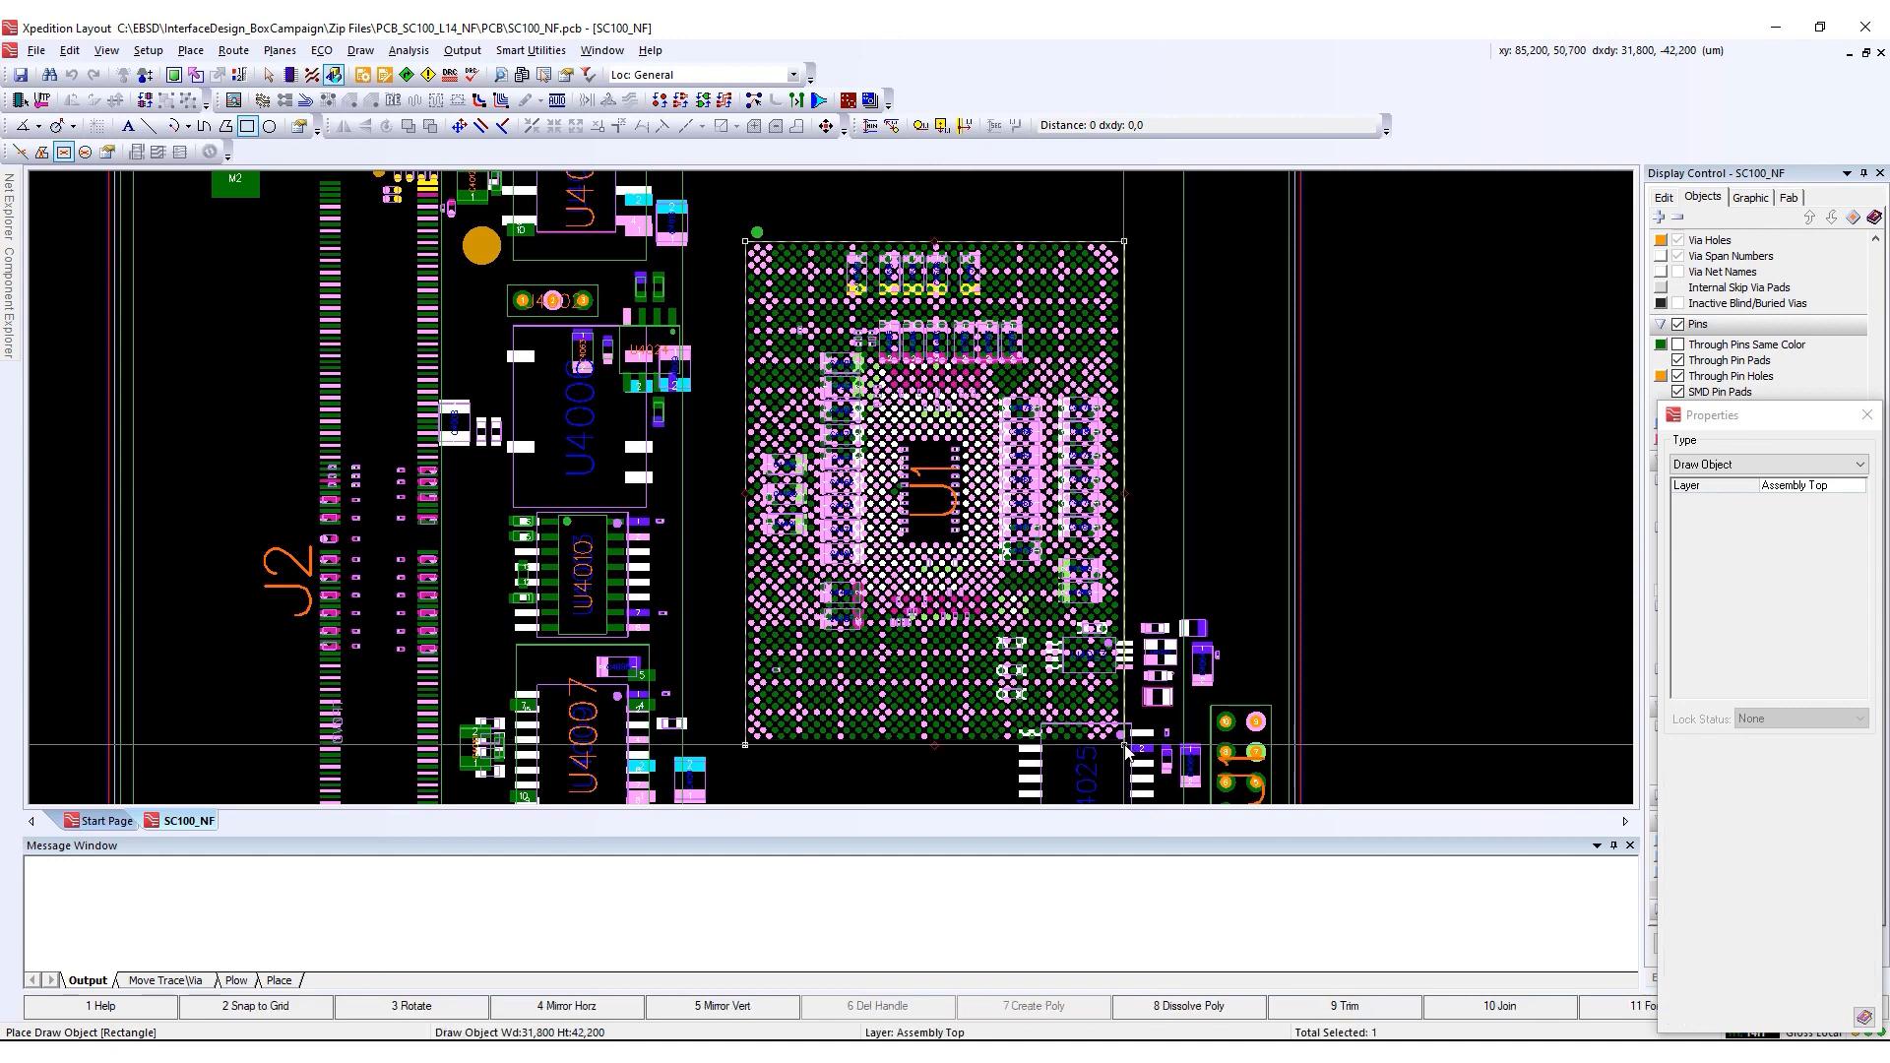
Turn the rectangle around U1 into a Rule Area on all layers with the BGA scheme
right_click(1123, 261)
left_click(1233, 609)
left_click_drag(1735, 430, 1275, 243)
left_click(1377, 280)
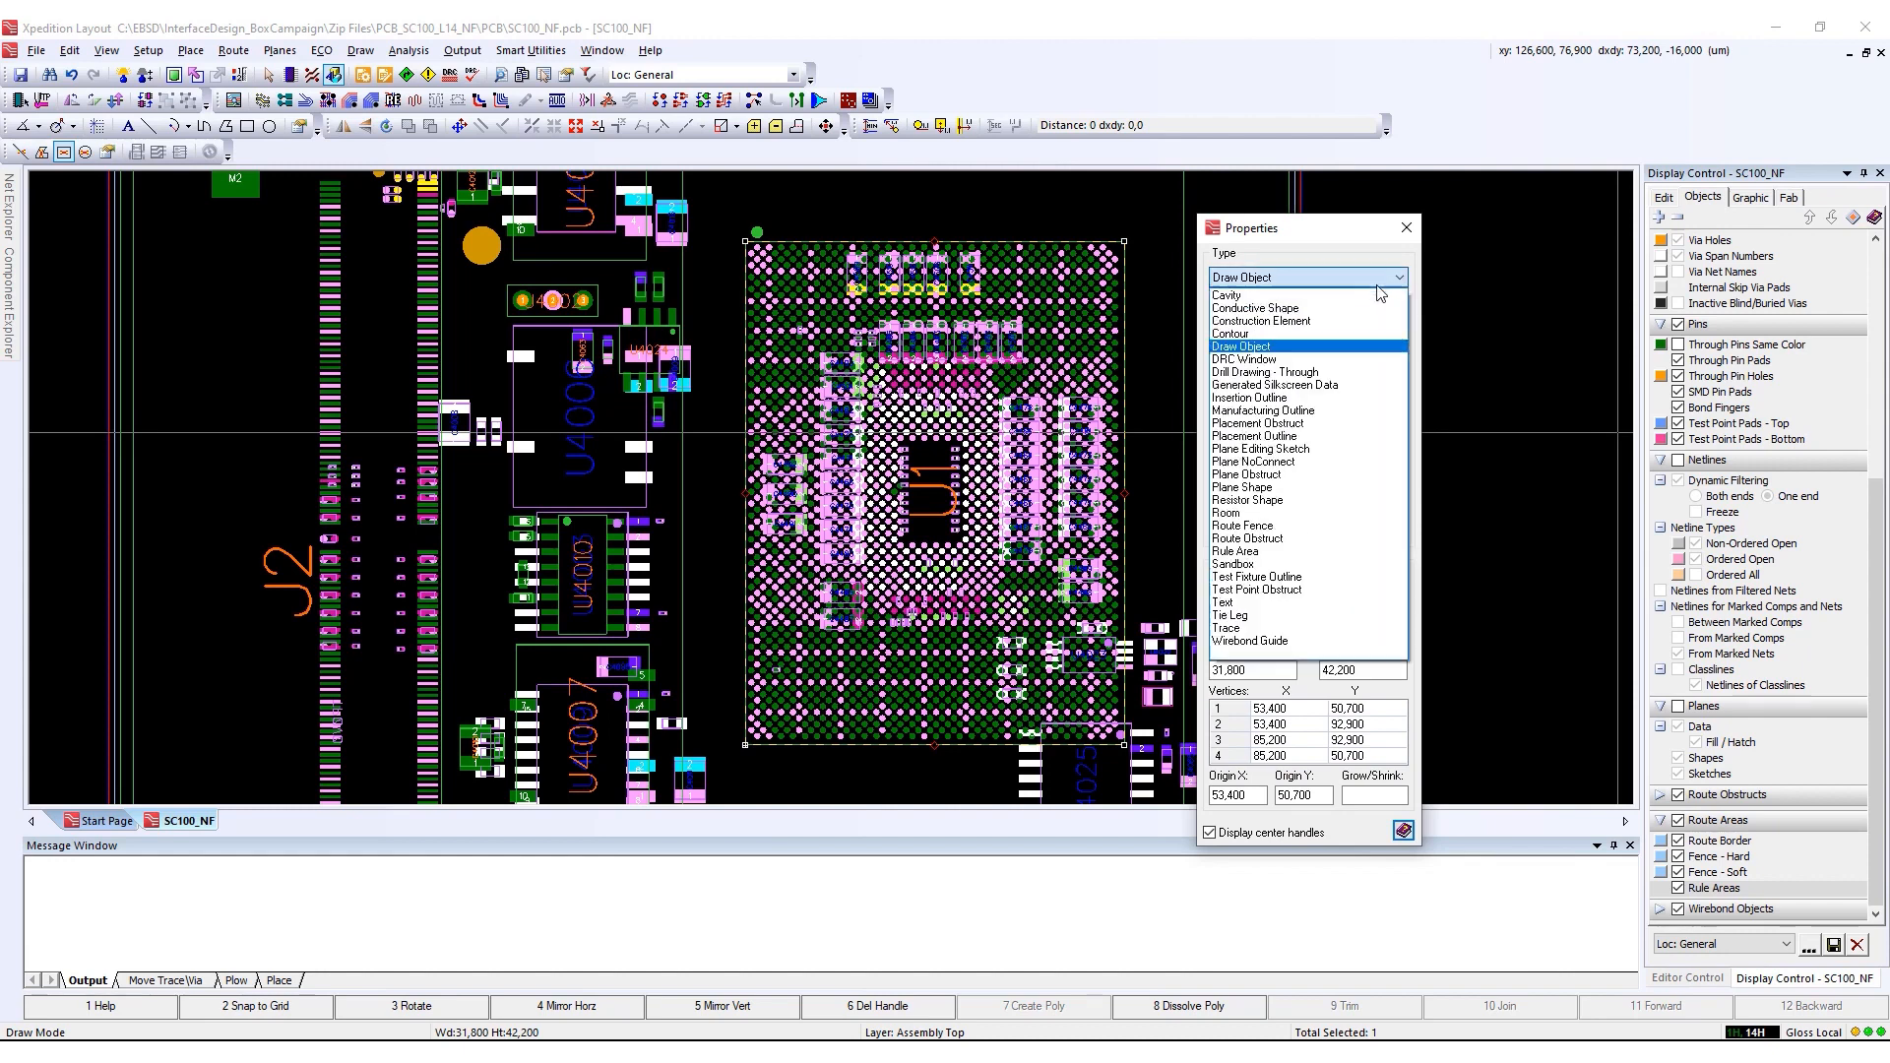
left_click(1314, 552)
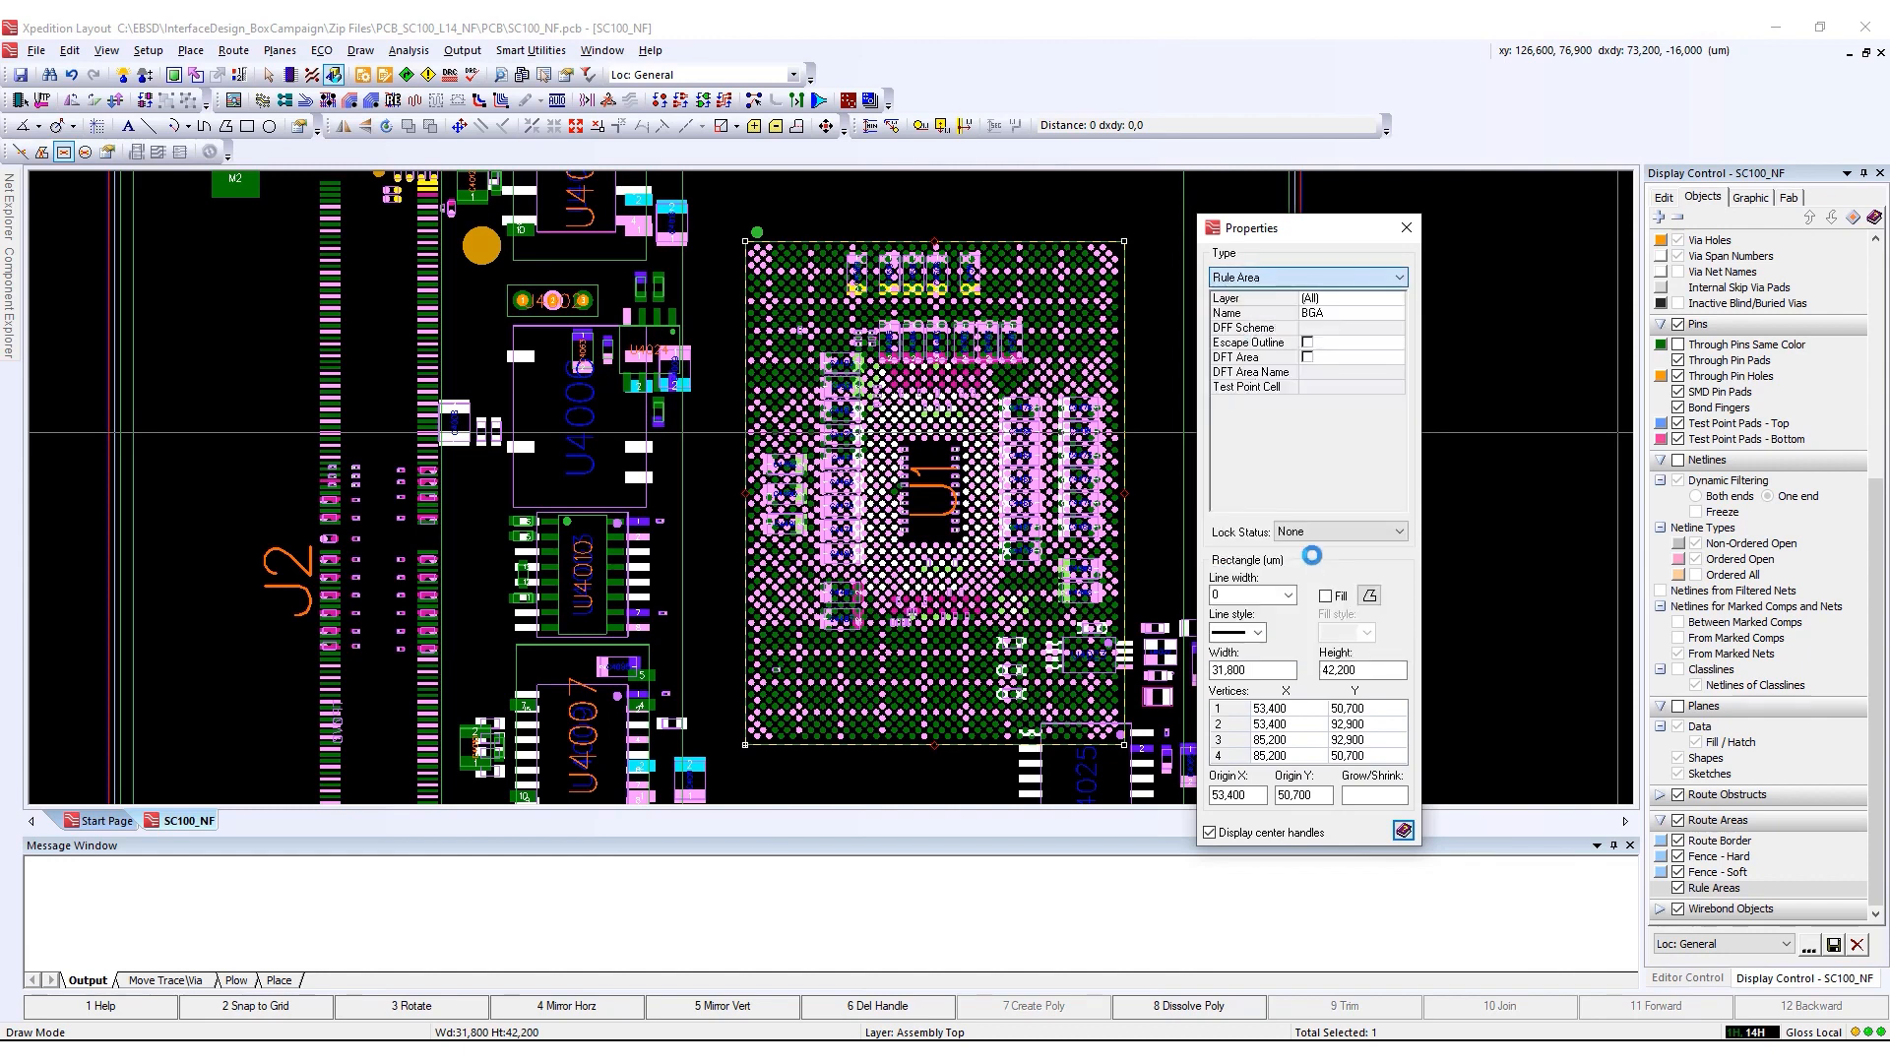
left_click(1364, 314)
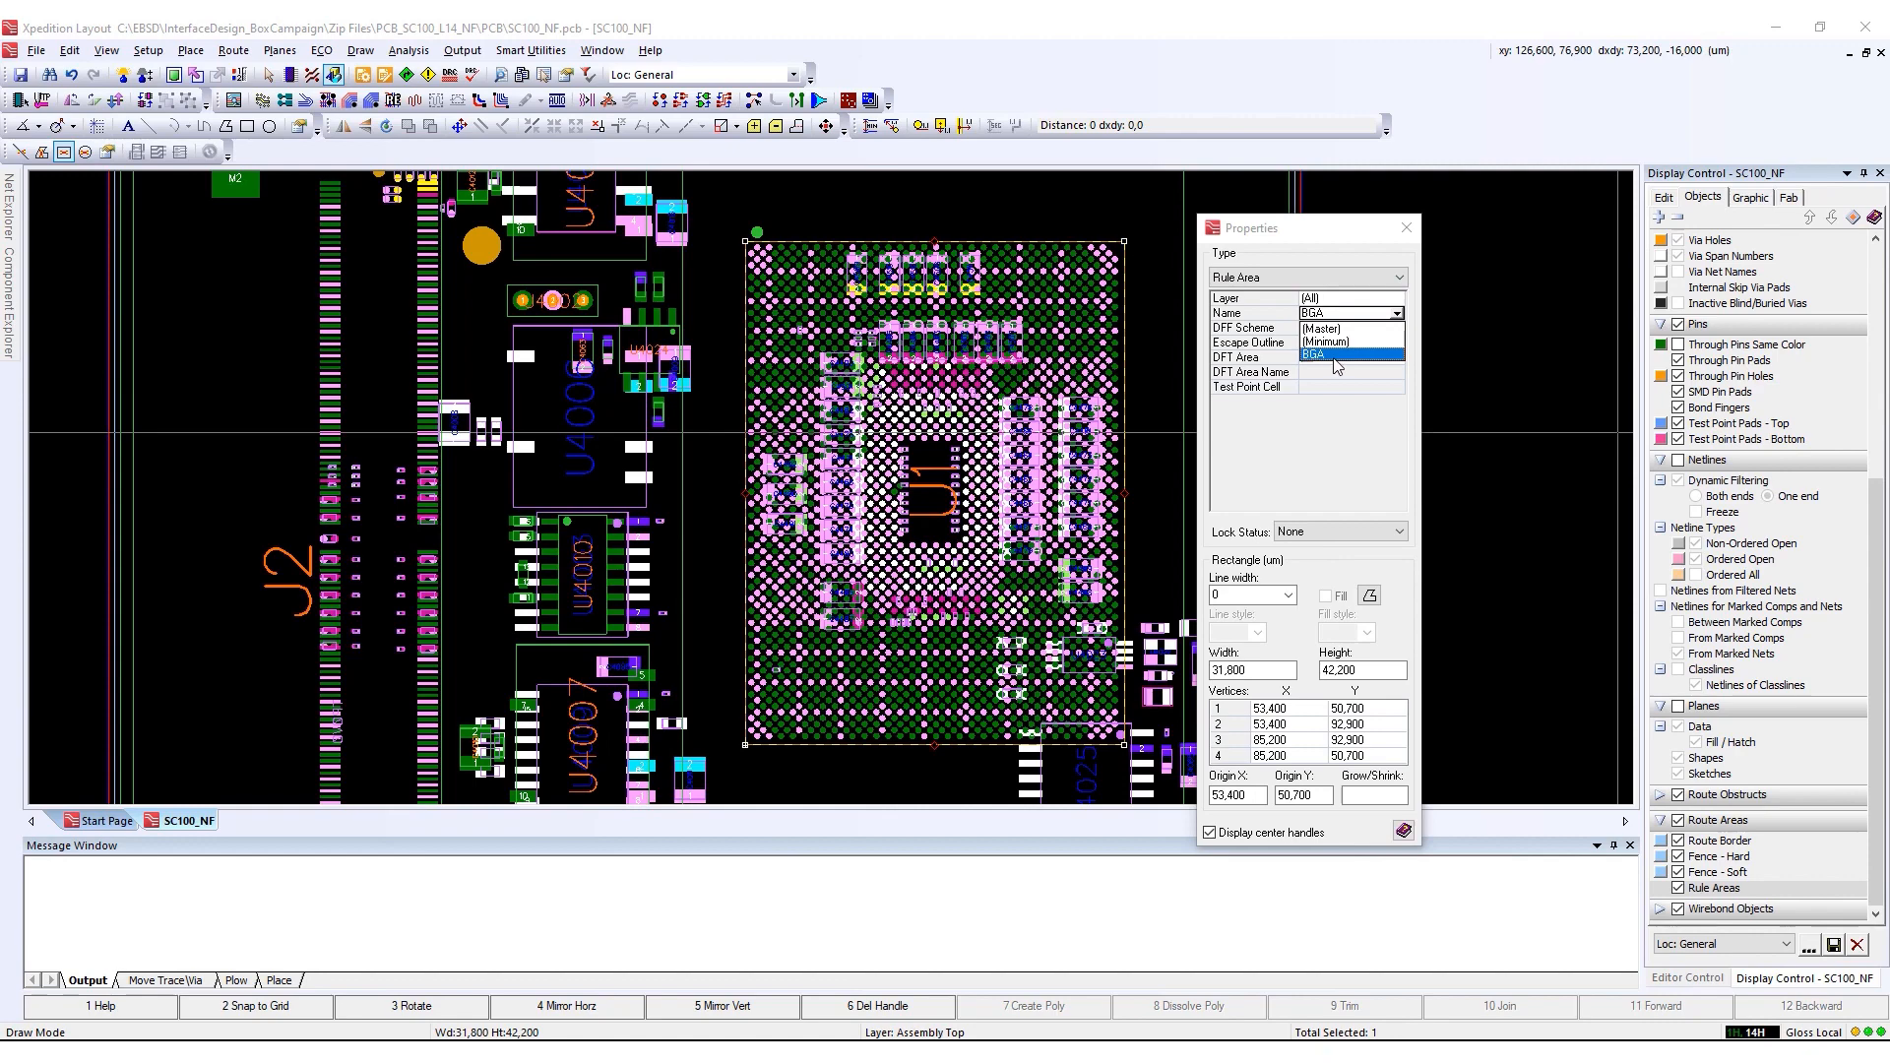
left_click(1406, 228)
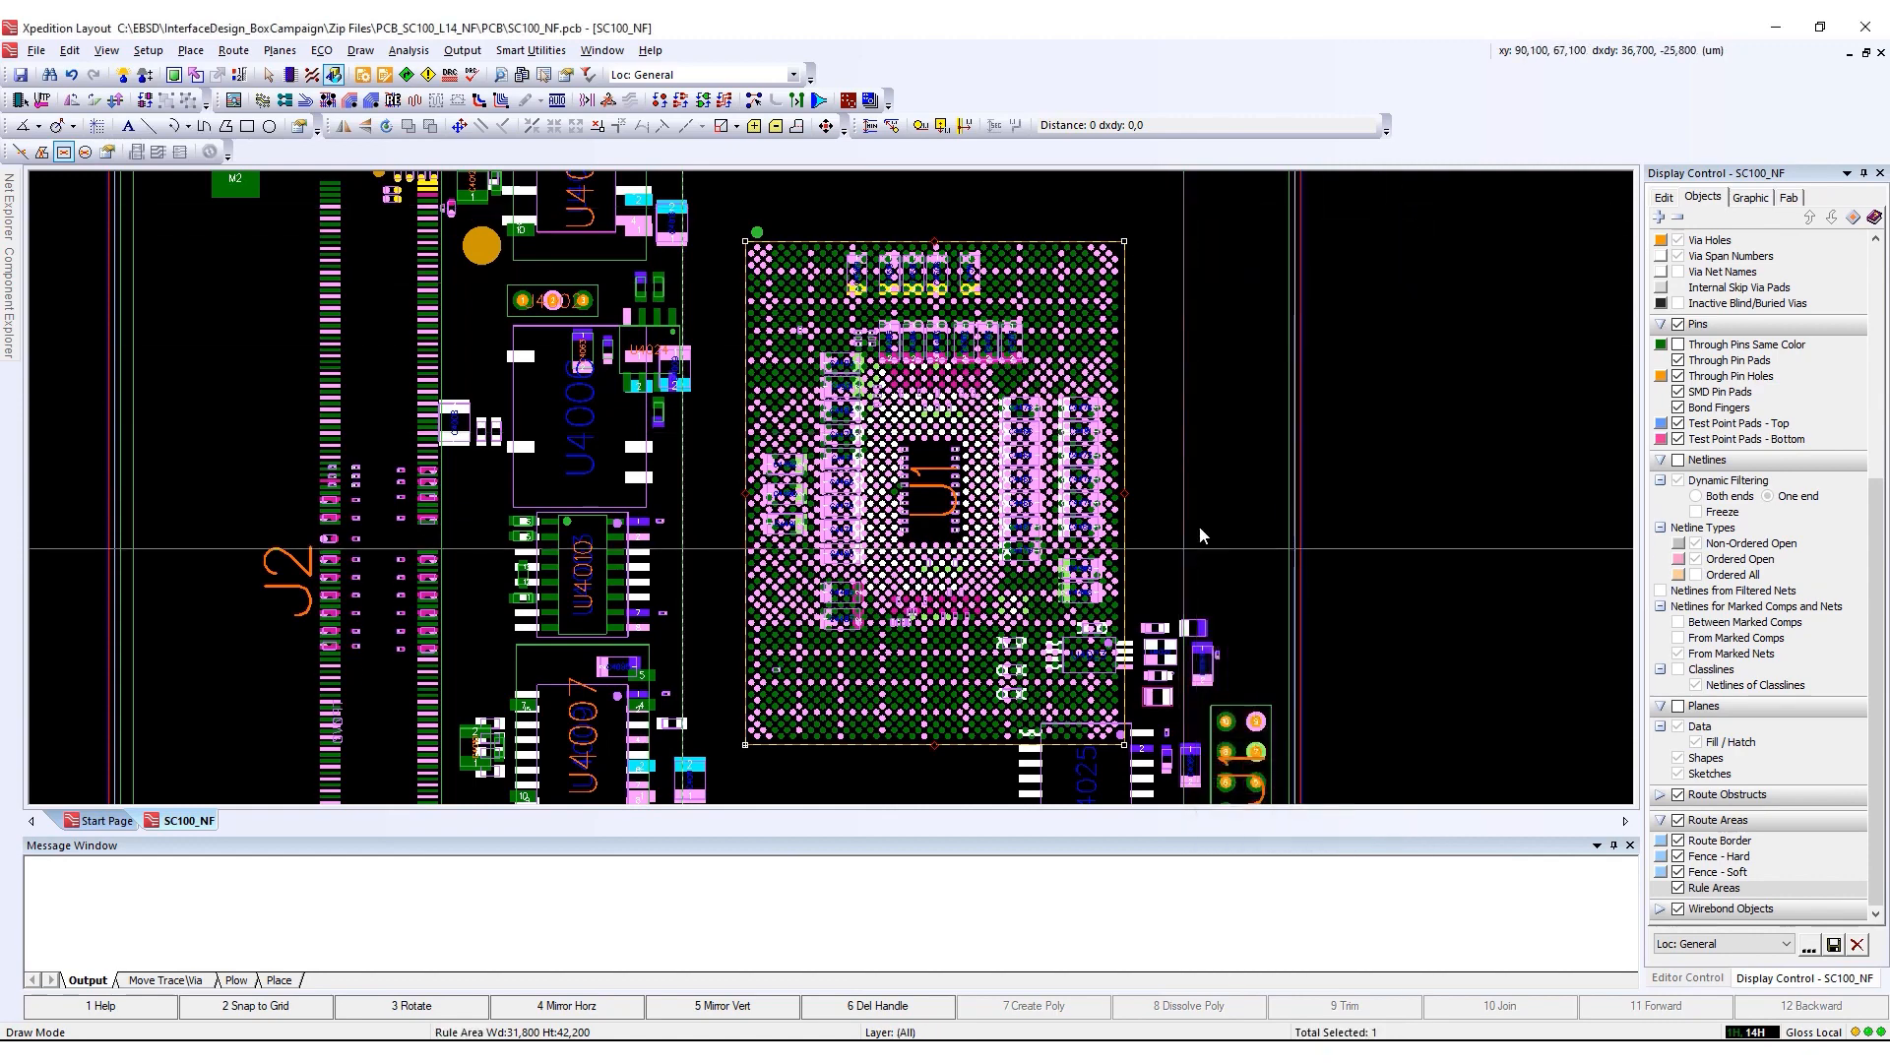
left_click(1220, 578)
Draw a second BGA rule area, 35,100 × 14,600 µm, on all layers around the four memory chips U3000 to U3003
scroll(1225, 587, "down", 2)
scroll(1095, 281, "up", 1)
scroll(1094, 281, "up", 1)
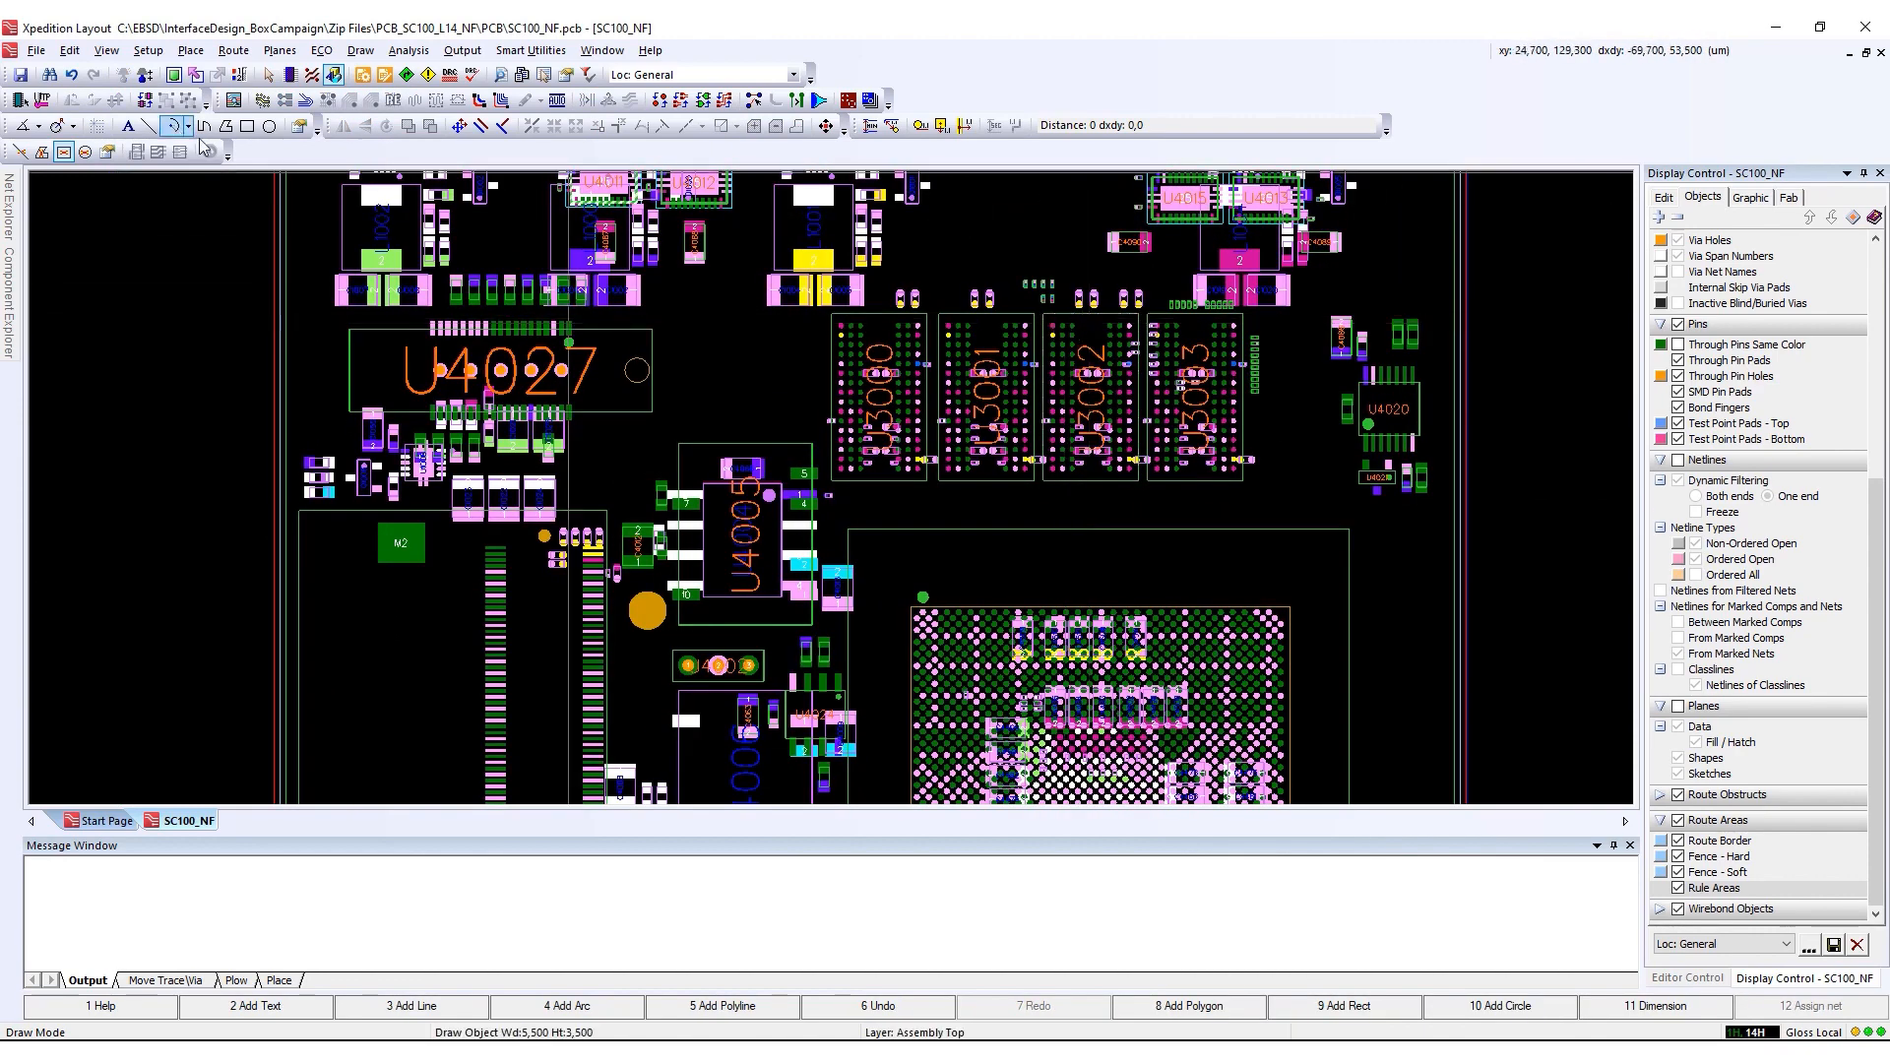
key("F9")
left_click(831, 313)
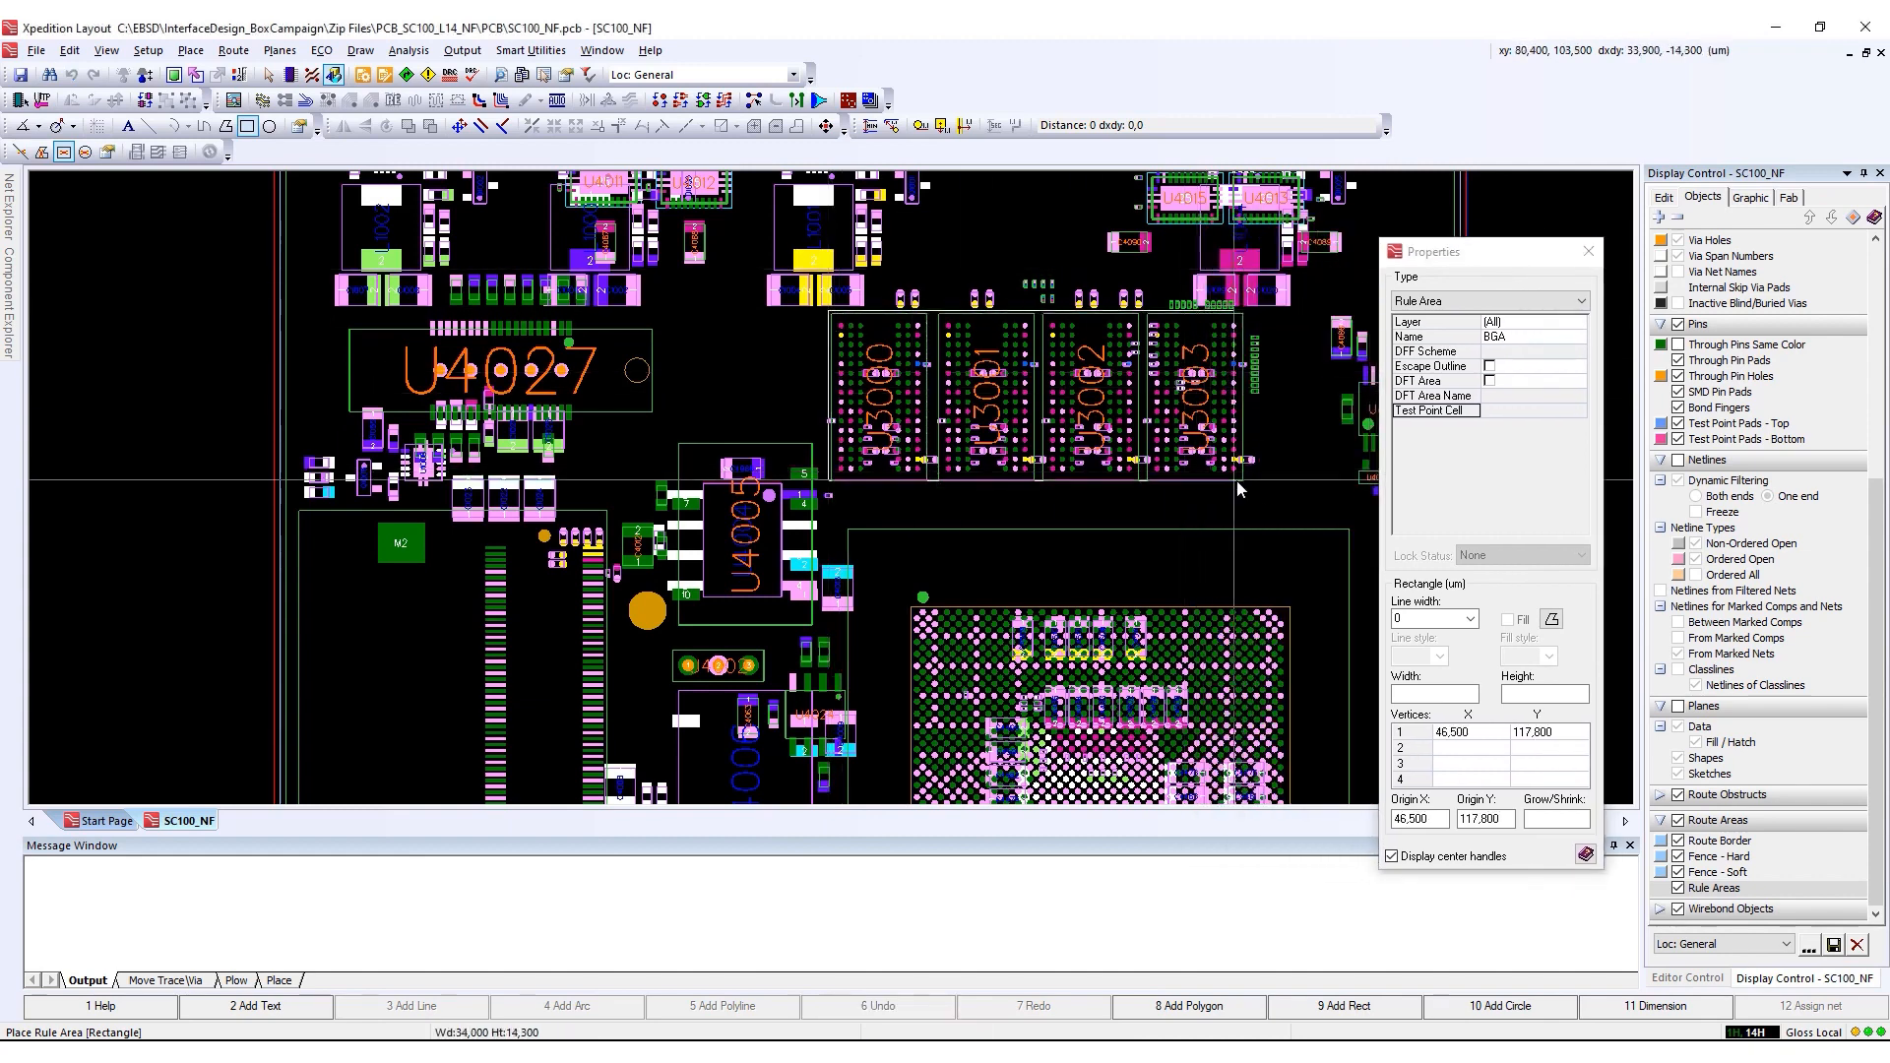
left_click(1247, 485)
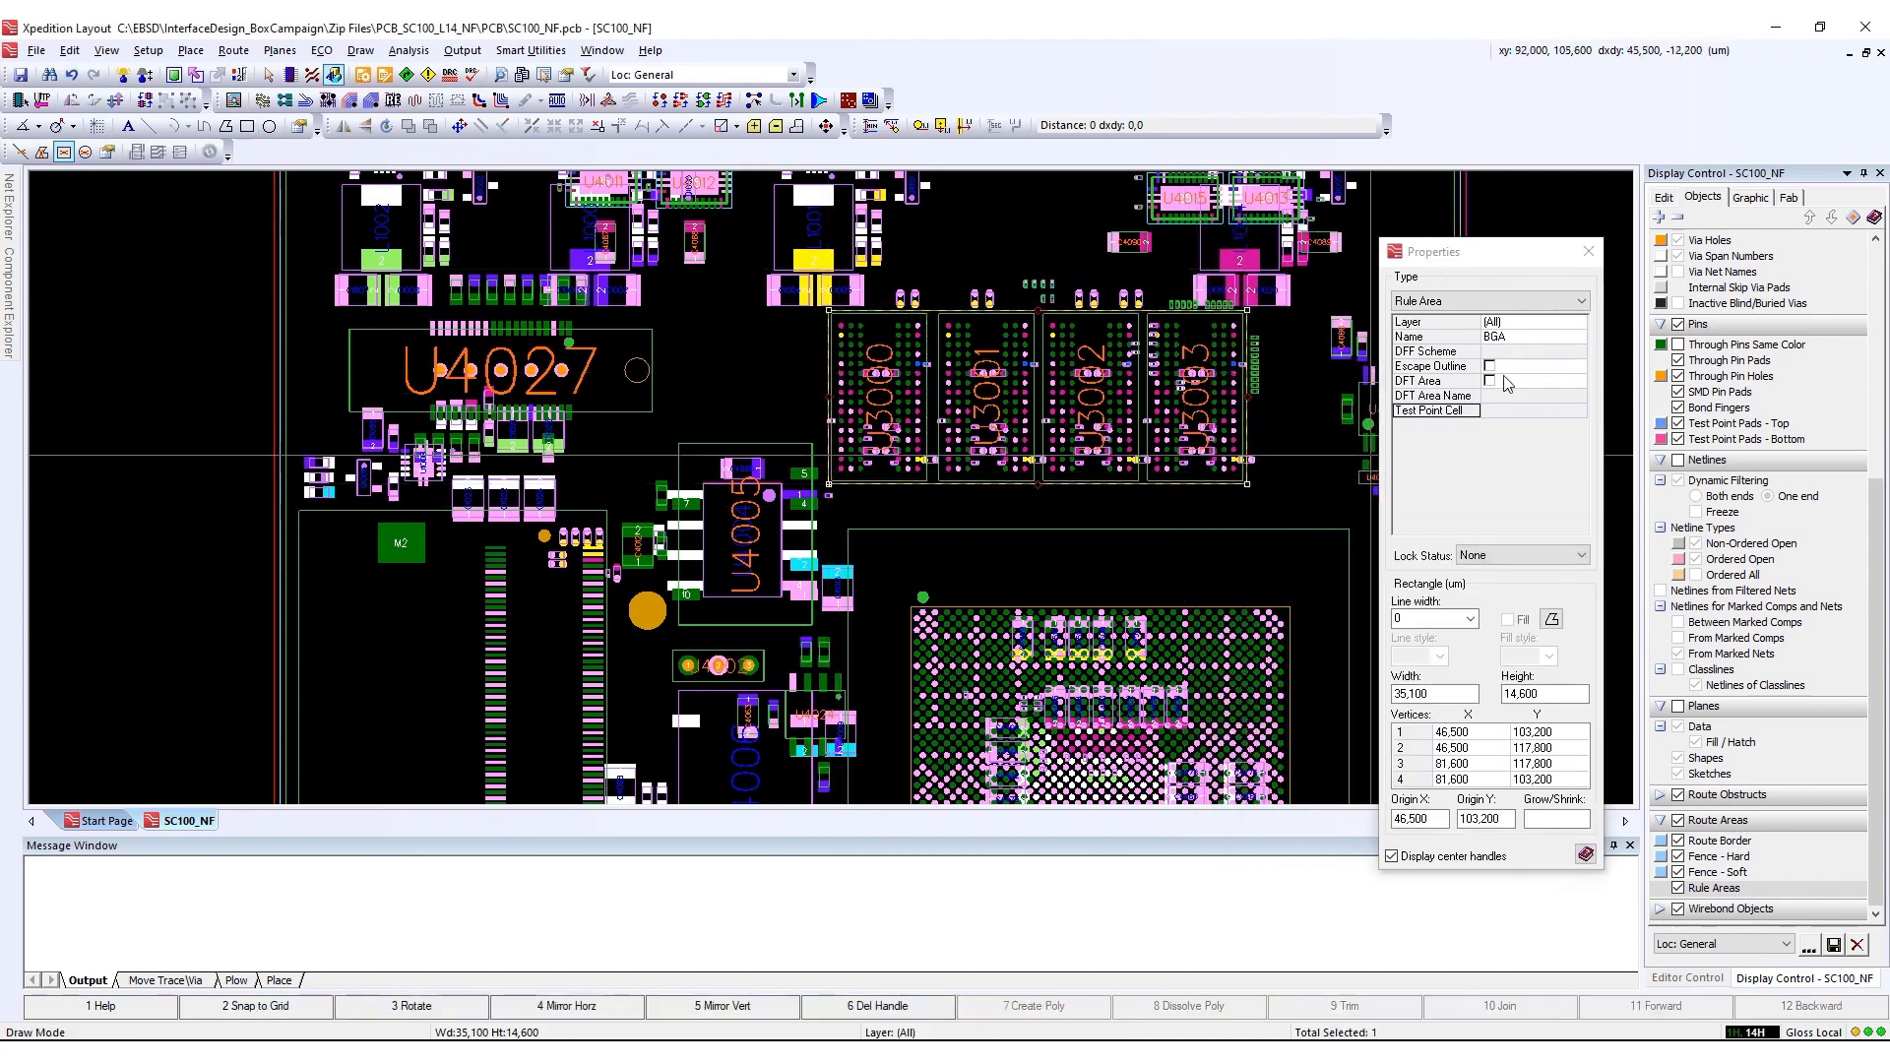
left_click(1529, 339)
left_click(1588, 251)
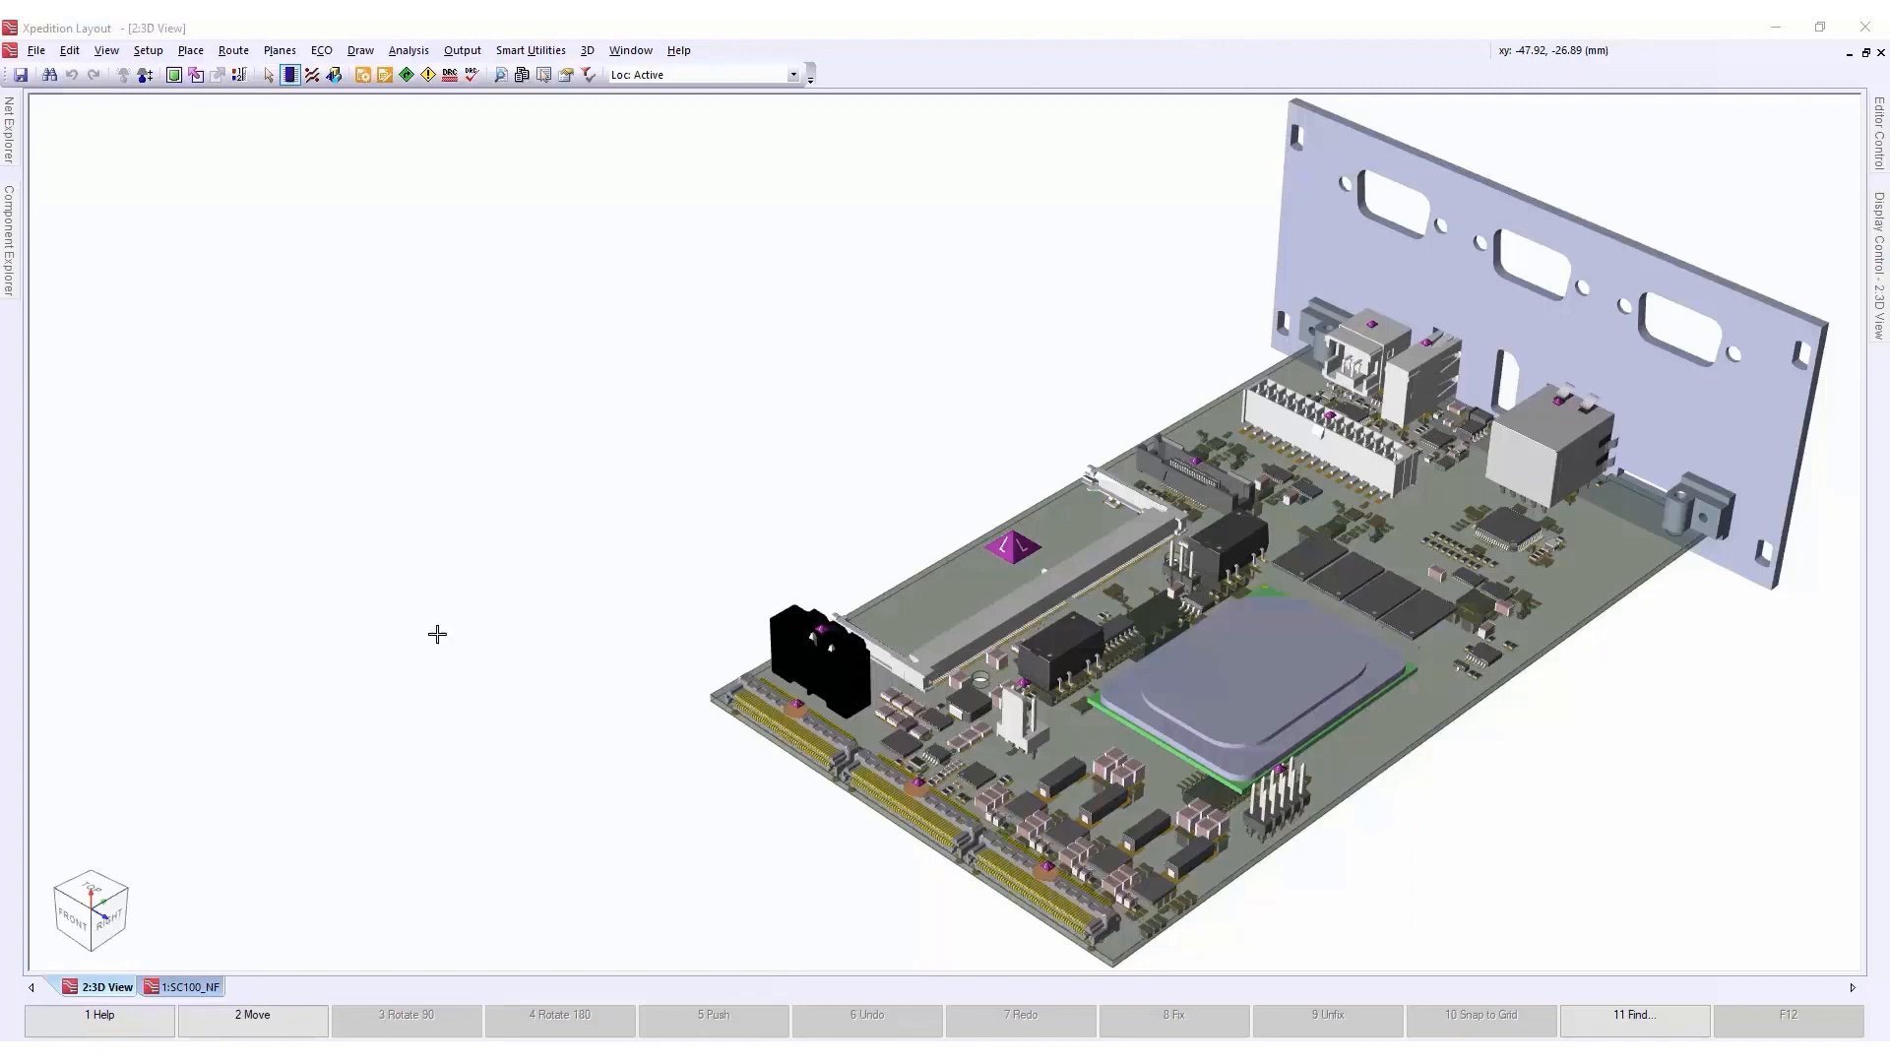
Open the MCAD Collaborator for the 3D board and load the collaboration data as a Proposal
left_click(587, 51)
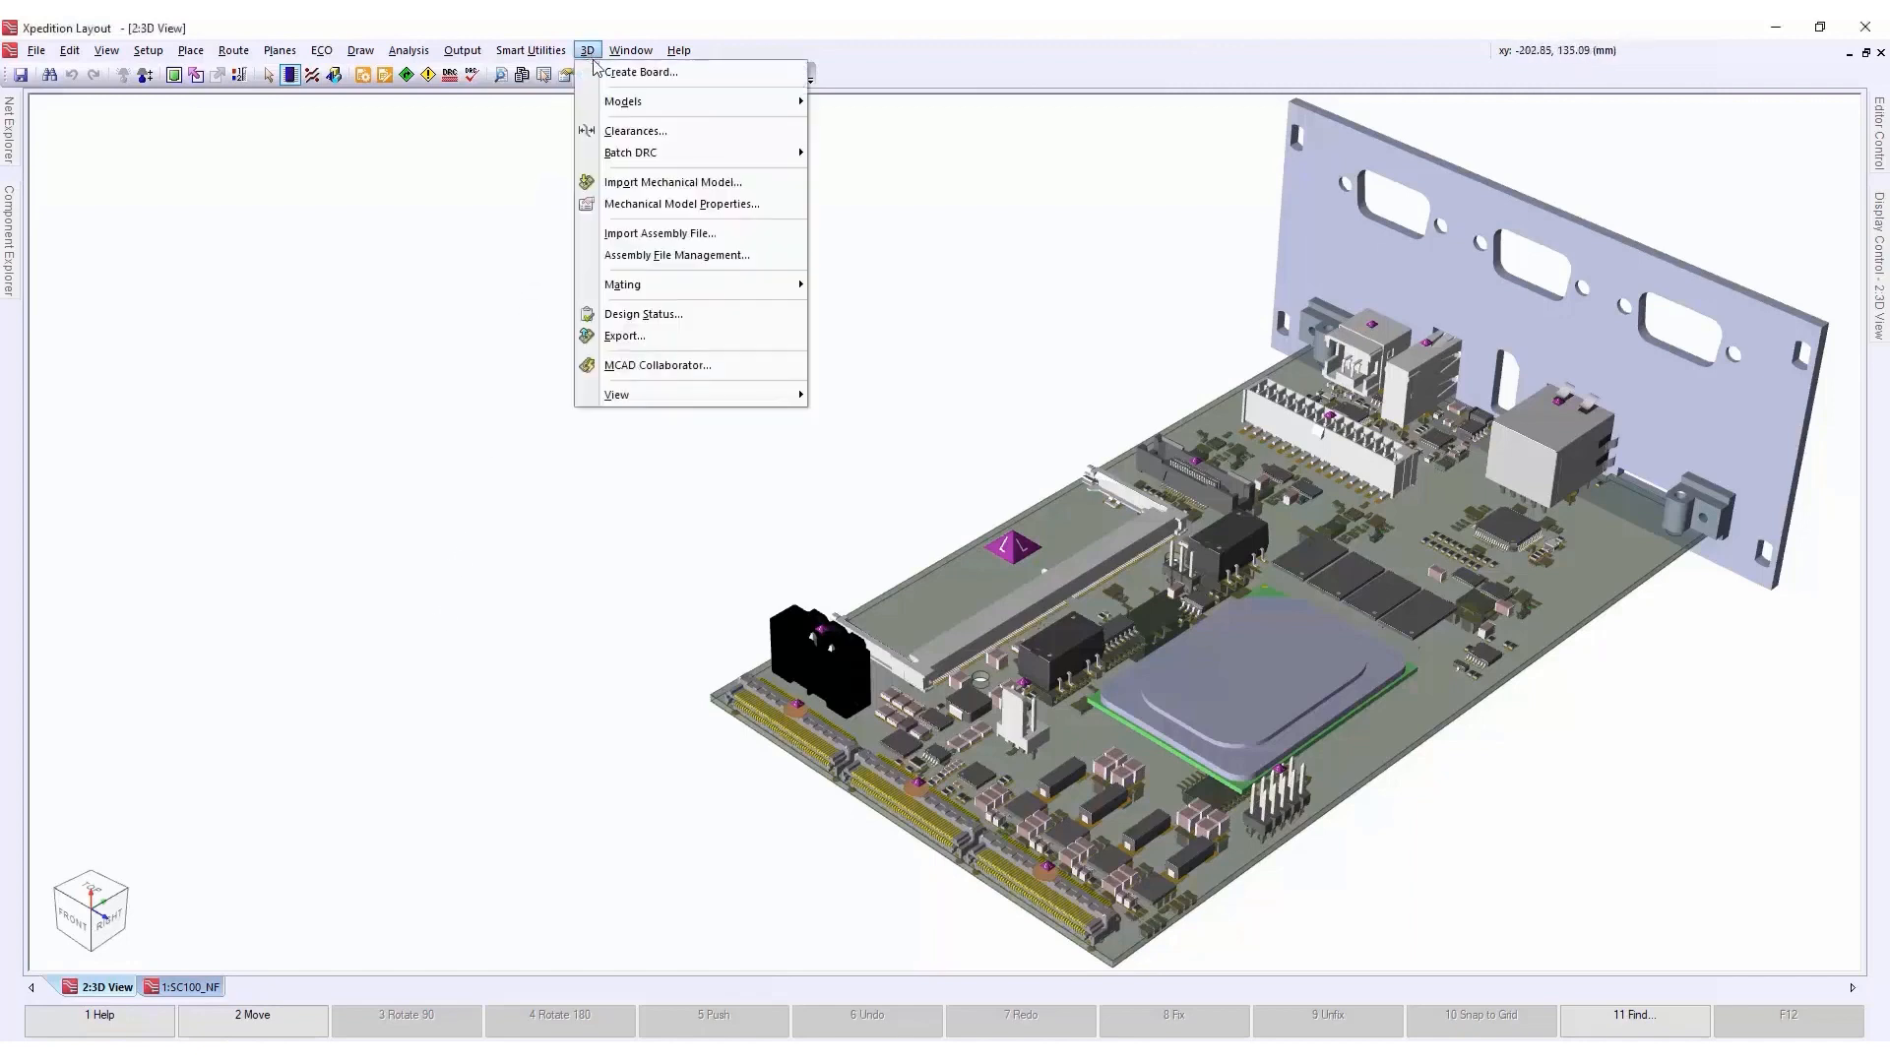
left_click(612, 366)
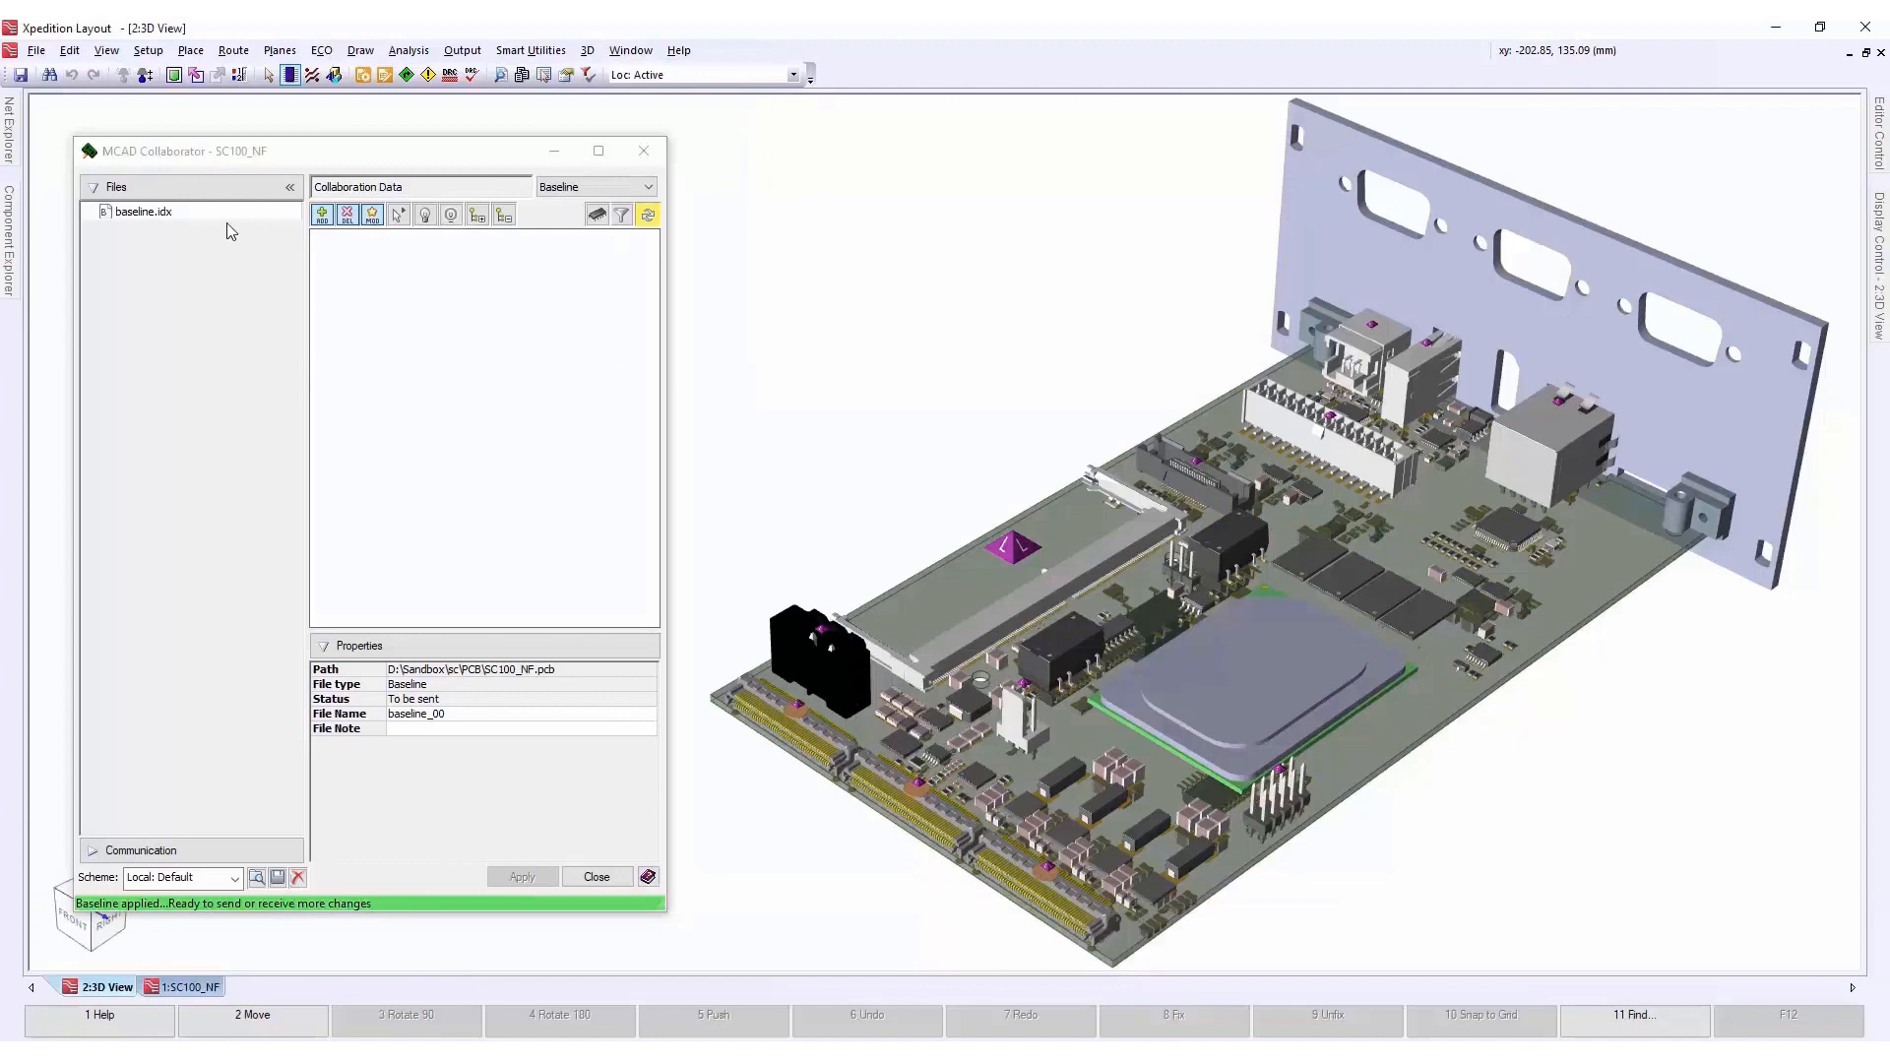
left_click(558, 189)
left_click(576, 231)
left_click(647, 215)
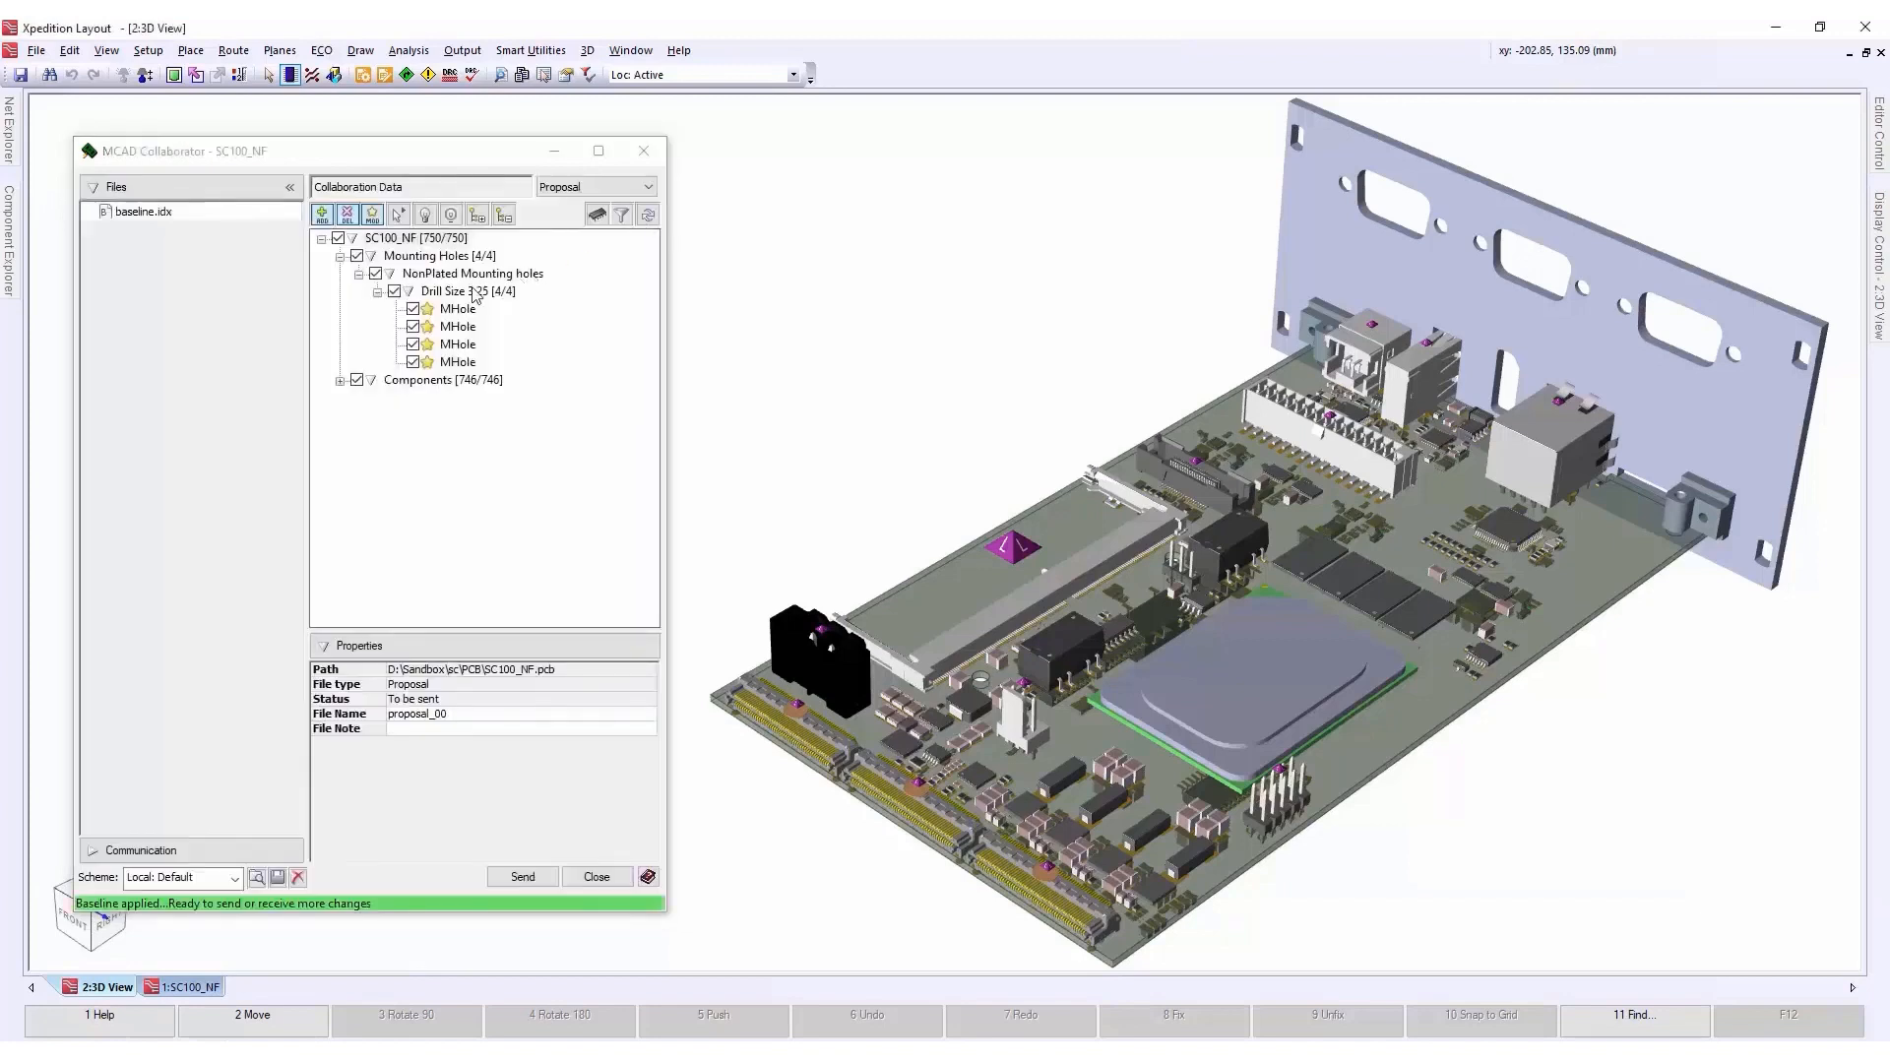
Review the properties of the first mounting hole and component C1009, and send the complete SC100_NF proposal as proposal_00
left_click(453, 310)
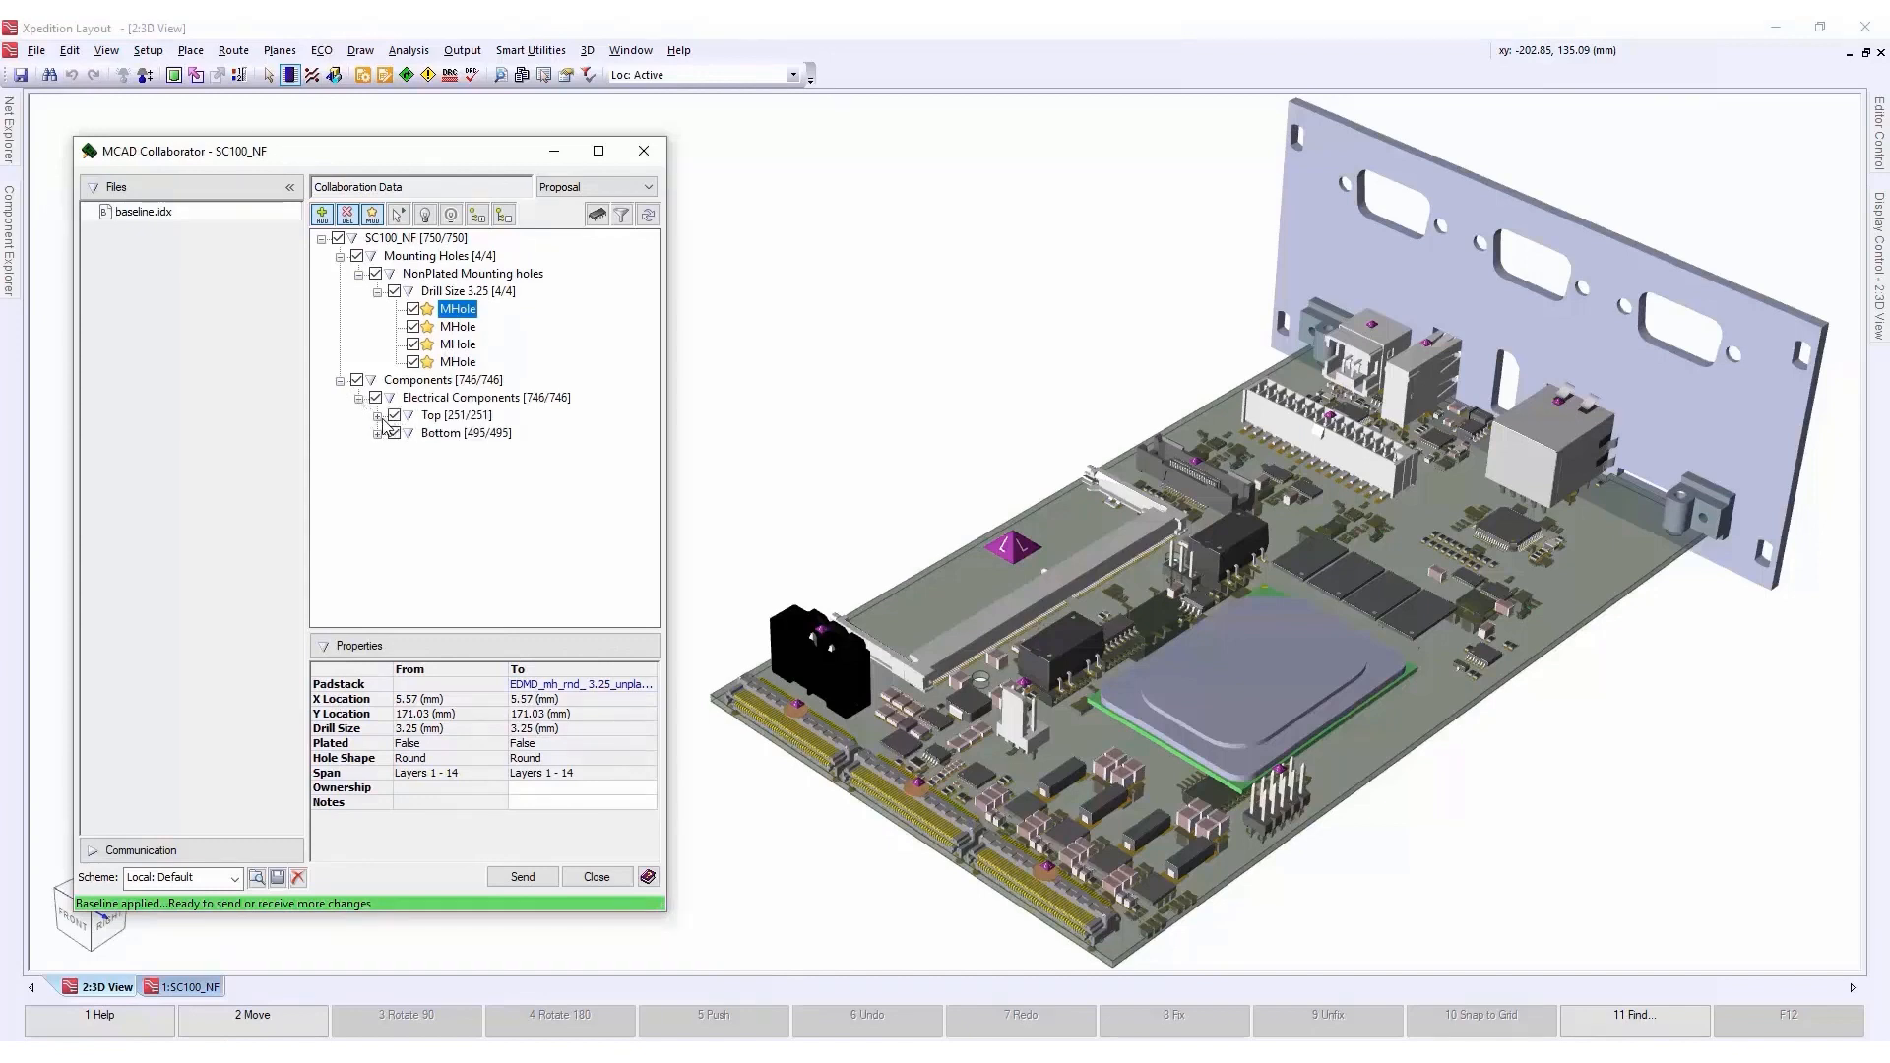
left_click(377, 417)
left_click(456, 256)
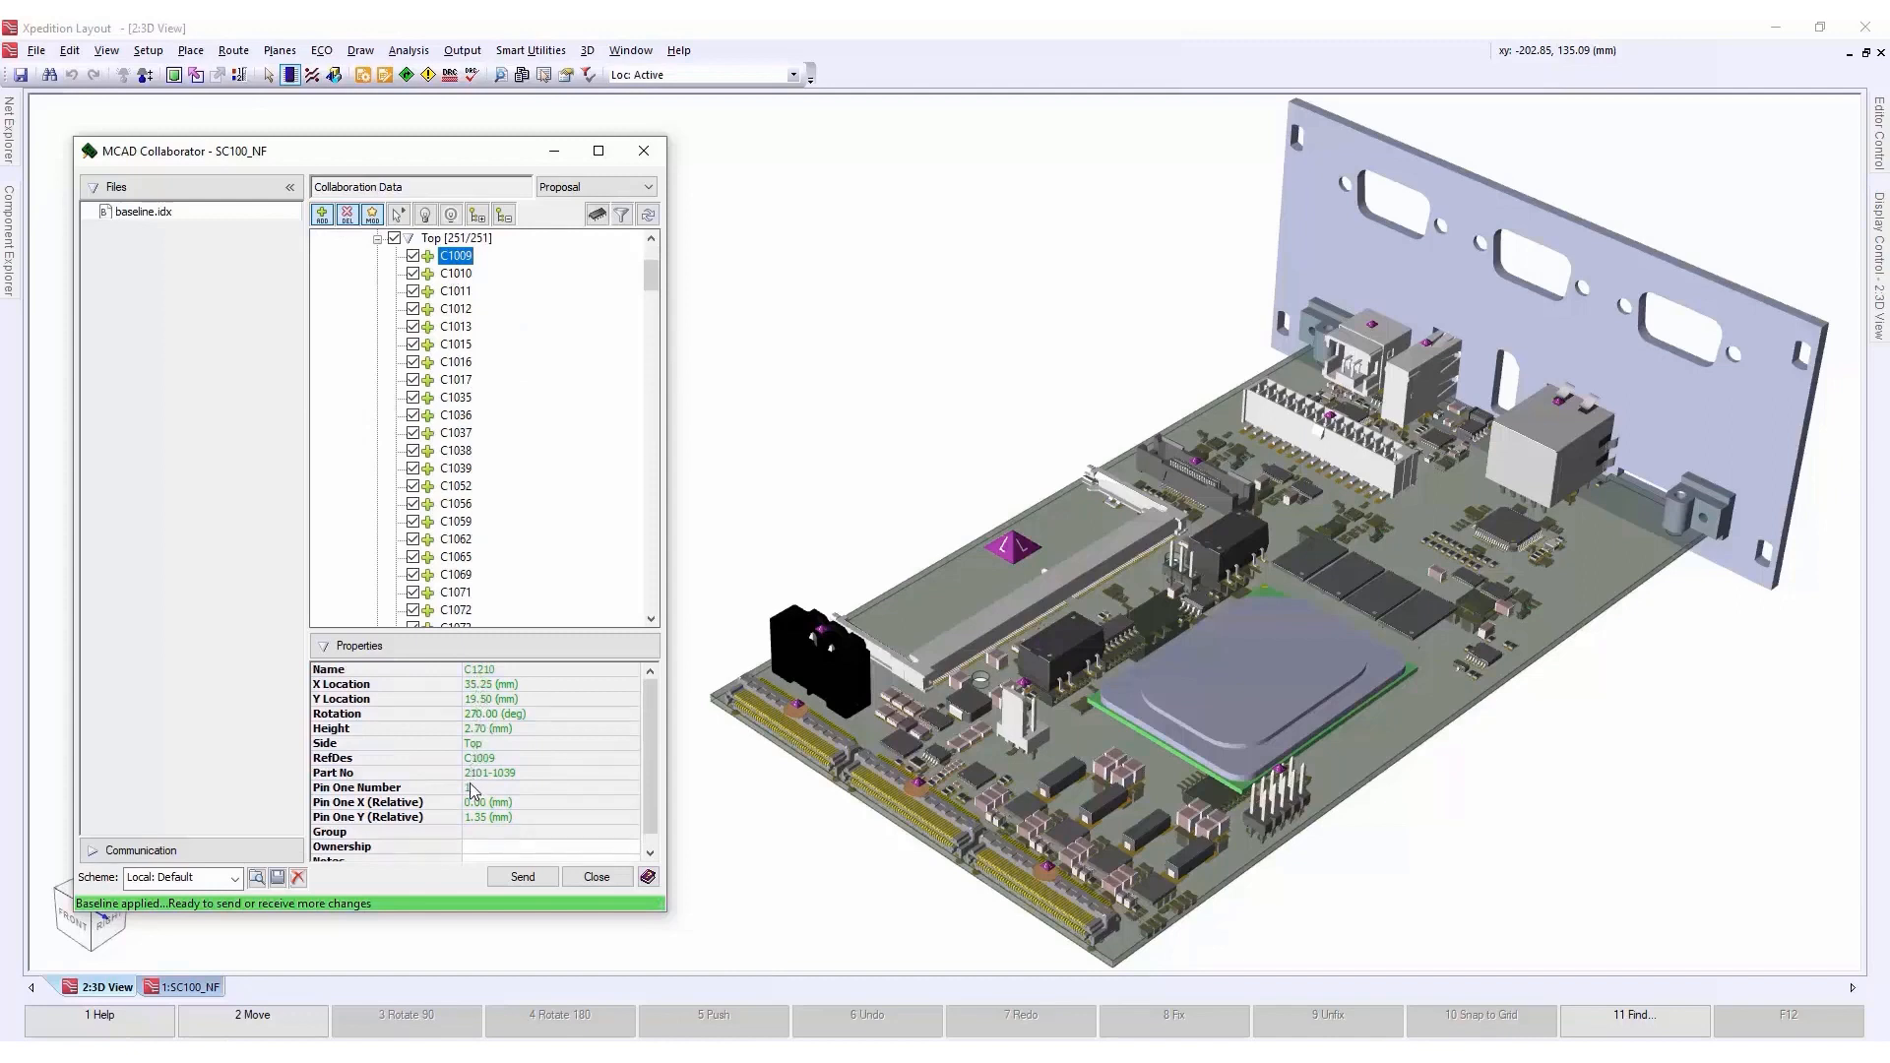
scroll(456, 387, "up", 3)
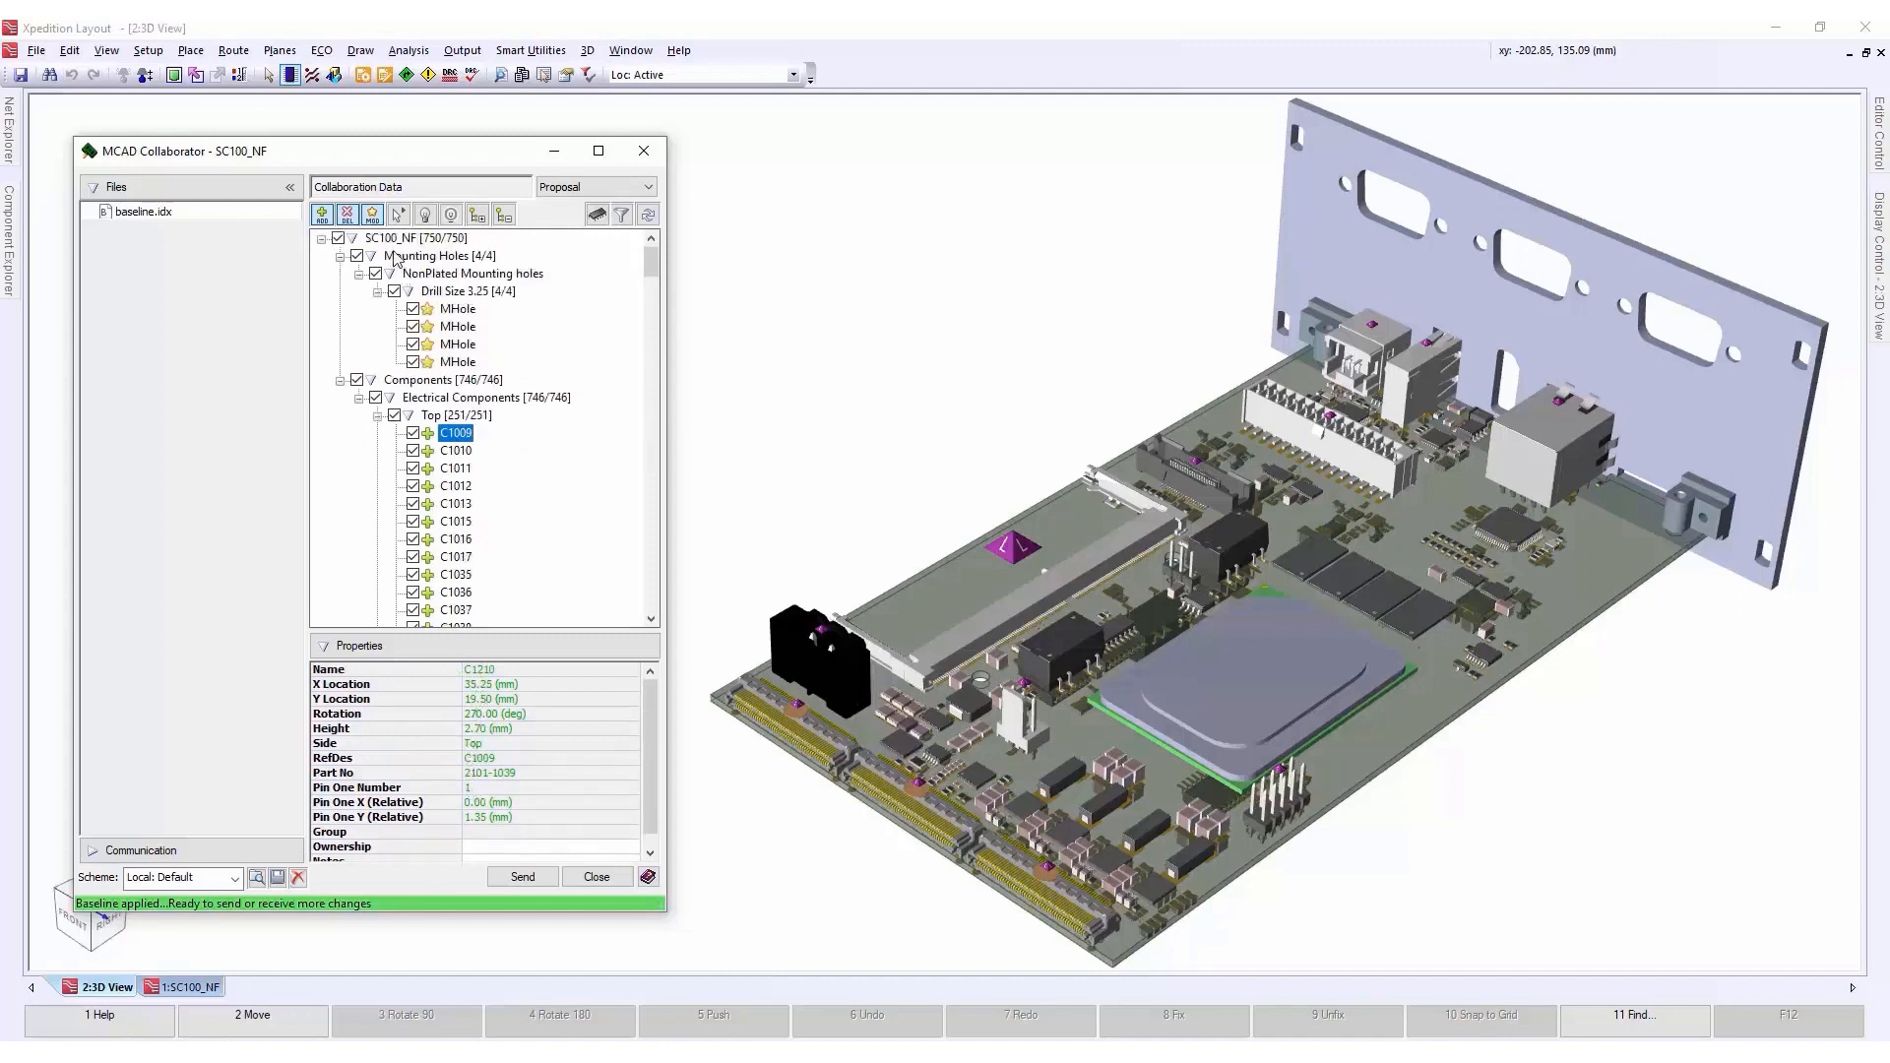
left_click(399, 240)
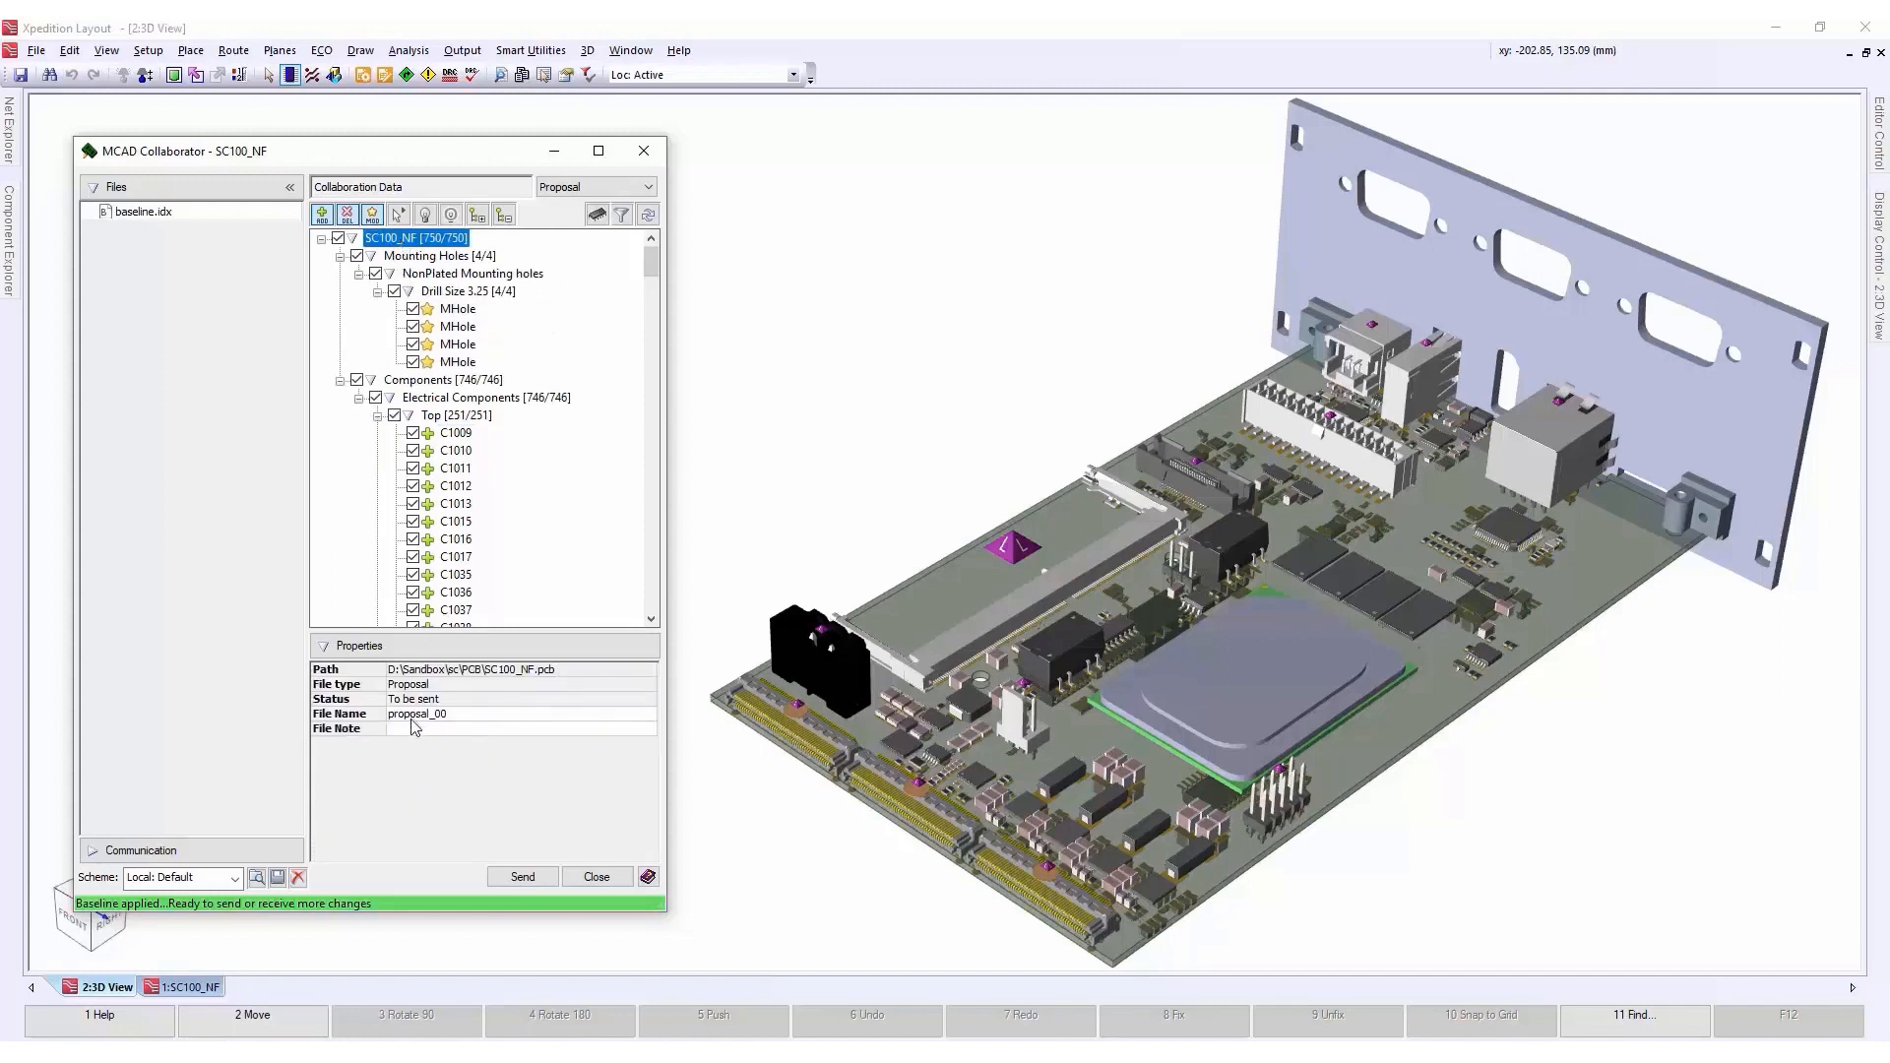
left_click(523, 877)
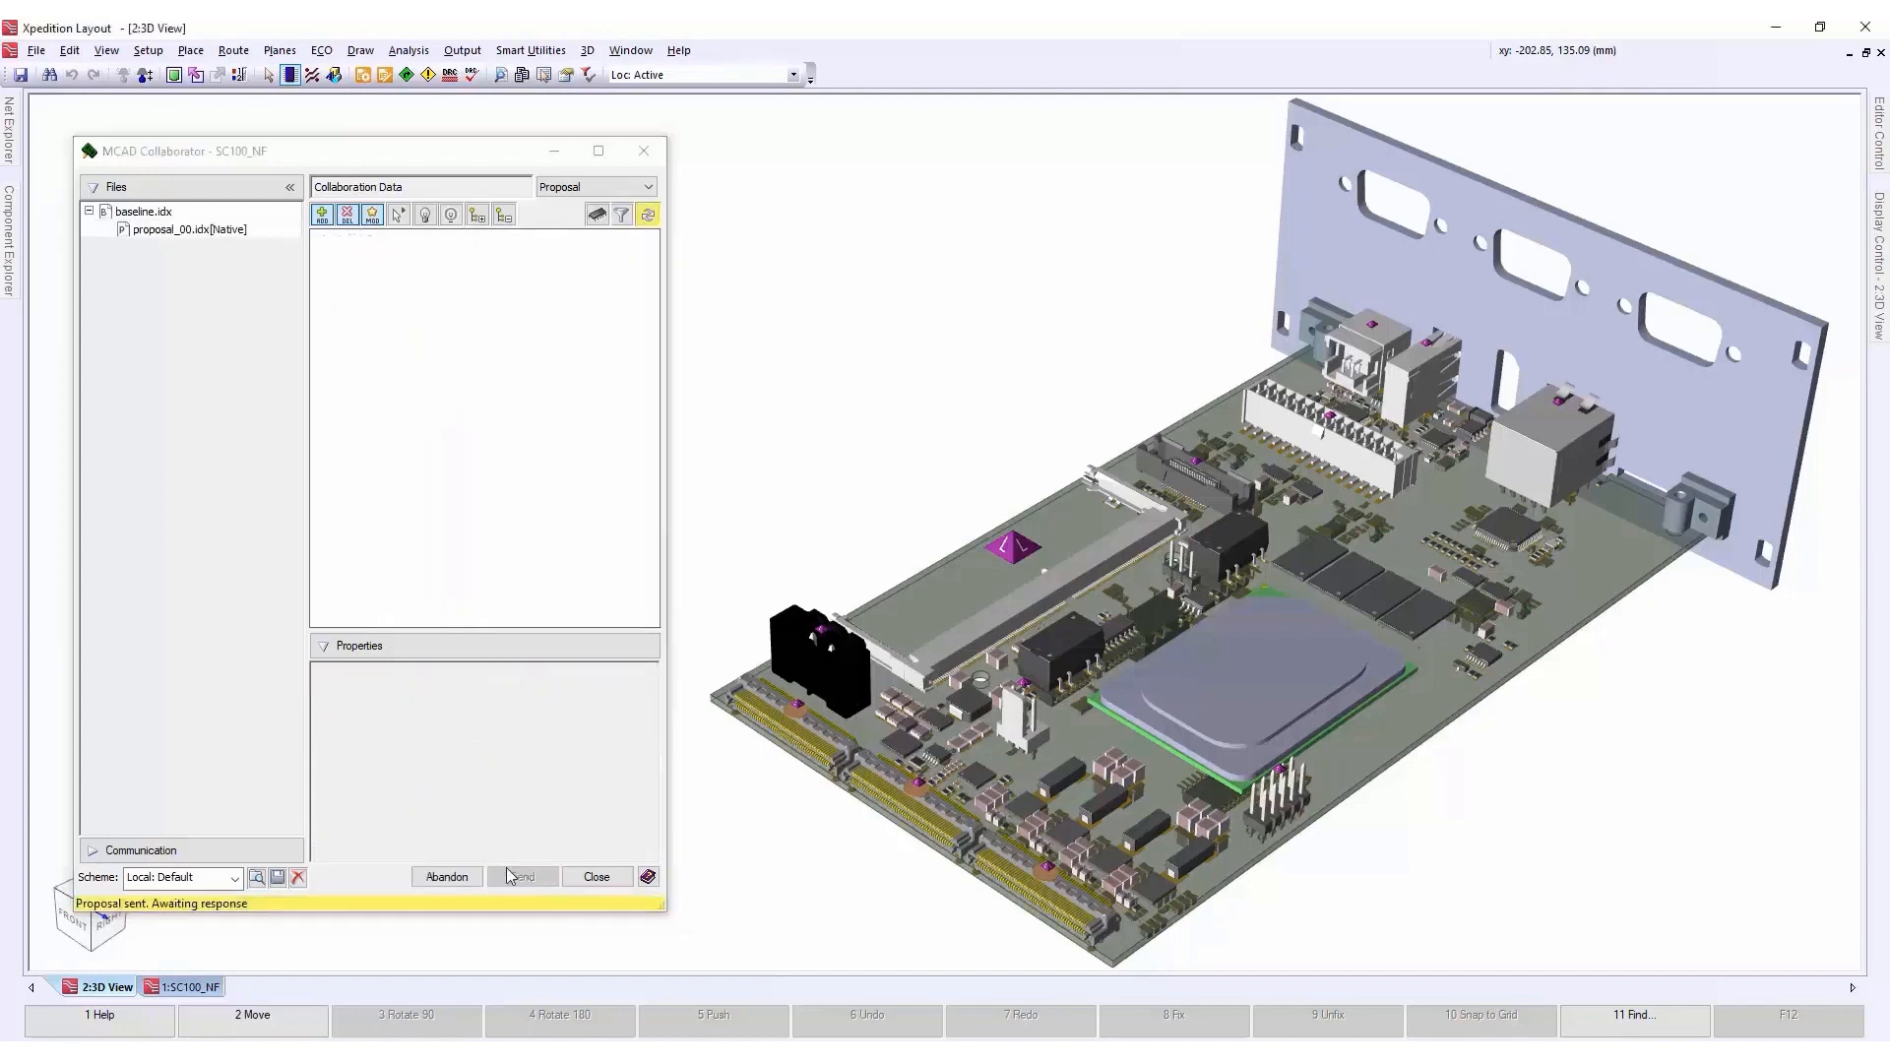